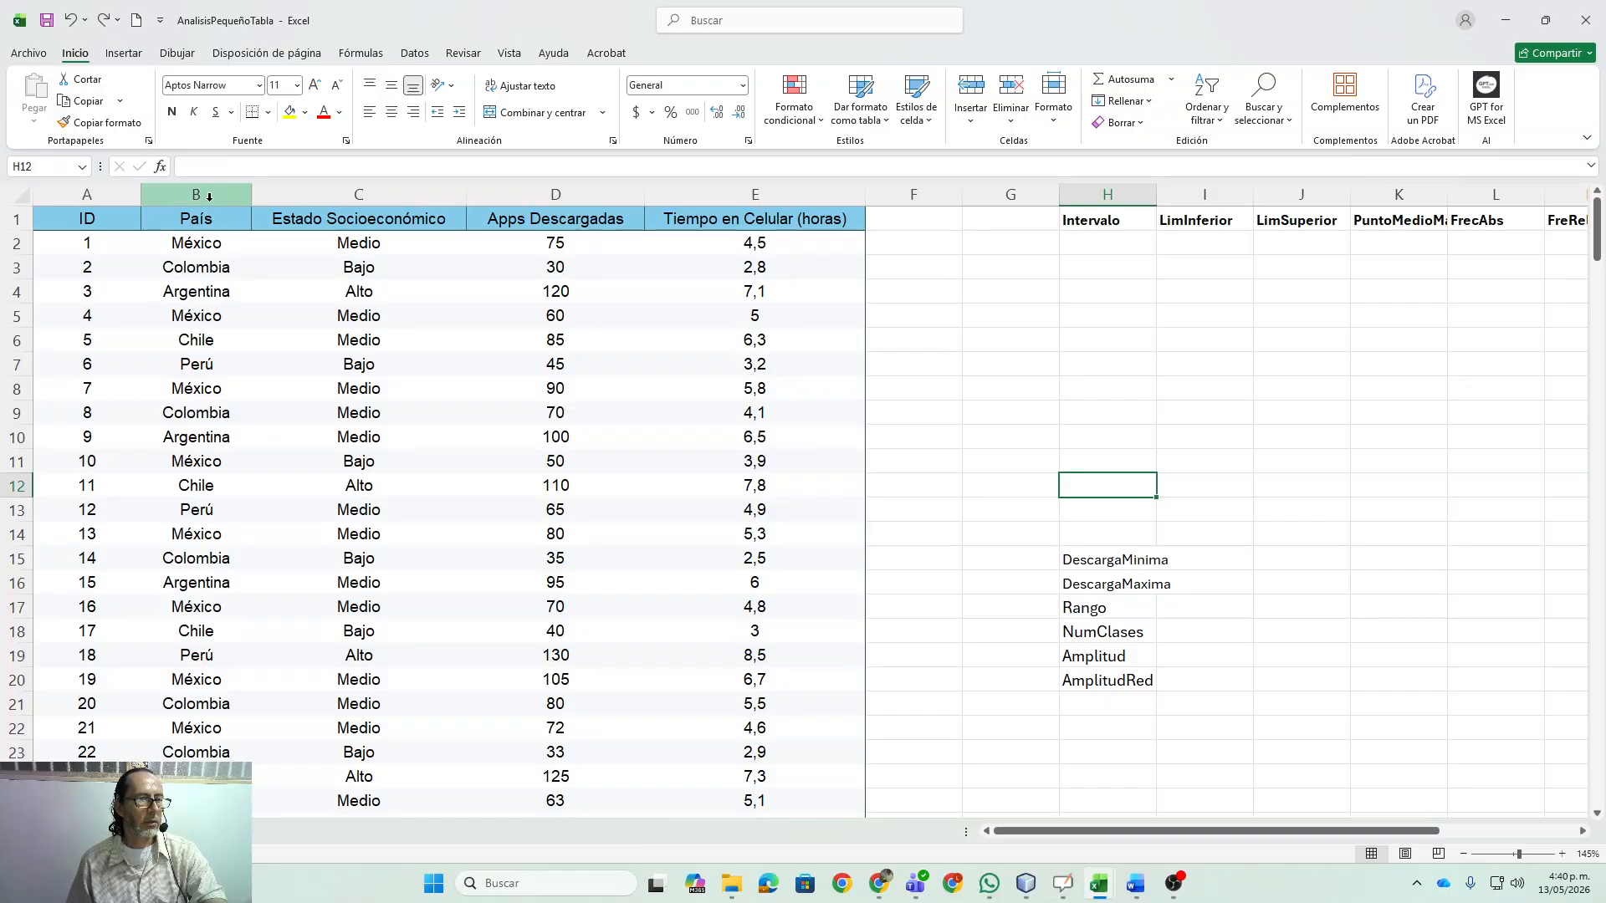
- Examine the qualitative columns País and Estado Socioeconómico and the quantitative columns Apps Descargadas and Tiempo en Celular through the last record
{"action": "left_click_drag", "start_coordinate": [209, 196], "coordinate": [359, 196]}
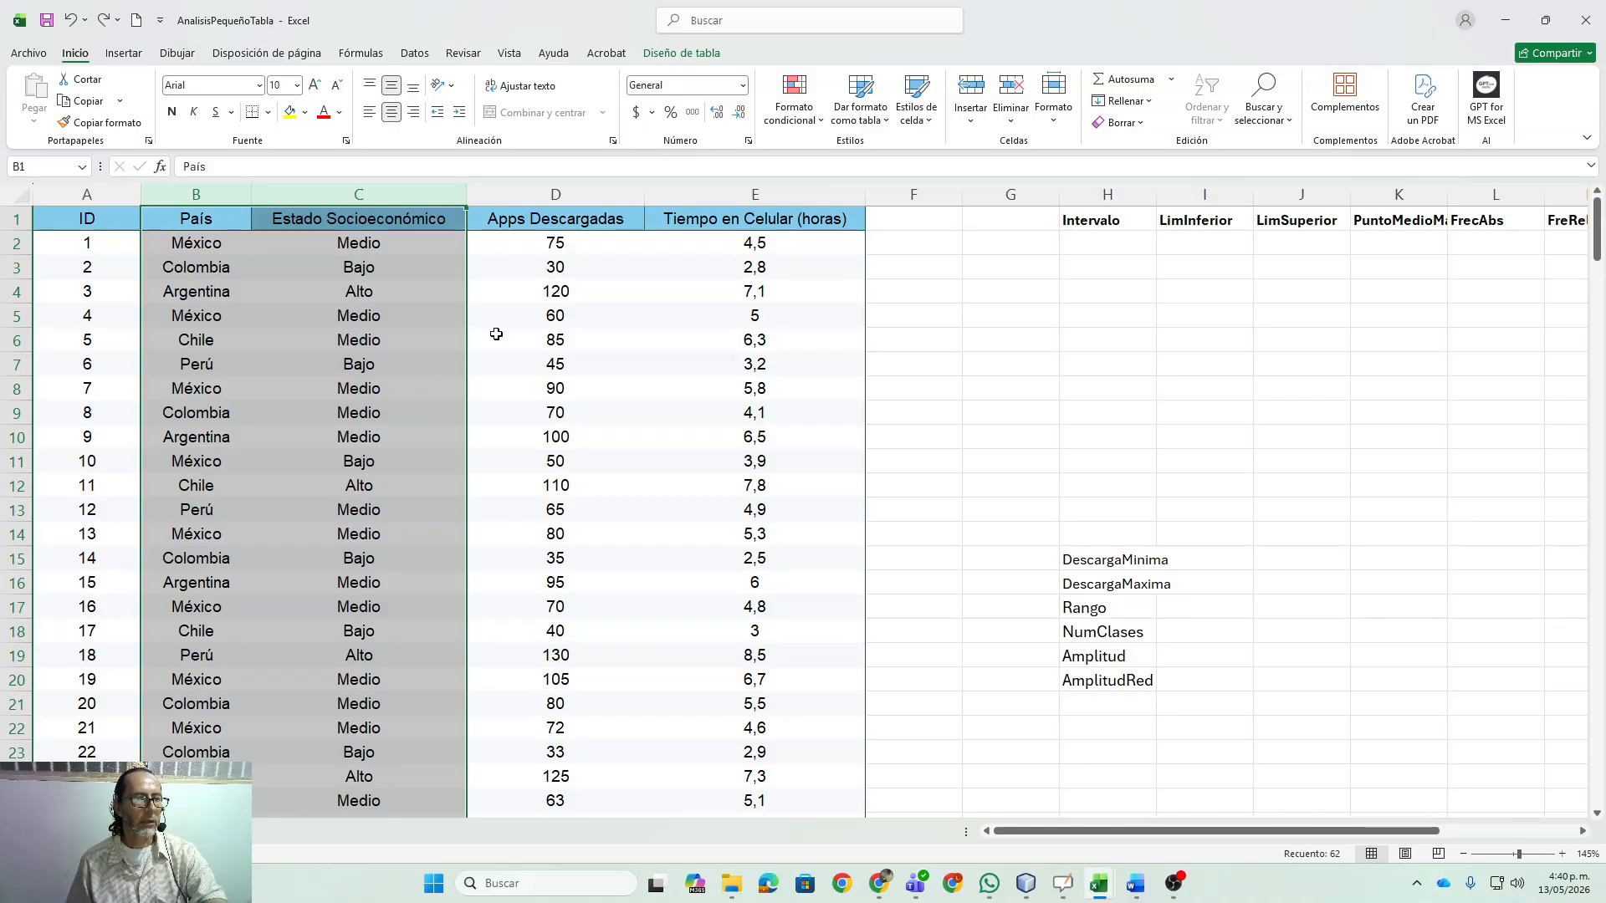
{"action": "left_click_drag", "start_coordinate": [569, 195], "coordinate": [711, 211]}
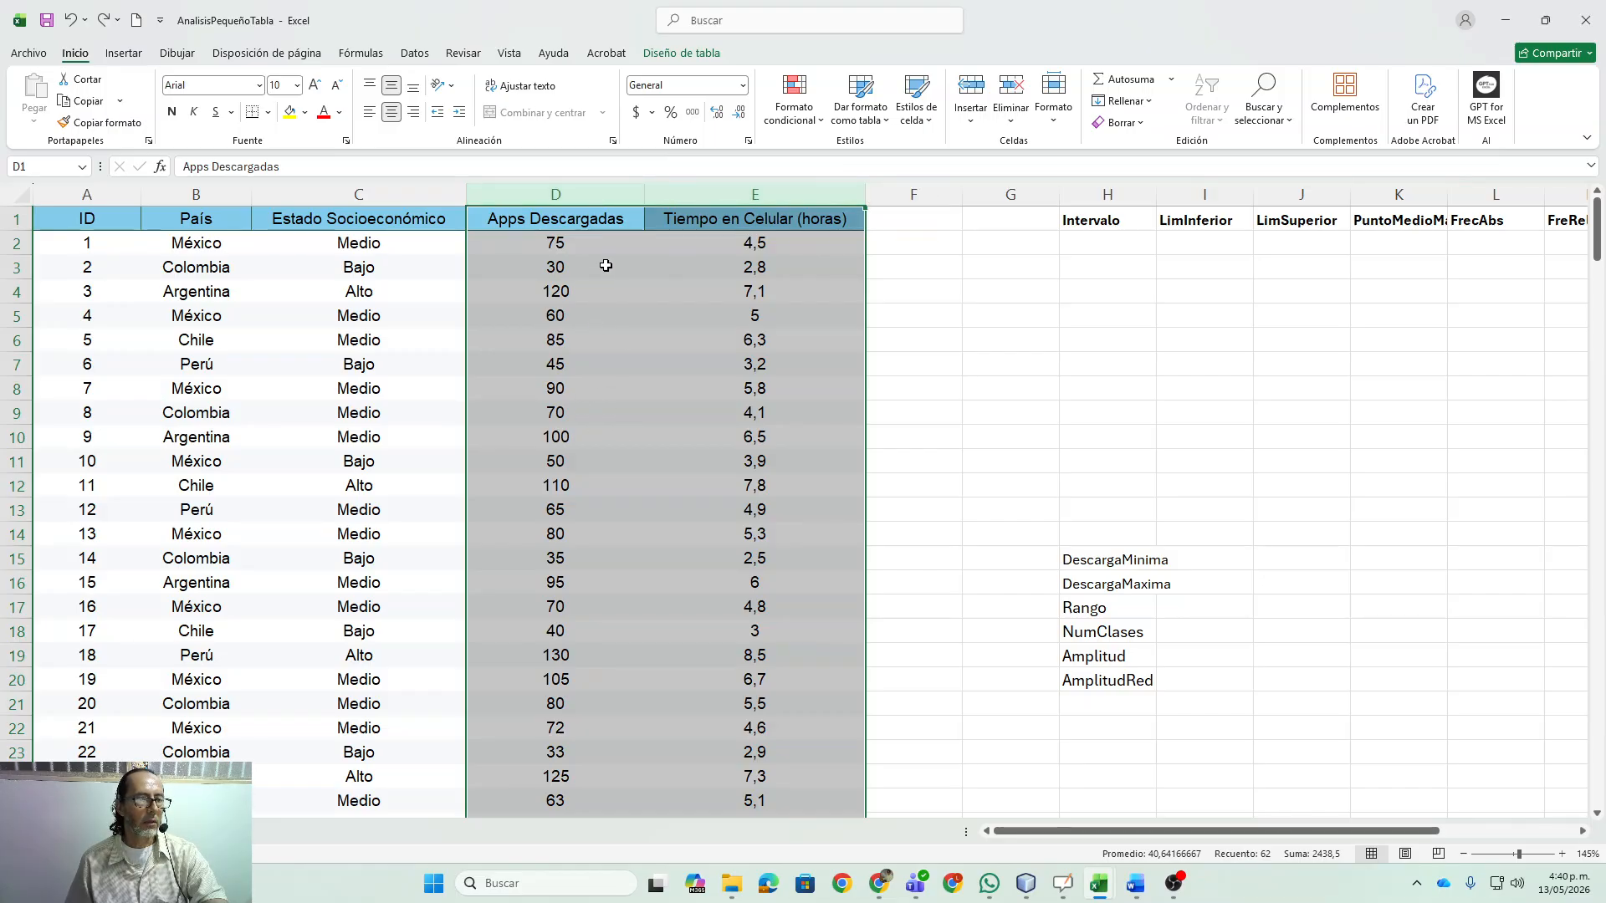
{"action": "left_click", "coordinate": [565, 195]}
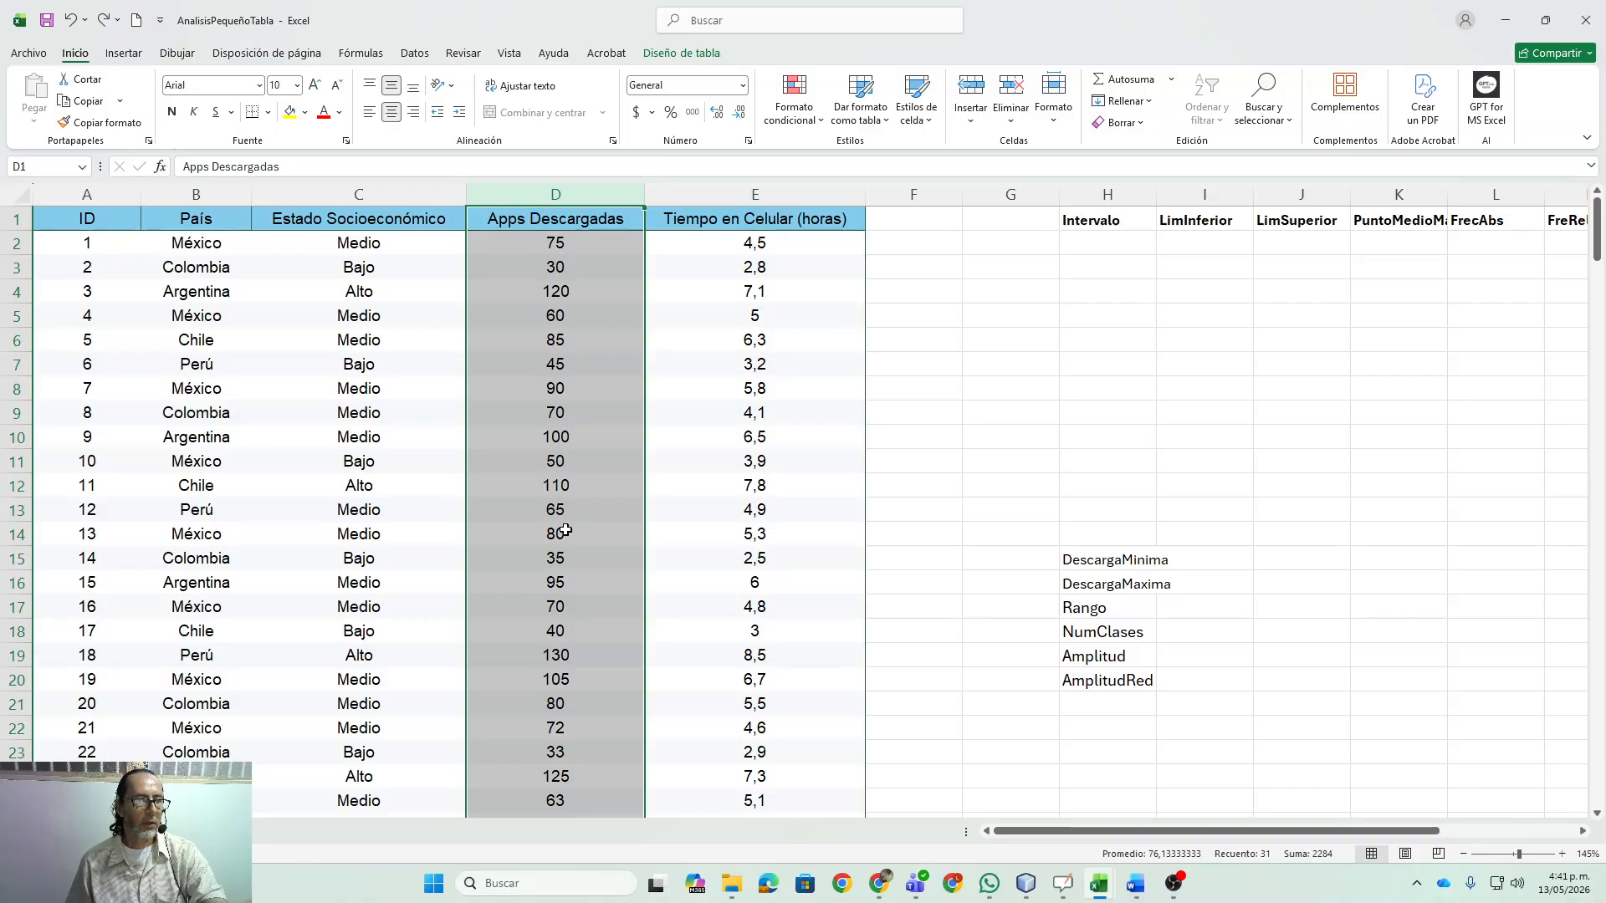
{"action": "scroll", "coordinate": [577, 561], "scroll_direction": "down", "scroll_amount": 2}
{"action": "scroll", "coordinate": [583, 560], "scroll_direction": "down", "scroll_amount": 2}
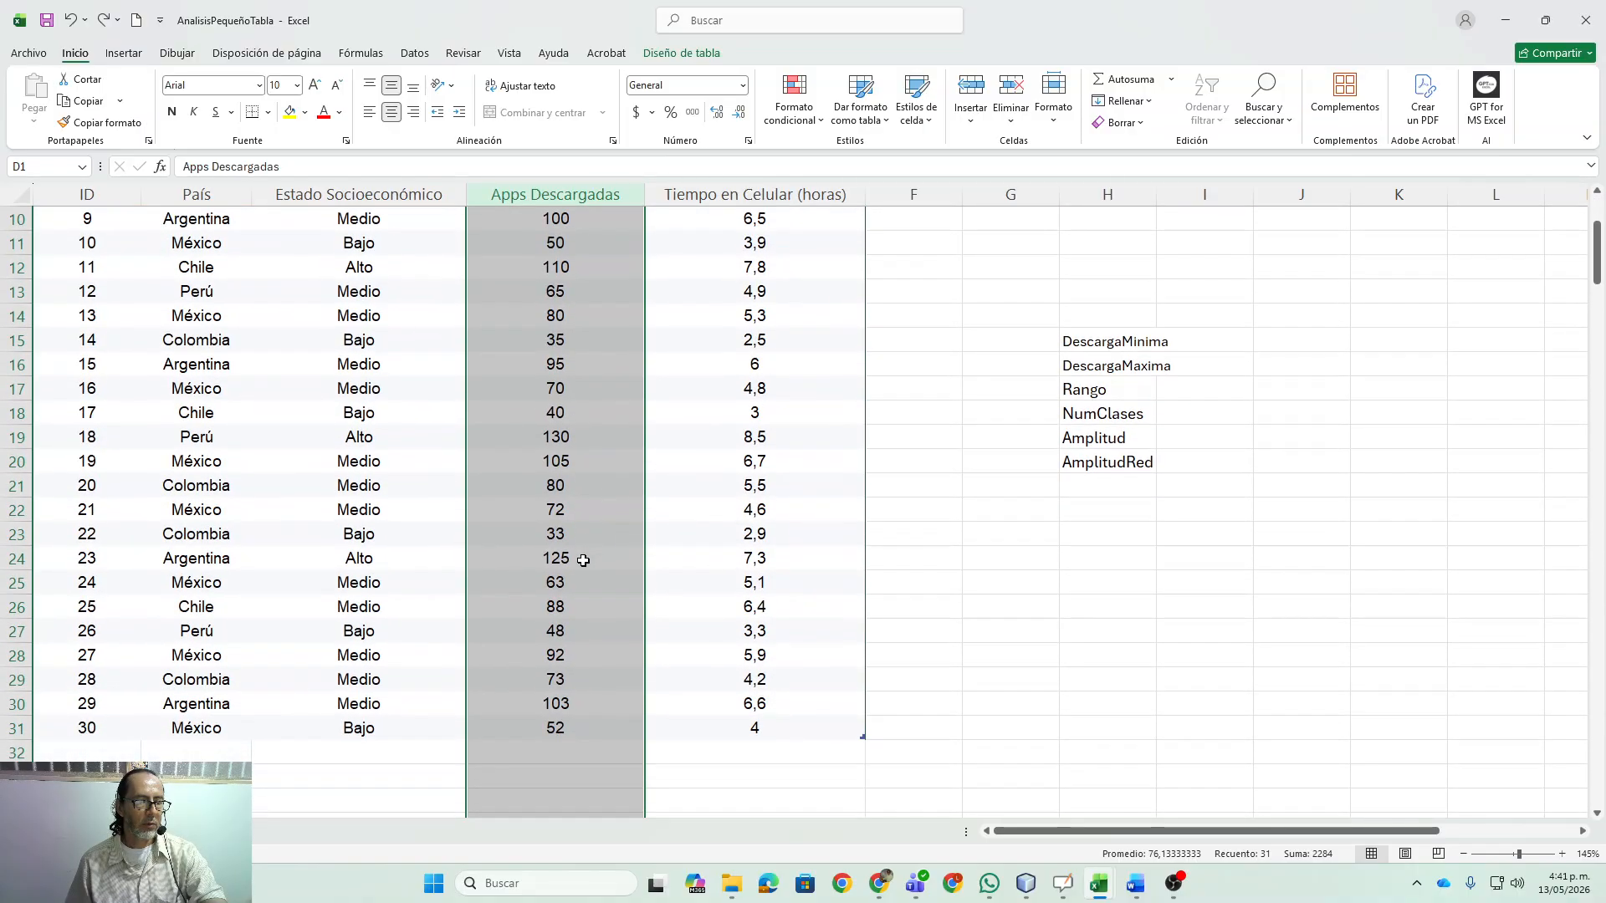
{"action": "scroll", "coordinate": [583, 560], "scroll_direction": "up", "scroll_amount": 4}
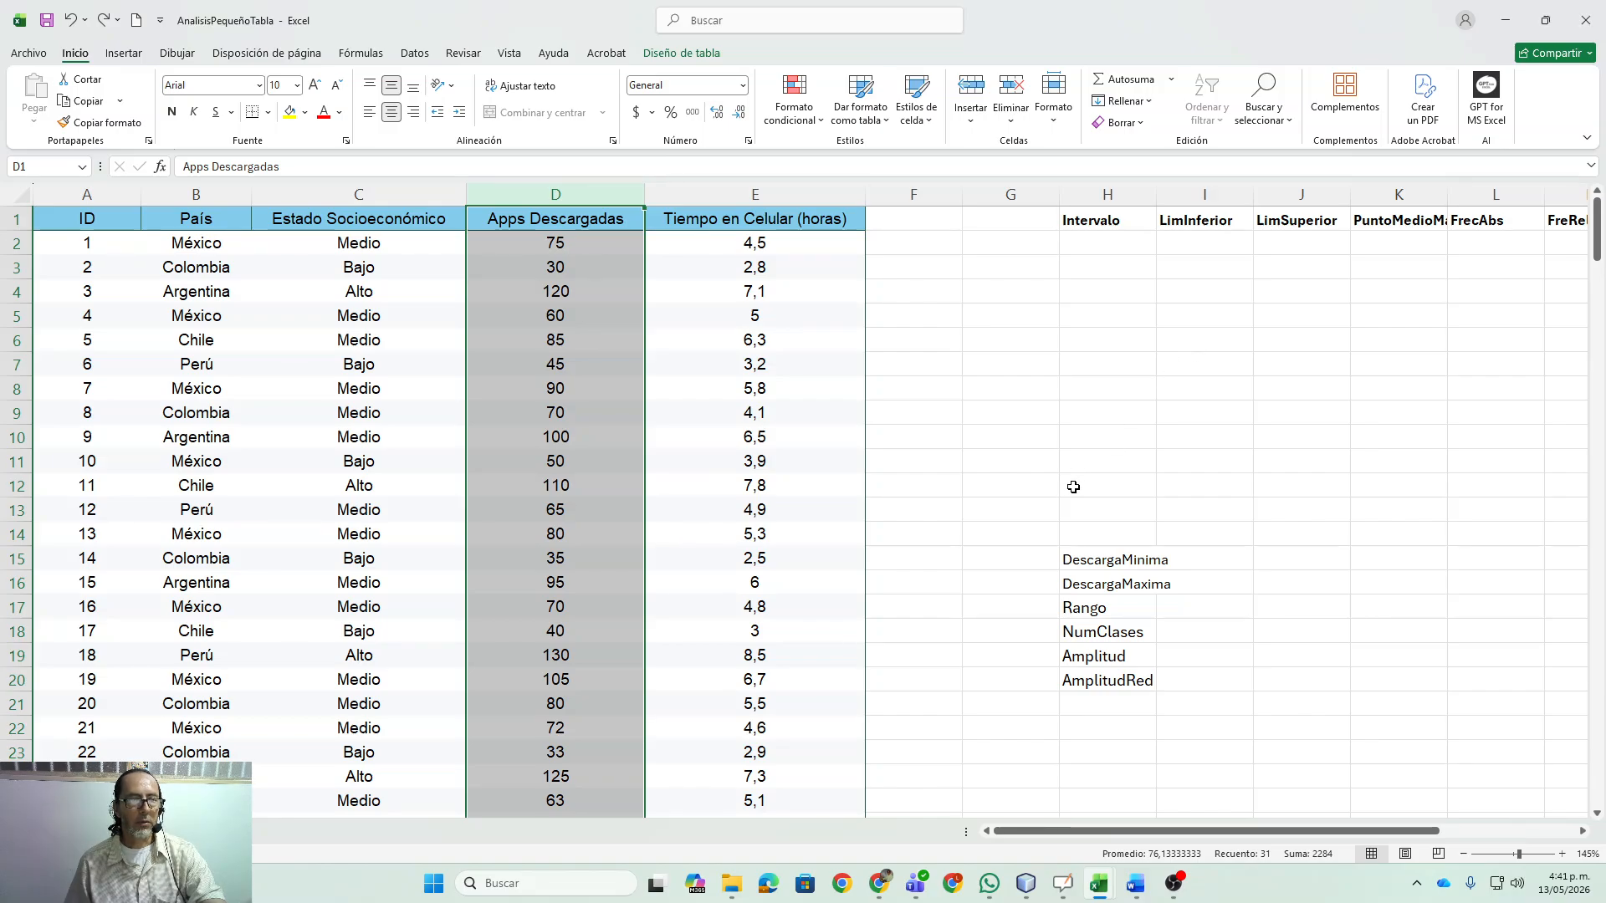
{"action": "left_click", "coordinate": [1212, 561]}
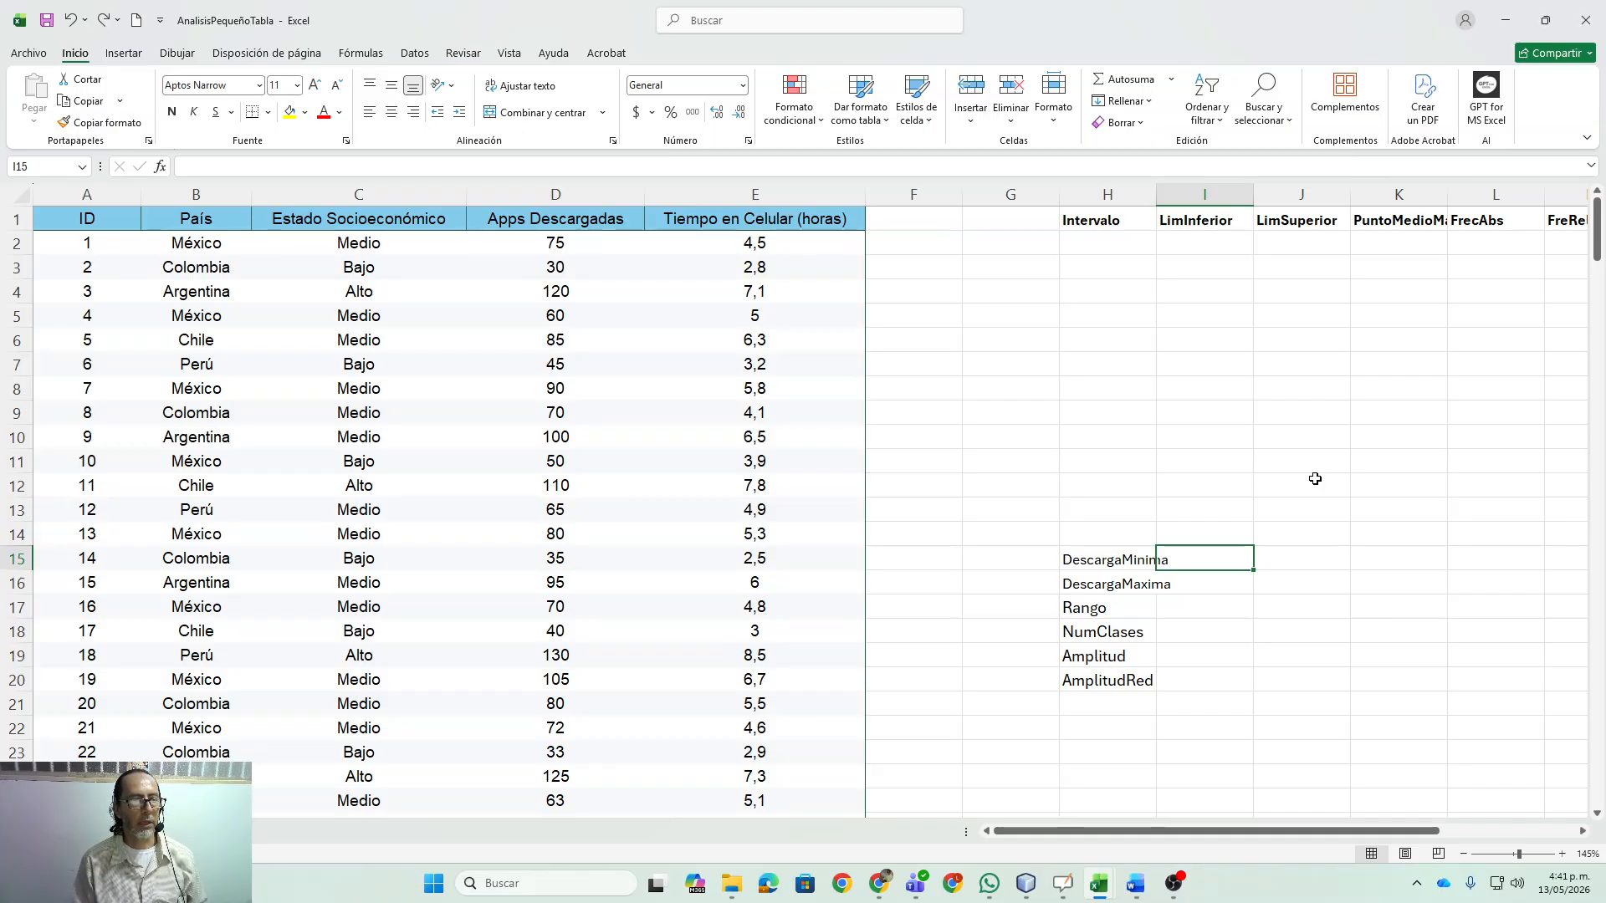
{"action": "left_click", "coordinate": [552, 195]}
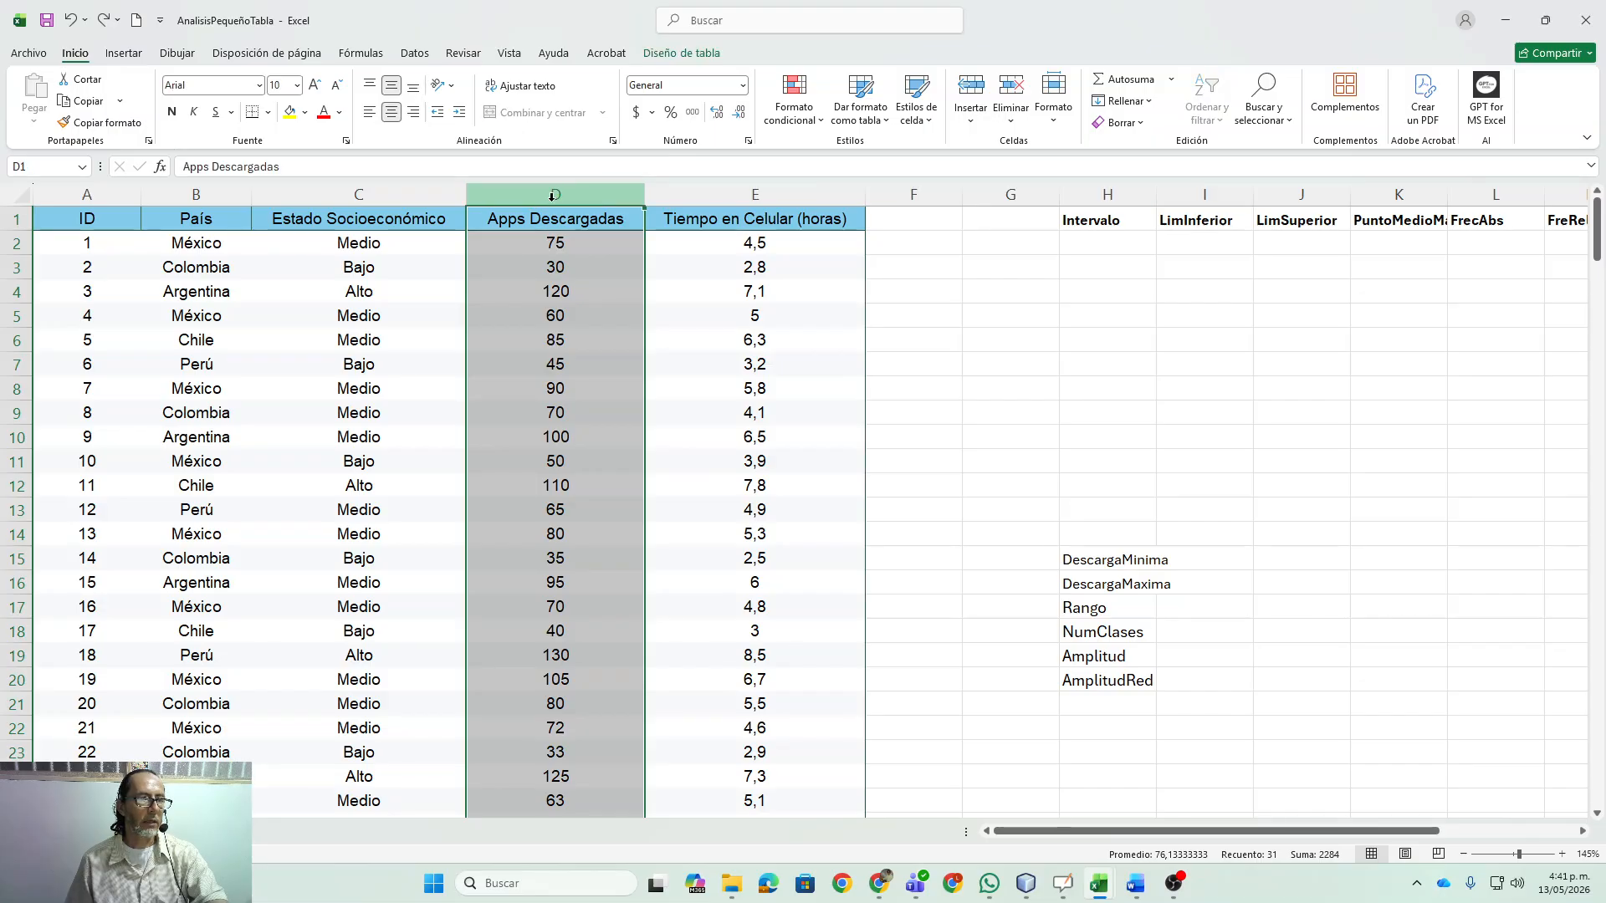
{"action": "left_click", "coordinate": [718, 200]}
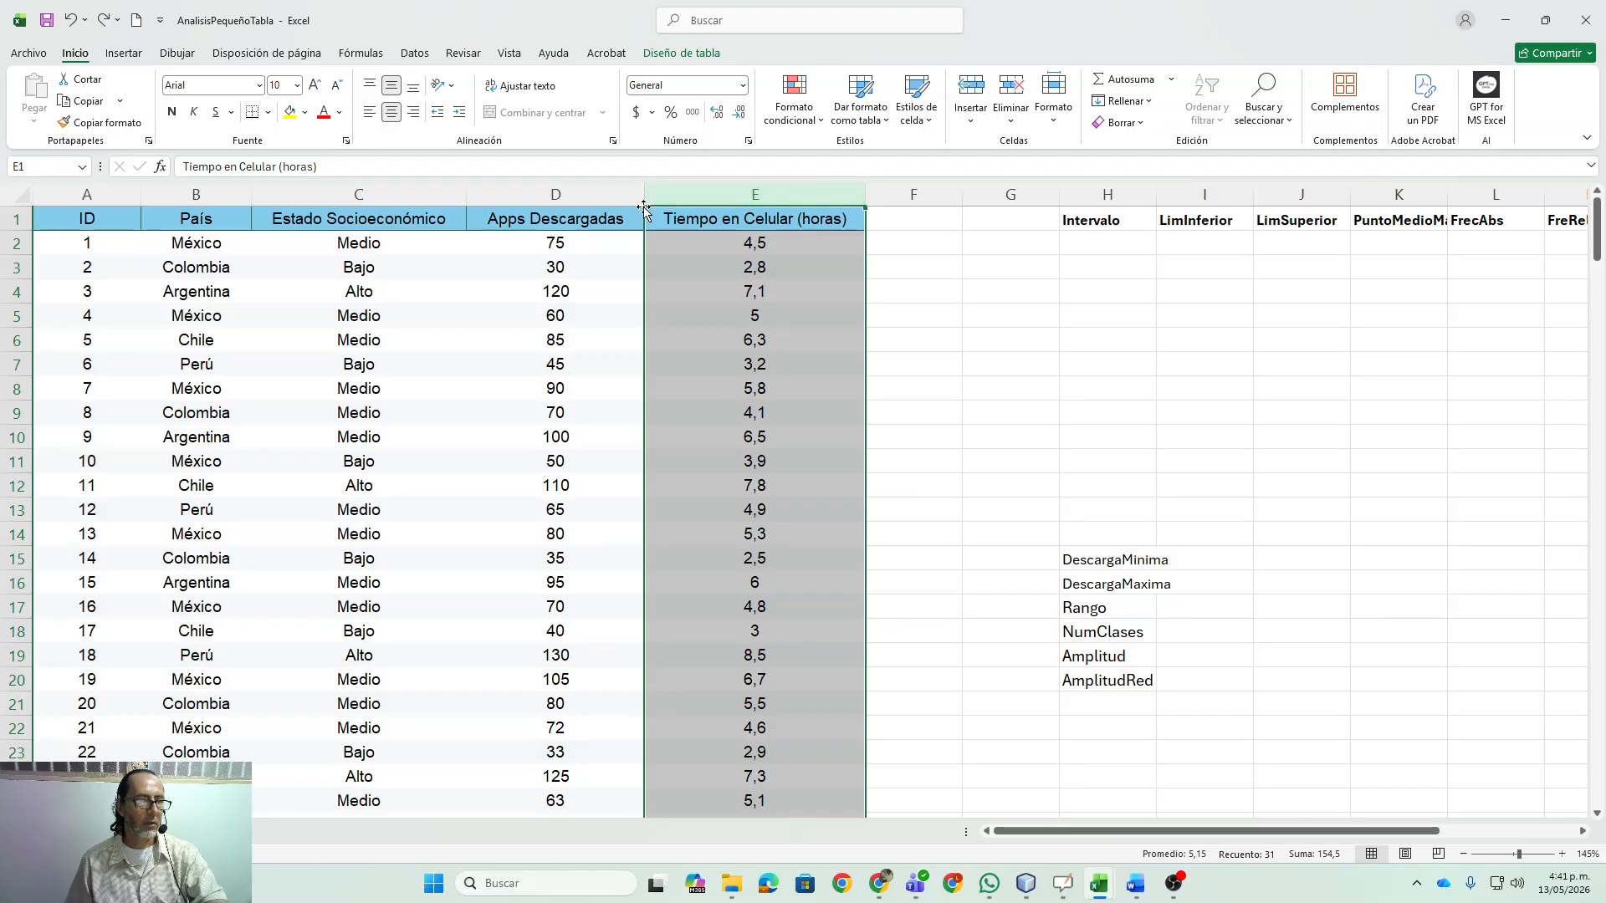
{"action": "left_click", "coordinate": [382, 195]}
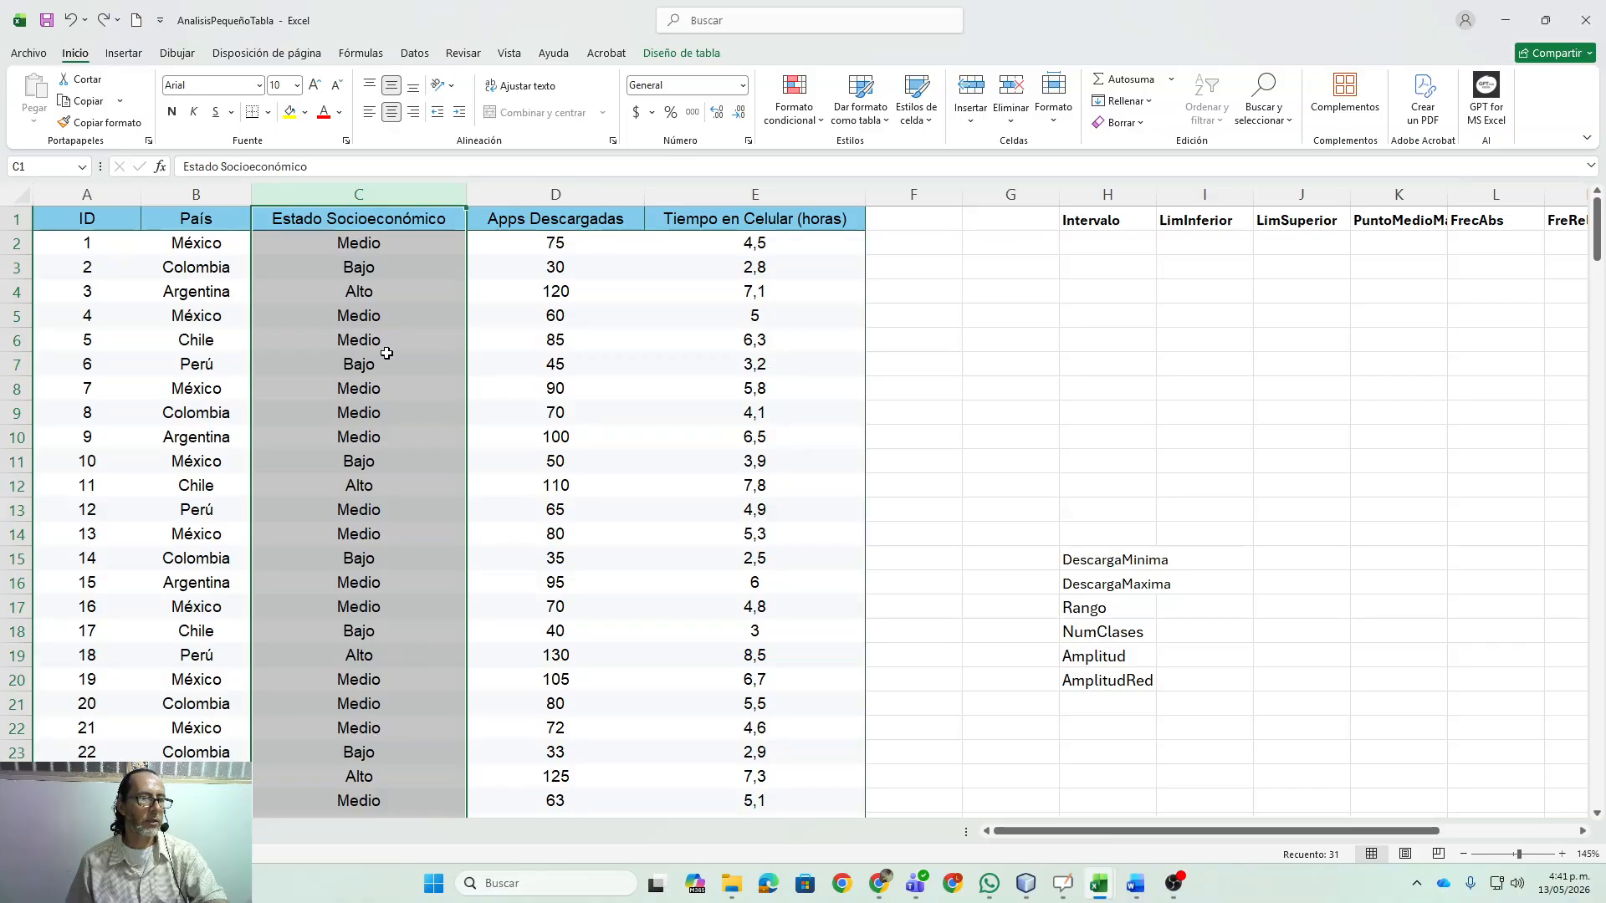
{"action": "left_click", "coordinate": [210, 196]}
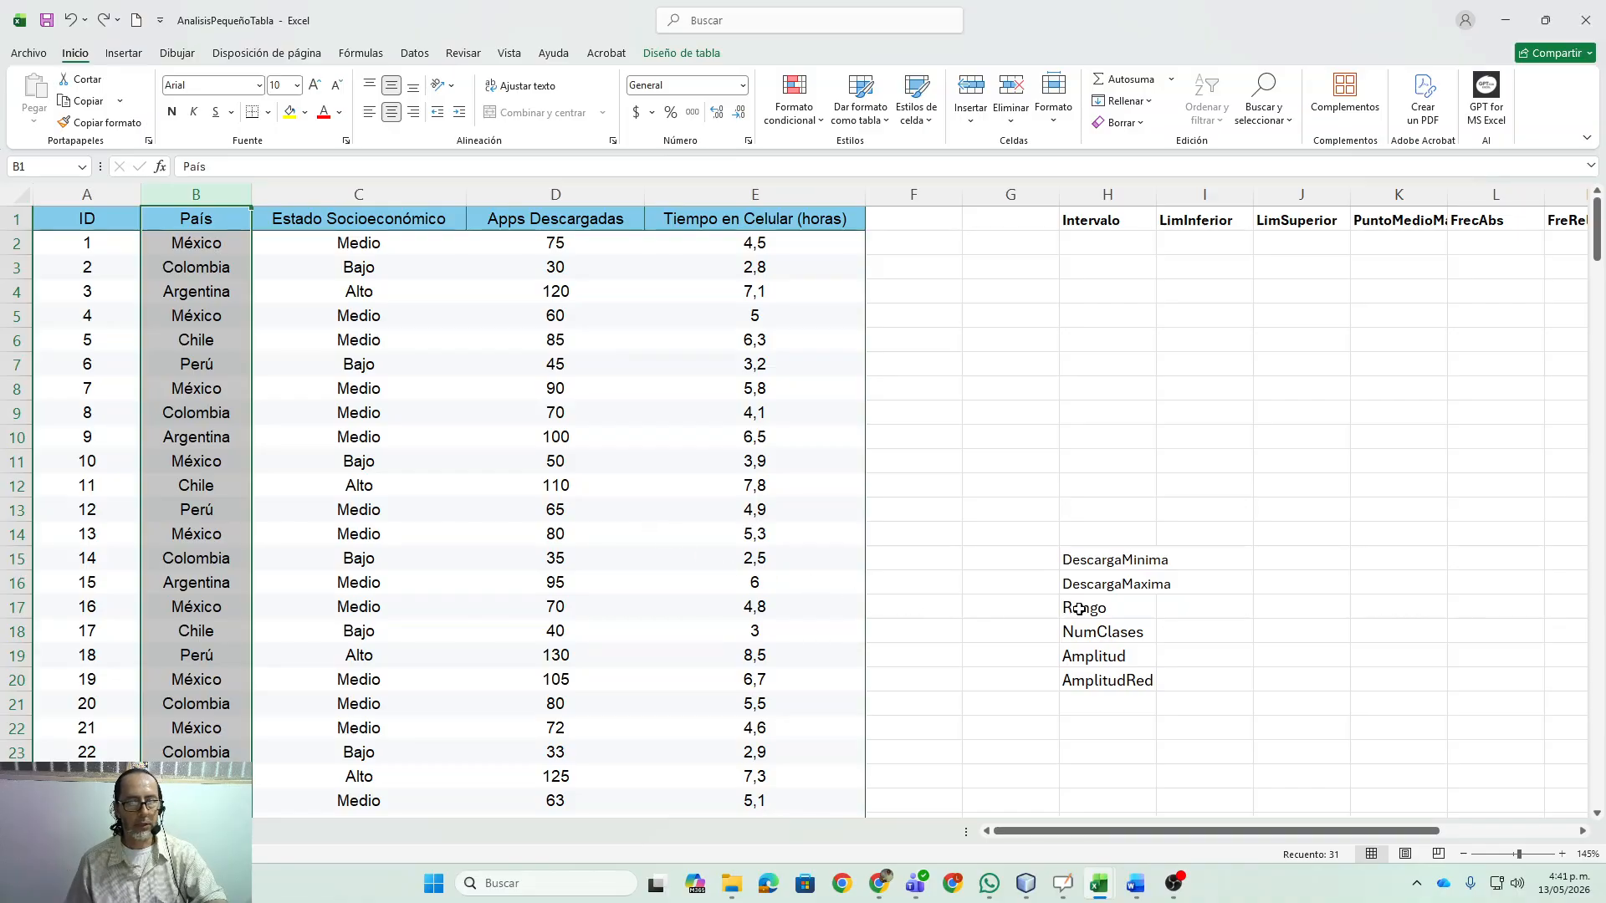
- Calculate DescargaMinima in I15 as the minimum of the whole Apps Descargadas column with =MIN(D:D)
{"action": "left_click", "coordinate": [1206, 560]}
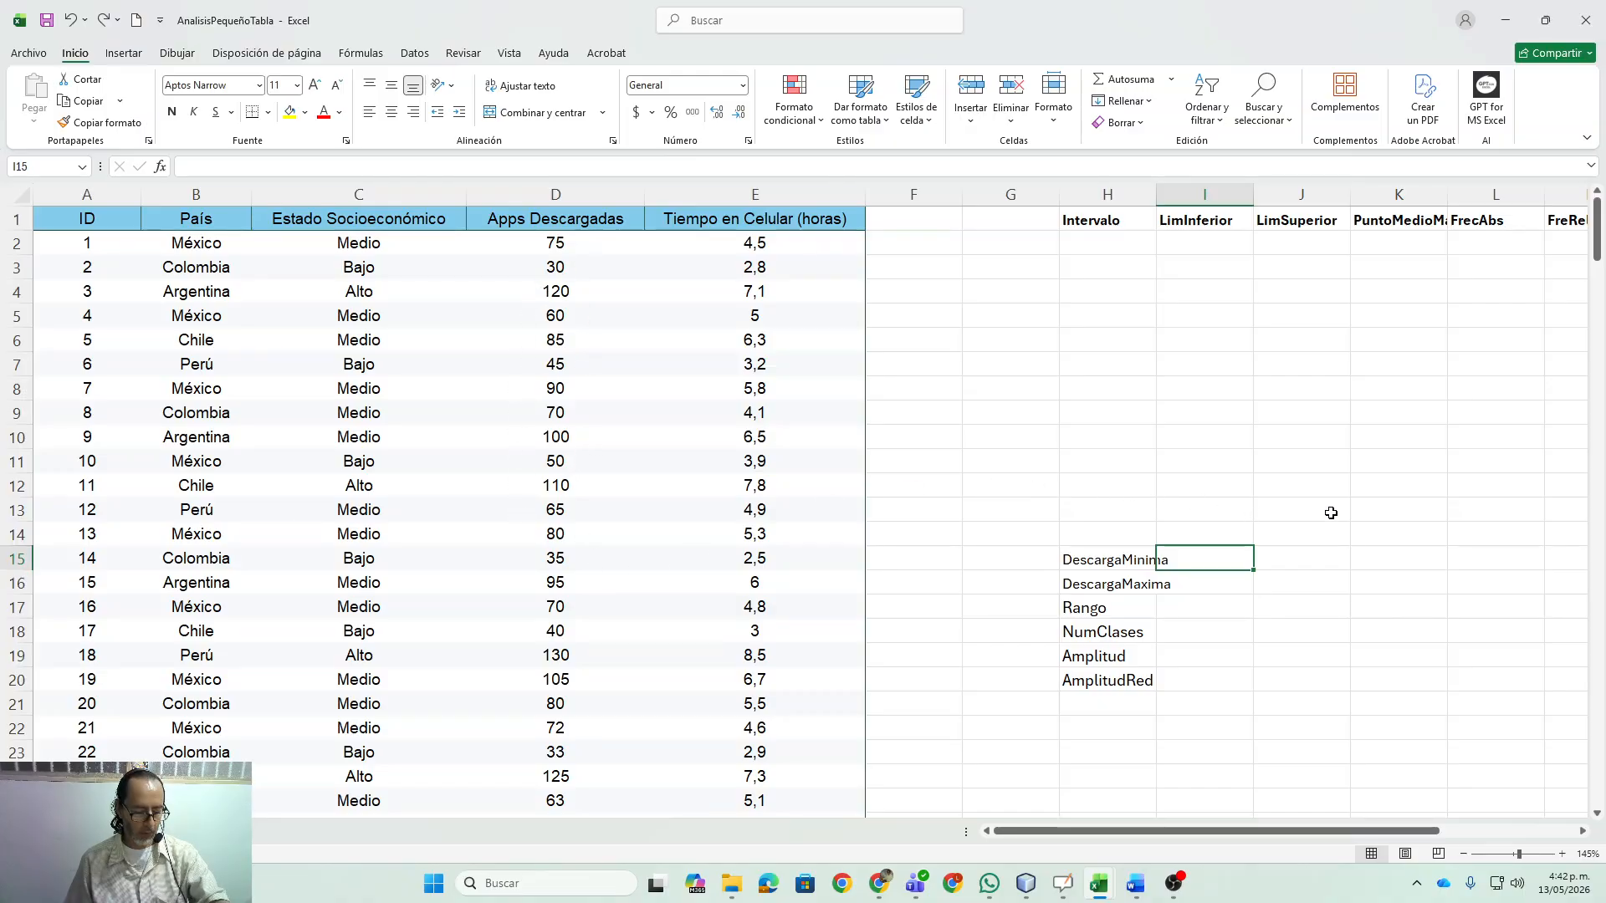
{"action": "type", "text": "="}
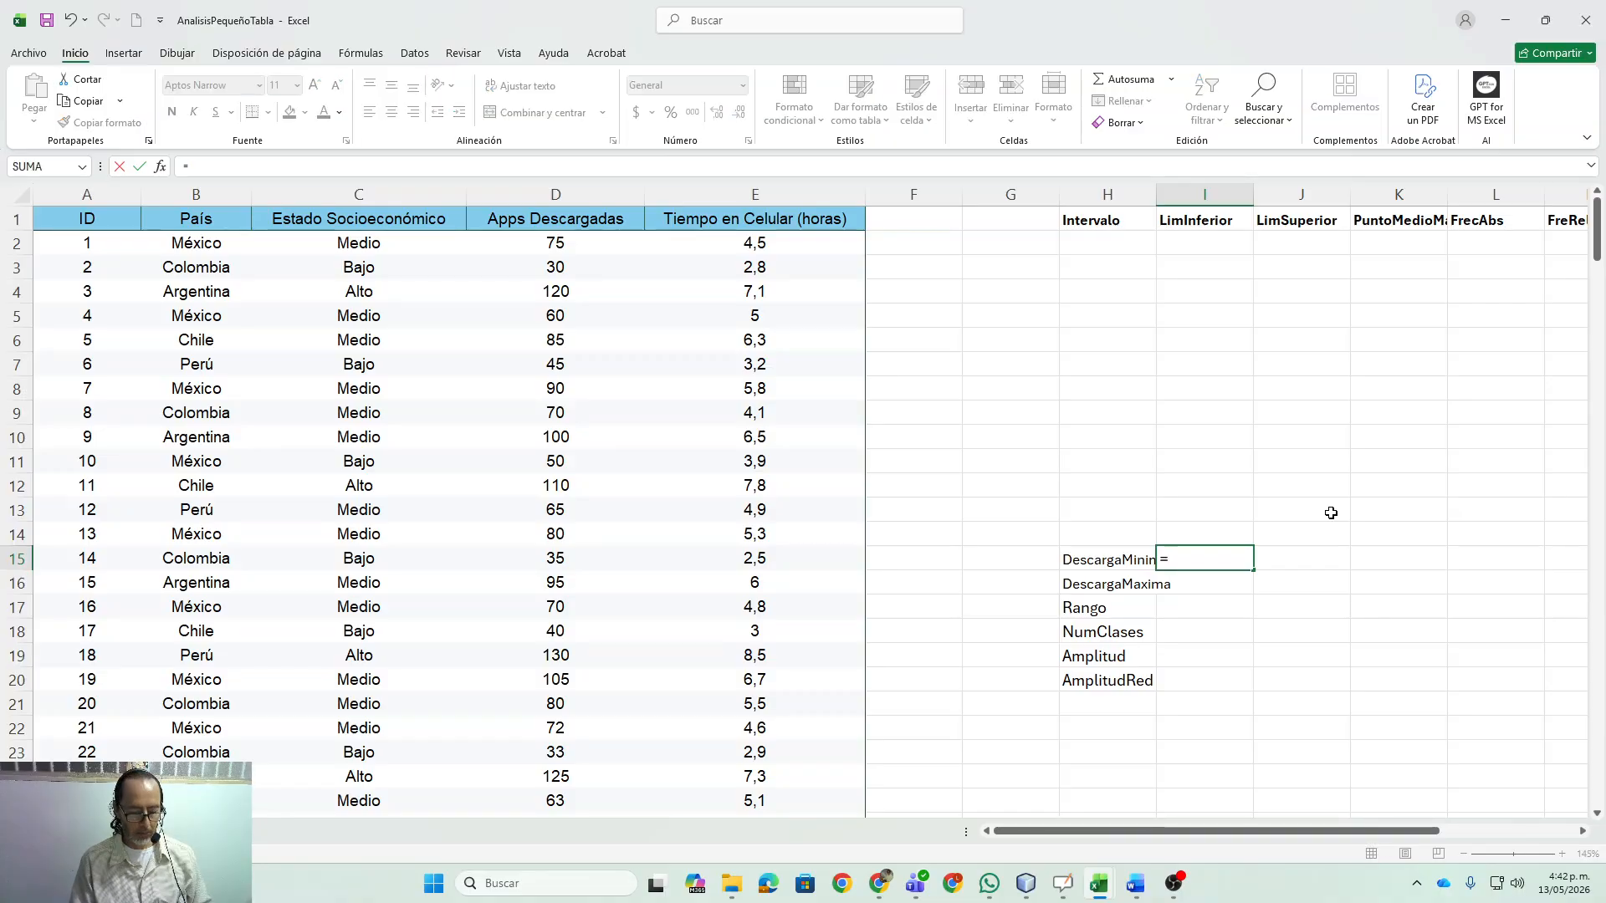
{"action": "type", "text": "min"}
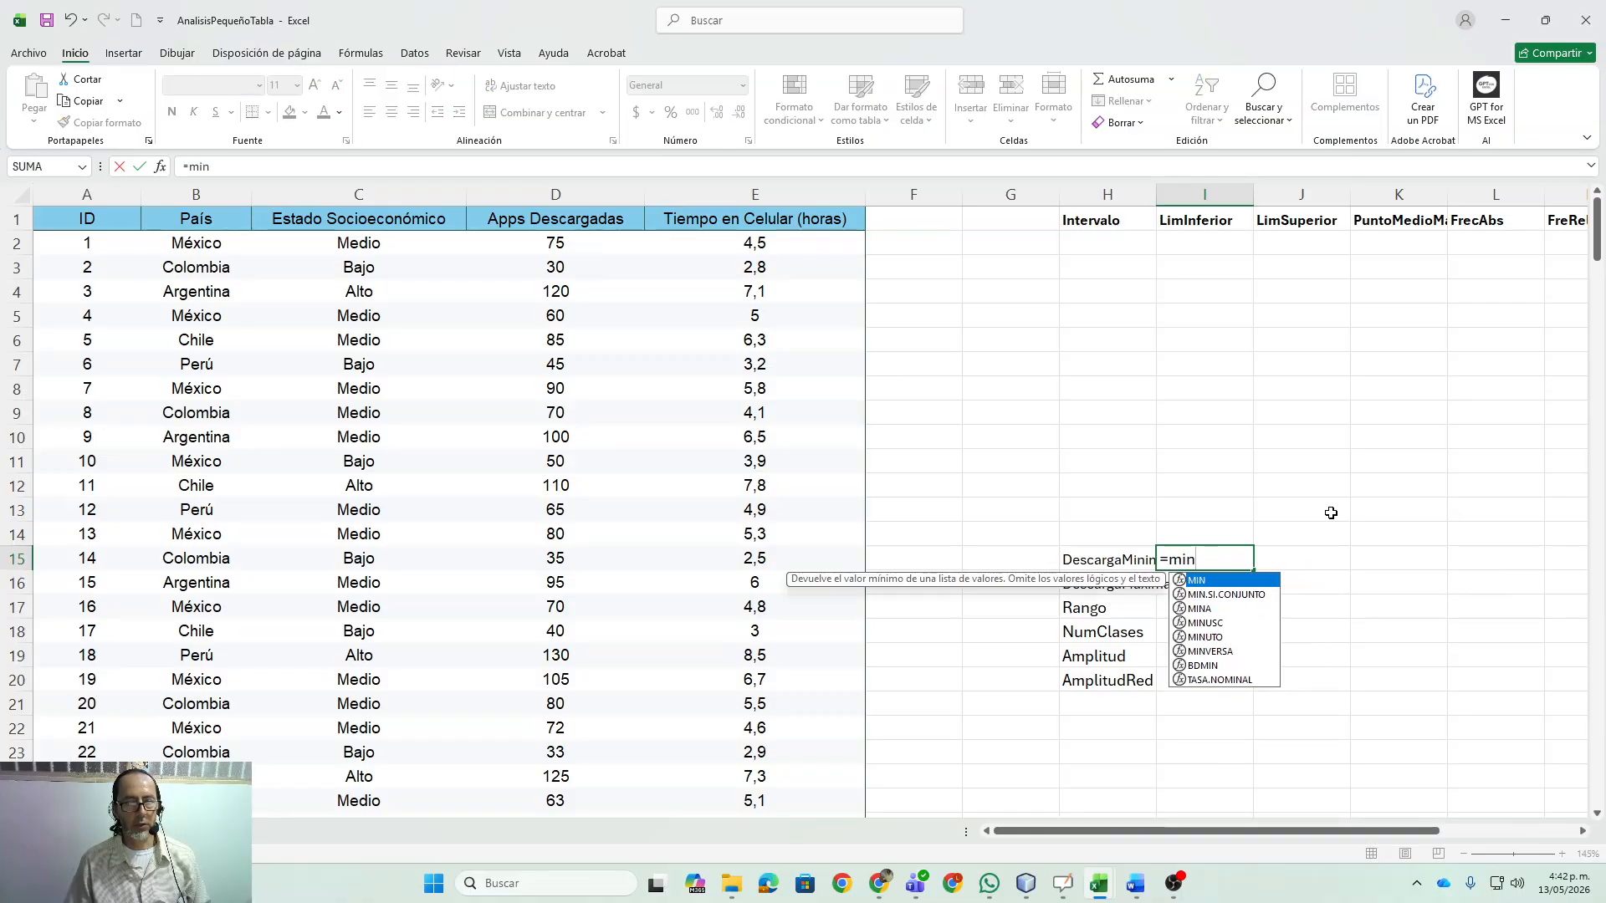
{"action": "key", "text": "Tab"}
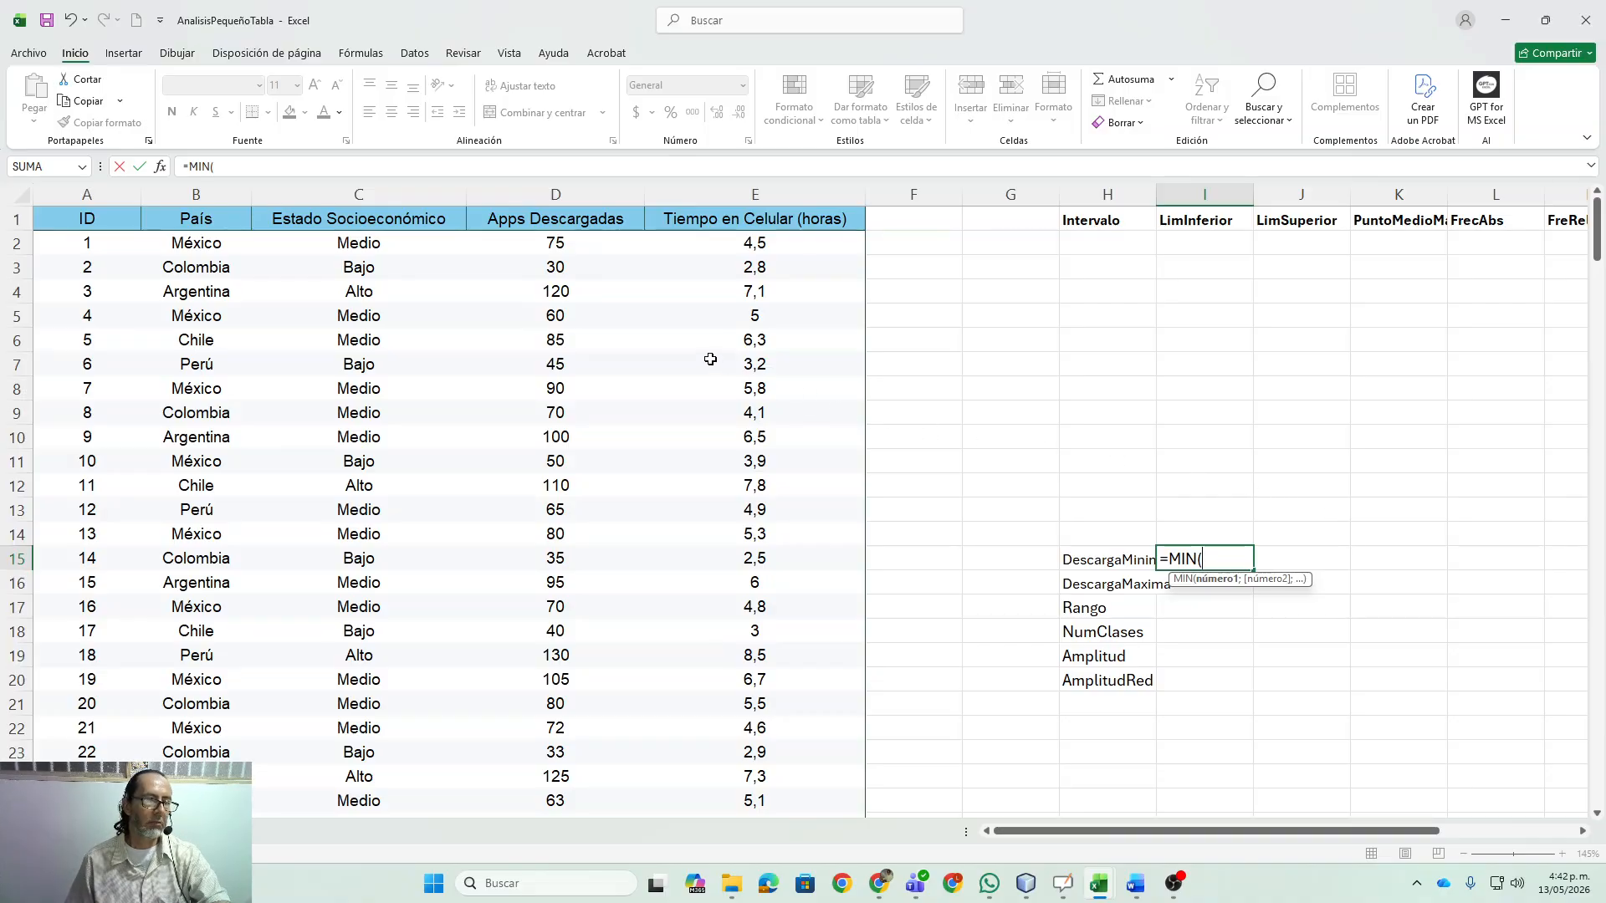
{"action": "left_click_drag", "start_coordinate": [554, 243], "coordinate": [565, 509]}
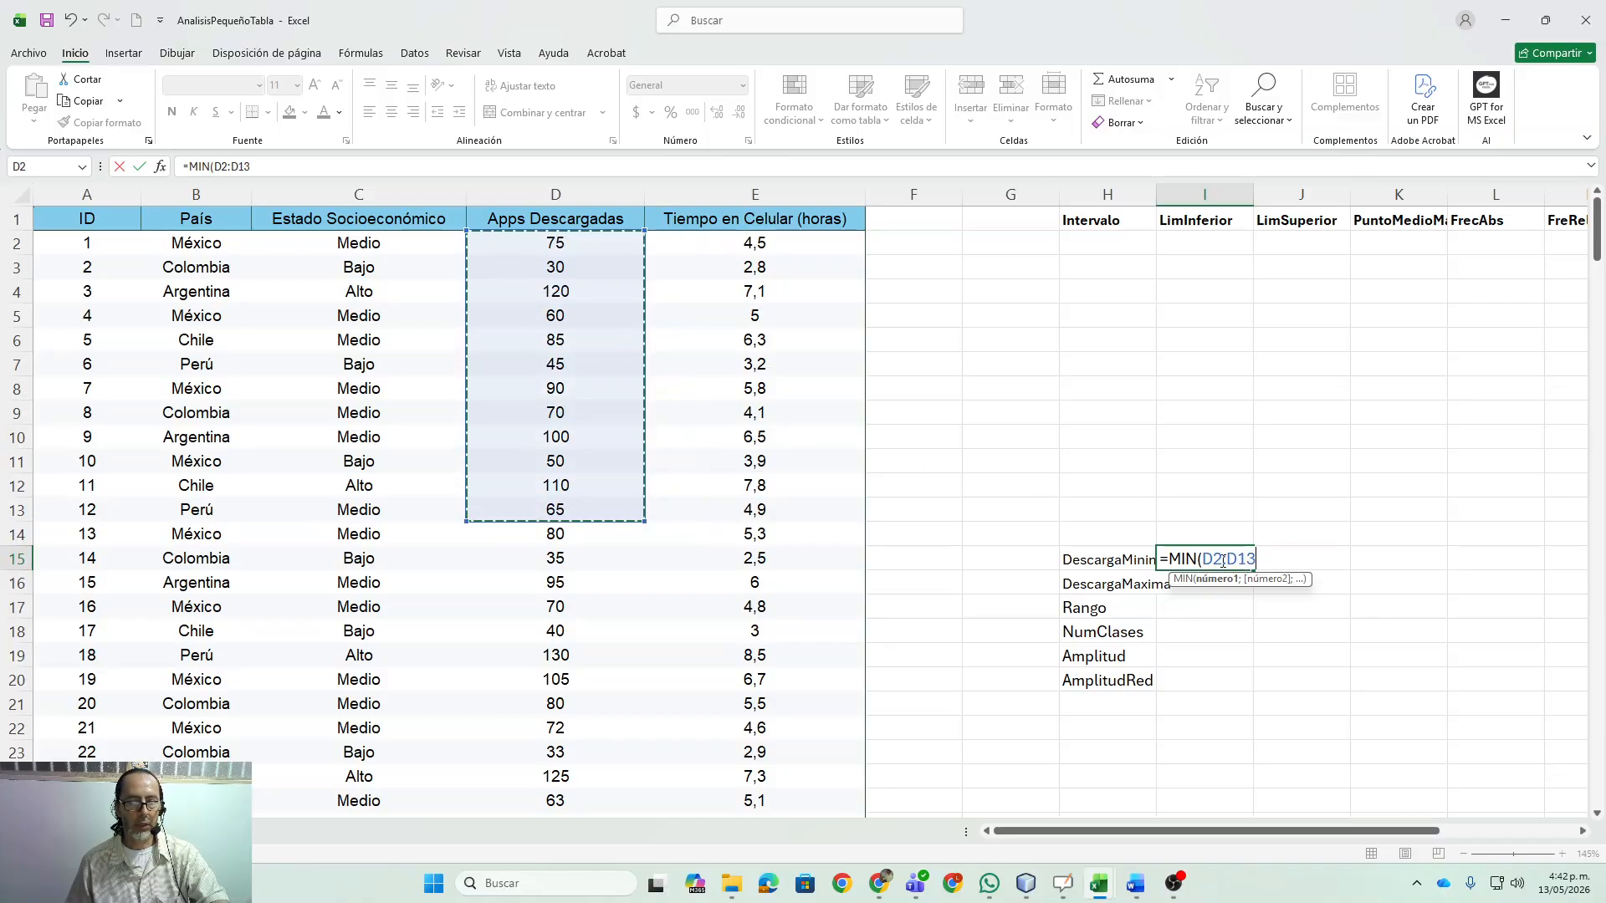
{"action": "left_click", "coordinate": [590, 196]}
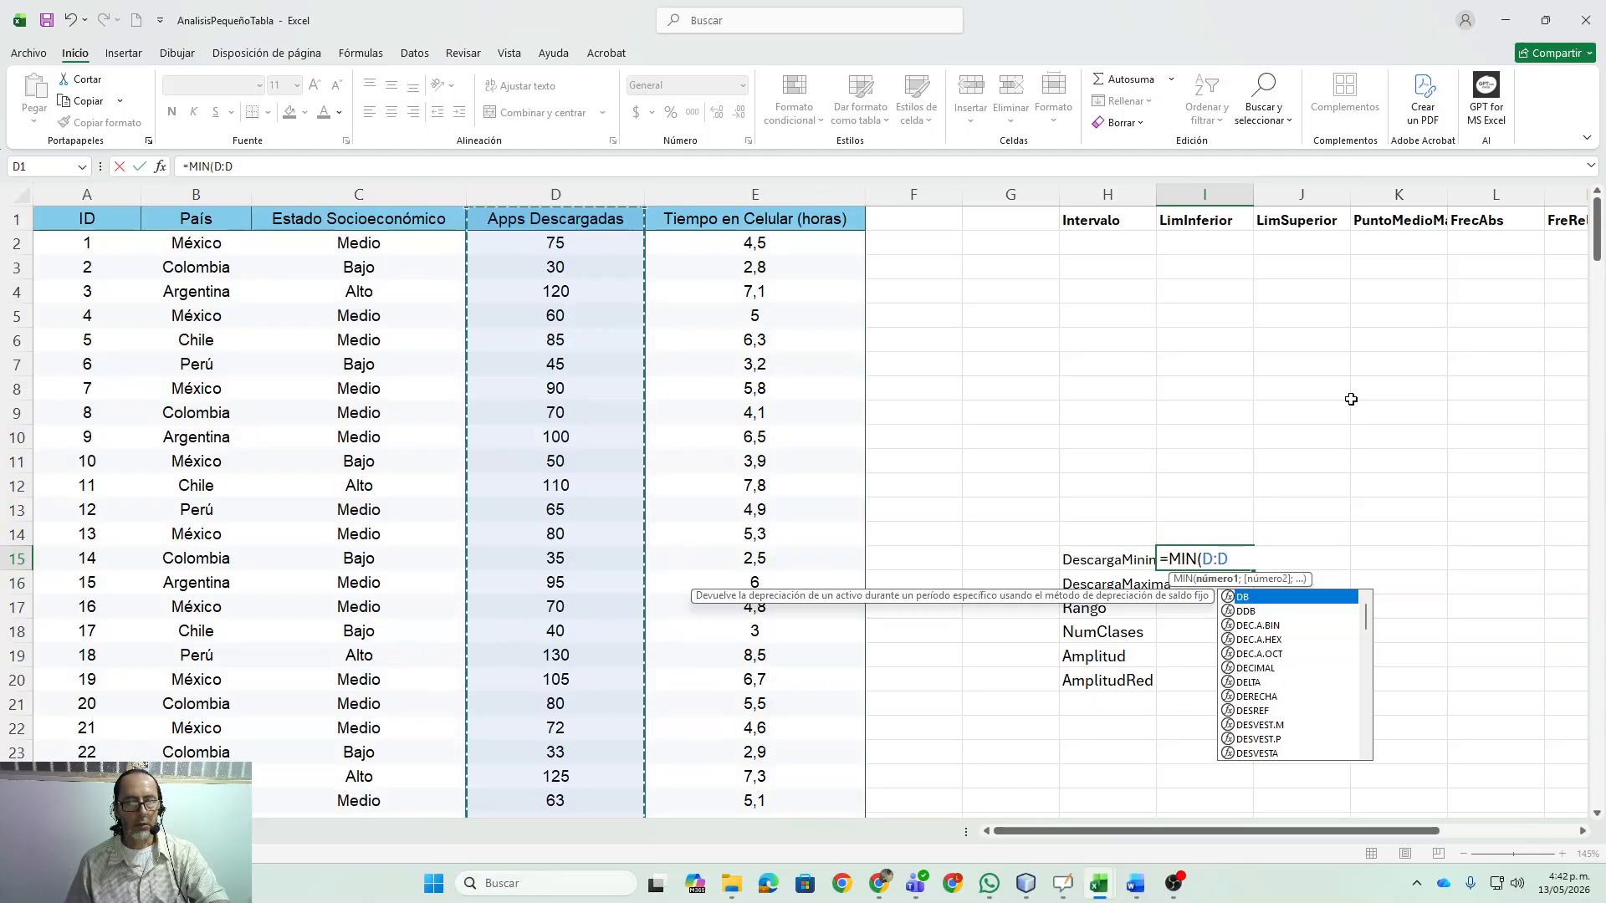
{"action": "type", "text": ")"}
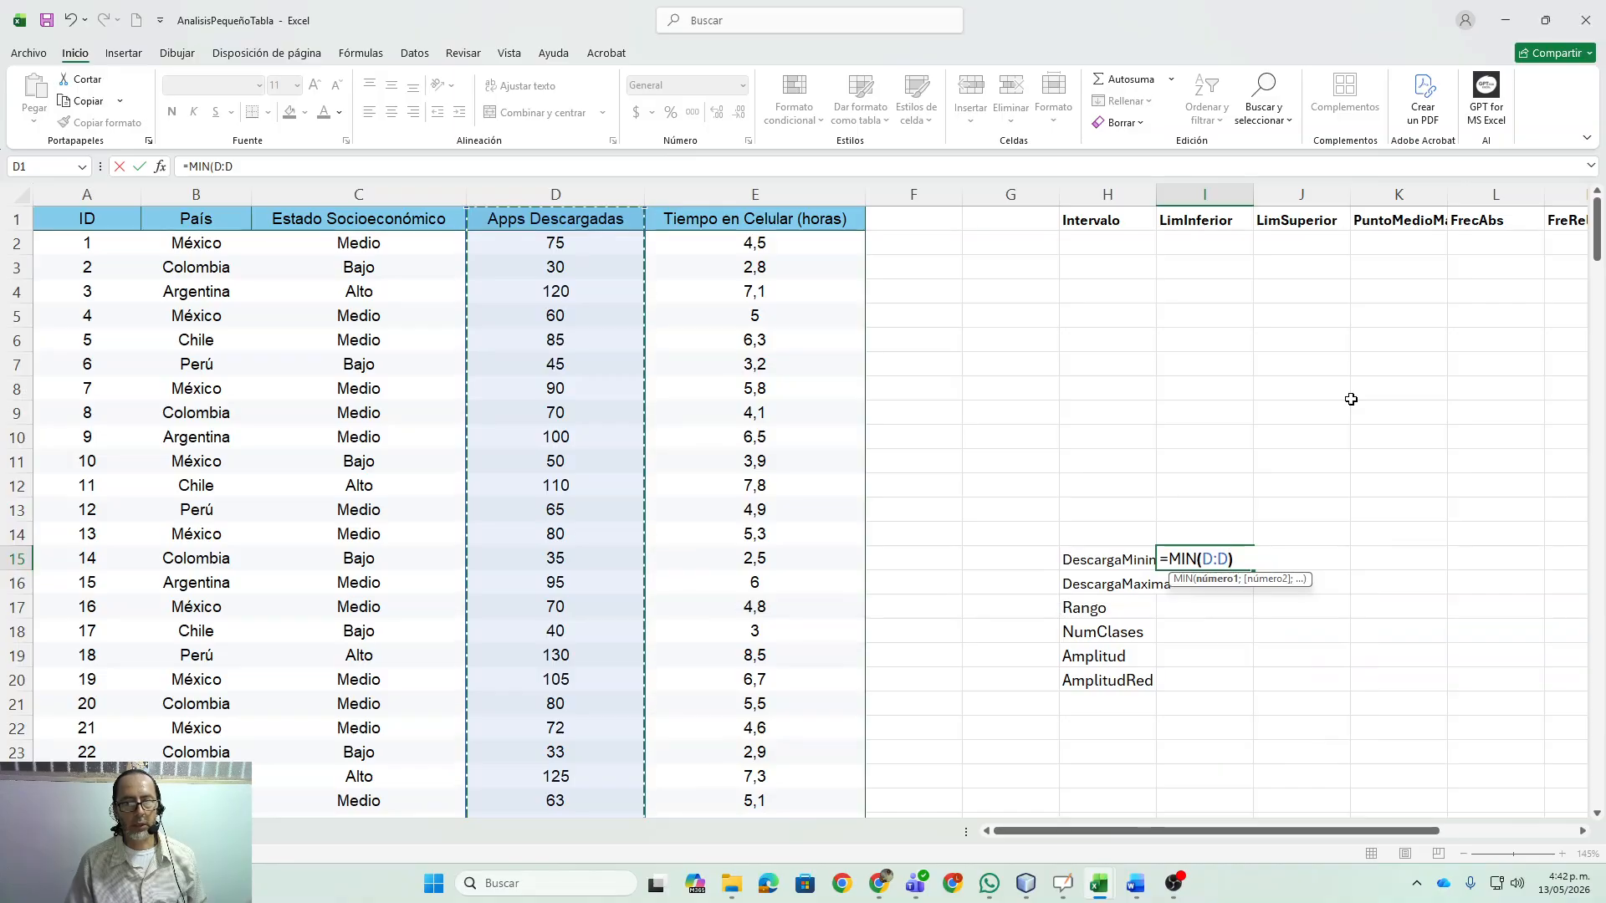
{"action": "key", "text": "Return"}
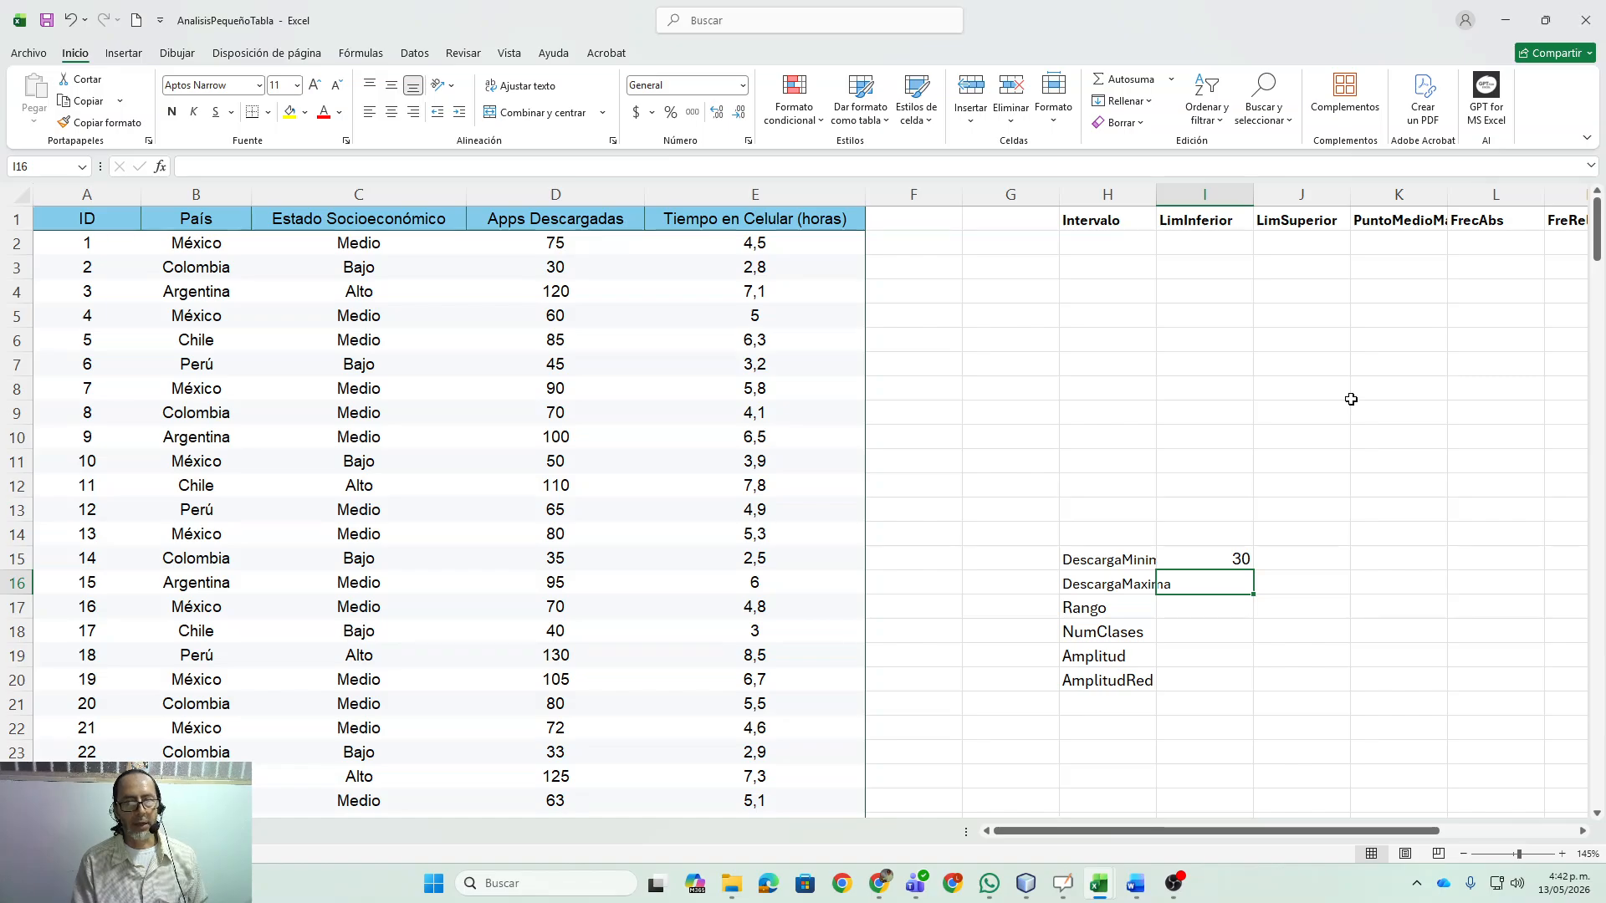
- Calculate DescargaMaxima in I16 as the maximum of the whole Apps Descargadas column with =MAX(D:D)
{"action": "type", "text": "="}
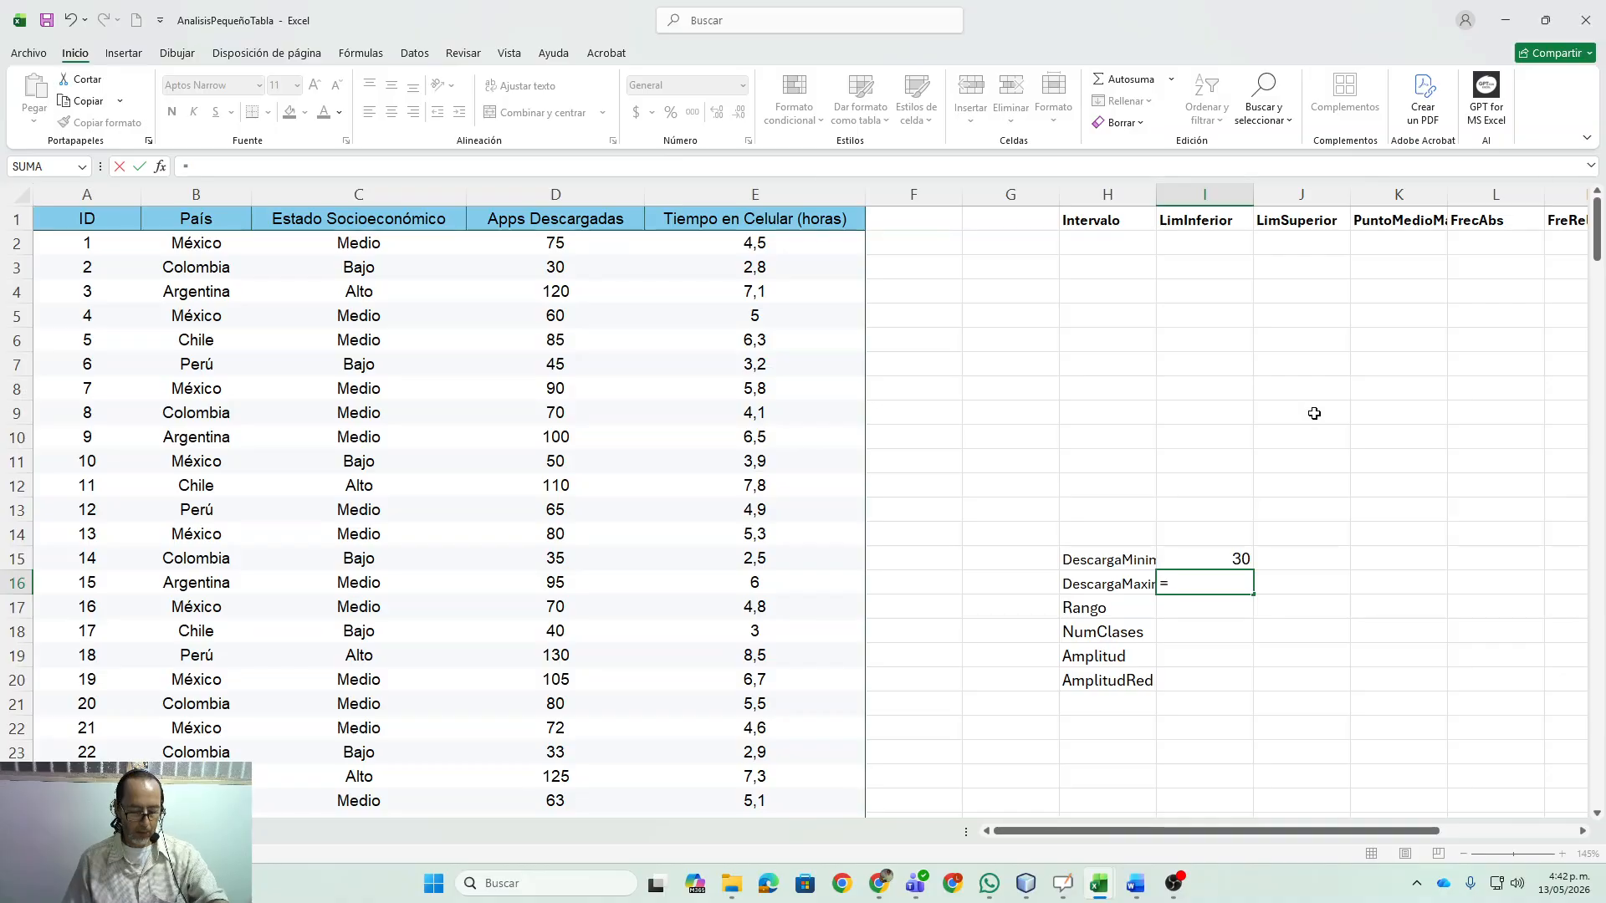
{"action": "type", "text": "max"}
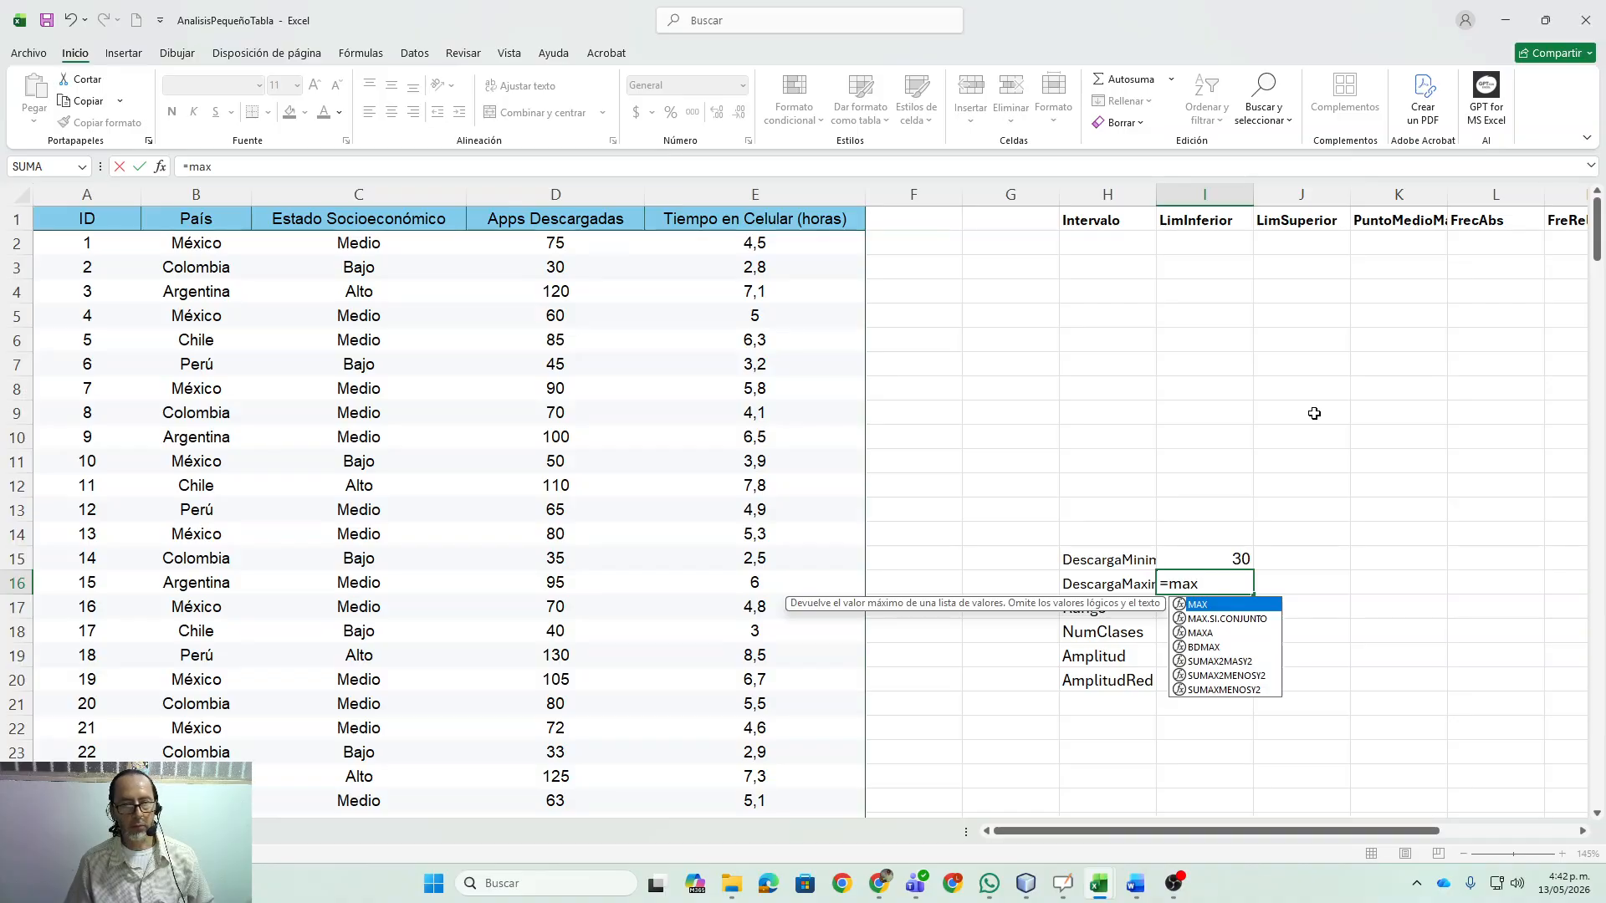
{"action": "key", "text": "Tab"}
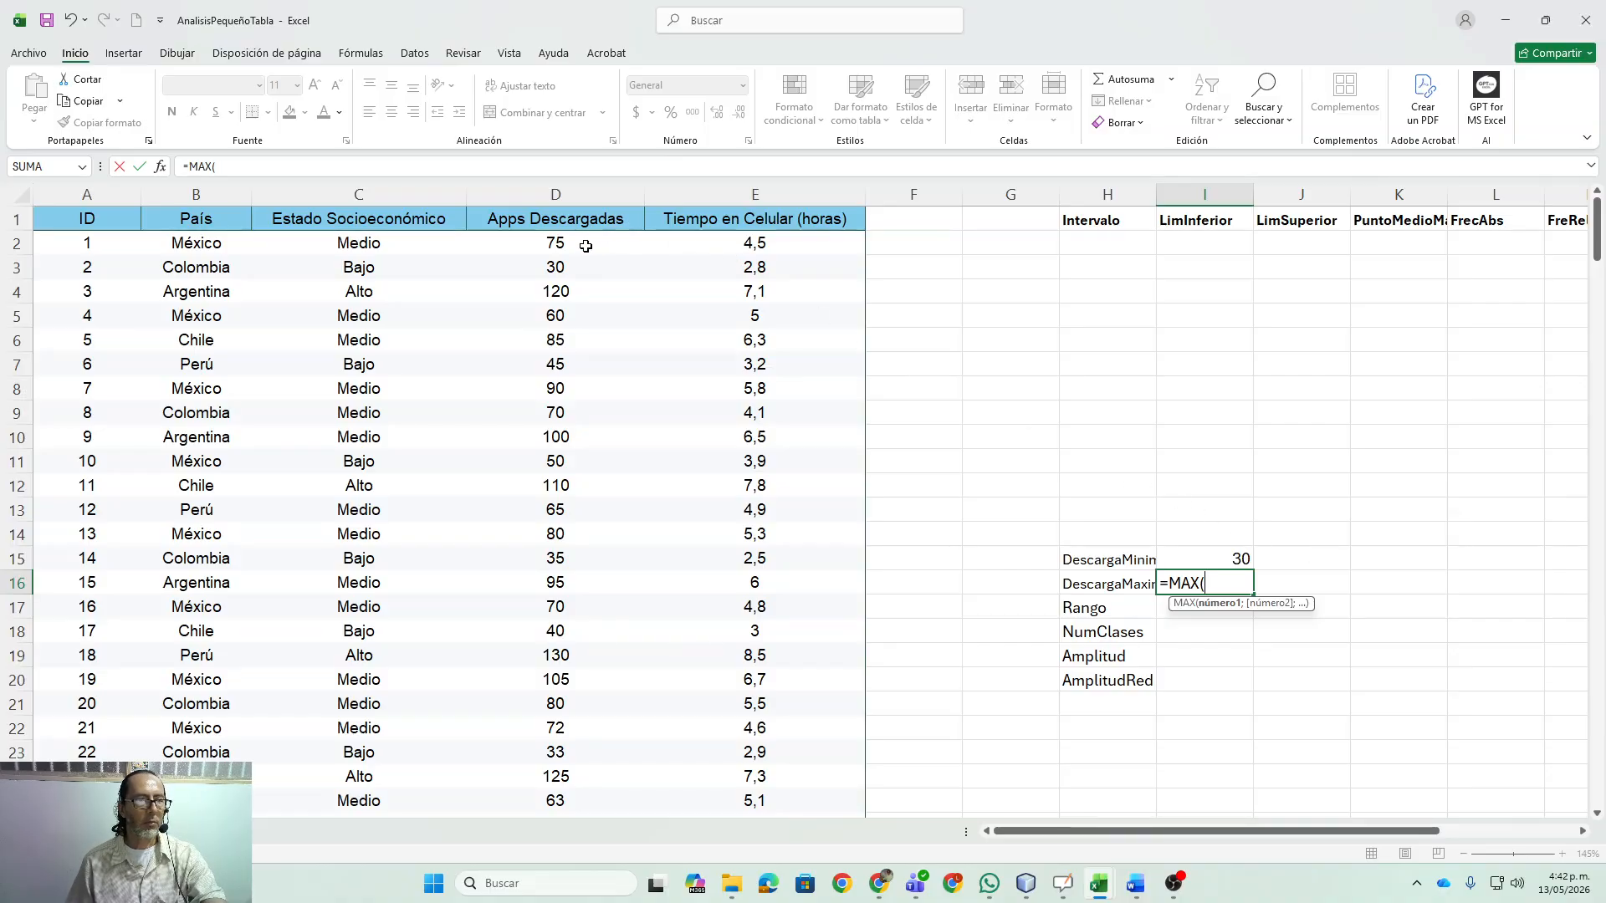
{"action": "left_click_drag", "start_coordinate": [586, 246], "coordinate": [583, 392]}
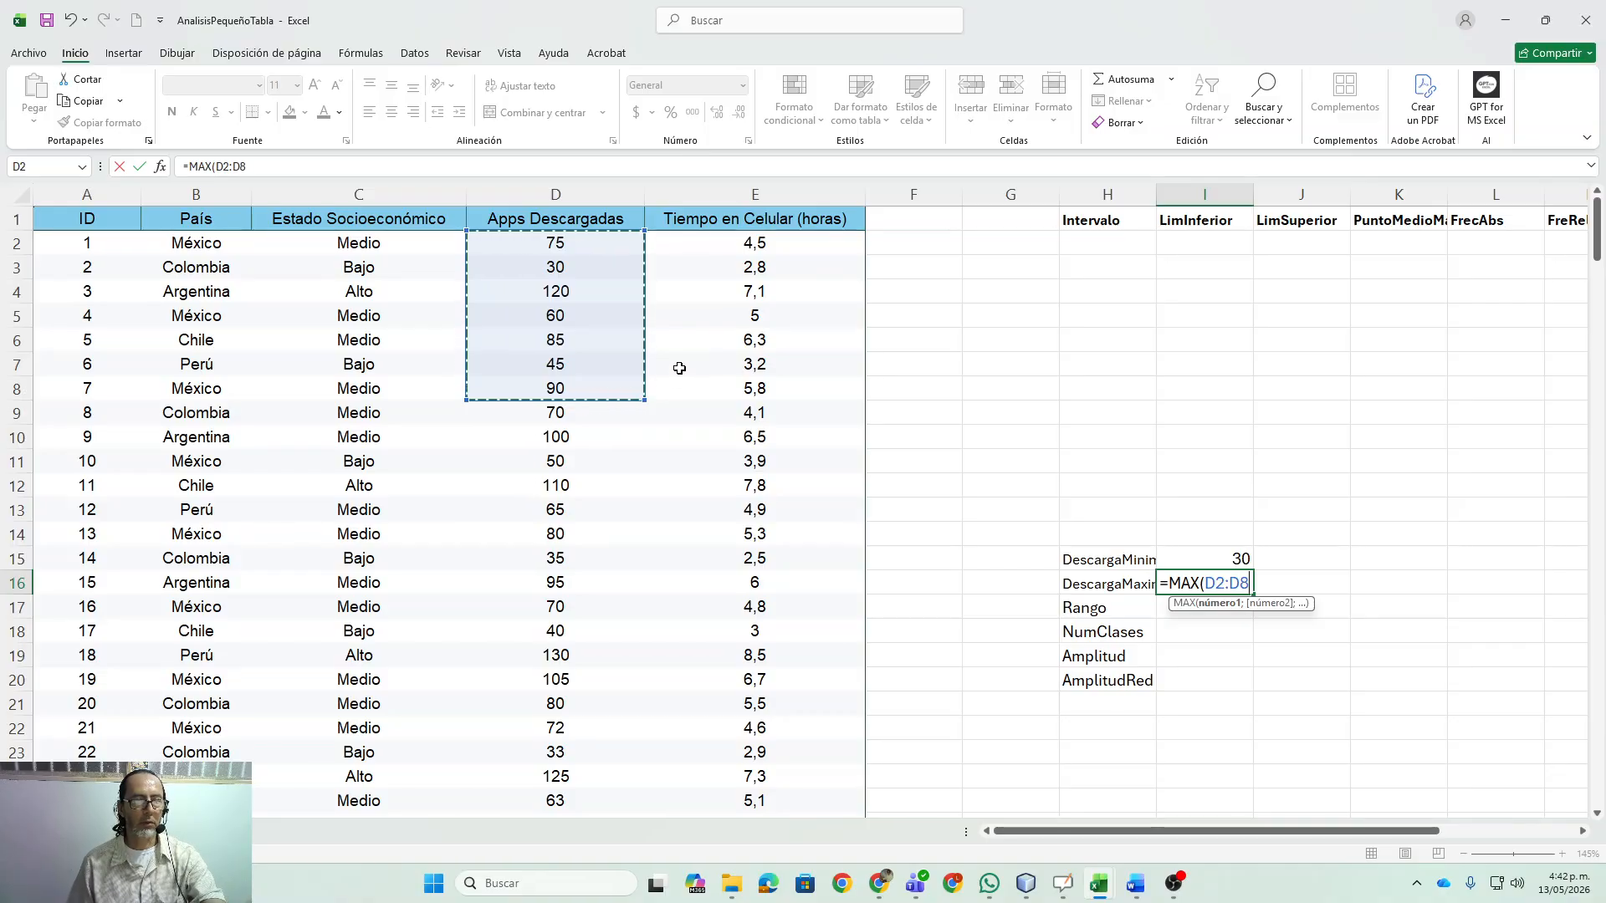
{"action": "left_click", "coordinate": [567, 195]}
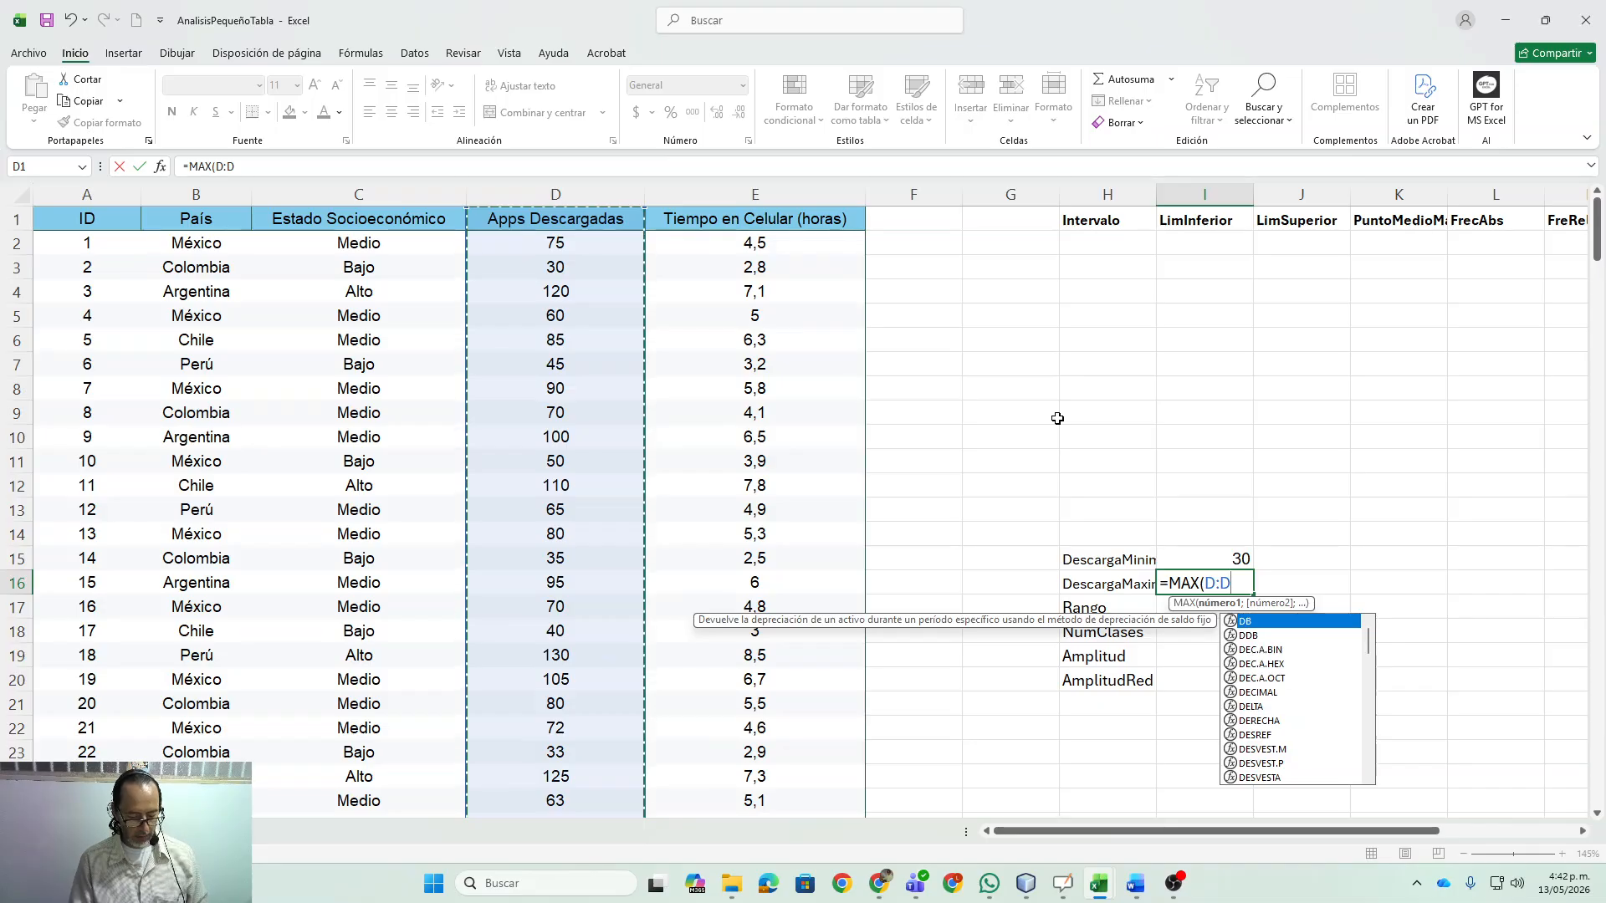
{"action": "type", "text": ")"}
{"action": "key", "text": "Return"}
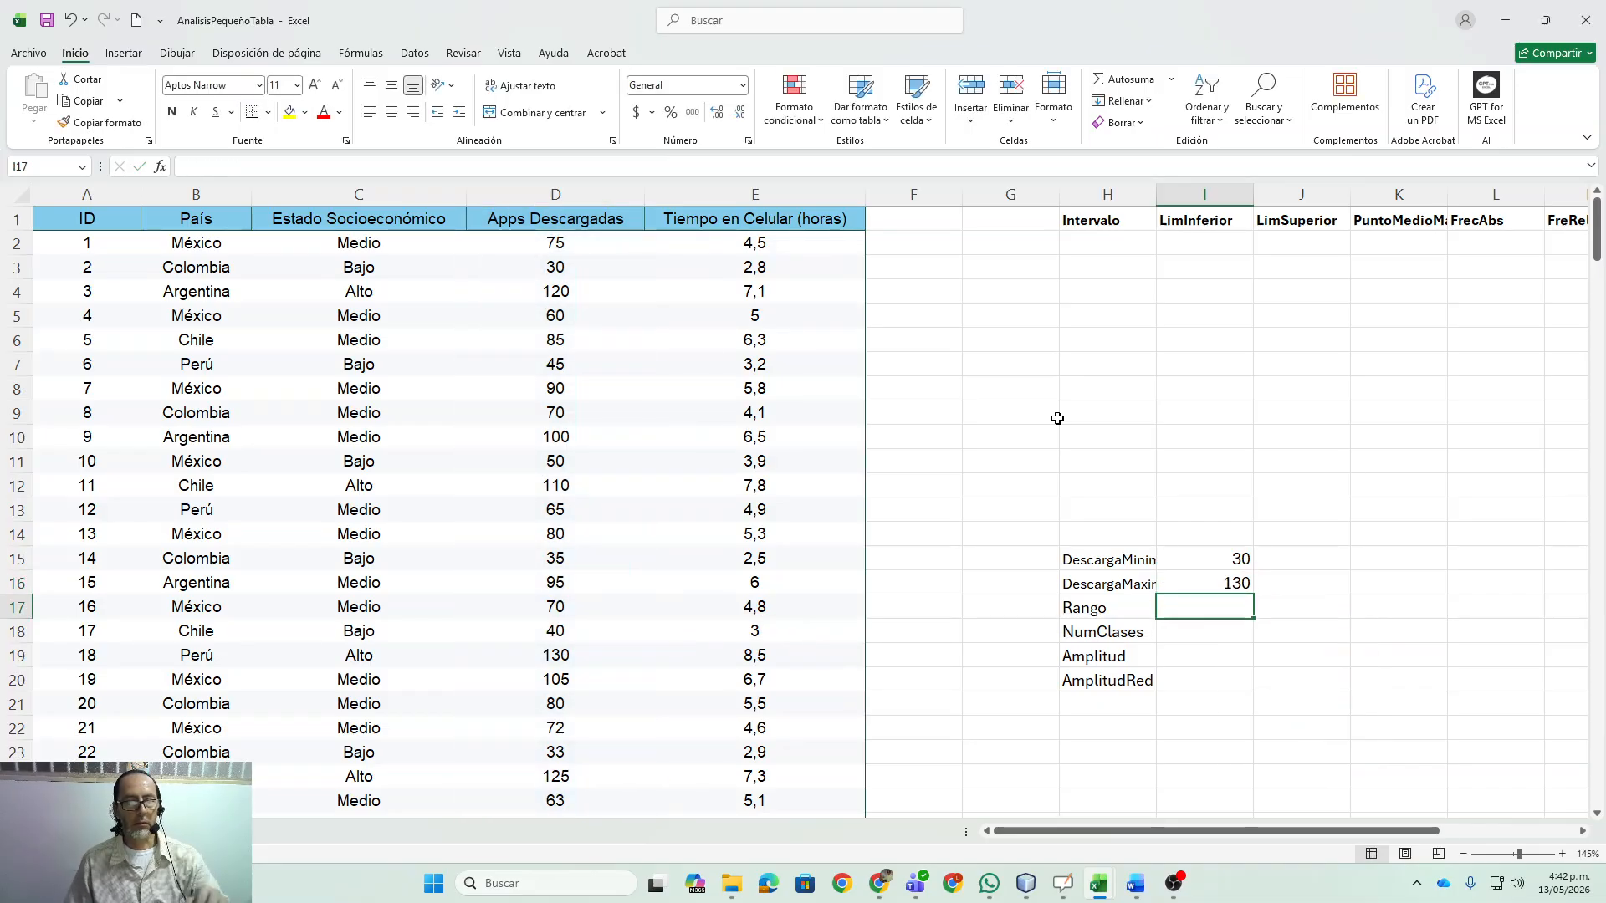
- Review the minimum and maximum download formulas in cells I15 and I16
{"action": "key", "text": "Up"}
{"action": "key", "text": "Up"}
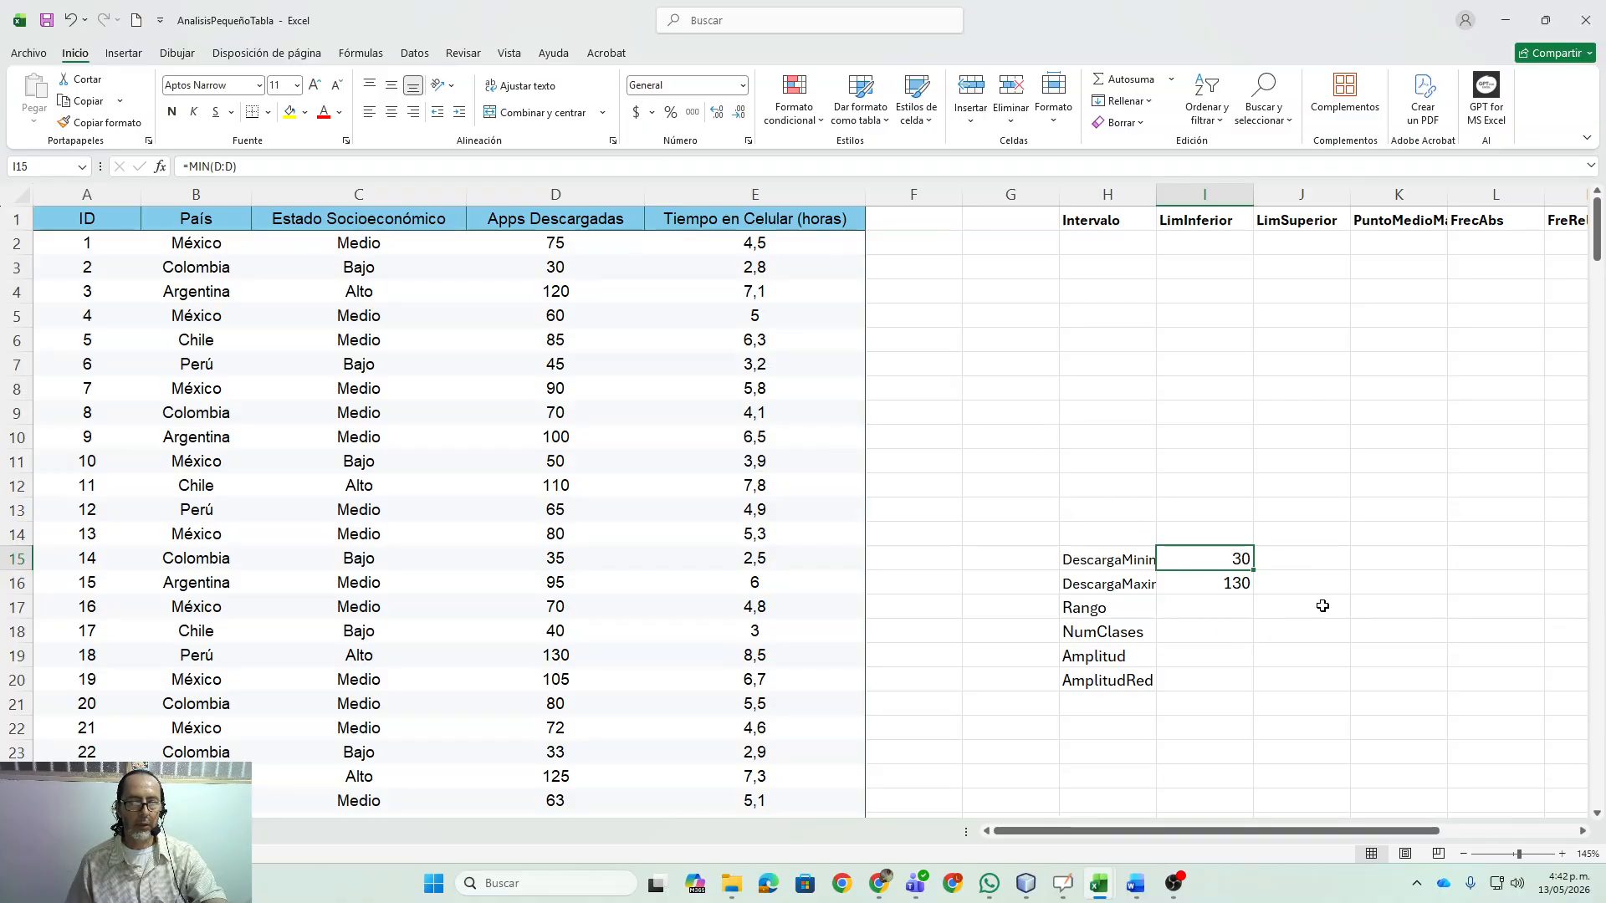
{"action": "key", "text": "Down"}
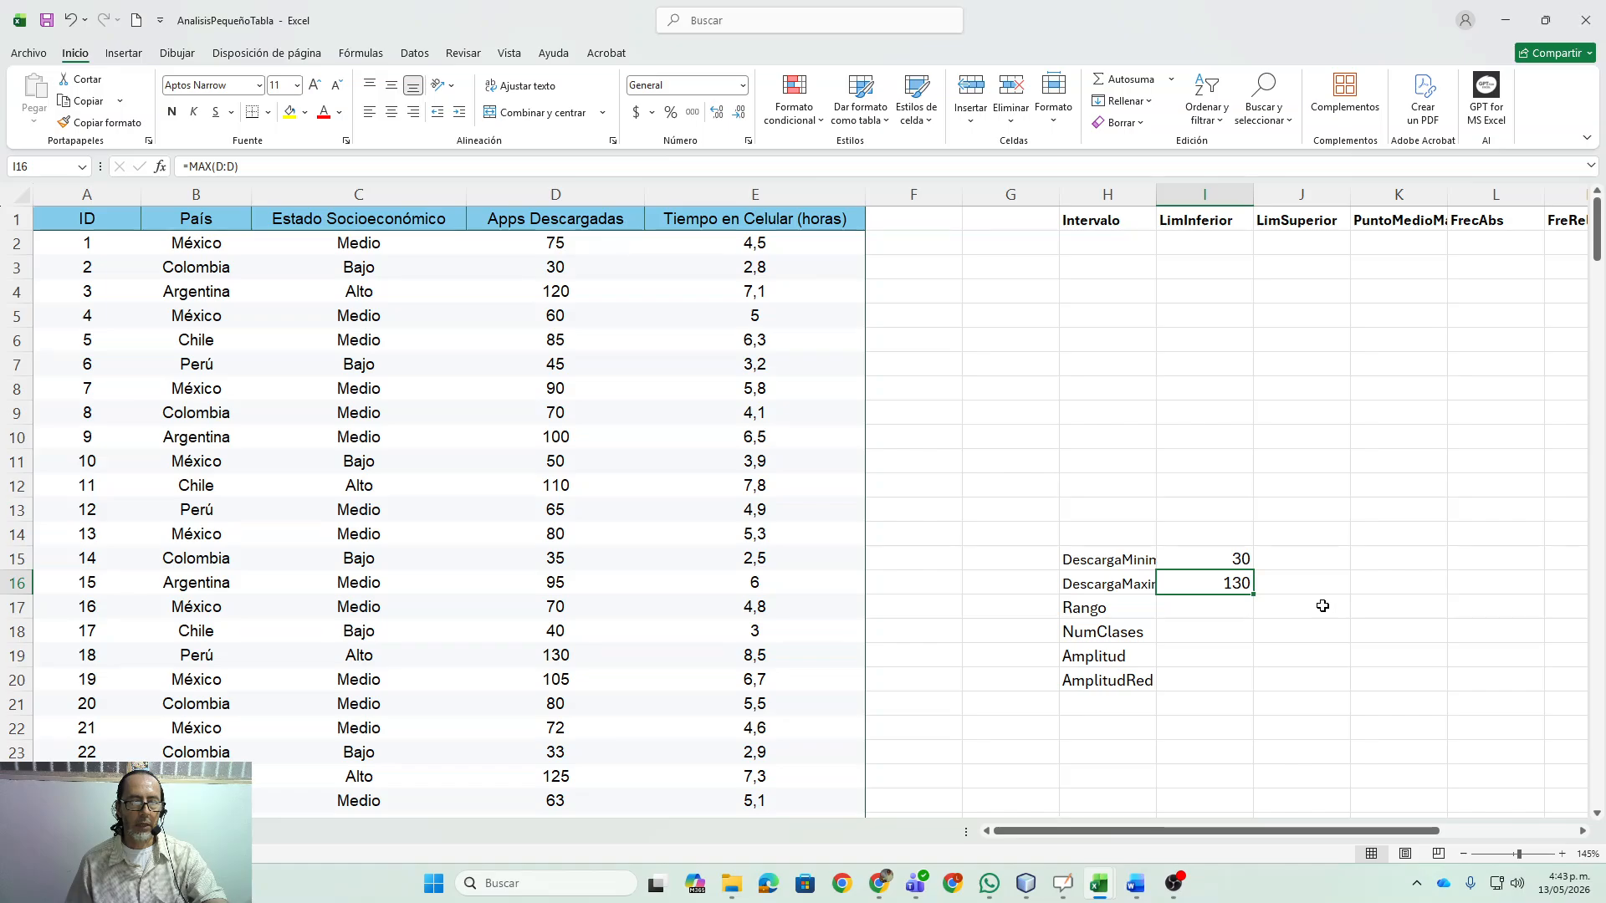
{"action": "key", "text": "Up"}
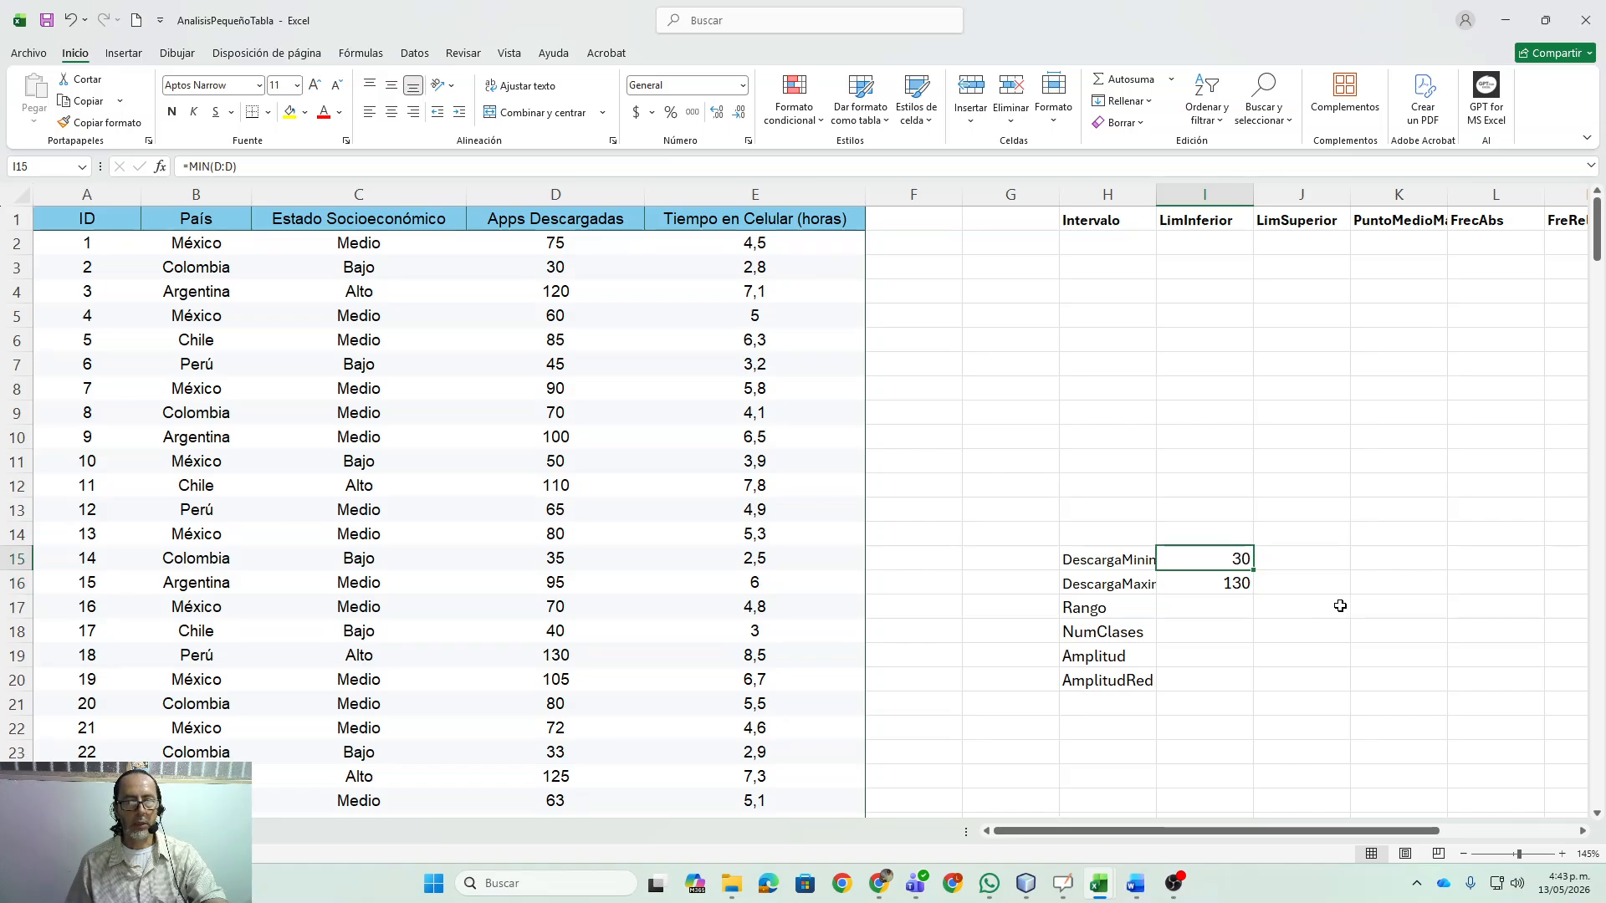
{"action": "key", "text": "Left"}
{"action": "key", "text": "Right"}
{"action": "key", "text": "Down"}
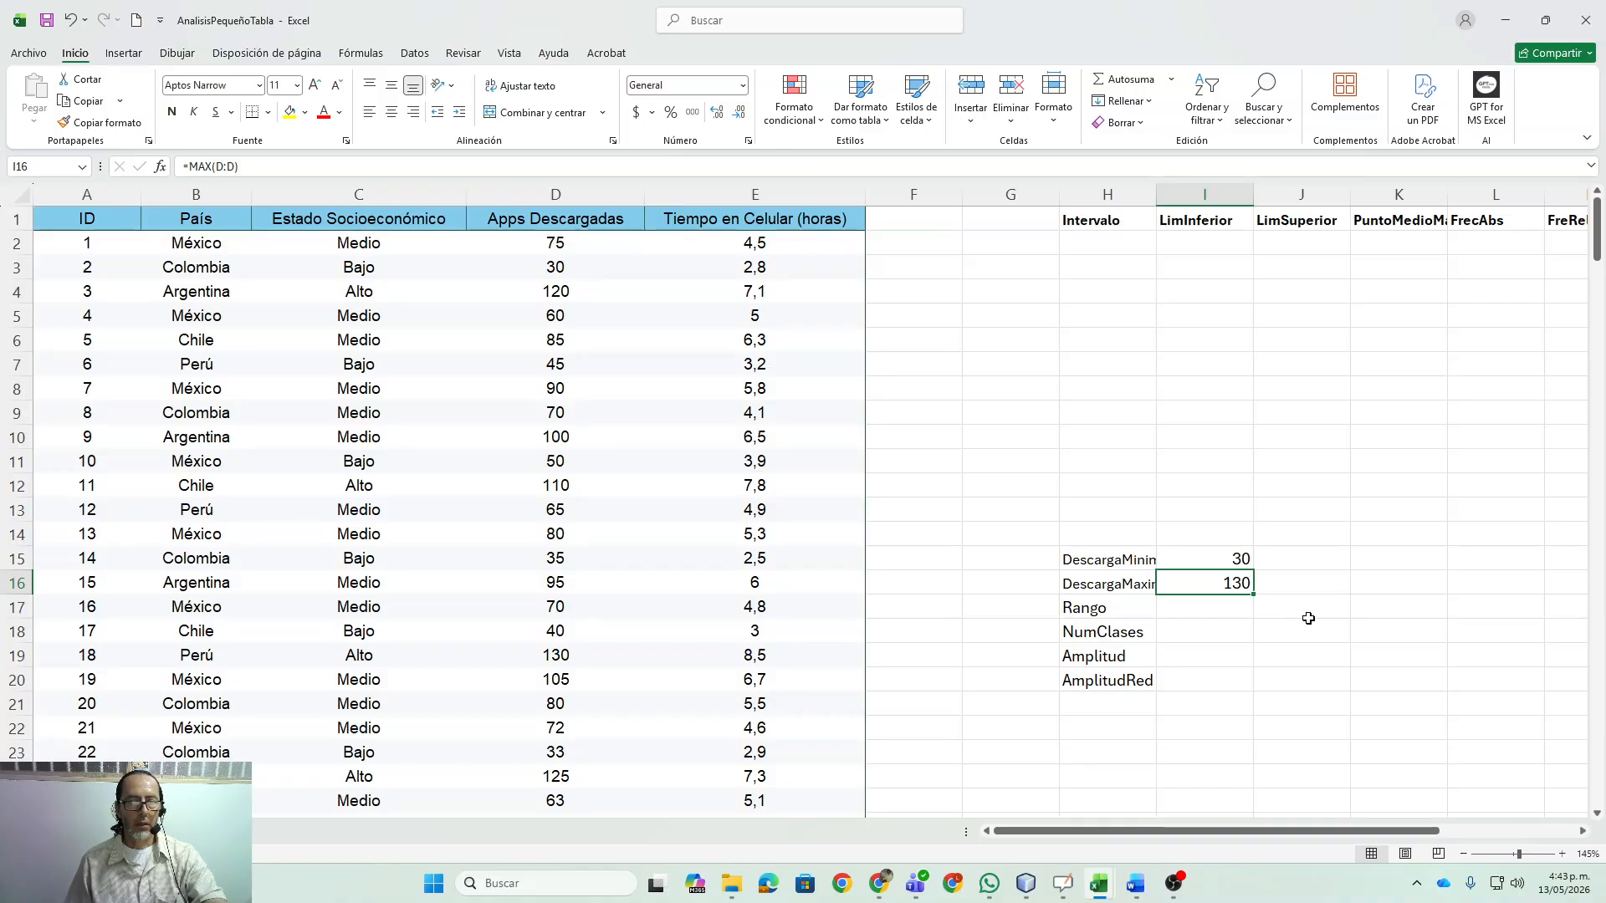
- Calculate Rango in I17 by subtracting the minimum from the maximum with =I16-I15
{"action": "key", "text": "Down"}
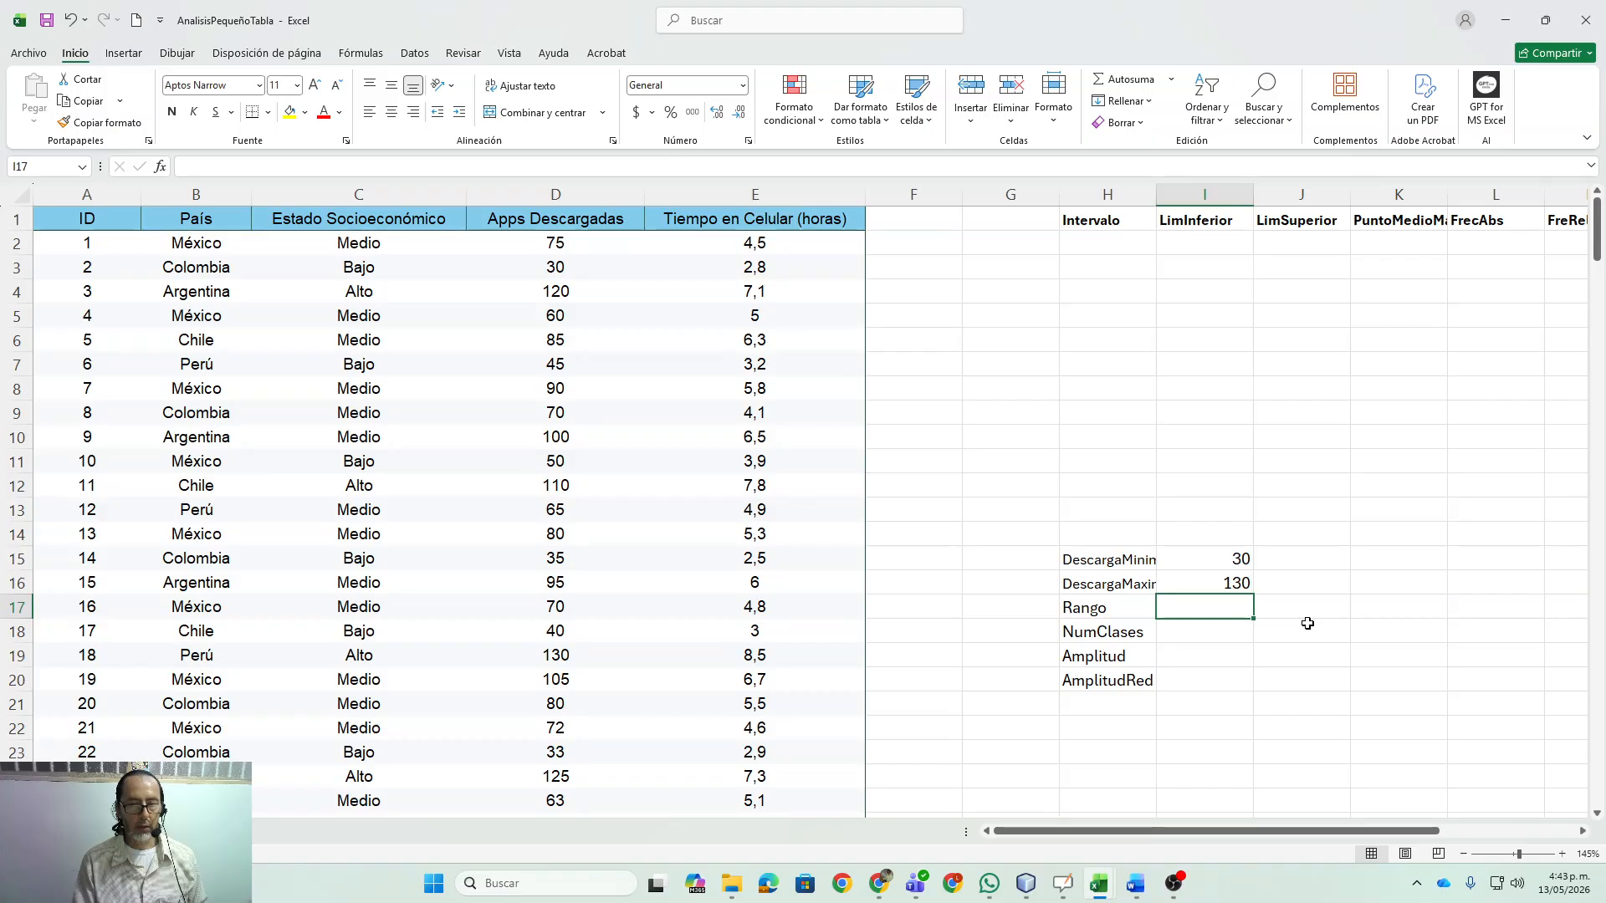
{"action": "type", "text": "="}
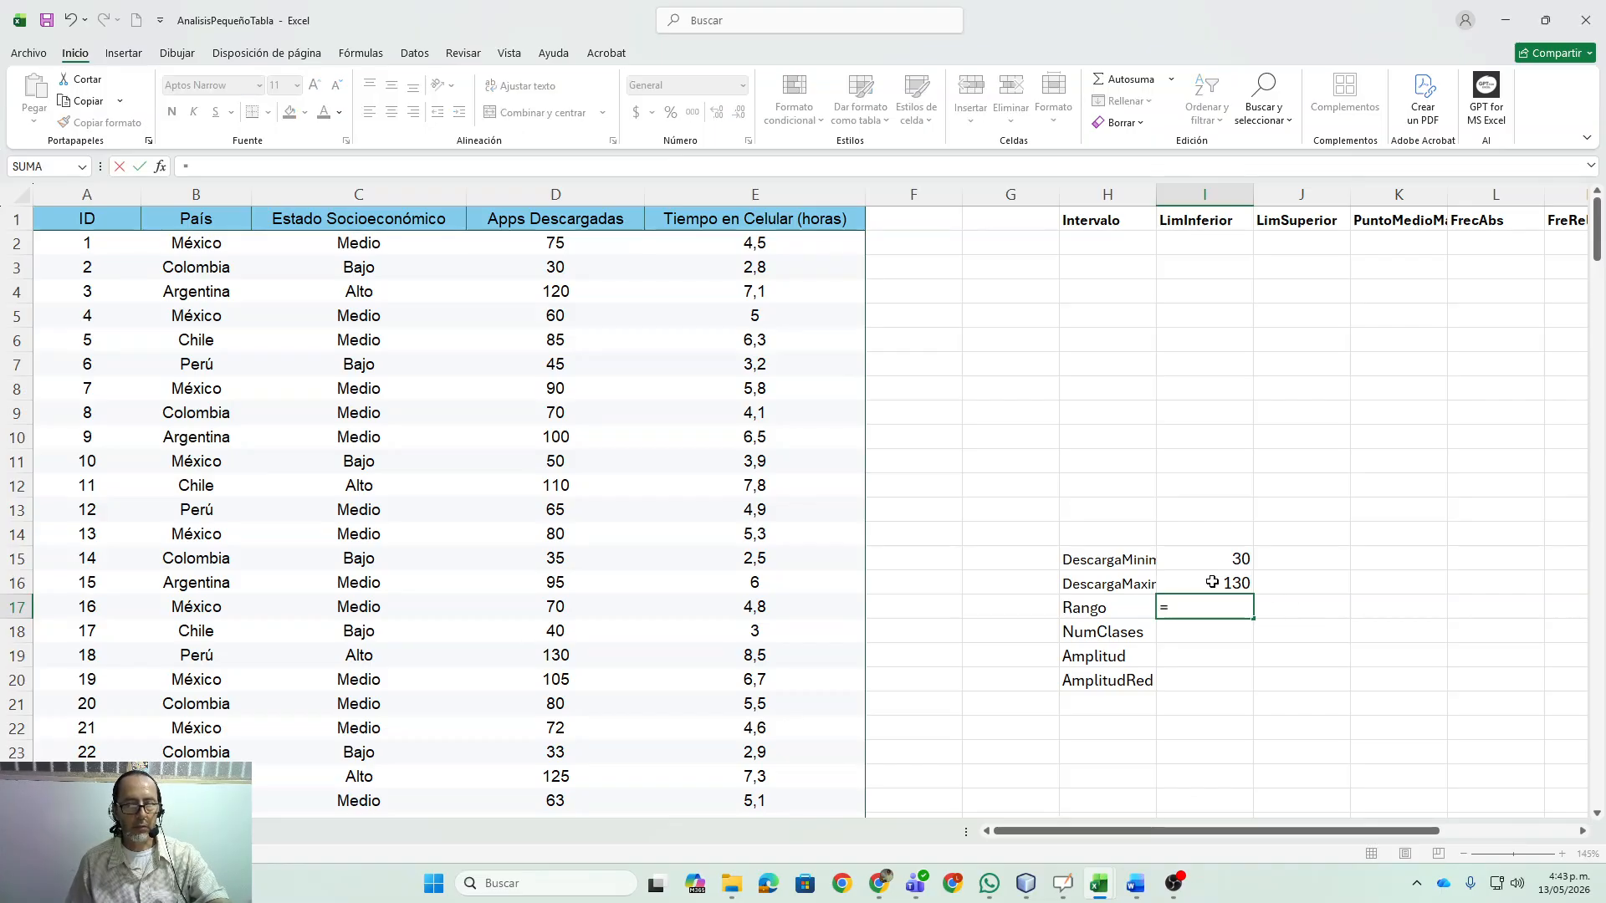
{"action": "left_click", "coordinate": [1212, 582]}
{"action": "type", "text": "-"}
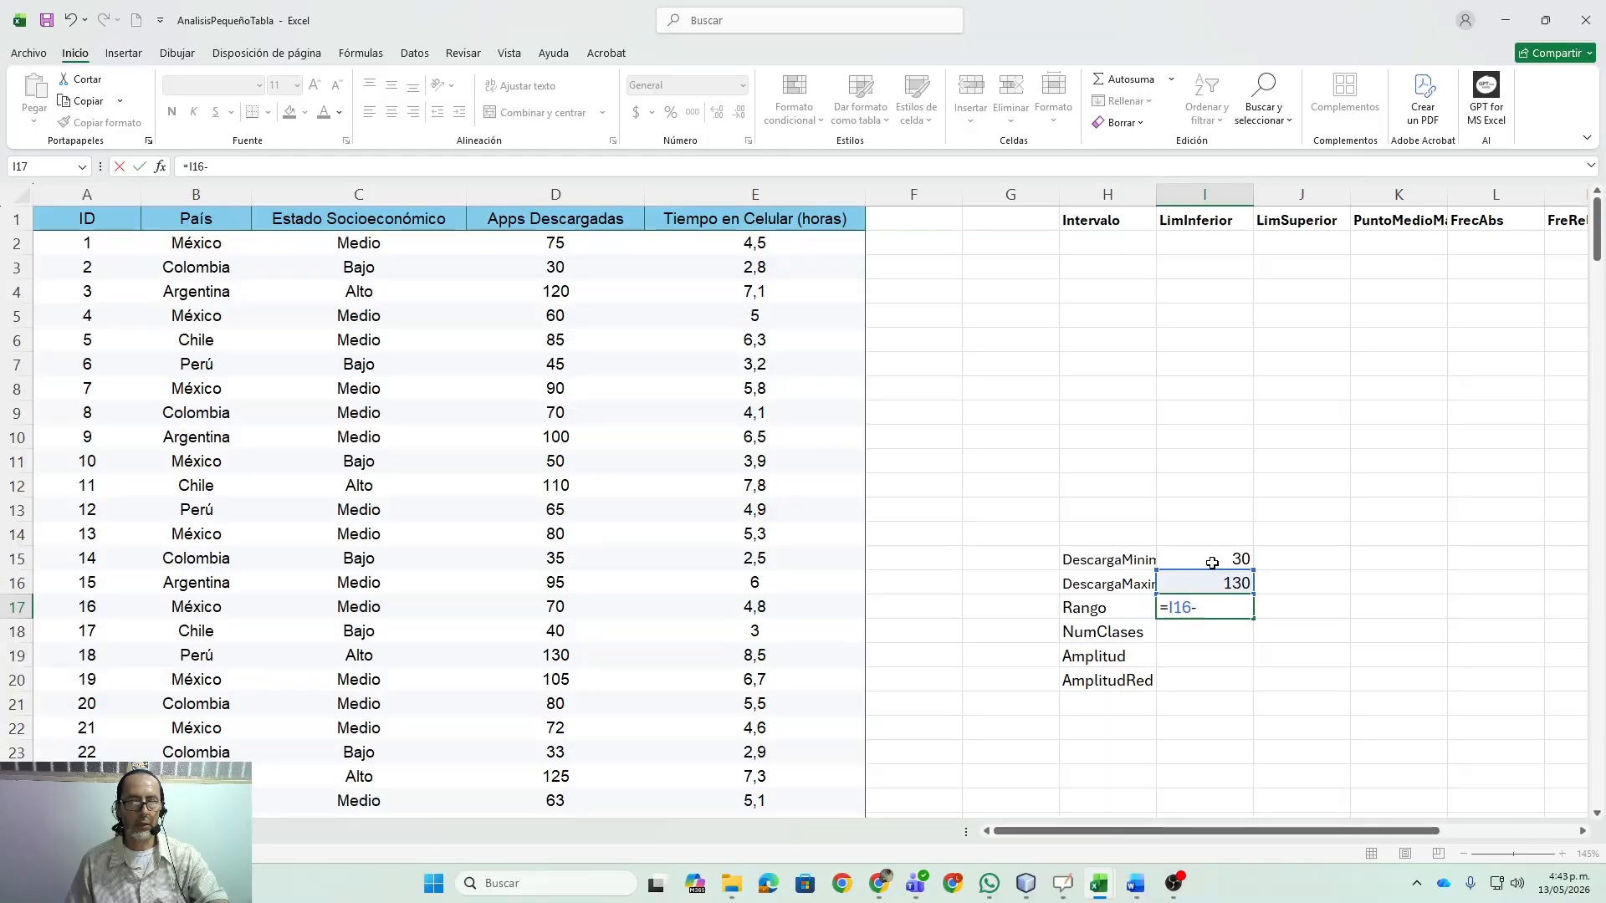
{"action": "left_click", "coordinate": [1212, 563]}
{"action": "key", "text": "Return"}
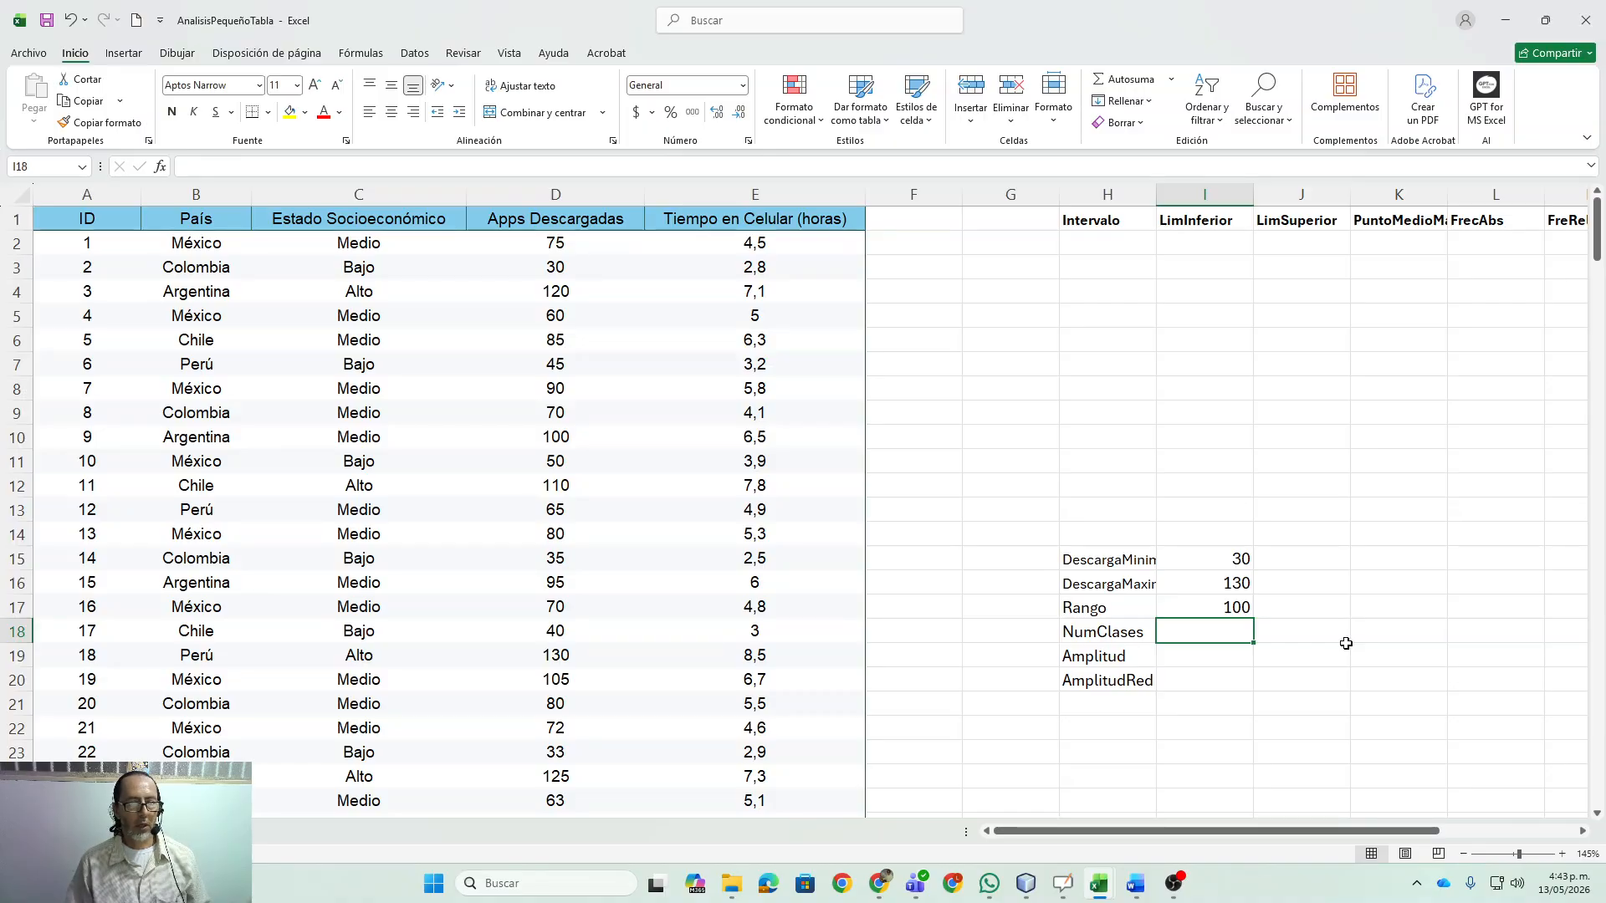
{"action": "key", "text": "Up"}
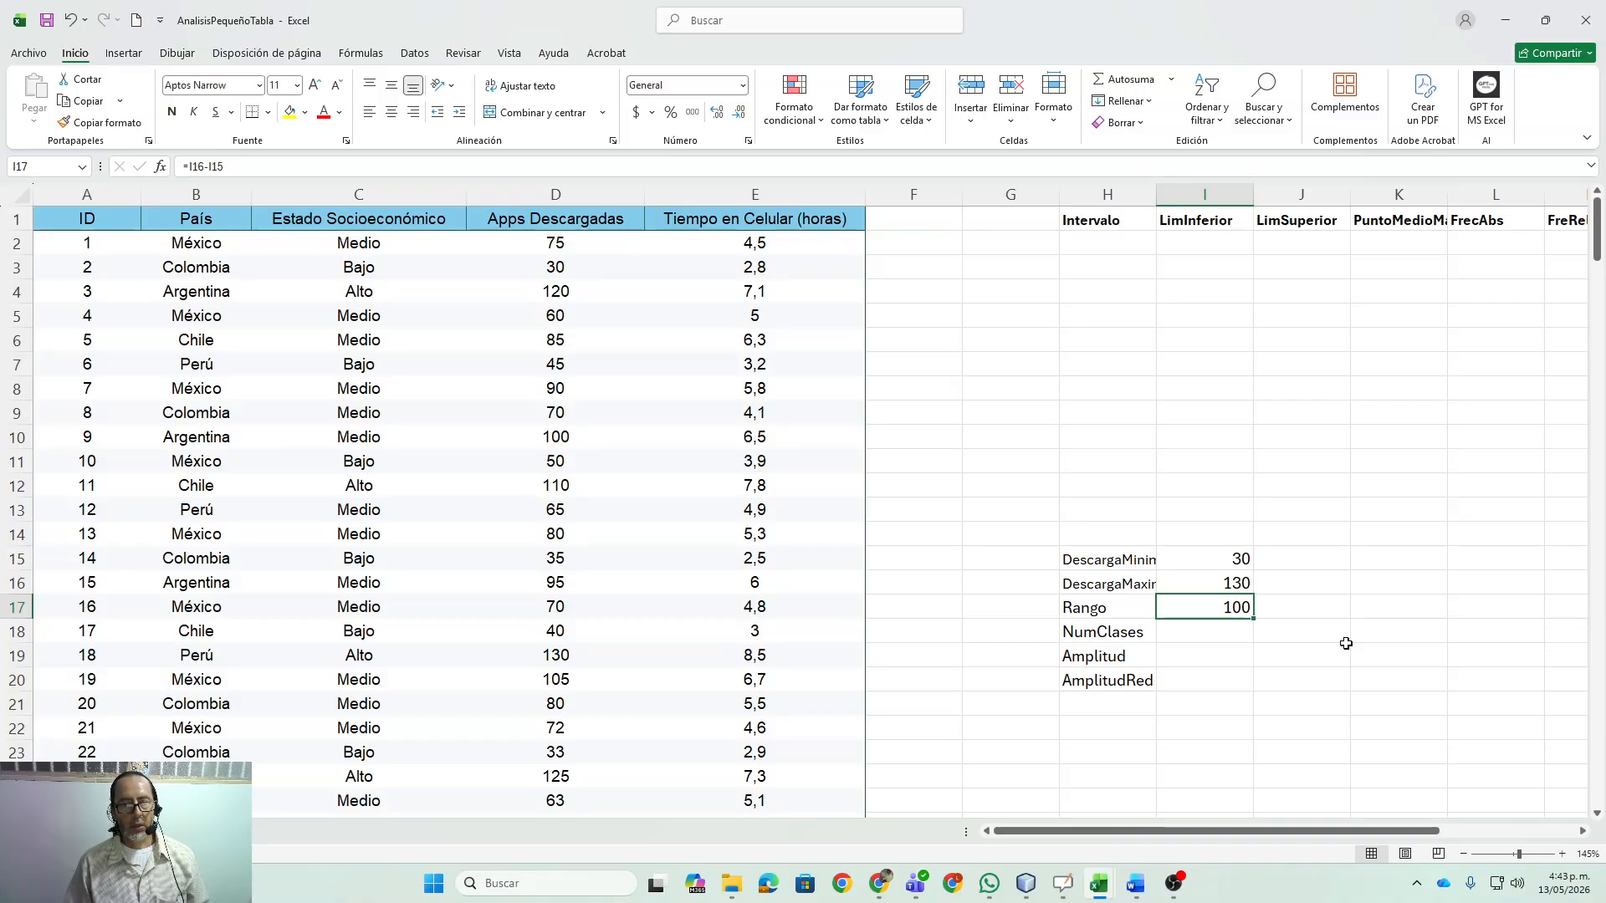
{"action": "key", "text": "Down"}
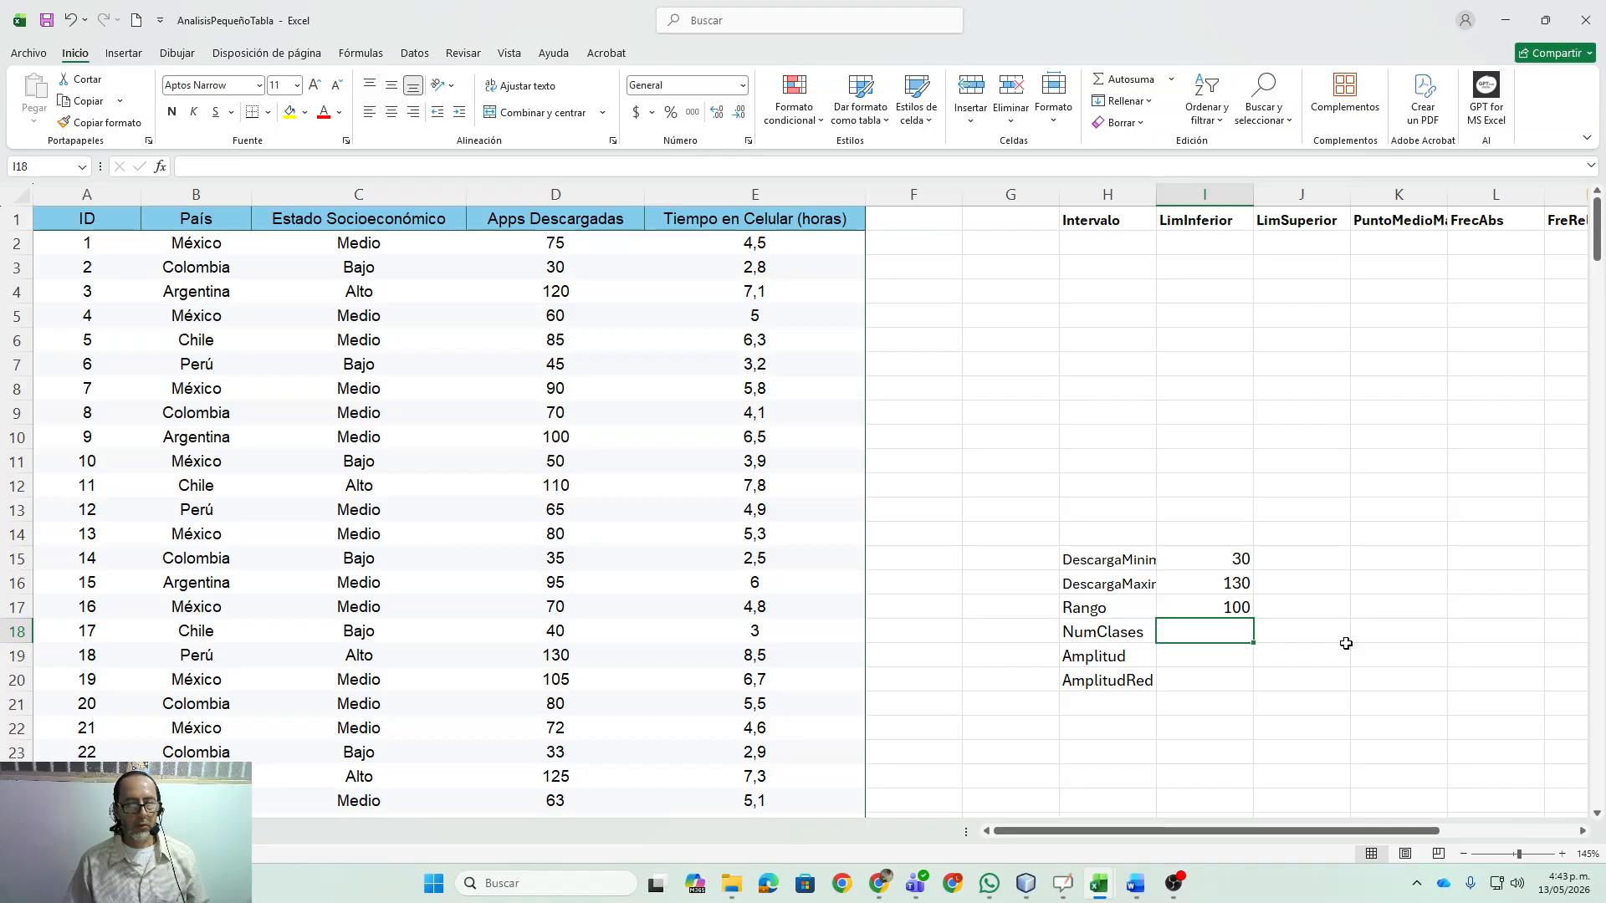
{"action": "key", "text": "Up"}
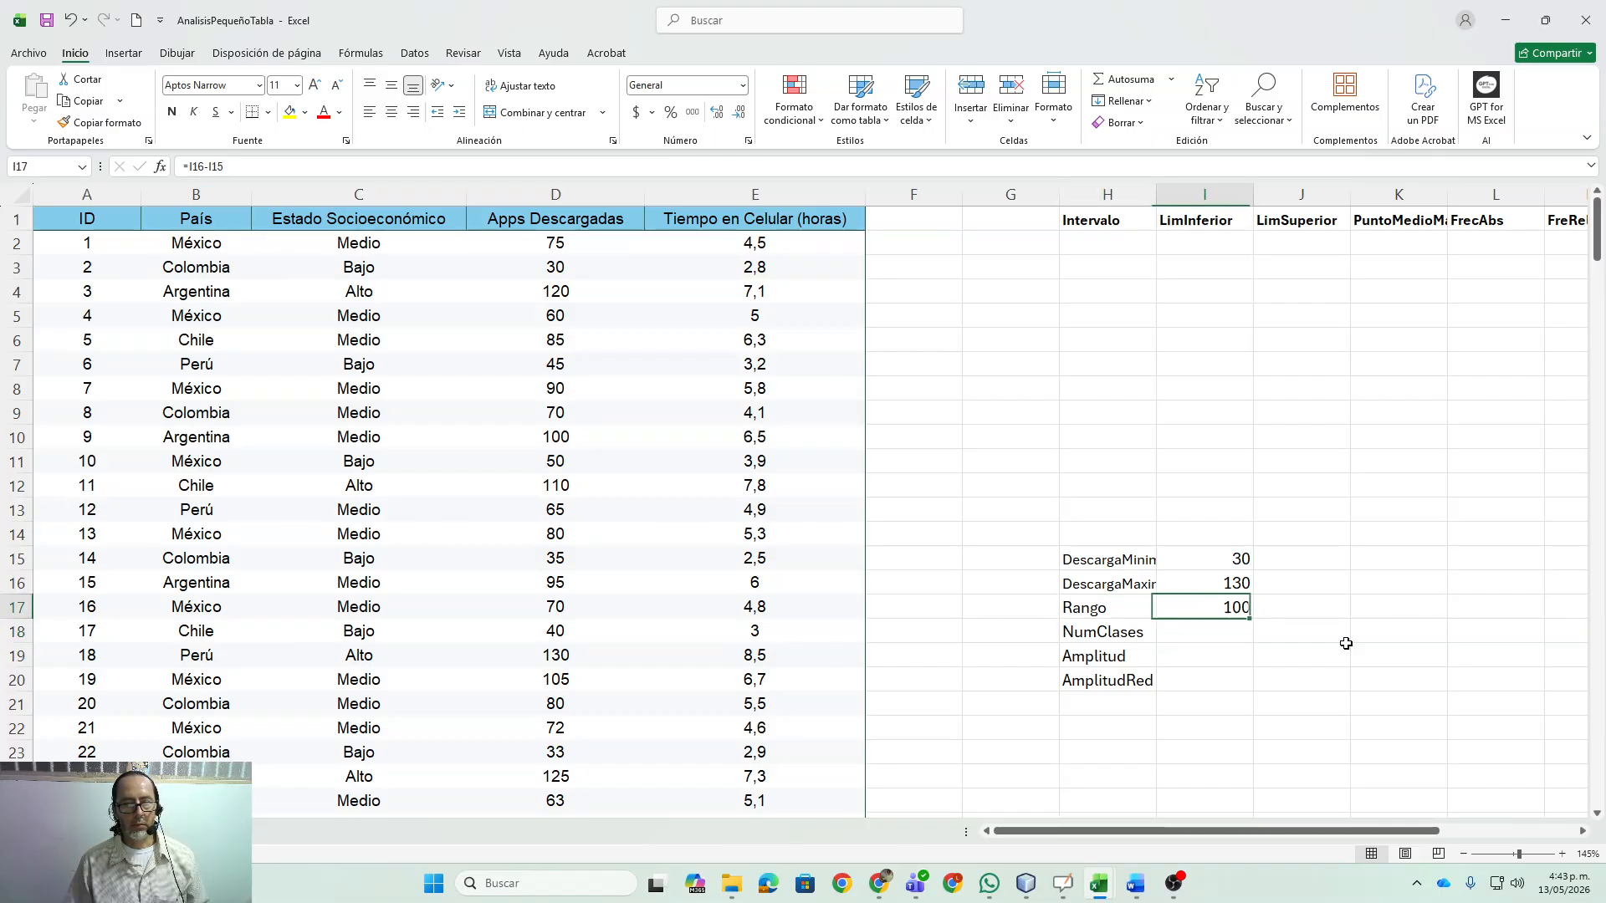
- Select the NumClases cell I18 and switch to the Chrome article on calculating the number of intervals for grouped data
{"action": "key", "text": "Down"}
{"action": "key", "text": "Left"}
{"action": "key", "text": "Up"}
{"action": "key", "text": "Right"}
{"action": "key", "text": "Down"}
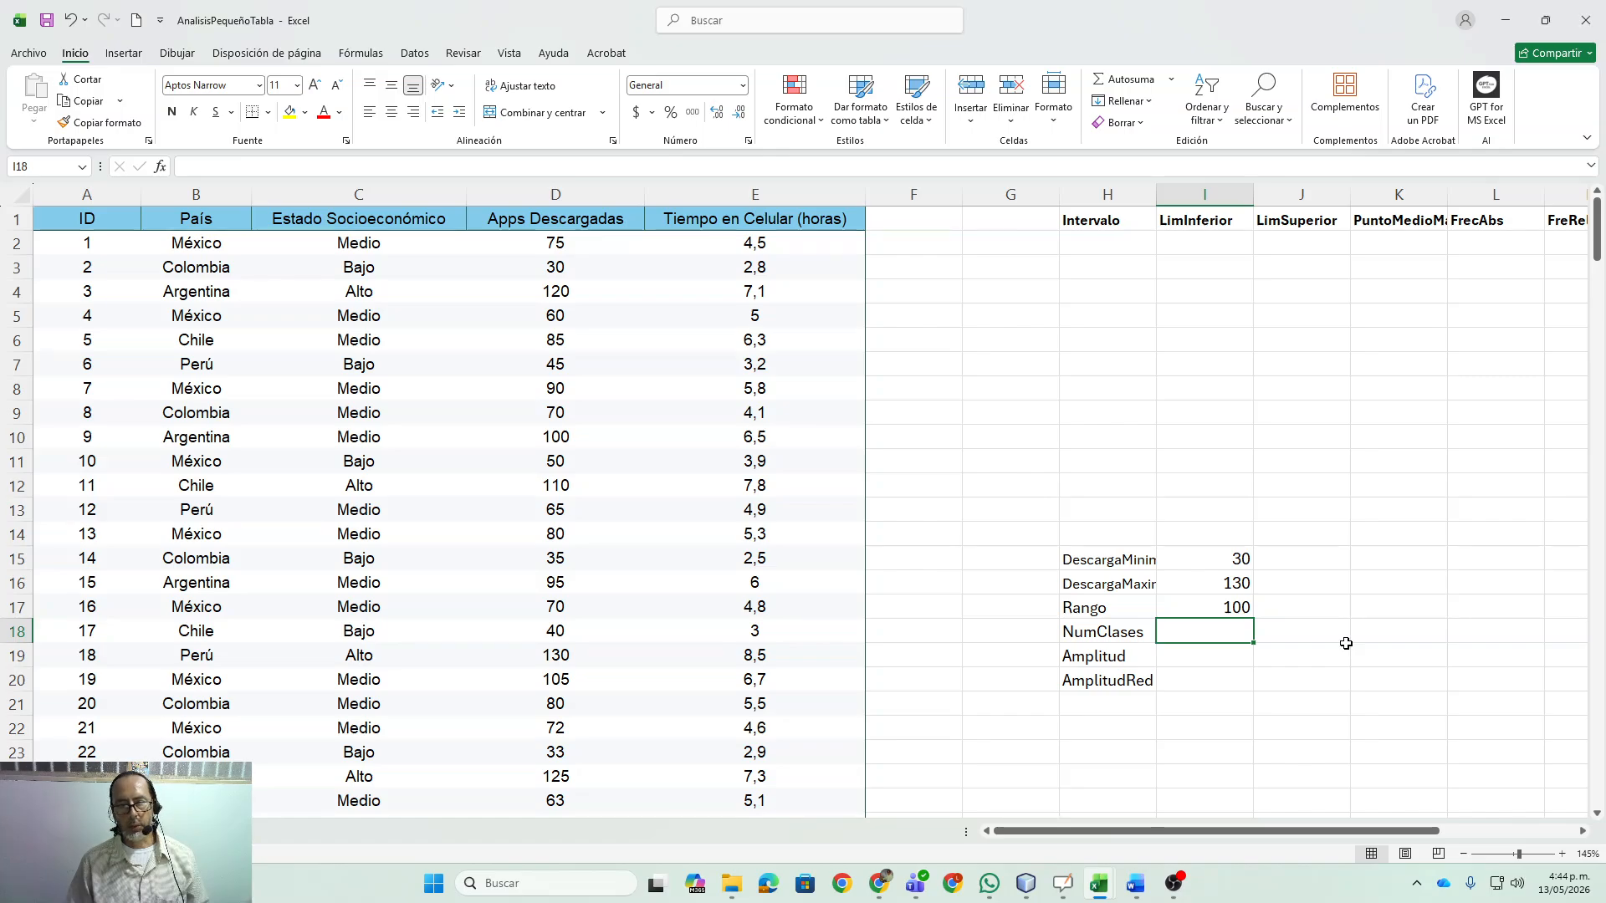
{"action": "key", "text": "alt+Tab"}
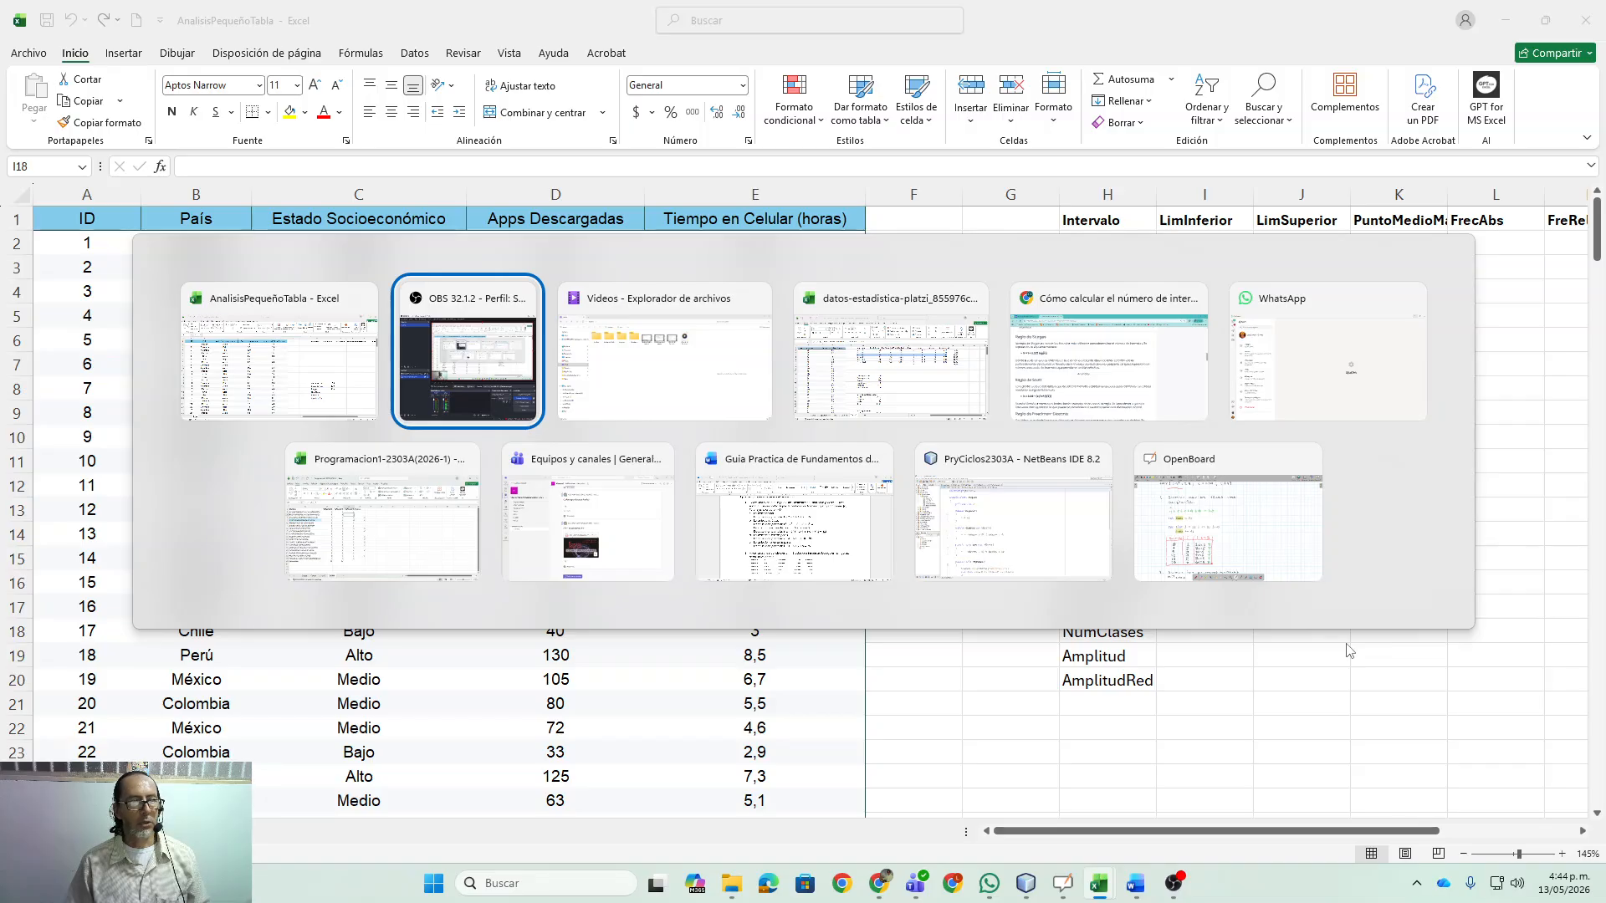
{"action": "key", "text": "alt+Tab"}
{"action": "key", "text": "alt+Tab"}
{"action": "key", "text": "alt+Tab"}
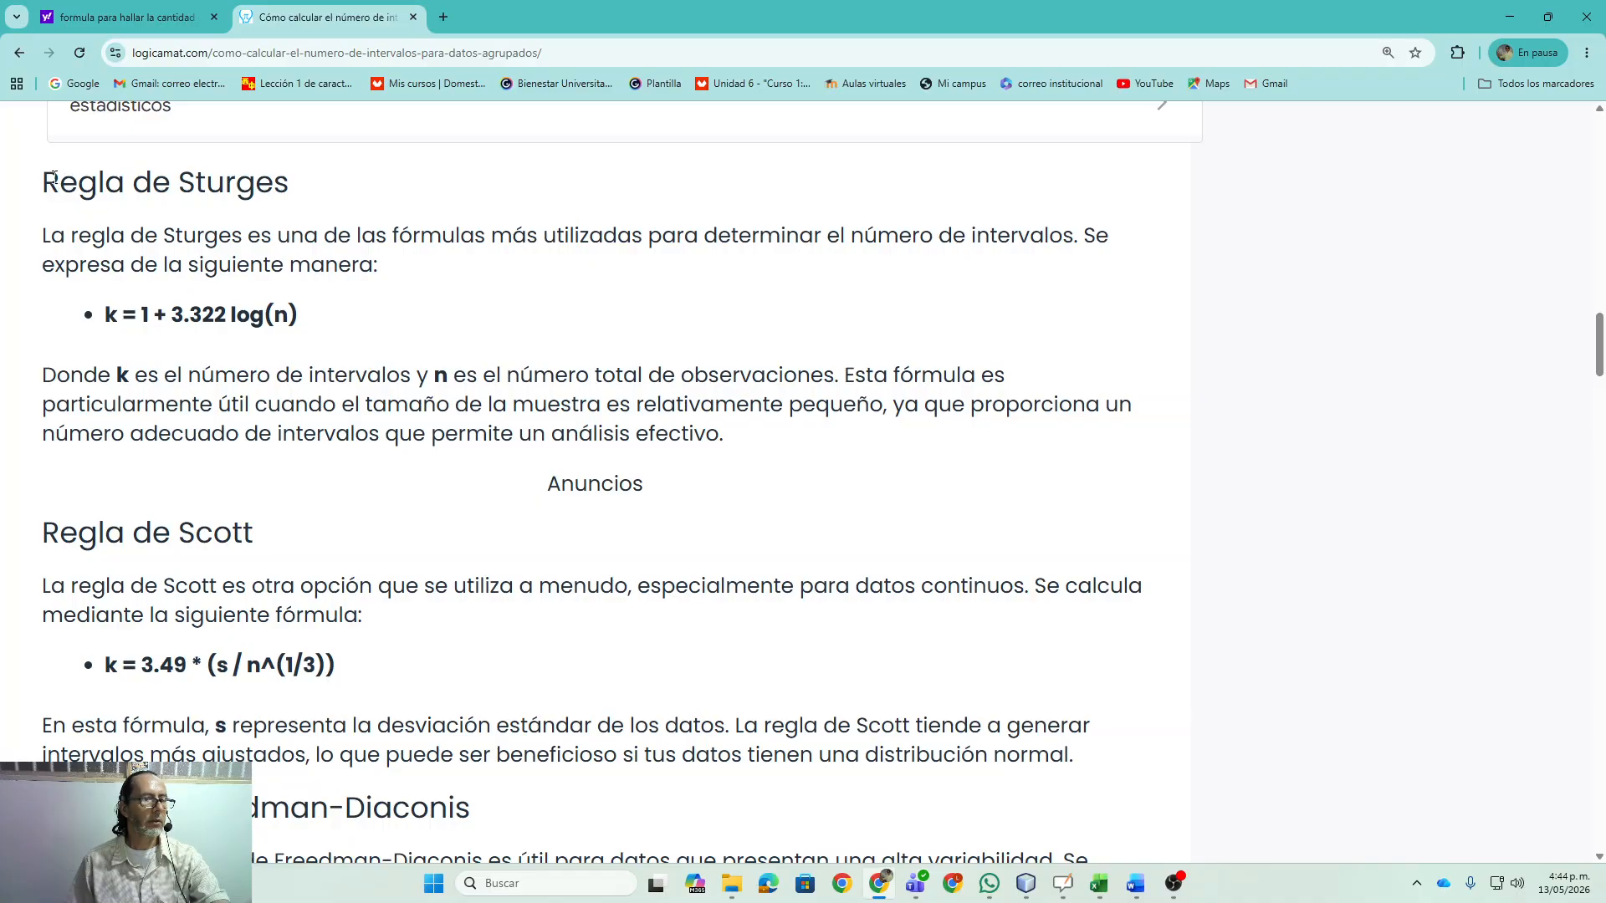
- Read the Regla de Sturges section, including its formula for the number of intervals and the sample size it suits
{"action": "left_click_drag", "start_coordinate": [48, 178], "coordinate": [284, 173]}
{"action": "left_click", "coordinate": [292, 186]}
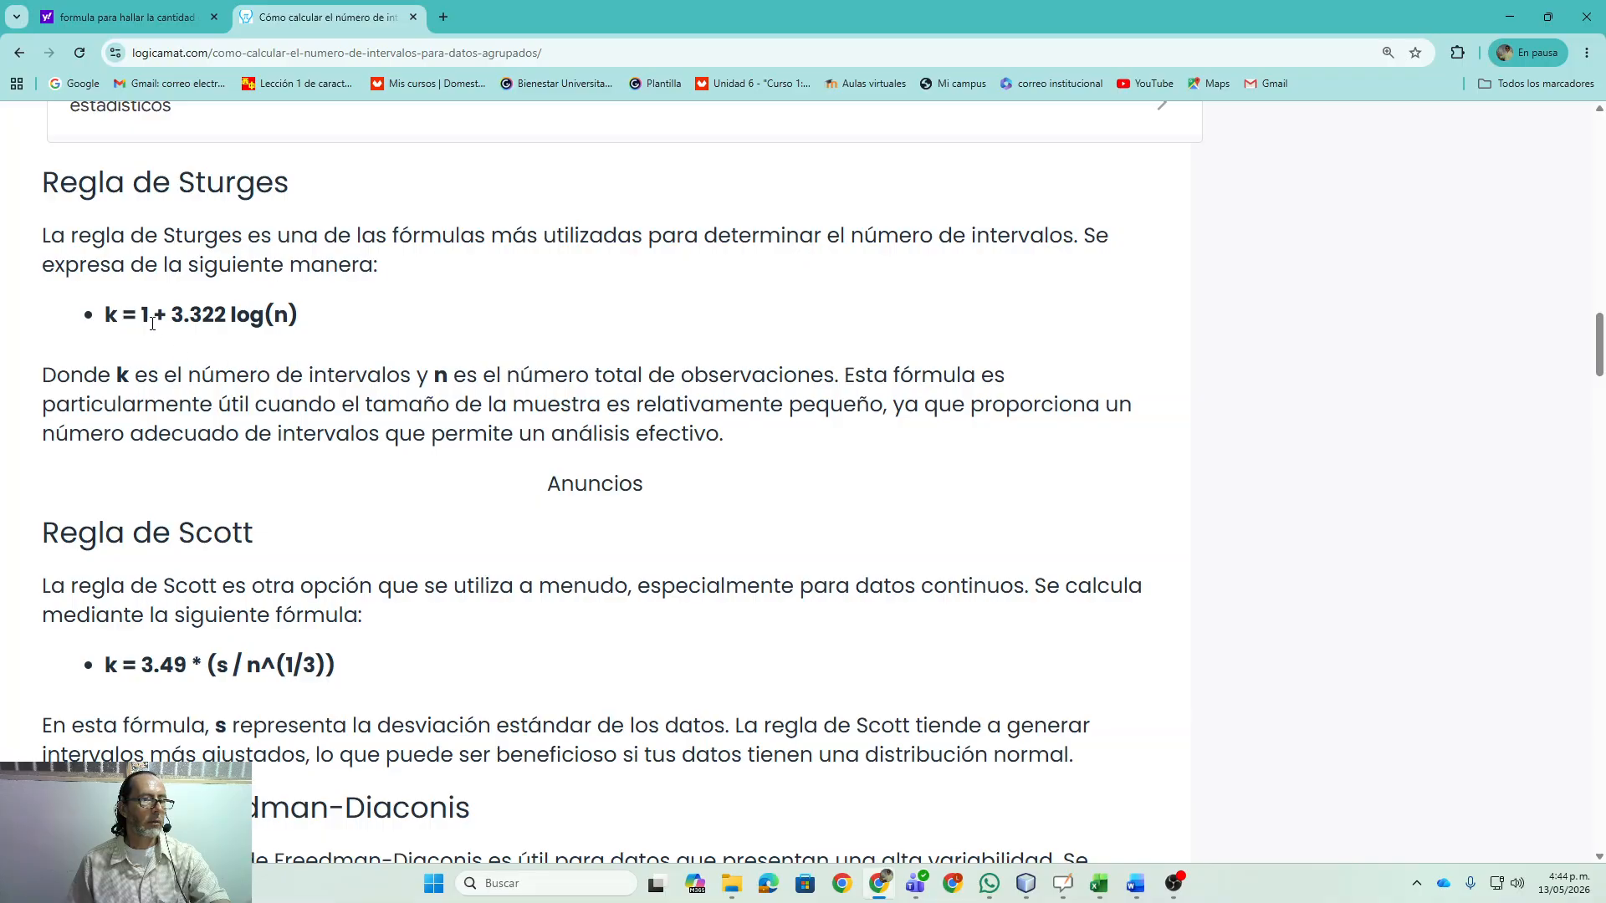
{"action": "left_click_drag", "start_coordinate": [144, 314], "coordinate": [305, 321]}
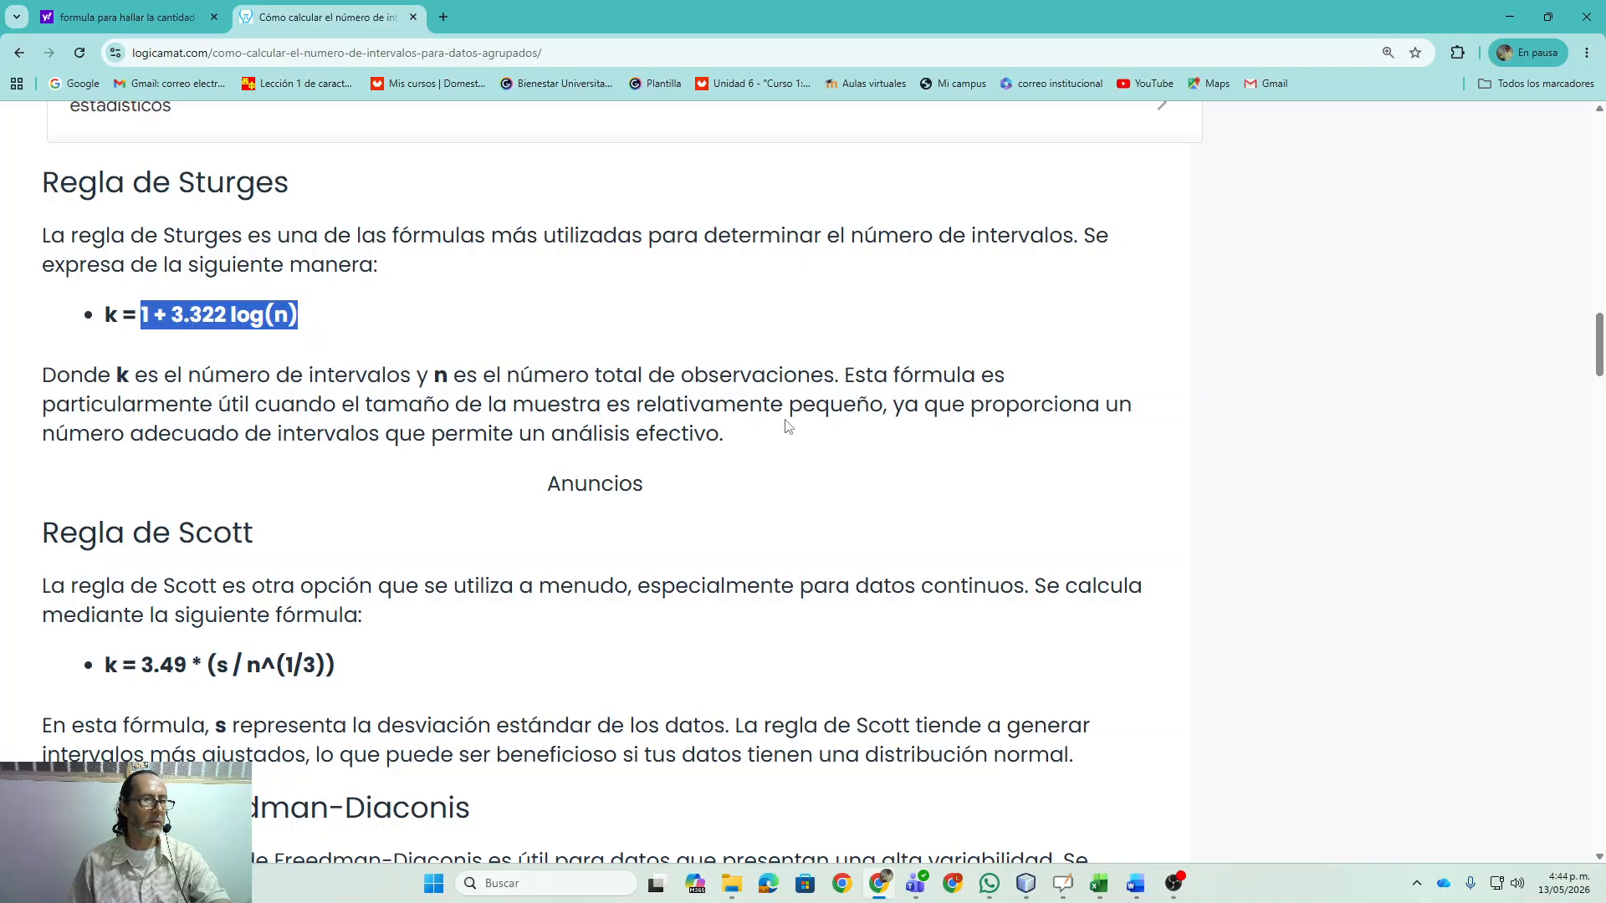
{"action": "left_click", "coordinate": [482, 392]}
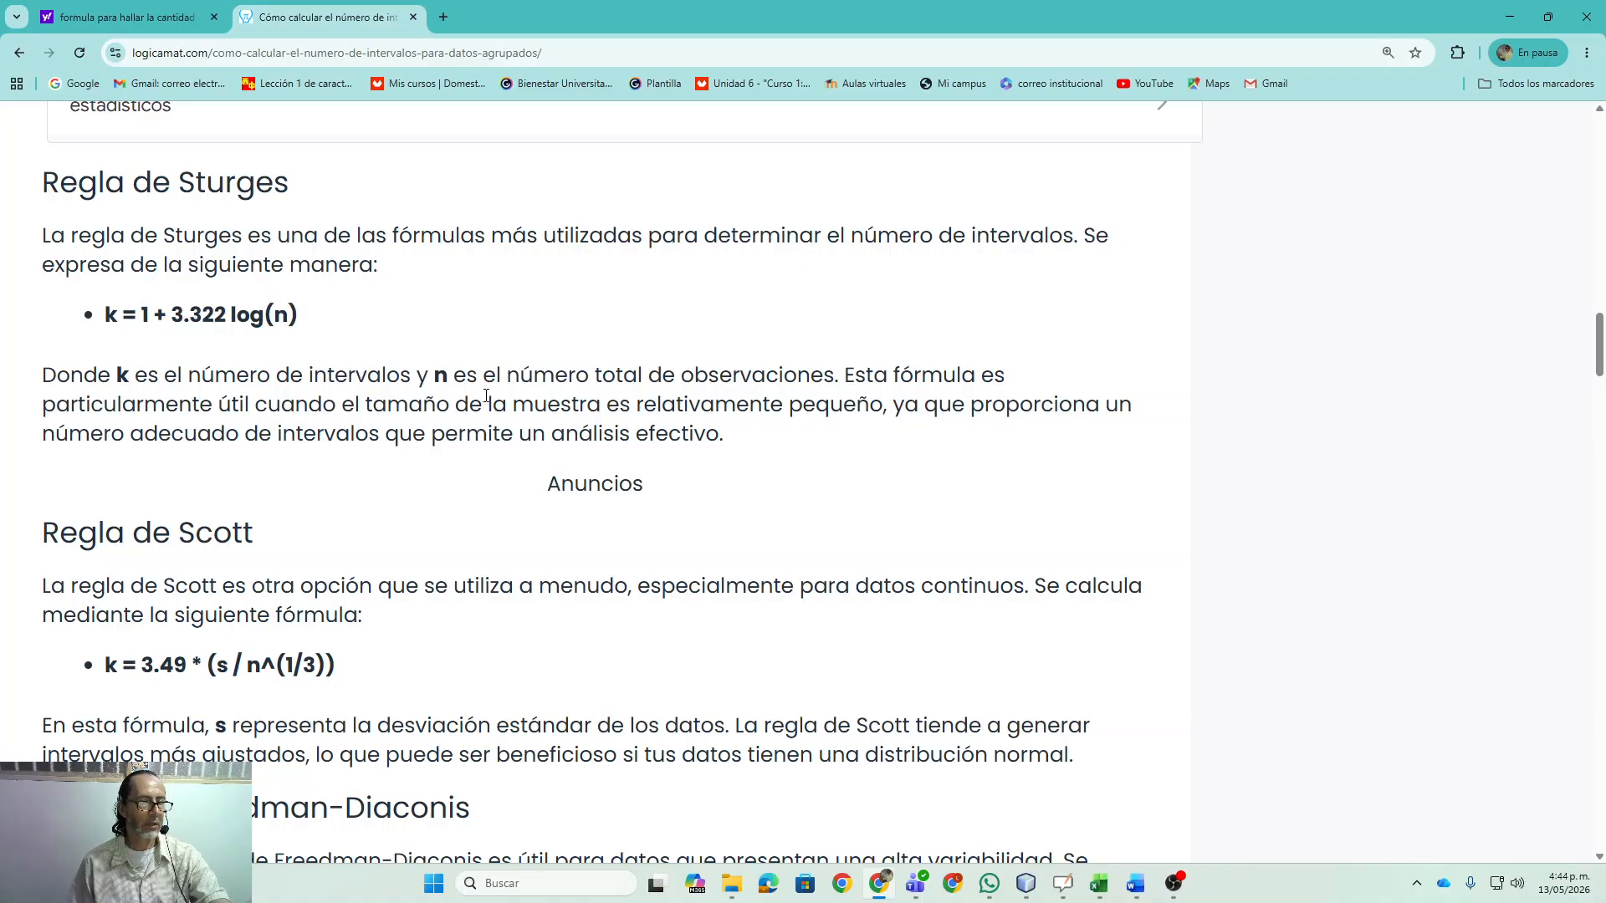
{"action": "double_click", "coordinate": [111, 315]}
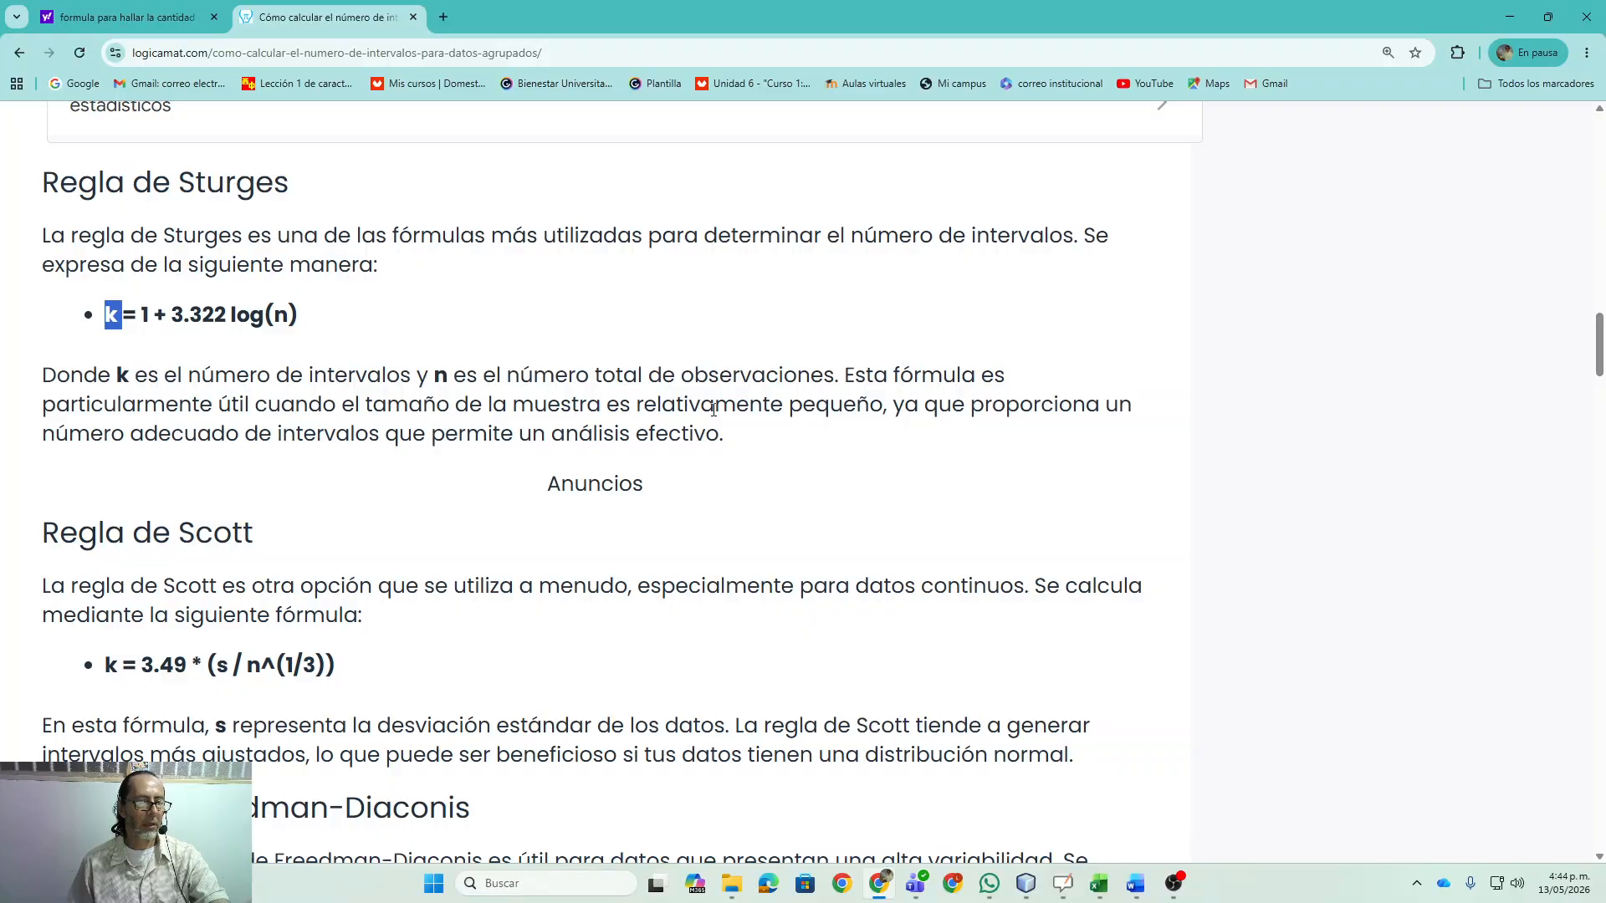
{"action": "left_click_drag", "start_coordinate": [786, 404], "coordinate": [888, 405]}
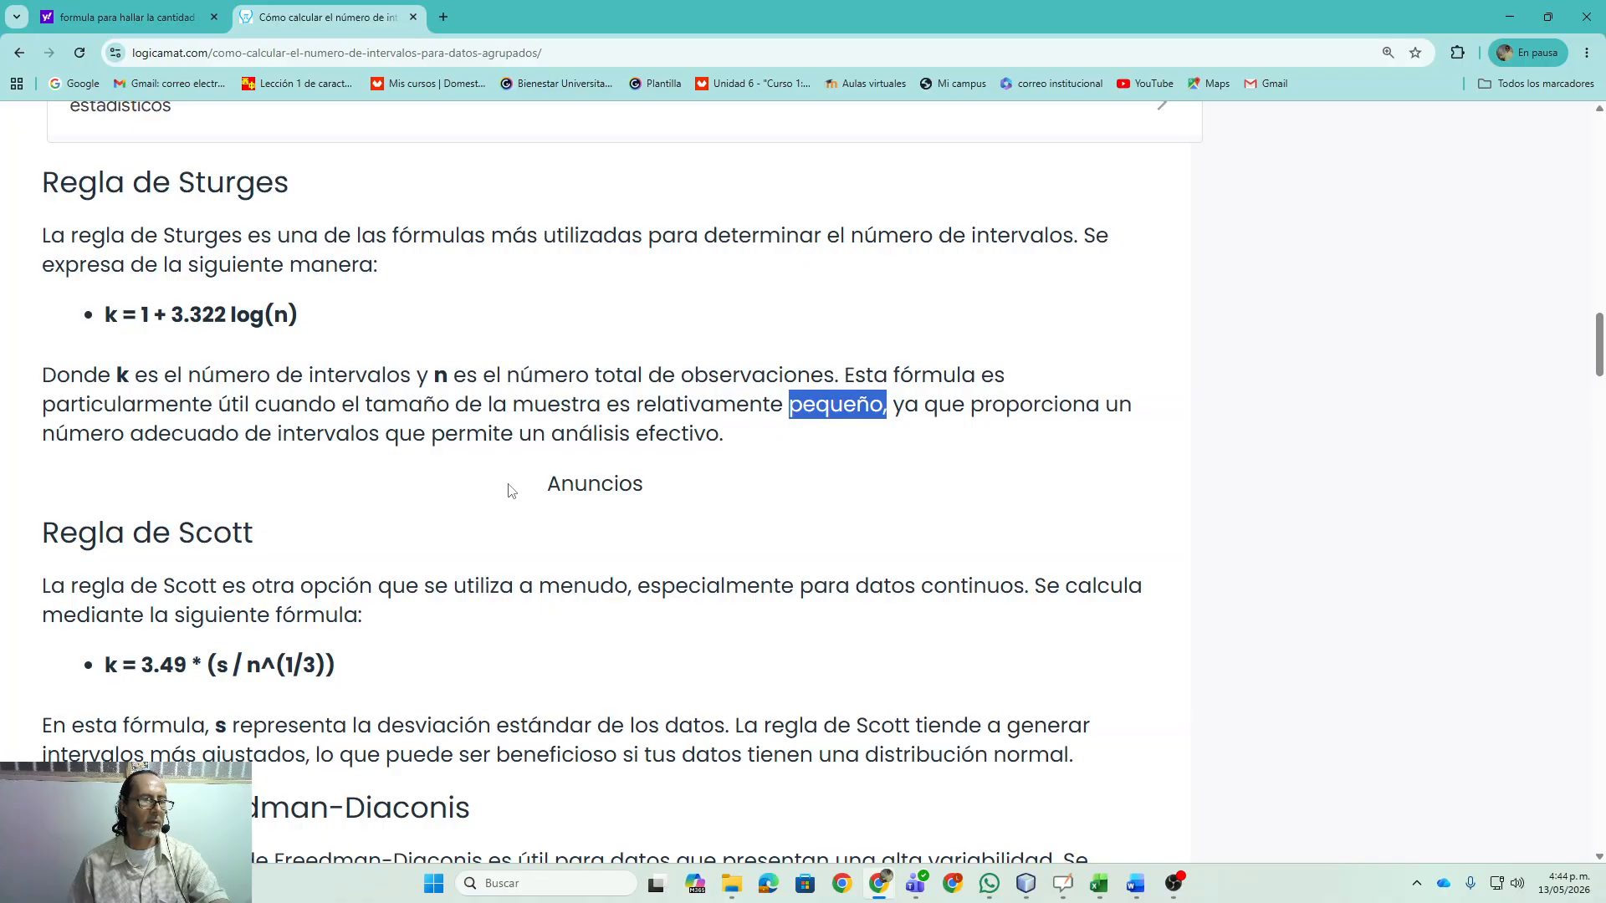
- Examine the Regla de Scott section and the terms of its formula, s and n^(1/3)
{"action": "scroll", "coordinate": [555, 579], "scroll_direction": "down", "scroll_amount": 2}
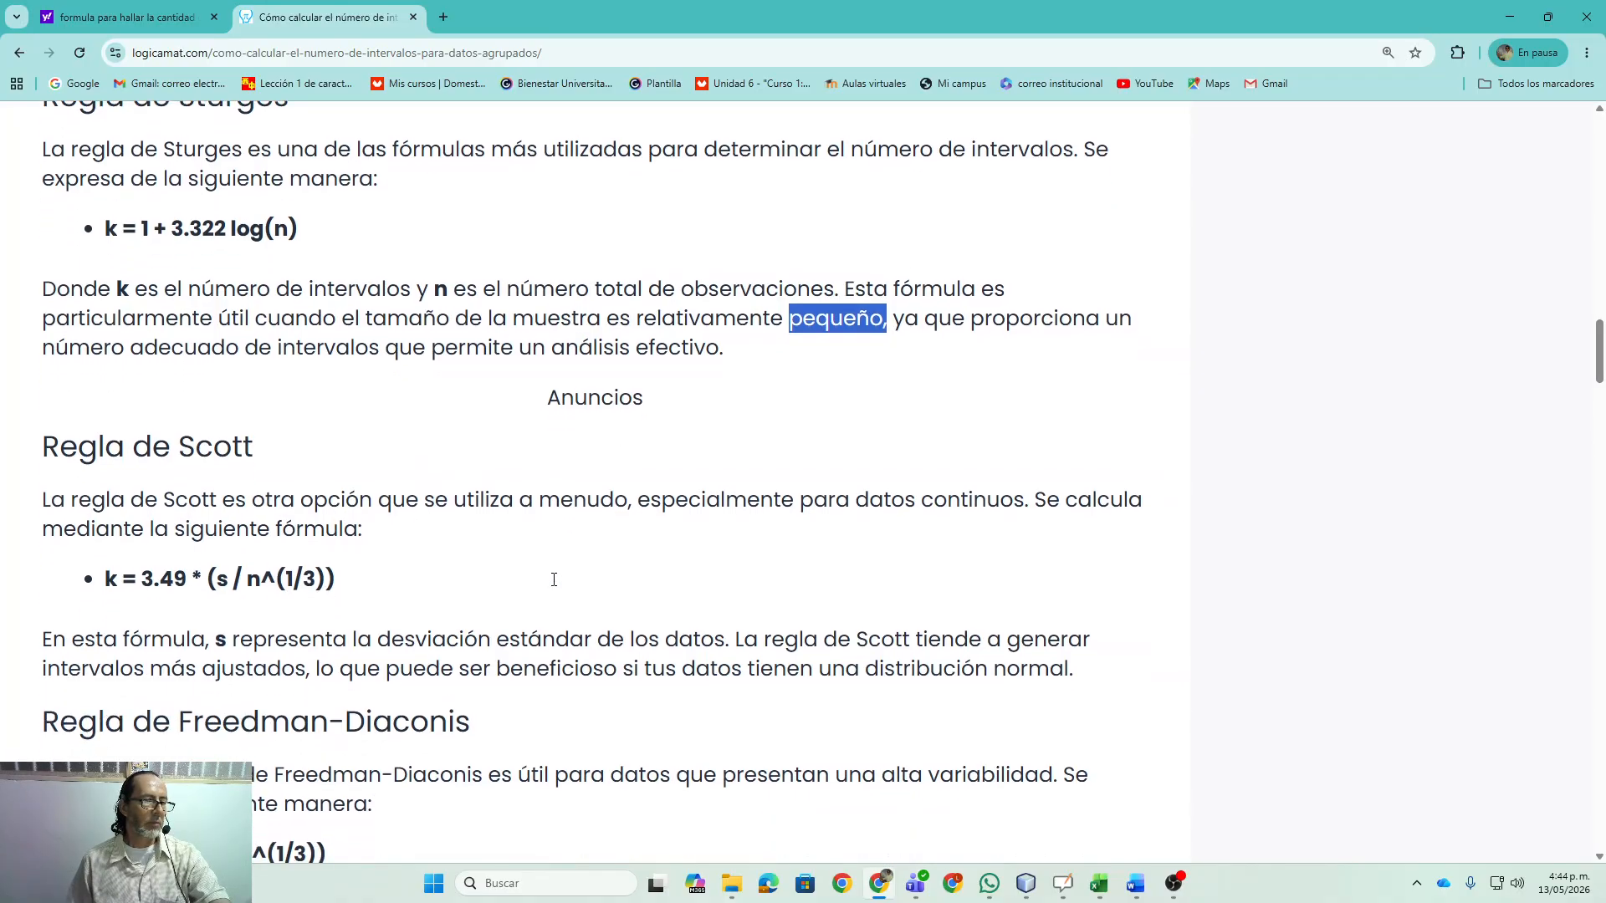
{"action": "left_click_drag", "start_coordinate": [48, 368], "coordinate": [266, 372]}
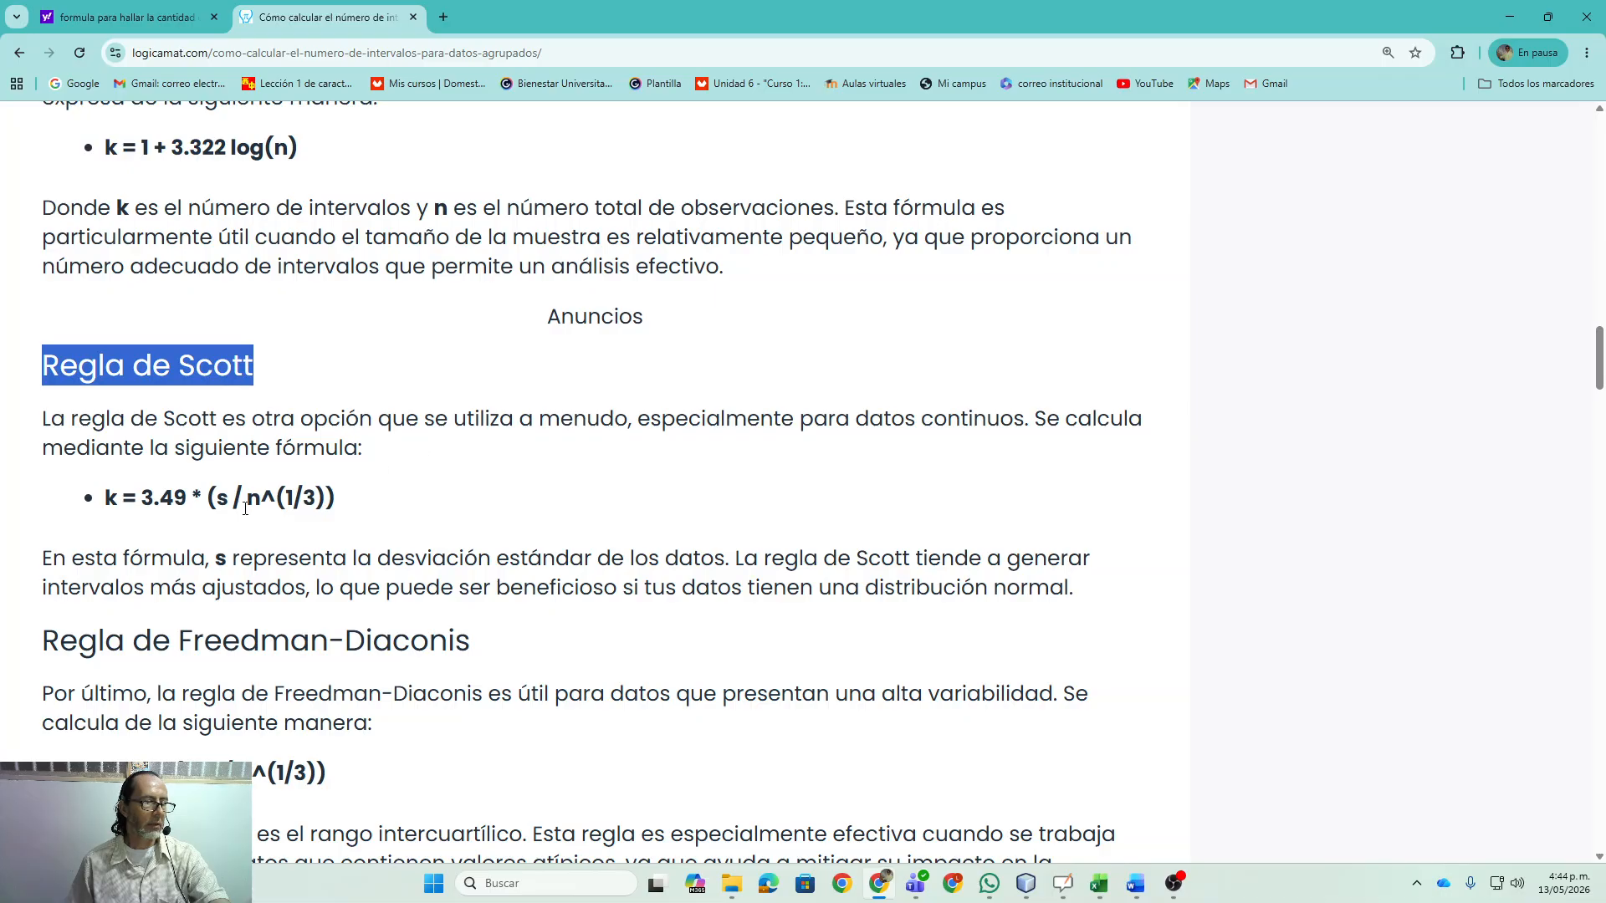
{"action": "left_click_drag", "start_coordinate": [219, 500], "coordinate": [226, 500]}
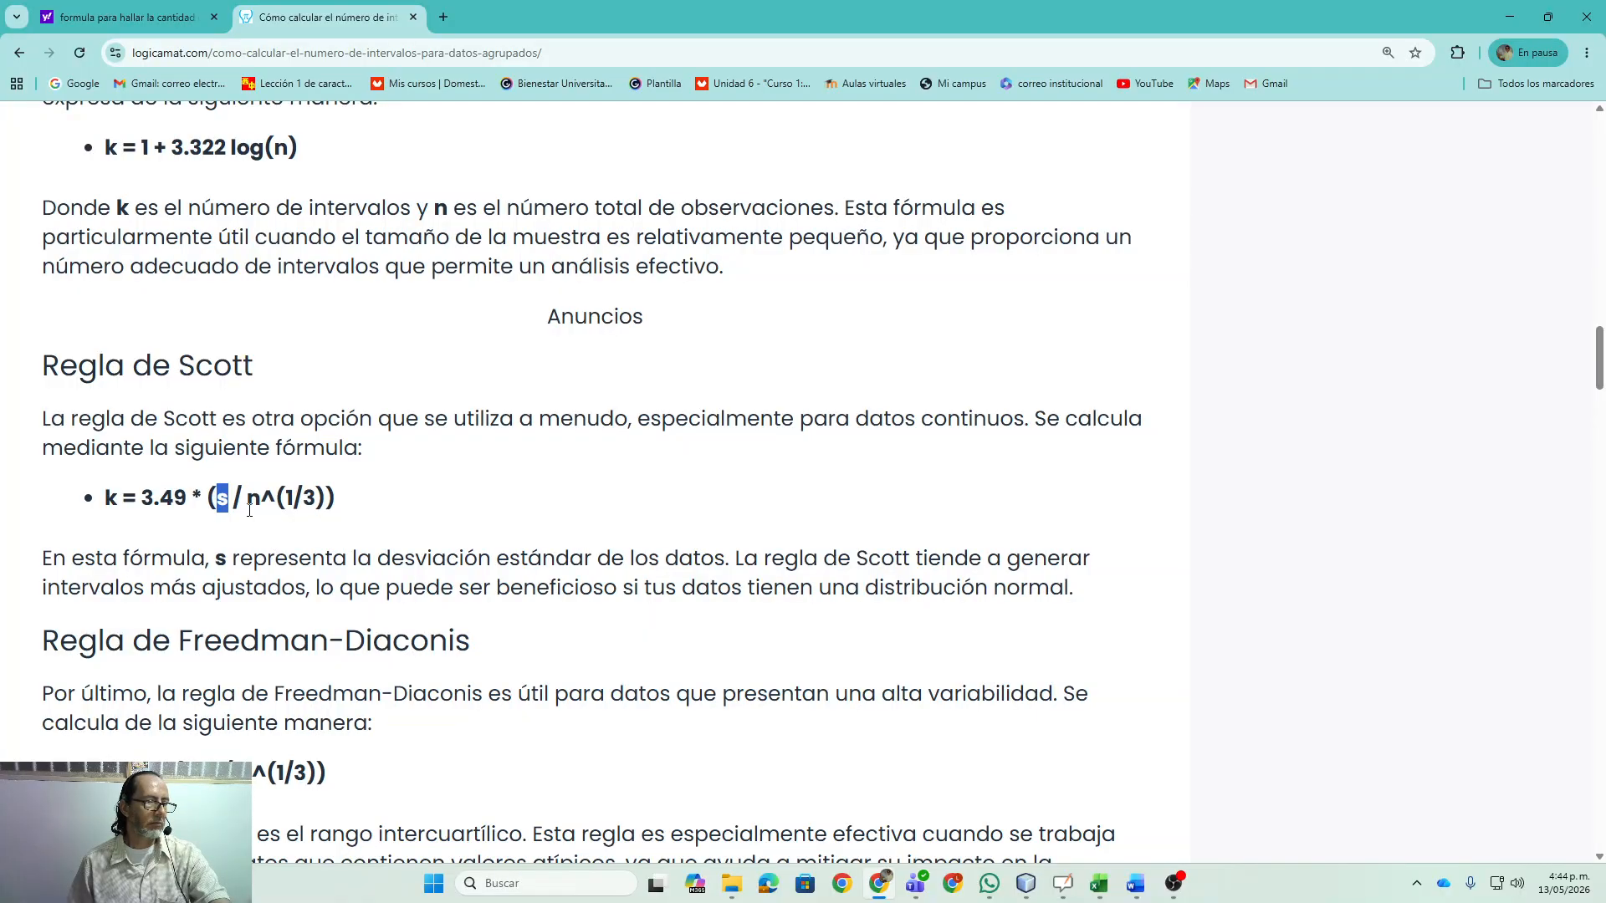
{"action": "left_click_drag", "start_coordinate": [248, 502], "coordinate": [317, 500]}
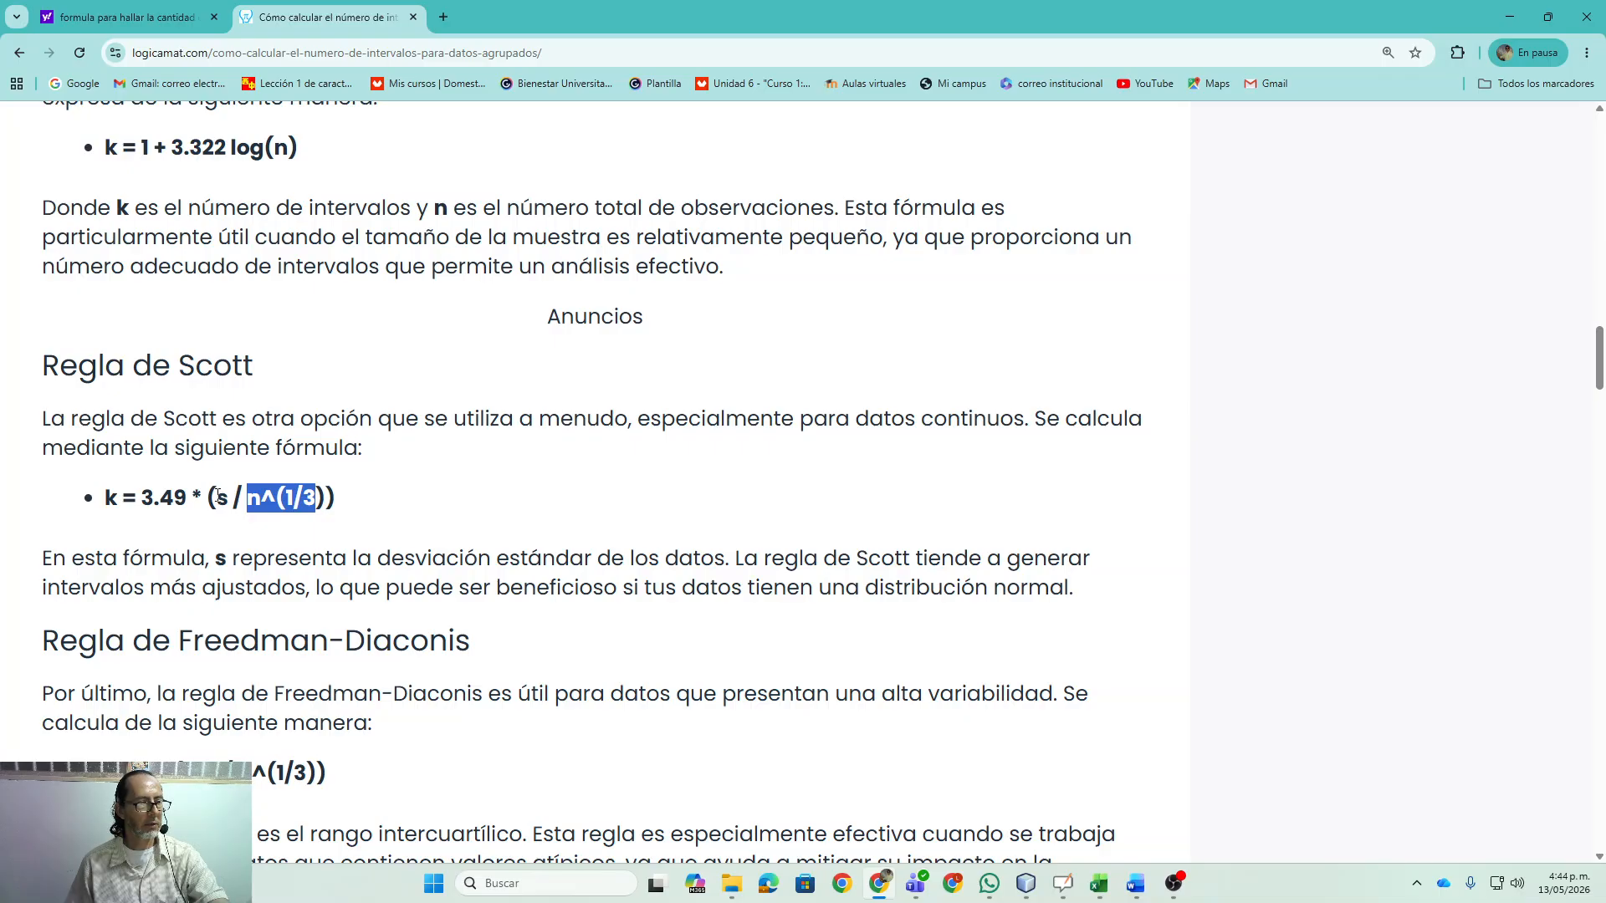
{"action": "left_click_drag", "start_coordinate": [217, 496], "coordinate": [223, 499]}
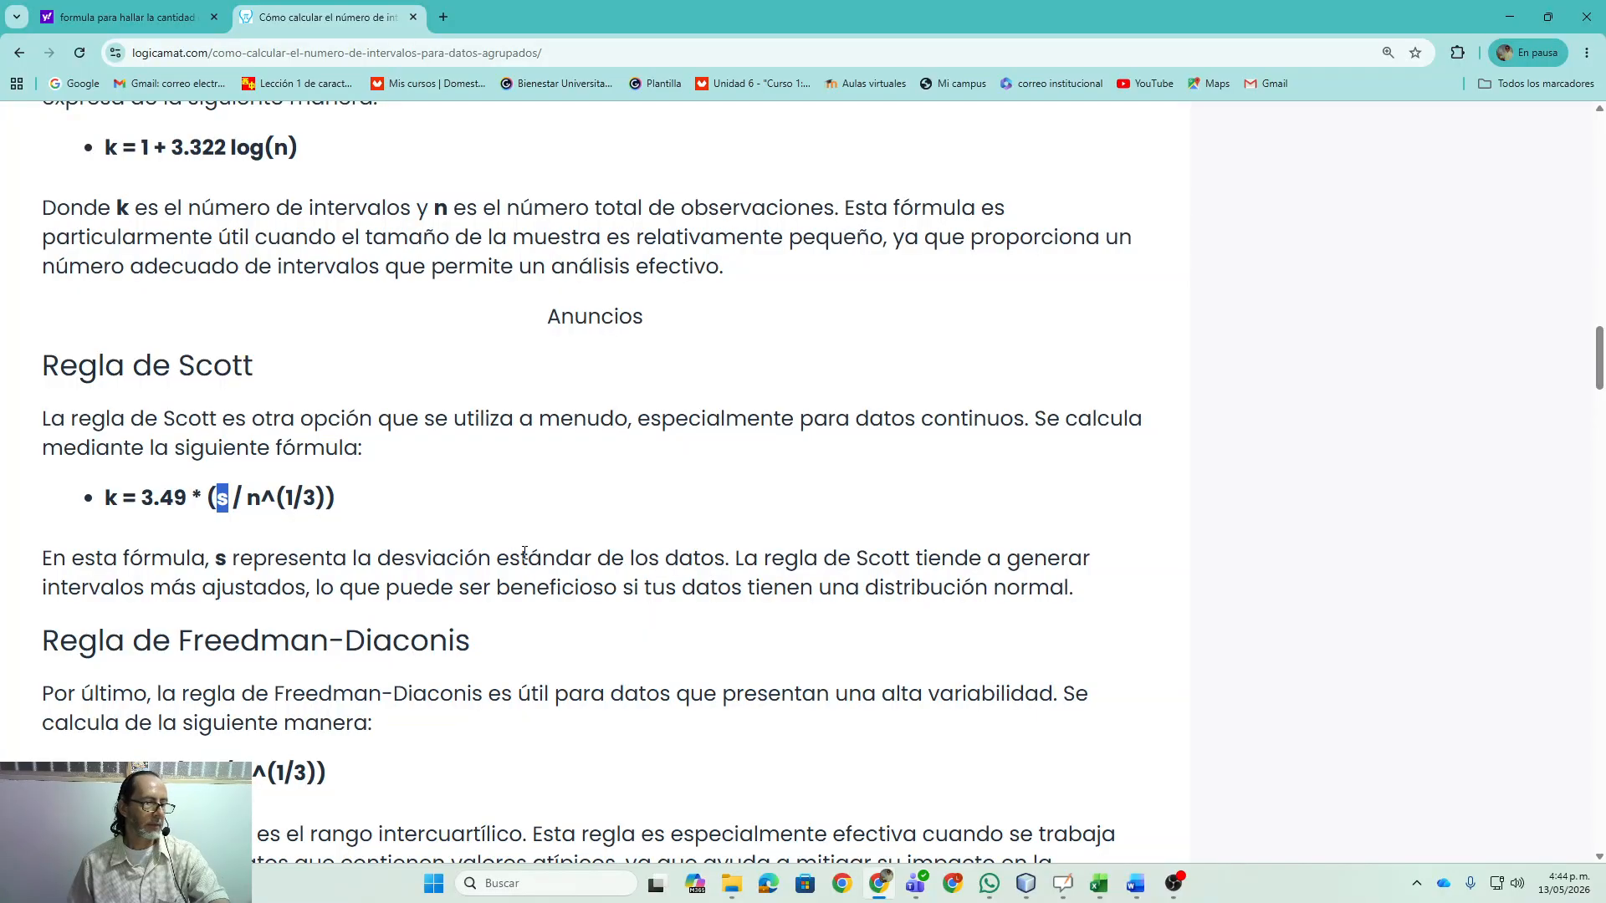
- Examine the Regla de Freedman-Diaconis formula and its interquartile range term, and return to the Regla de Sturges heading
{"action": "scroll", "coordinate": [524, 552], "scroll_direction": "down", "scroll_amount": 2}
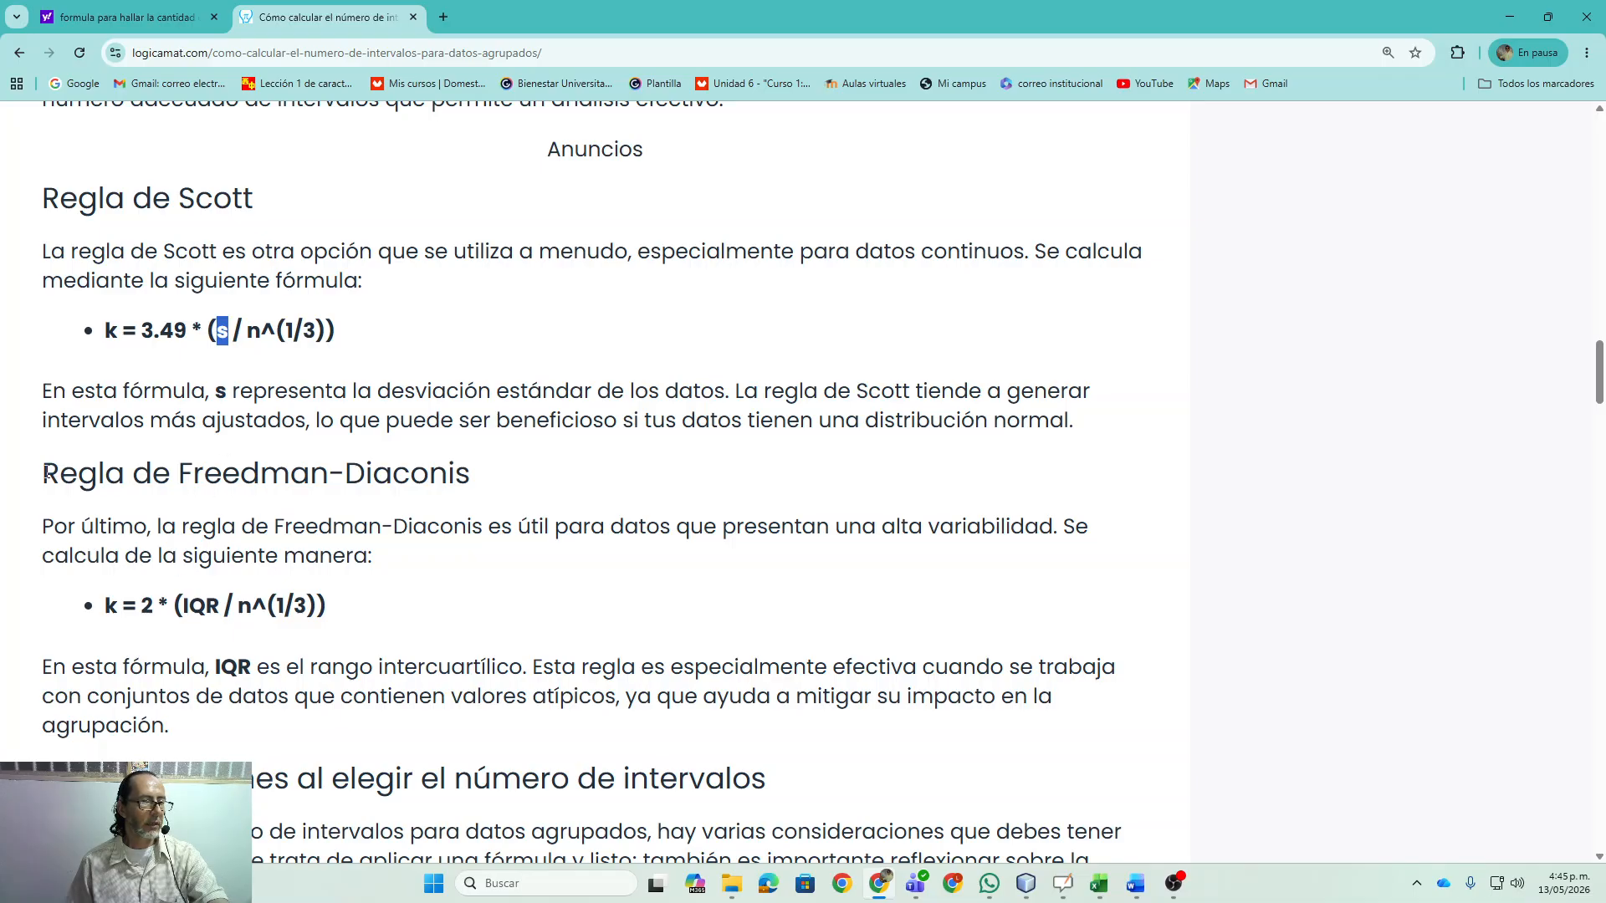
{"action": "left_click_drag", "start_coordinate": [44, 473], "coordinate": [328, 475]}
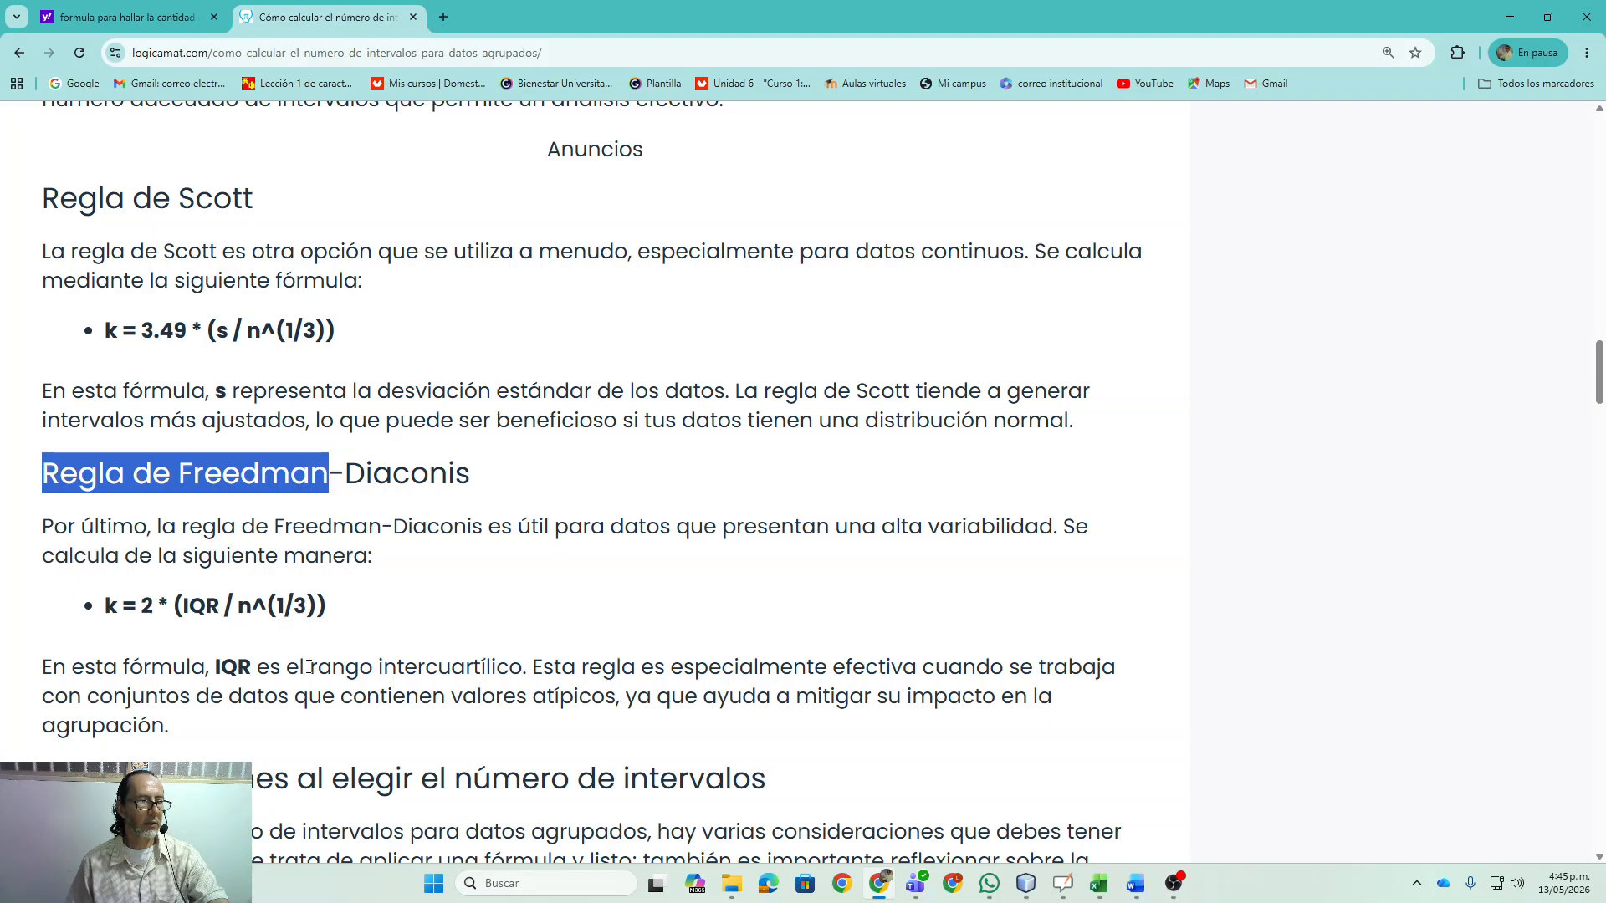
{"action": "left_click_drag", "start_coordinate": [309, 667], "coordinate": [531, 667]}
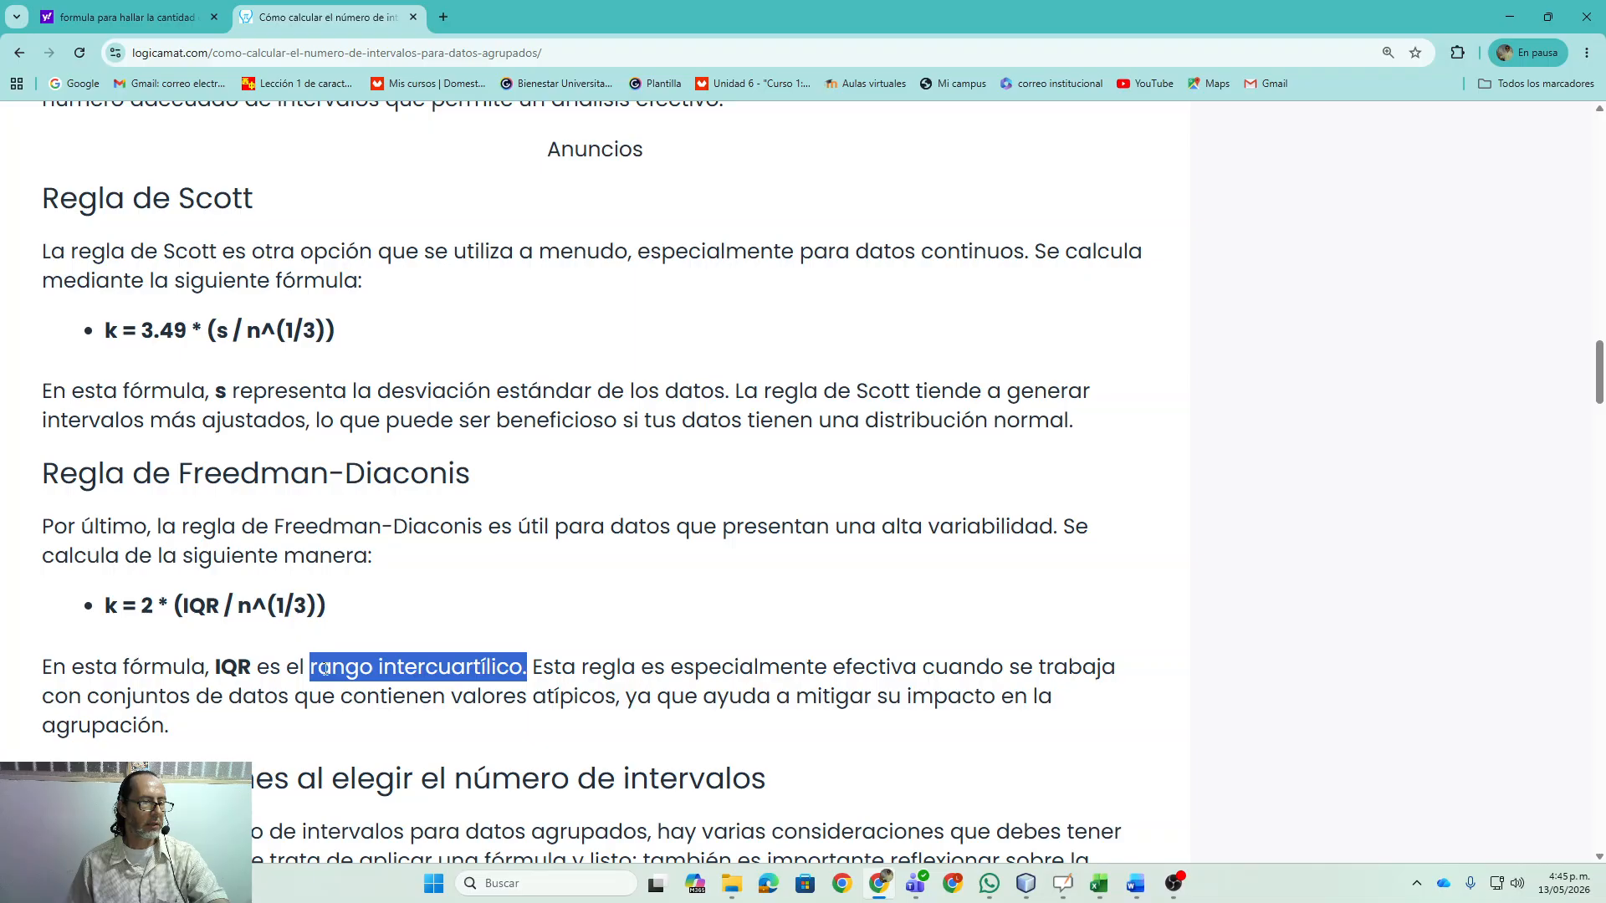
{"action": "left_click_drag", "start_coordinate": [236, 605], "coordinate": [314, 606]}
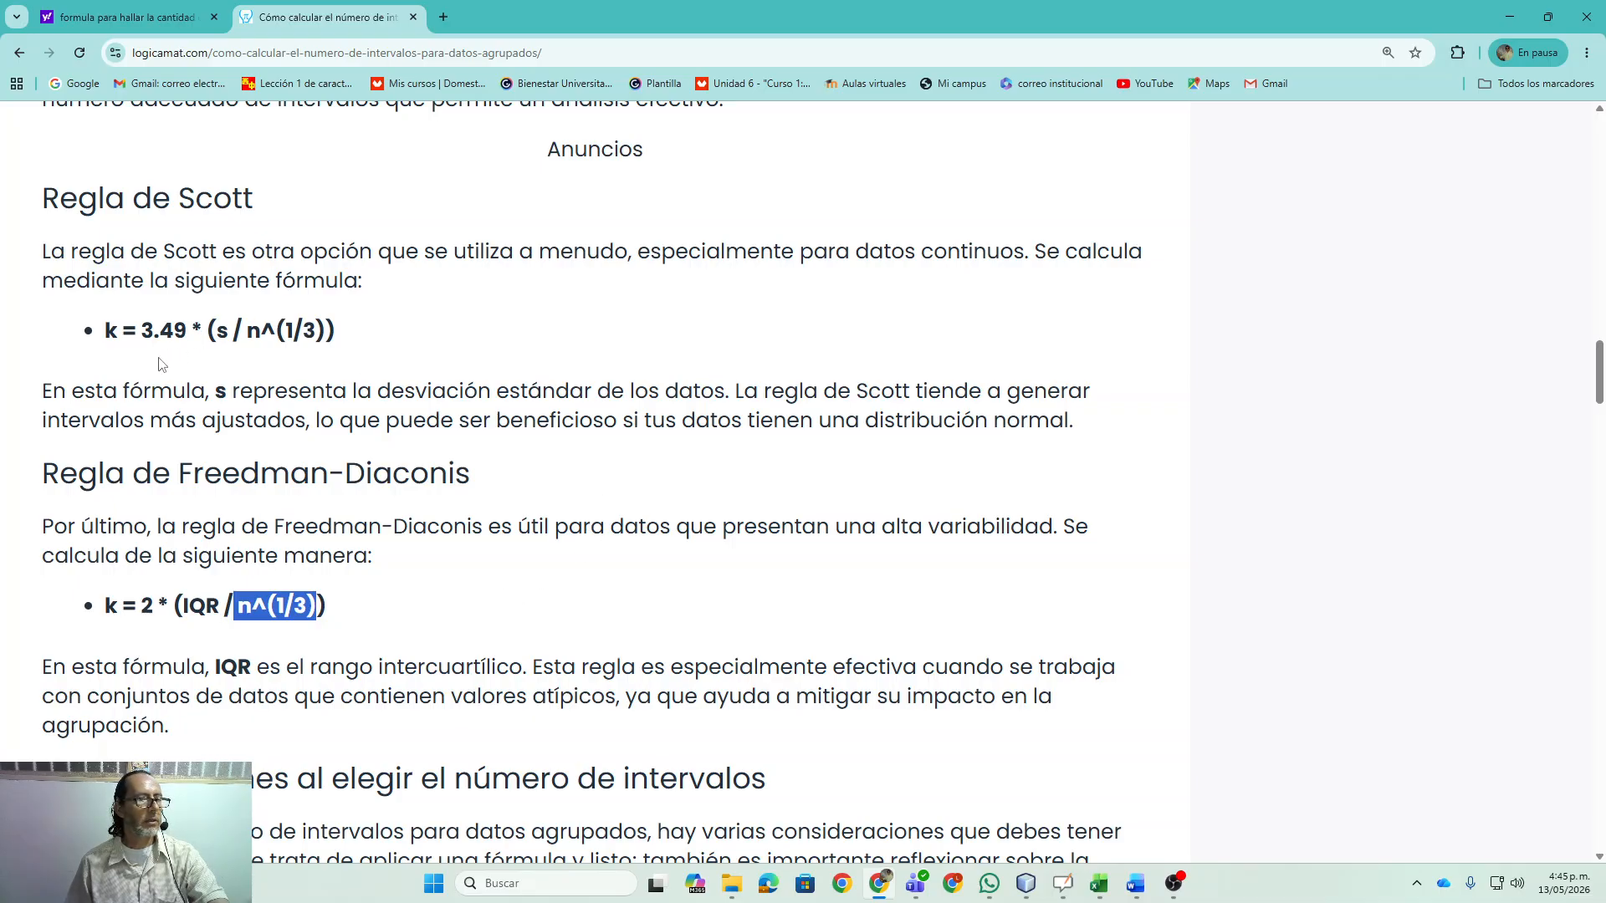
{"action": "scroll", "coordinate": [170, 356], "scroll_direction": "up", "scroll_amount": 2}
{"action": "scroll", "coordinate": [169, 355], "scroll_direction": "up", "scroll_amount": 4}
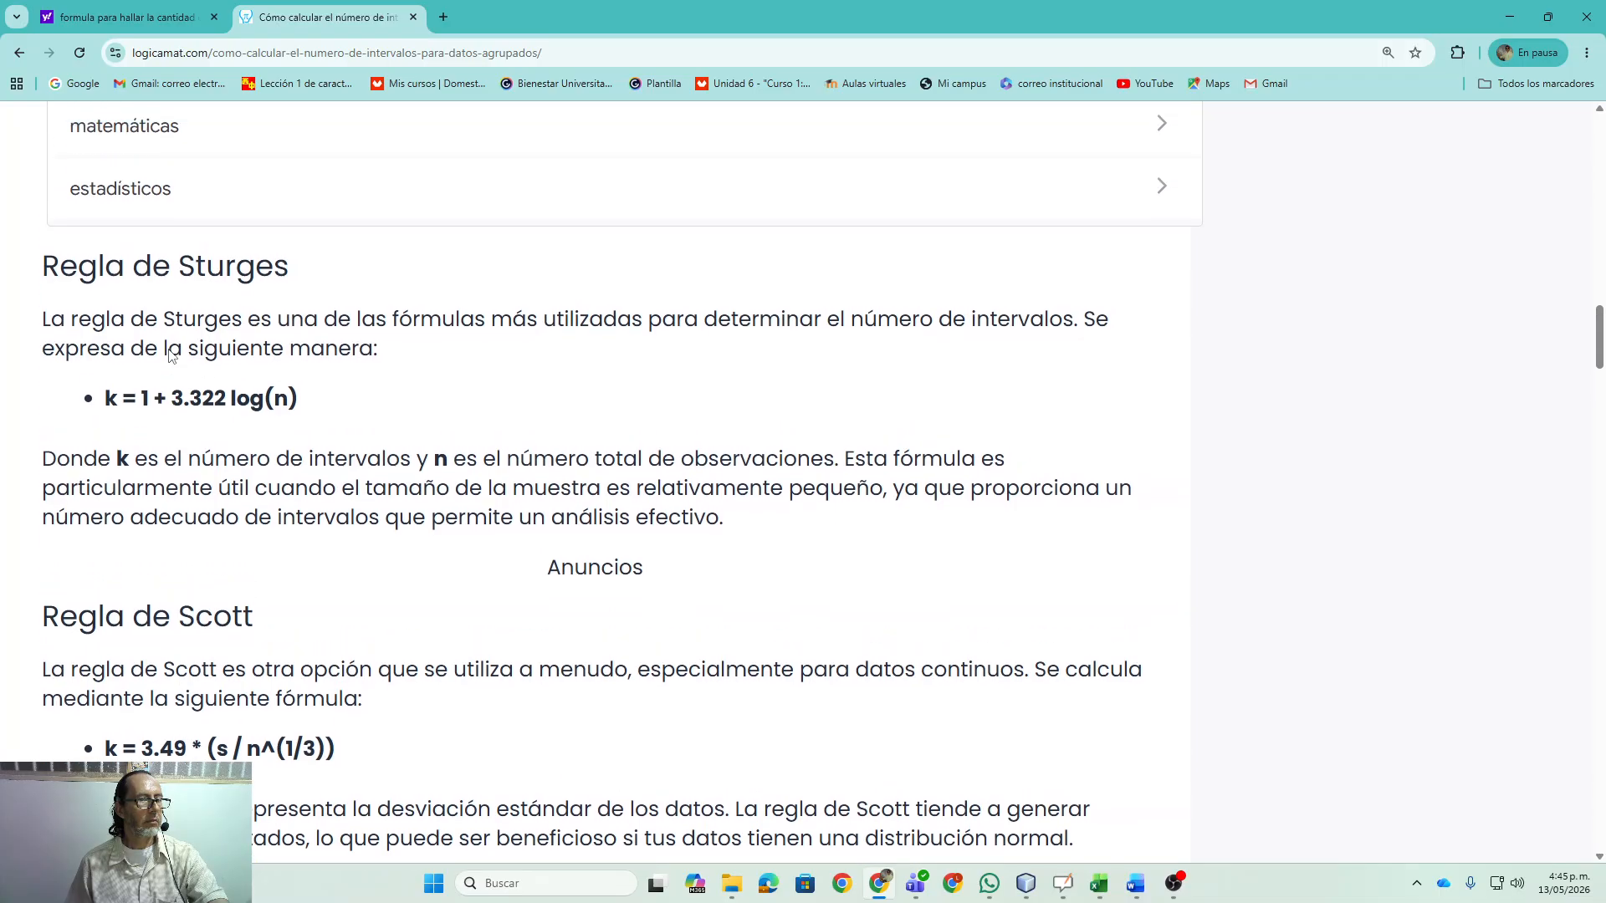
{"action": "left_click_drag", "start_coordinate": [44, 269], "coordinate": [313, 284]}
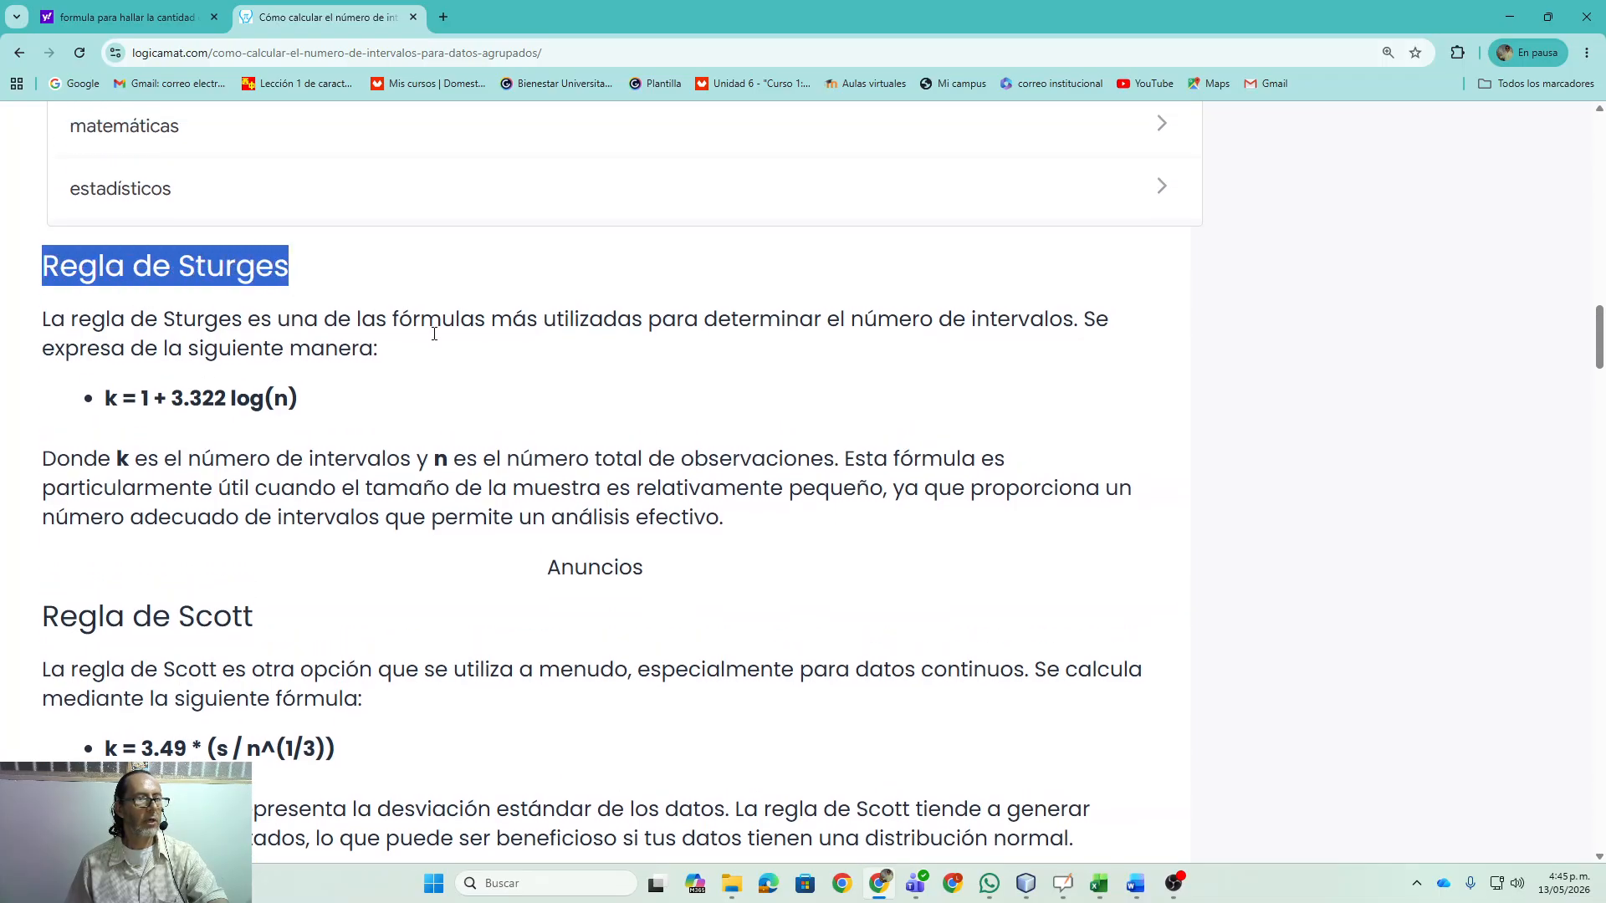
- Switch back to the AnalisisPequeñoTabla workbook in Excel and set NumClases in I18 to 6
{"action": "mouse_move", "coordinate": [1099, 883]}
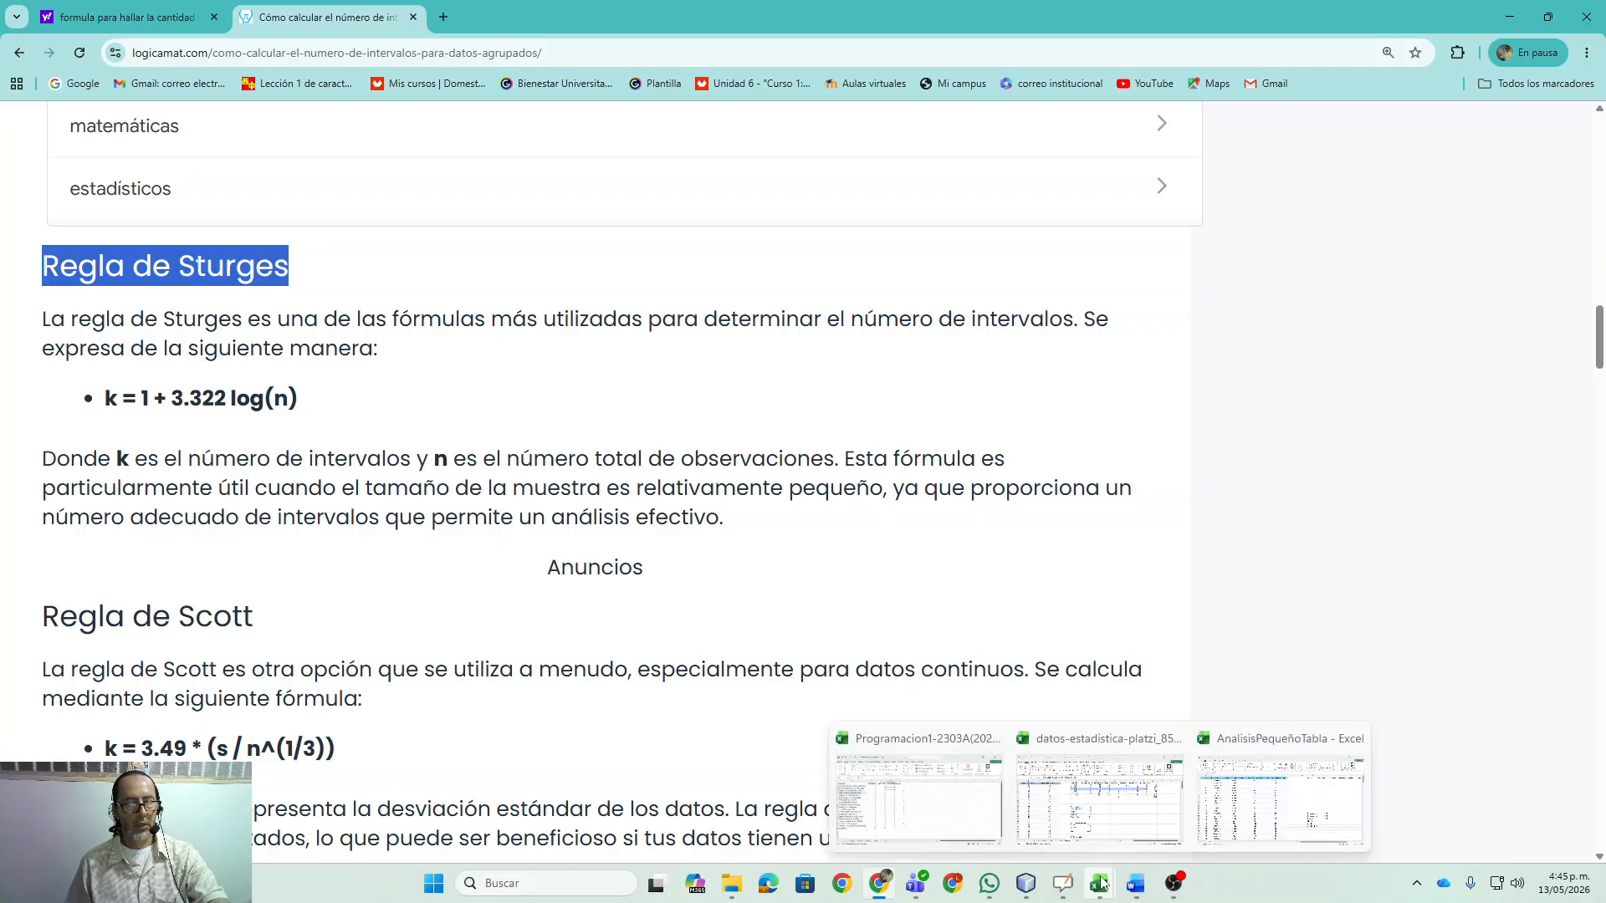
{"action": "left_click", "coordinate": [1261, 803]}
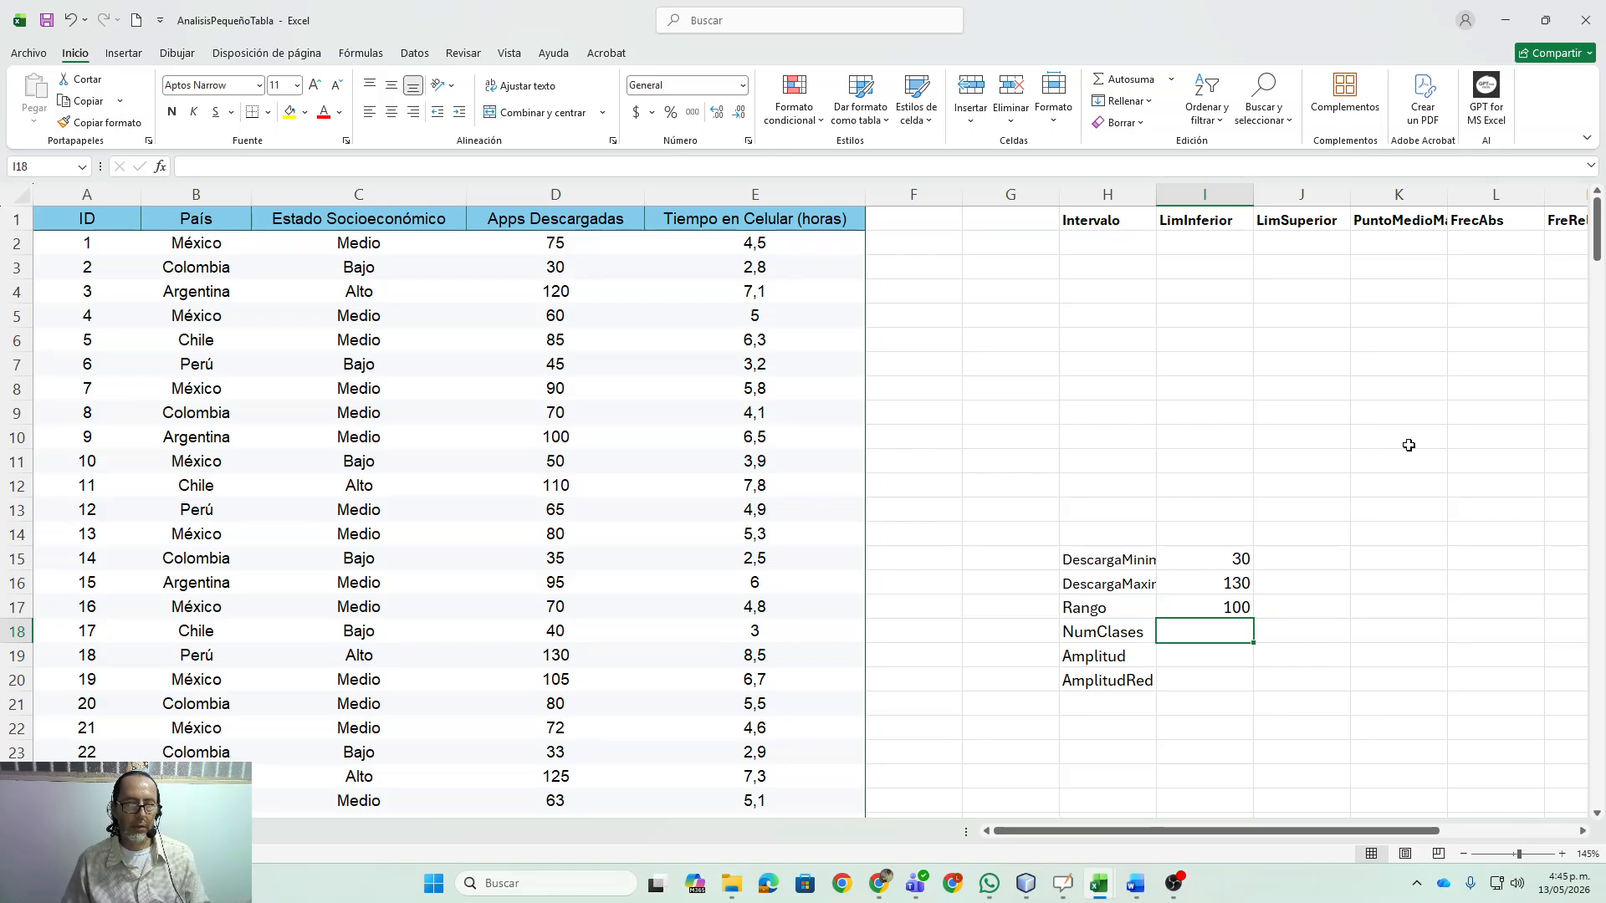
{"action": "type", "text": "6"}
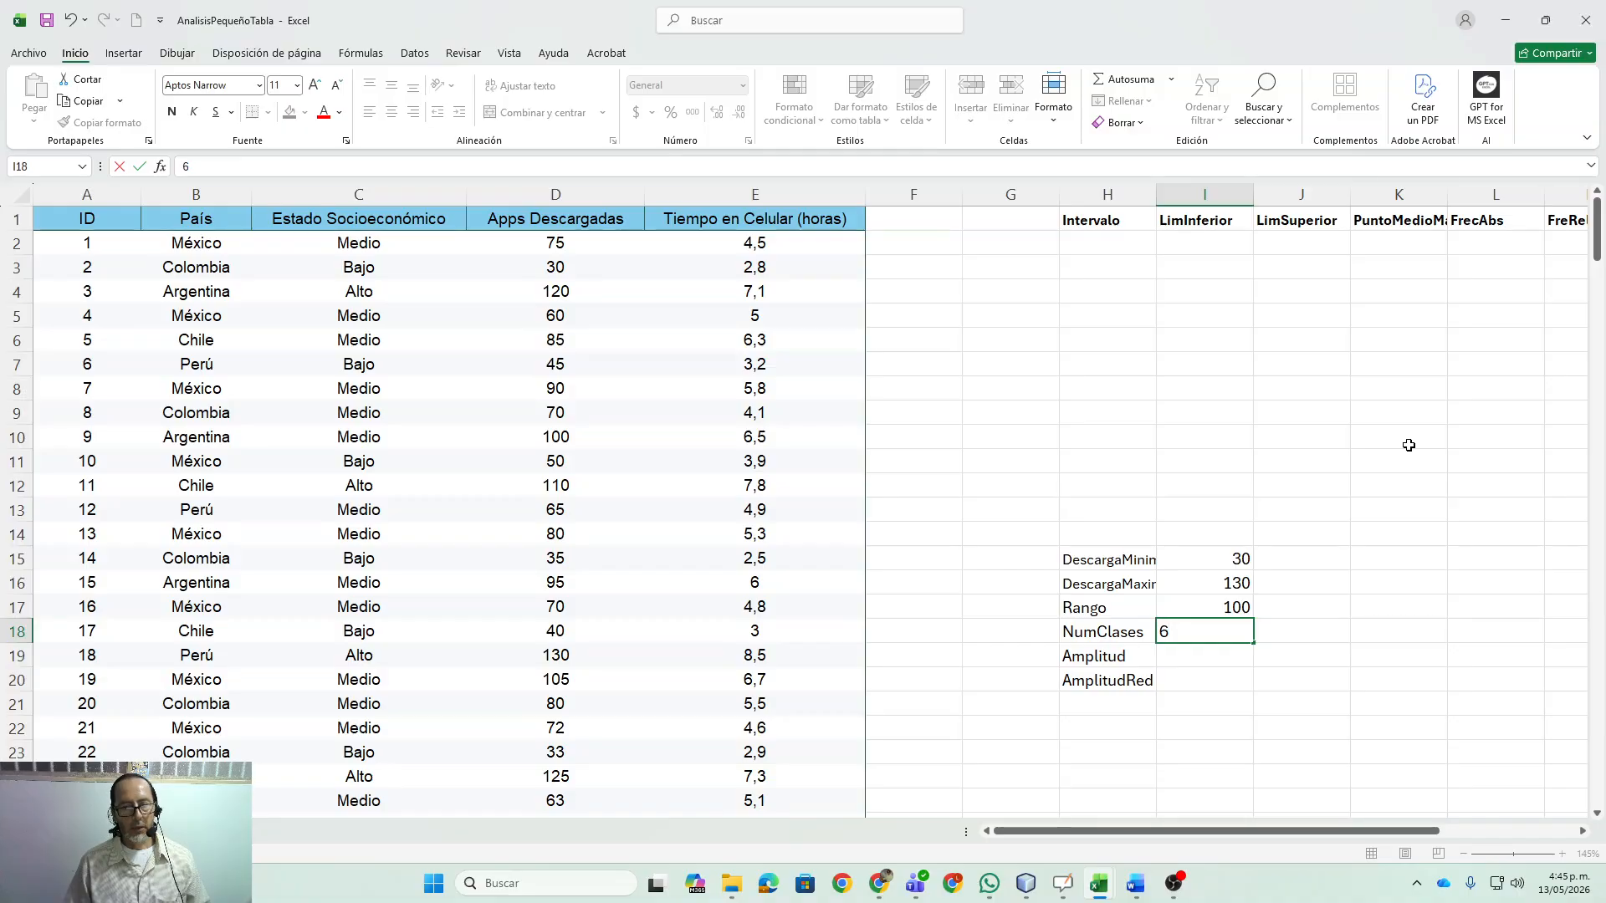
{"action": "key", "text": "Return"}
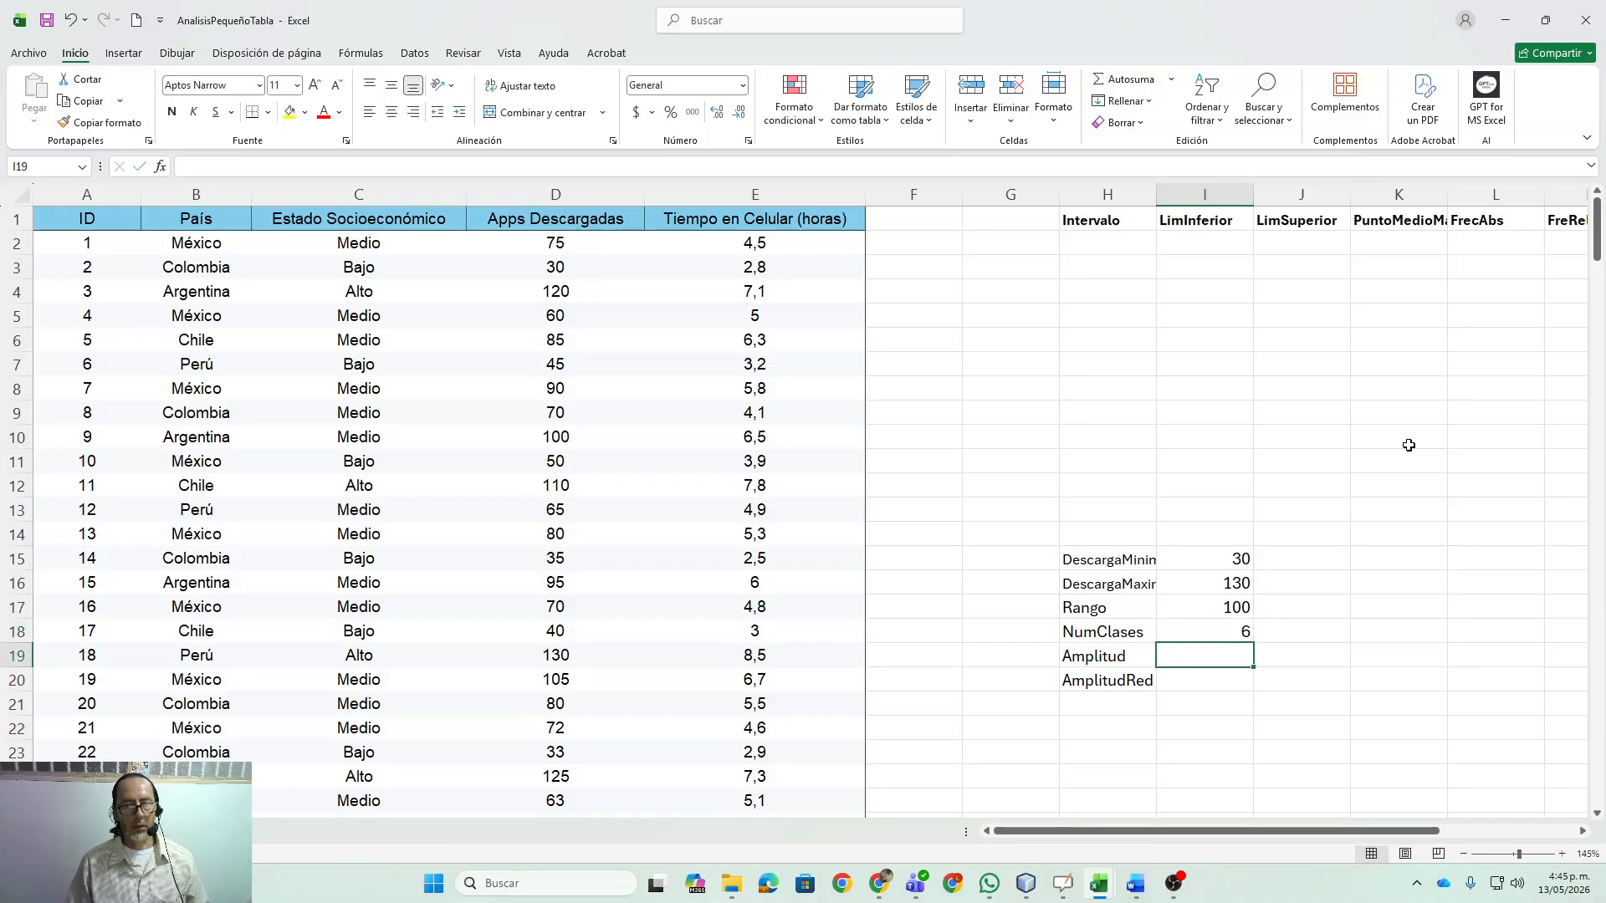
{"action": "key", "text": "Up"}
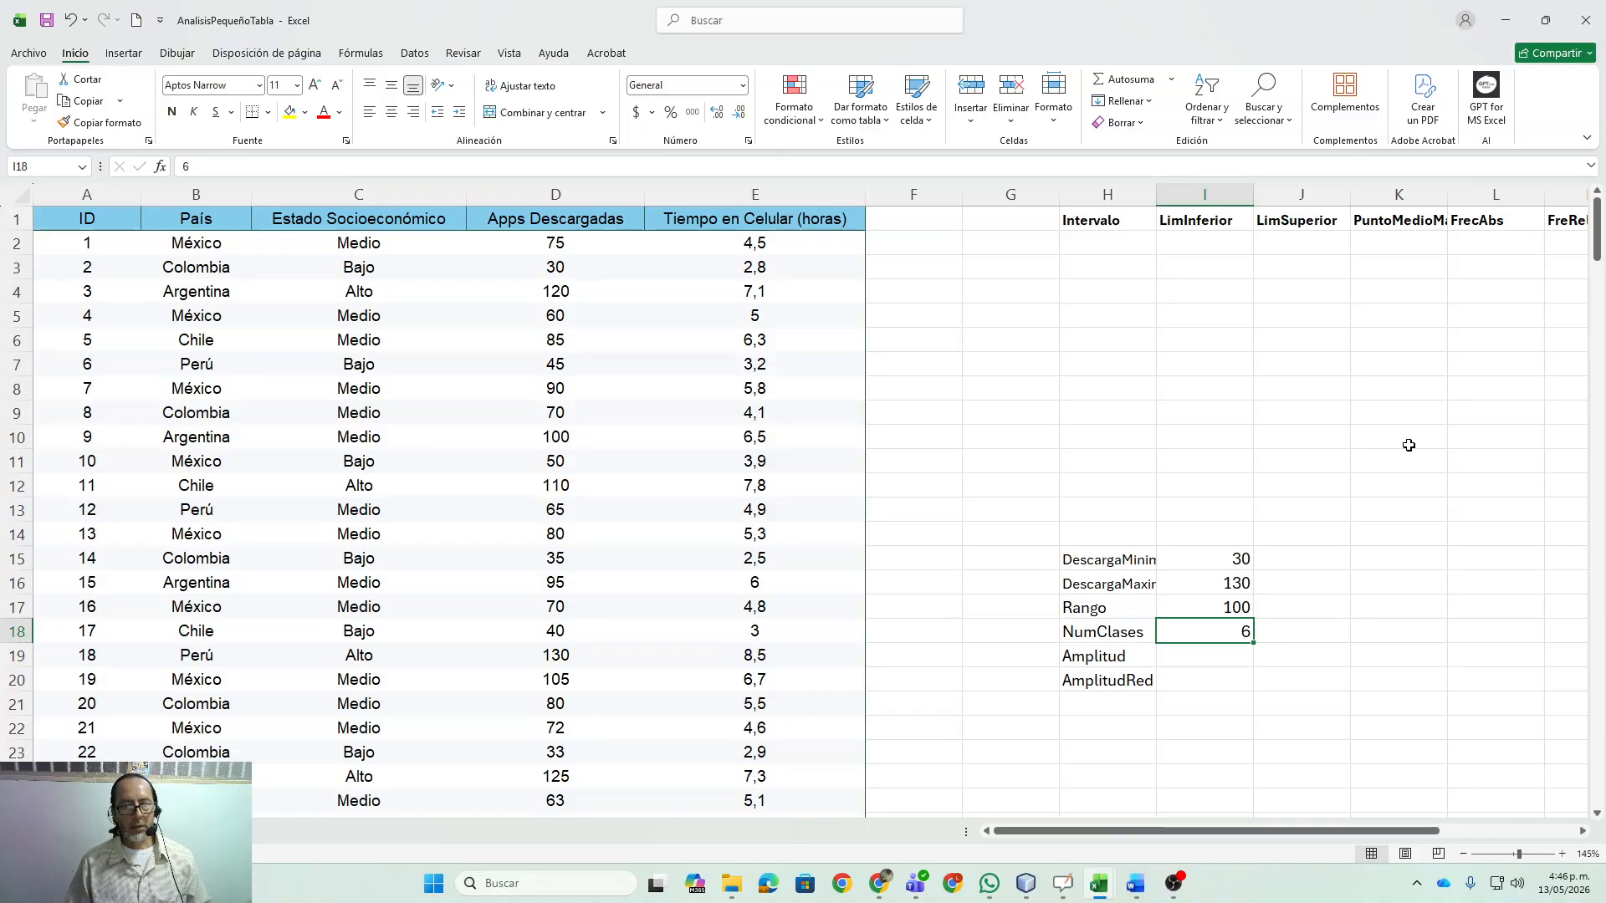
- Calculate Amplitud in I19 by dividing the range by the number of classes with =I17/I18
{"action": "key", "text": "Down"}
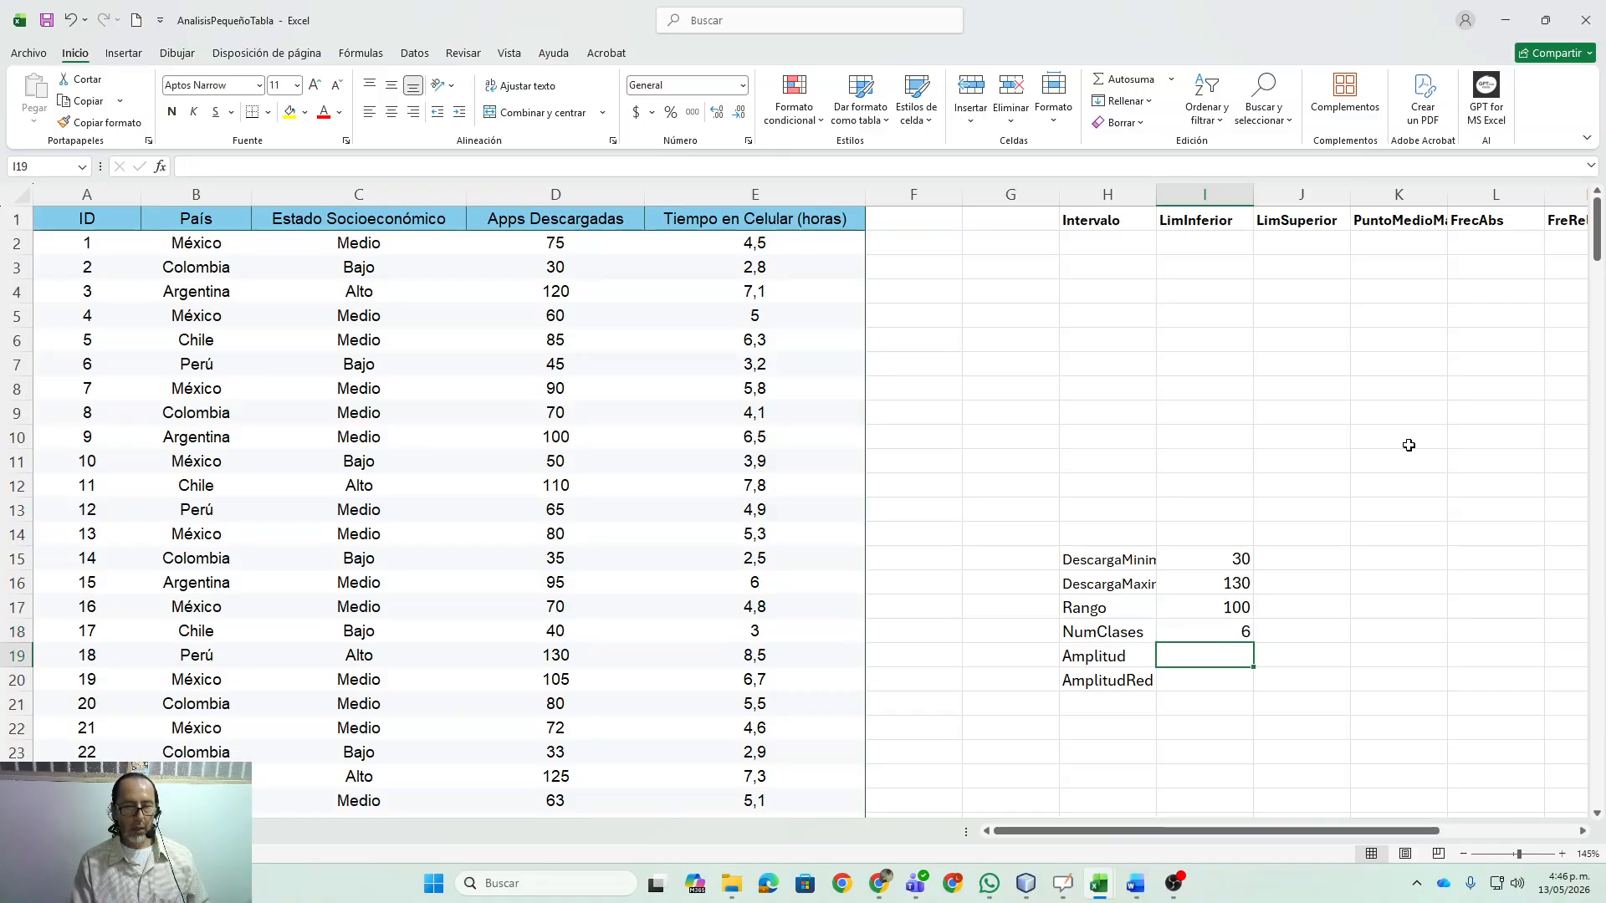
{"action": "type", "text": "="}
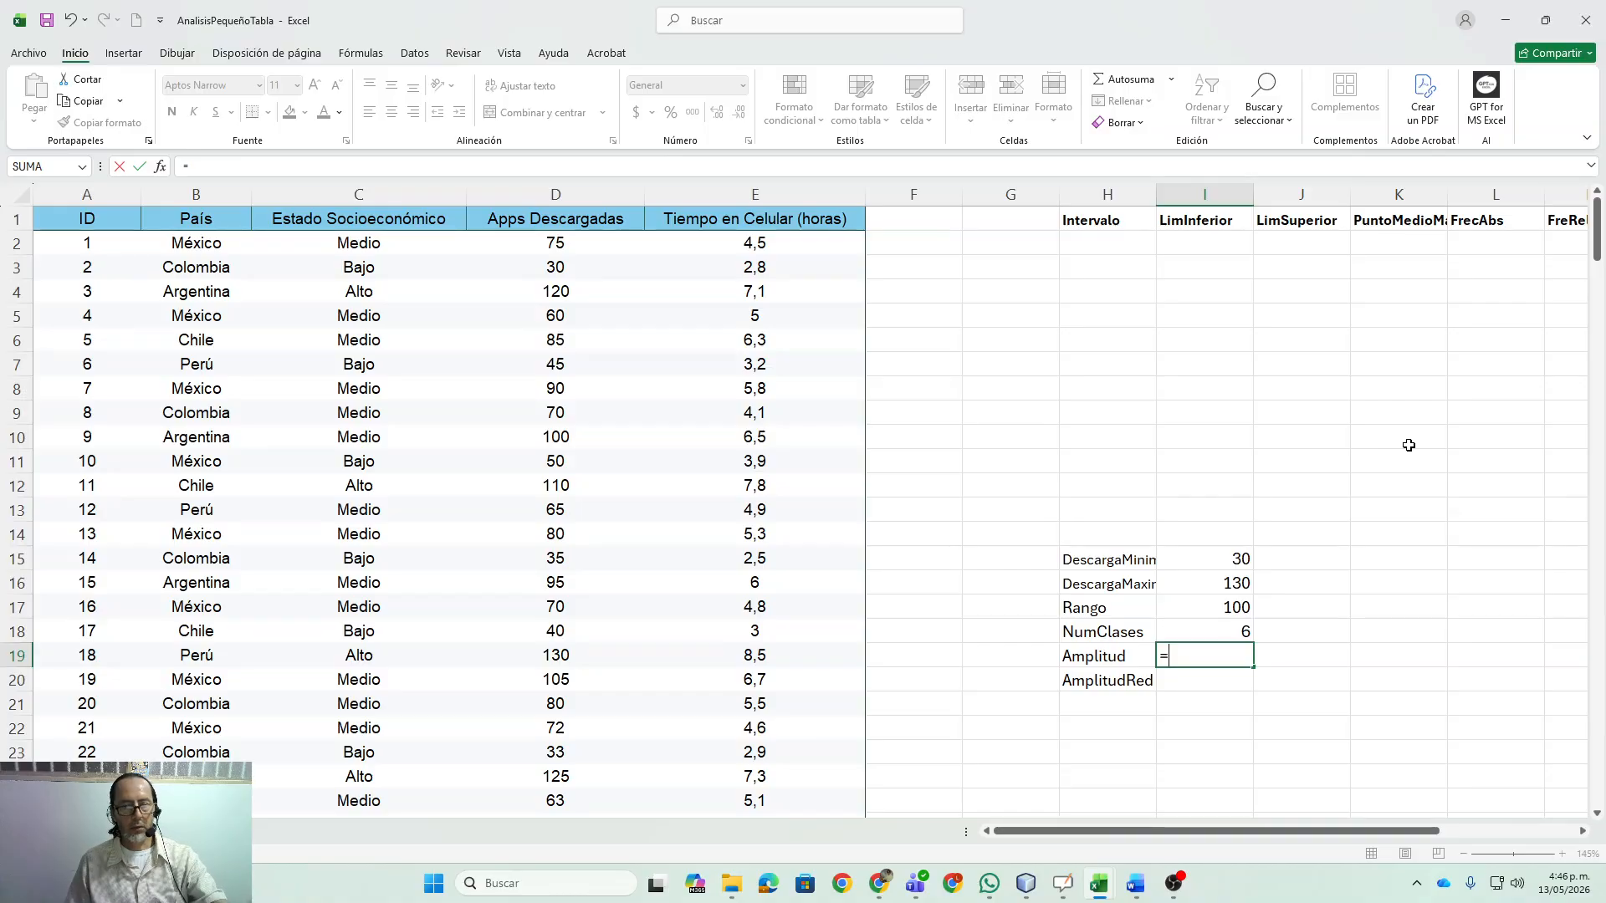
{"action": "left_click", "coordinate": [1227, 610]}
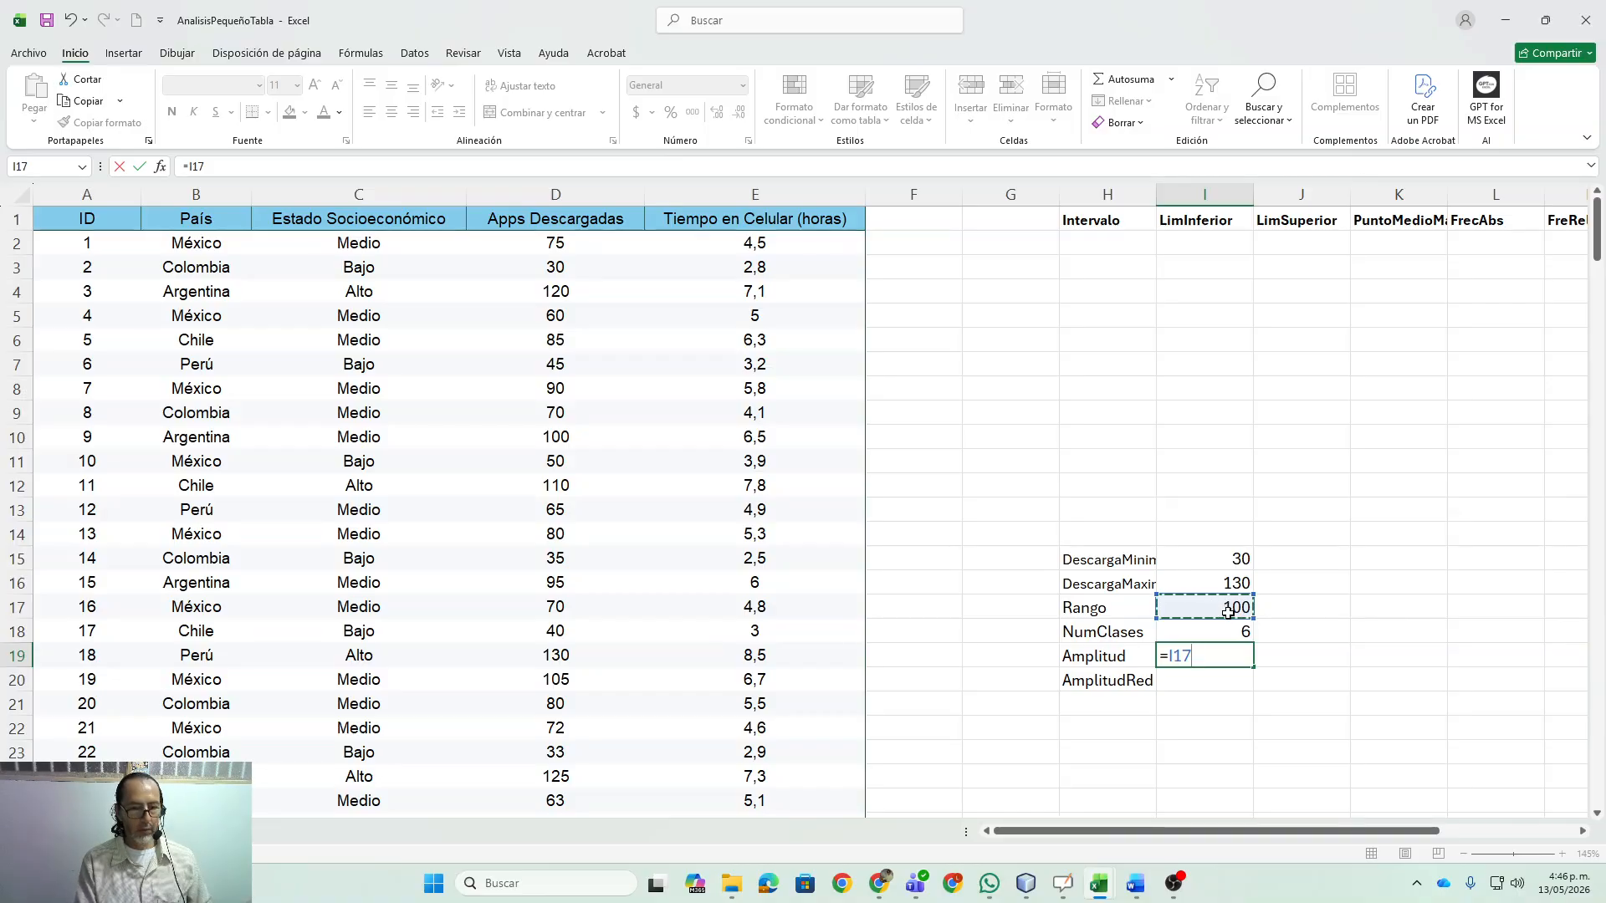
{"action": "type", "text": "/"}
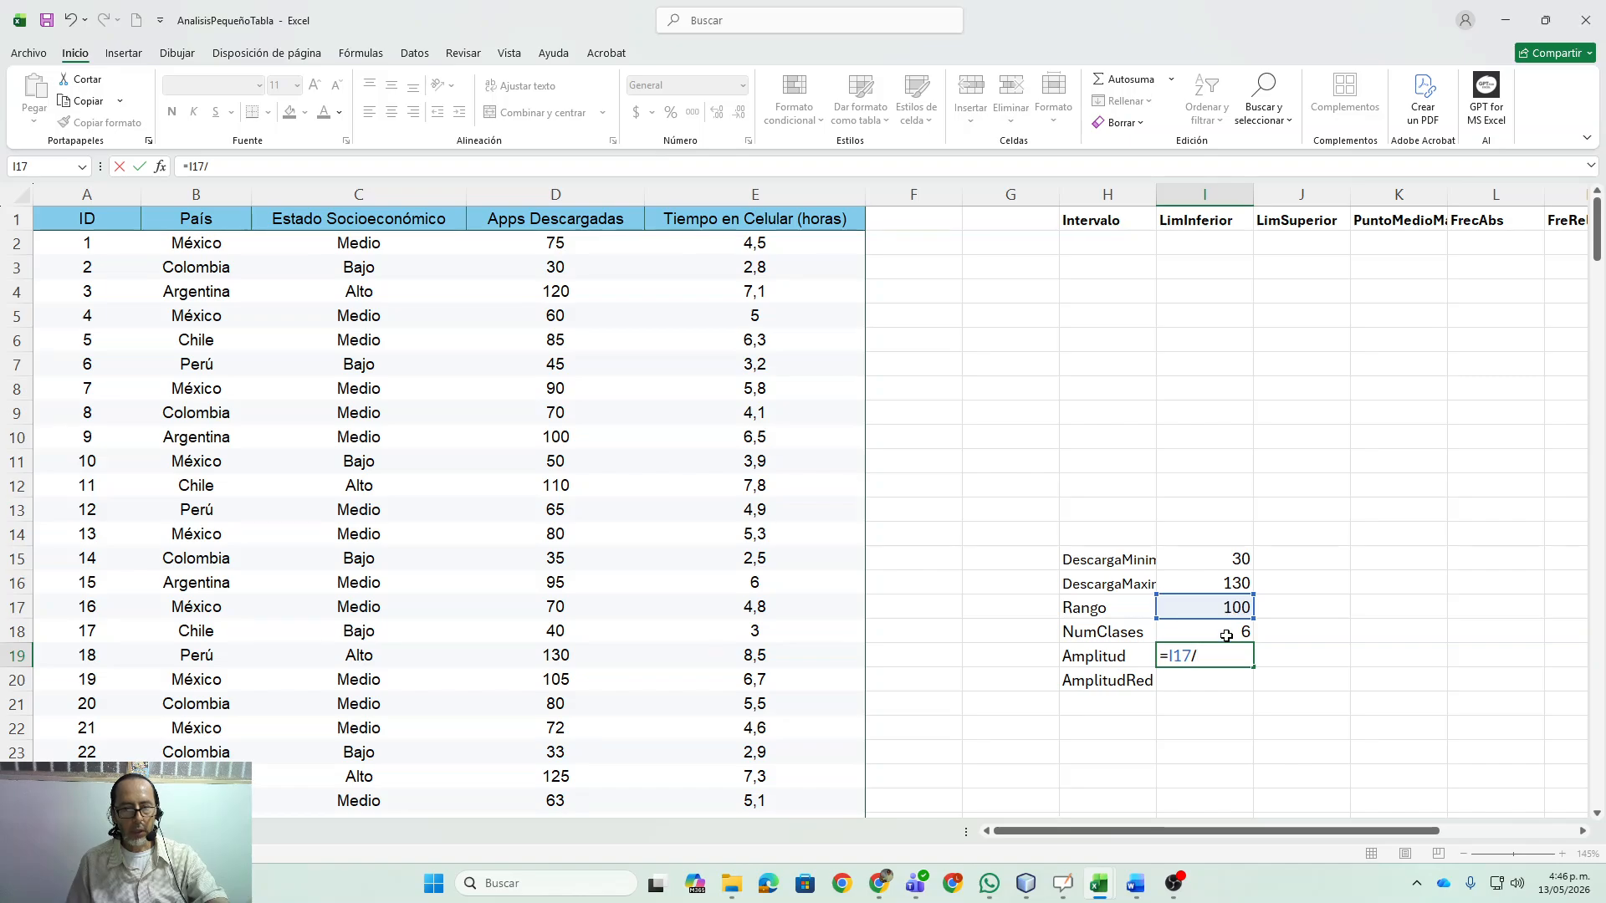
{"action": "left_click", "coordinate": [1226, 633]}
{"action": "key", "text": "Return"}
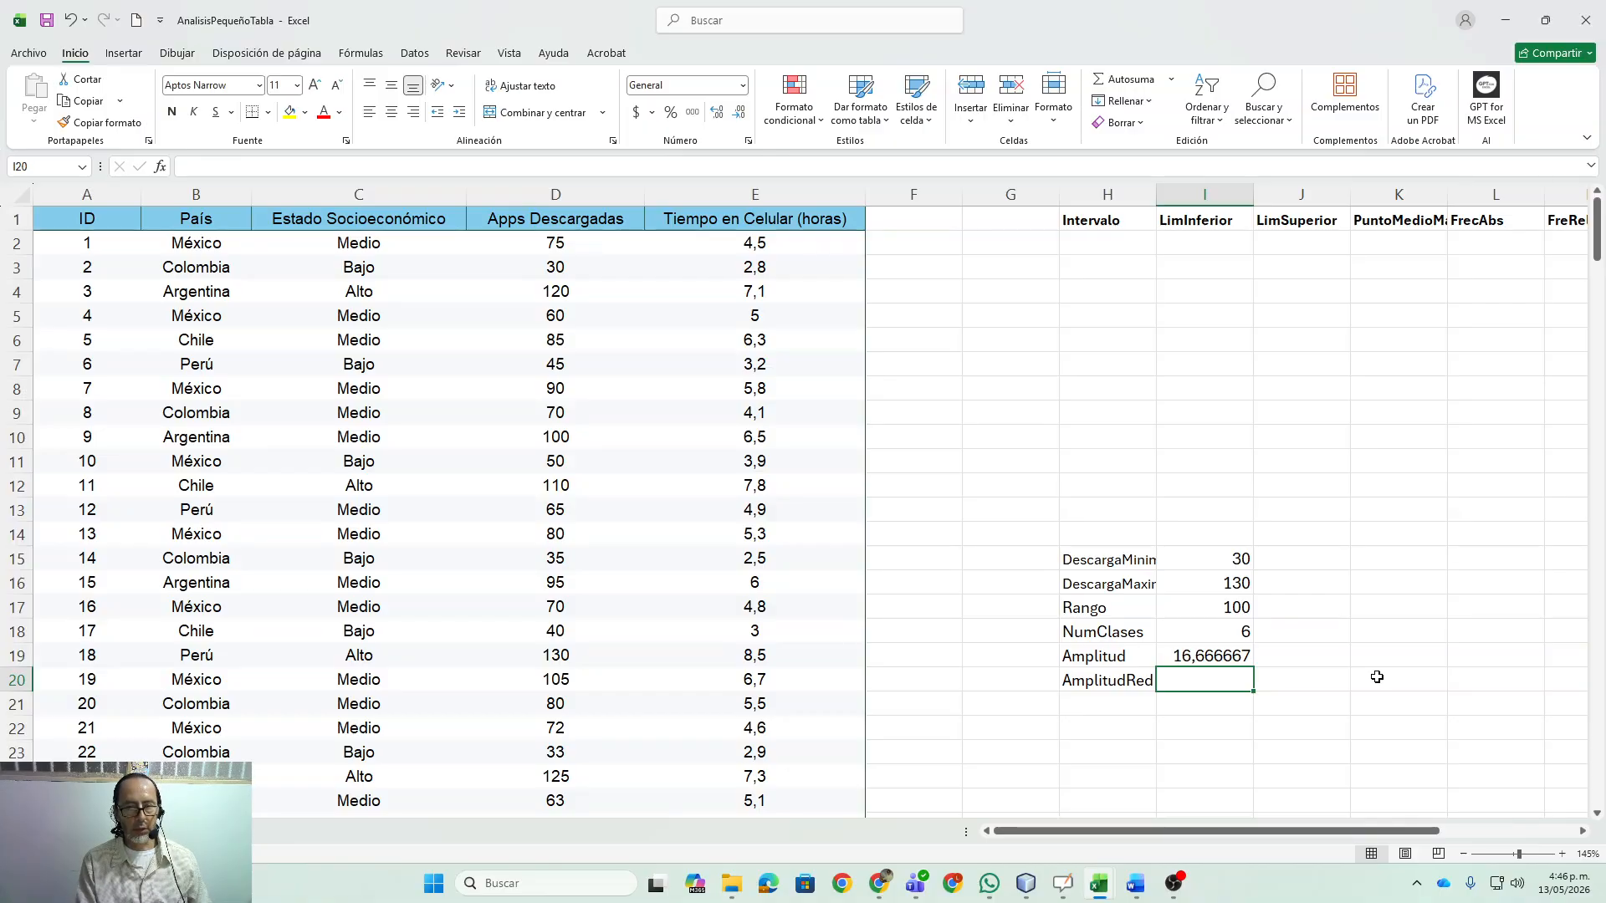
- Enter 17 as the rounded class width AmplitudRed in I20
{"action": "type", "text": "17"}
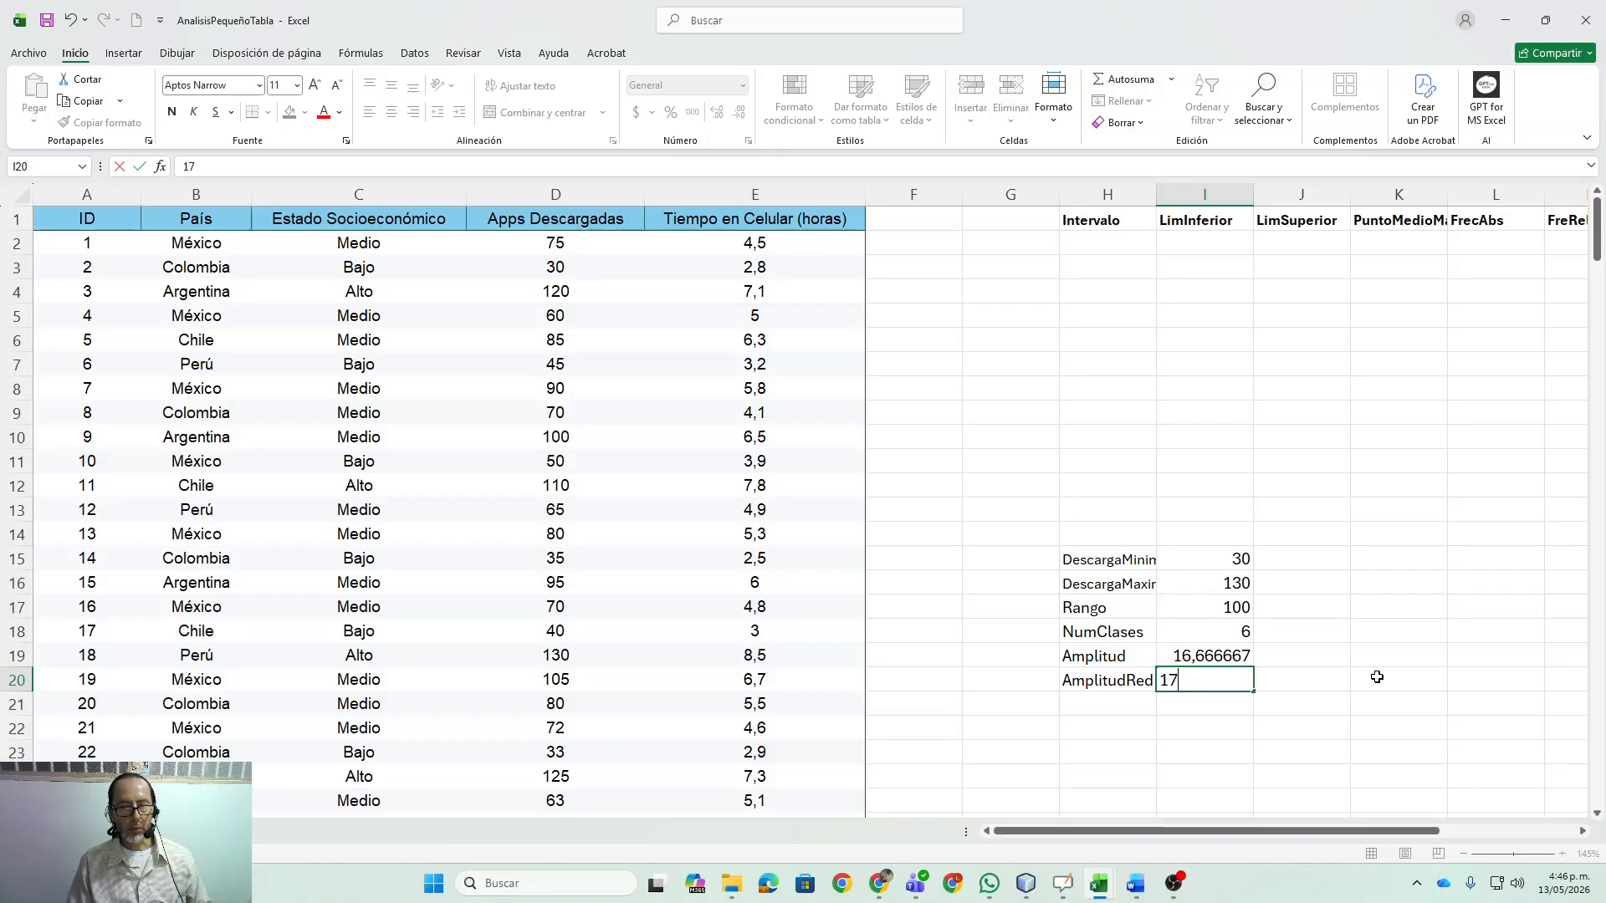
{"action": "key", "text": "Return"}
{"action": "key", "text": "Up"}
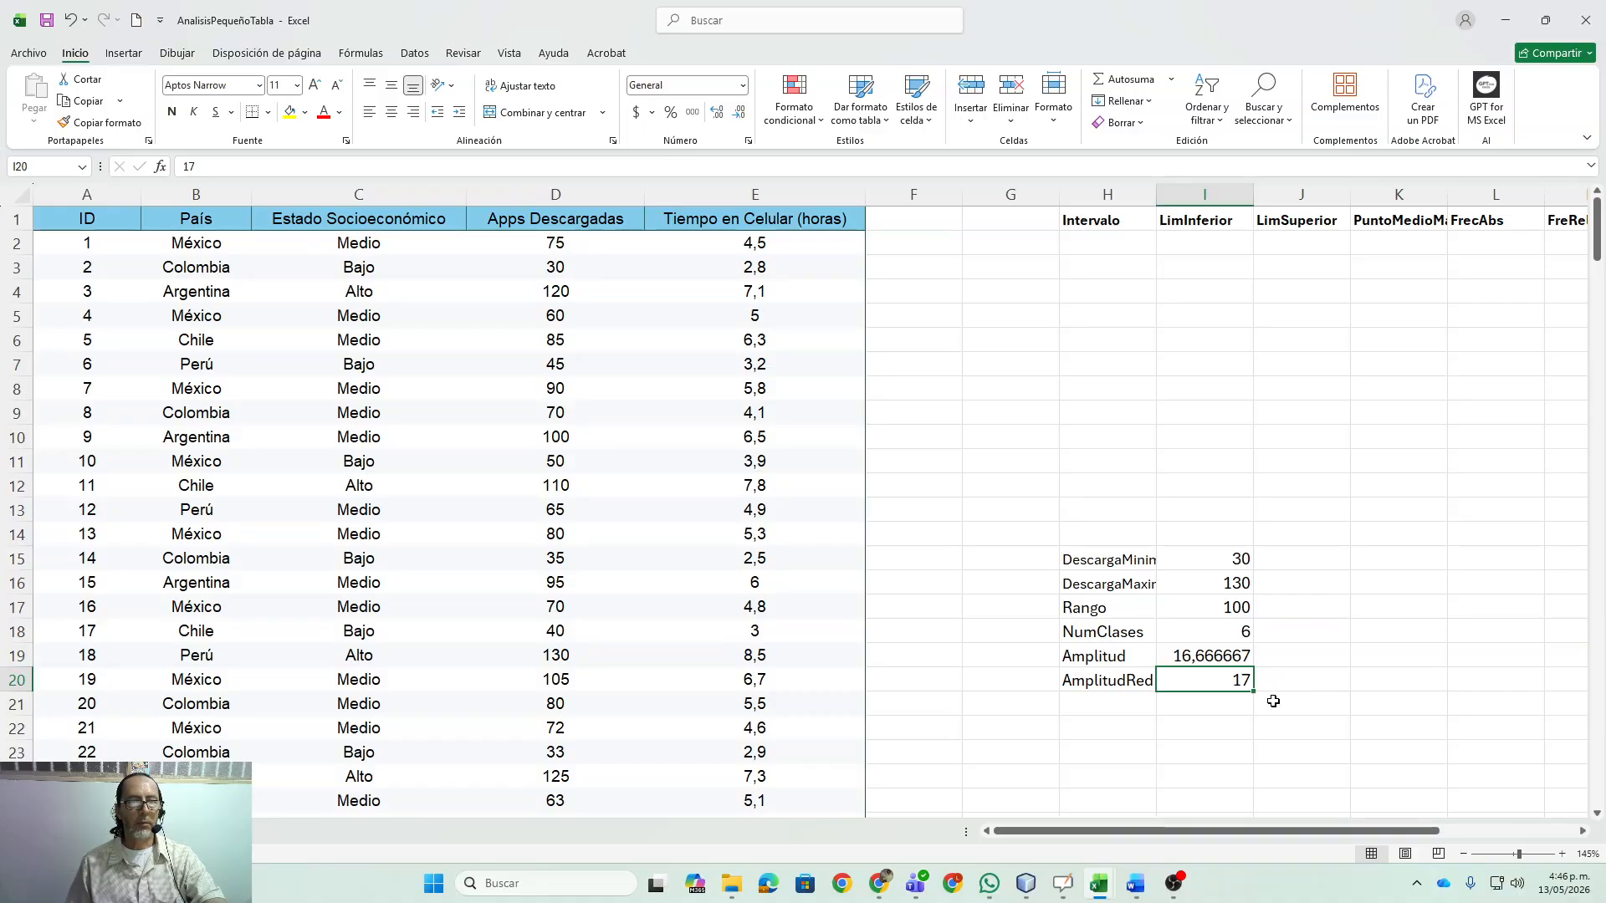
- Review the maximum in I16, the class width formula in I19 and the rounded class width in I20
{"action": "left_click", "coordinate": [1221, 589]}
{"action": "key", "text": "ctrl+c"}
{"action": "key", "text": "Escape"}
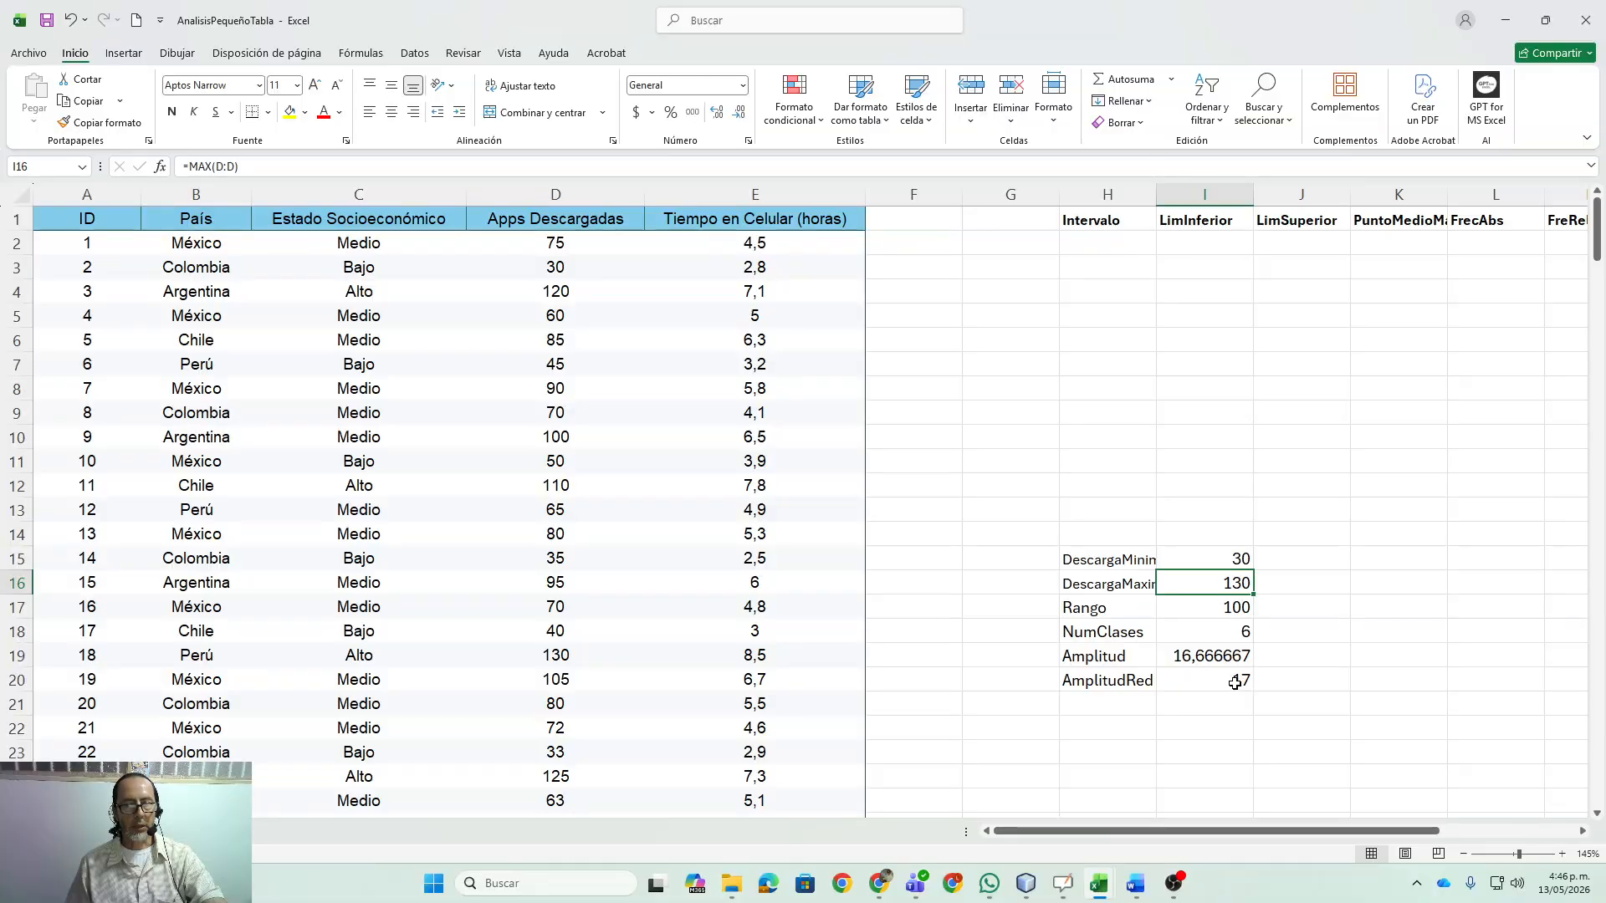
{"action": "left_click", "coordinate": [1238, 682]}
{"action": "left_click", "coordinate": [1203, 658]}
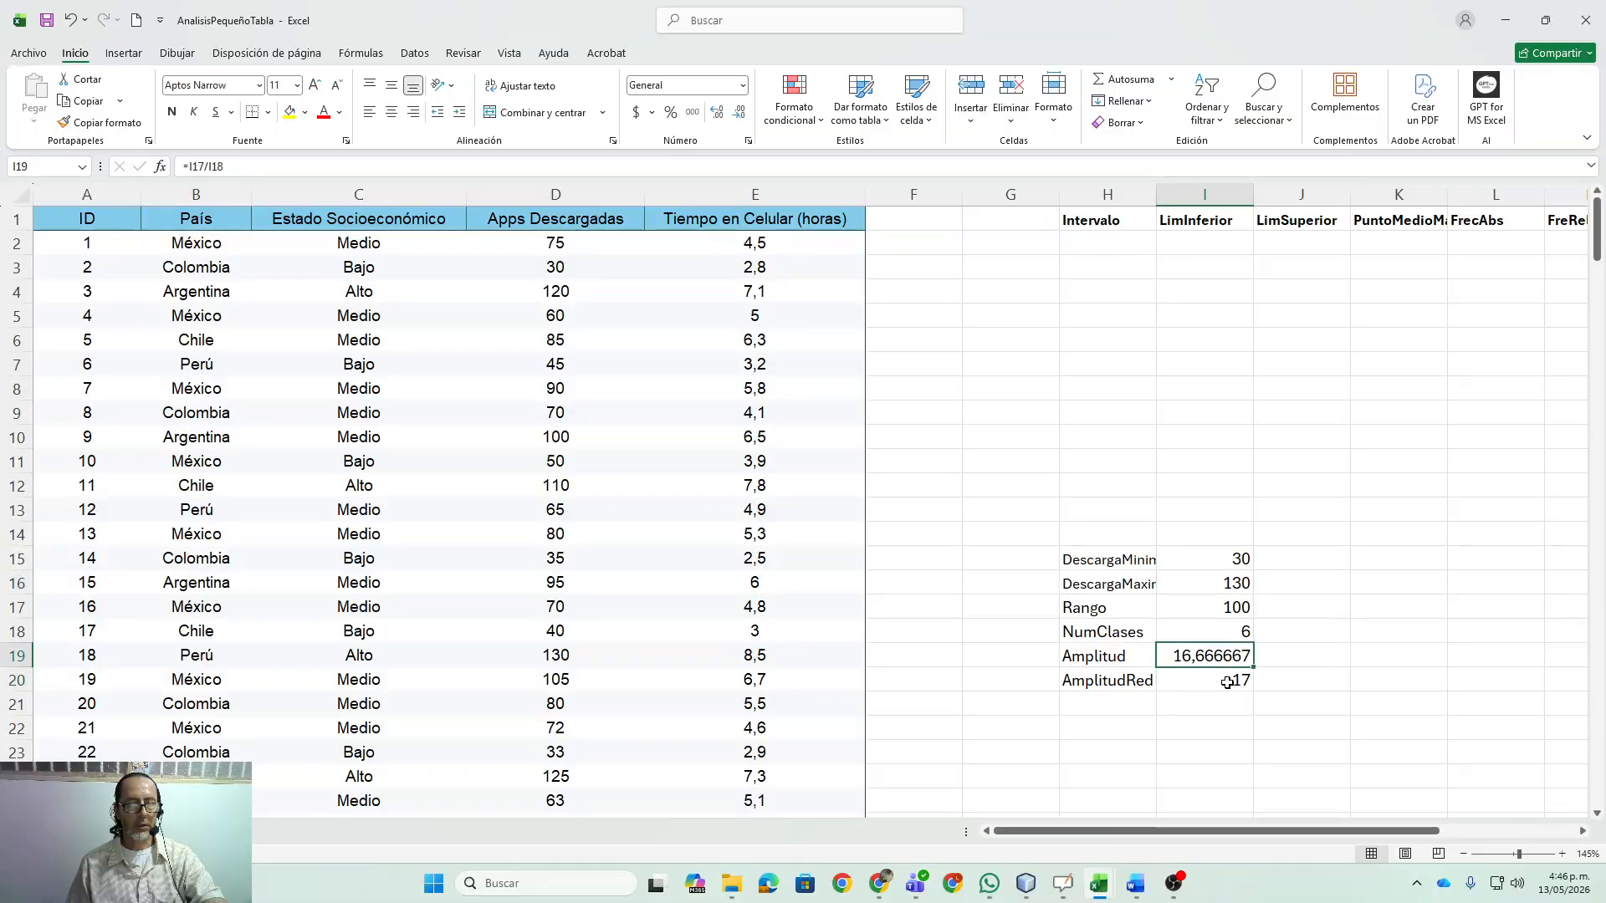
{"action": "left_click", "coordinate": [1231, 679]}
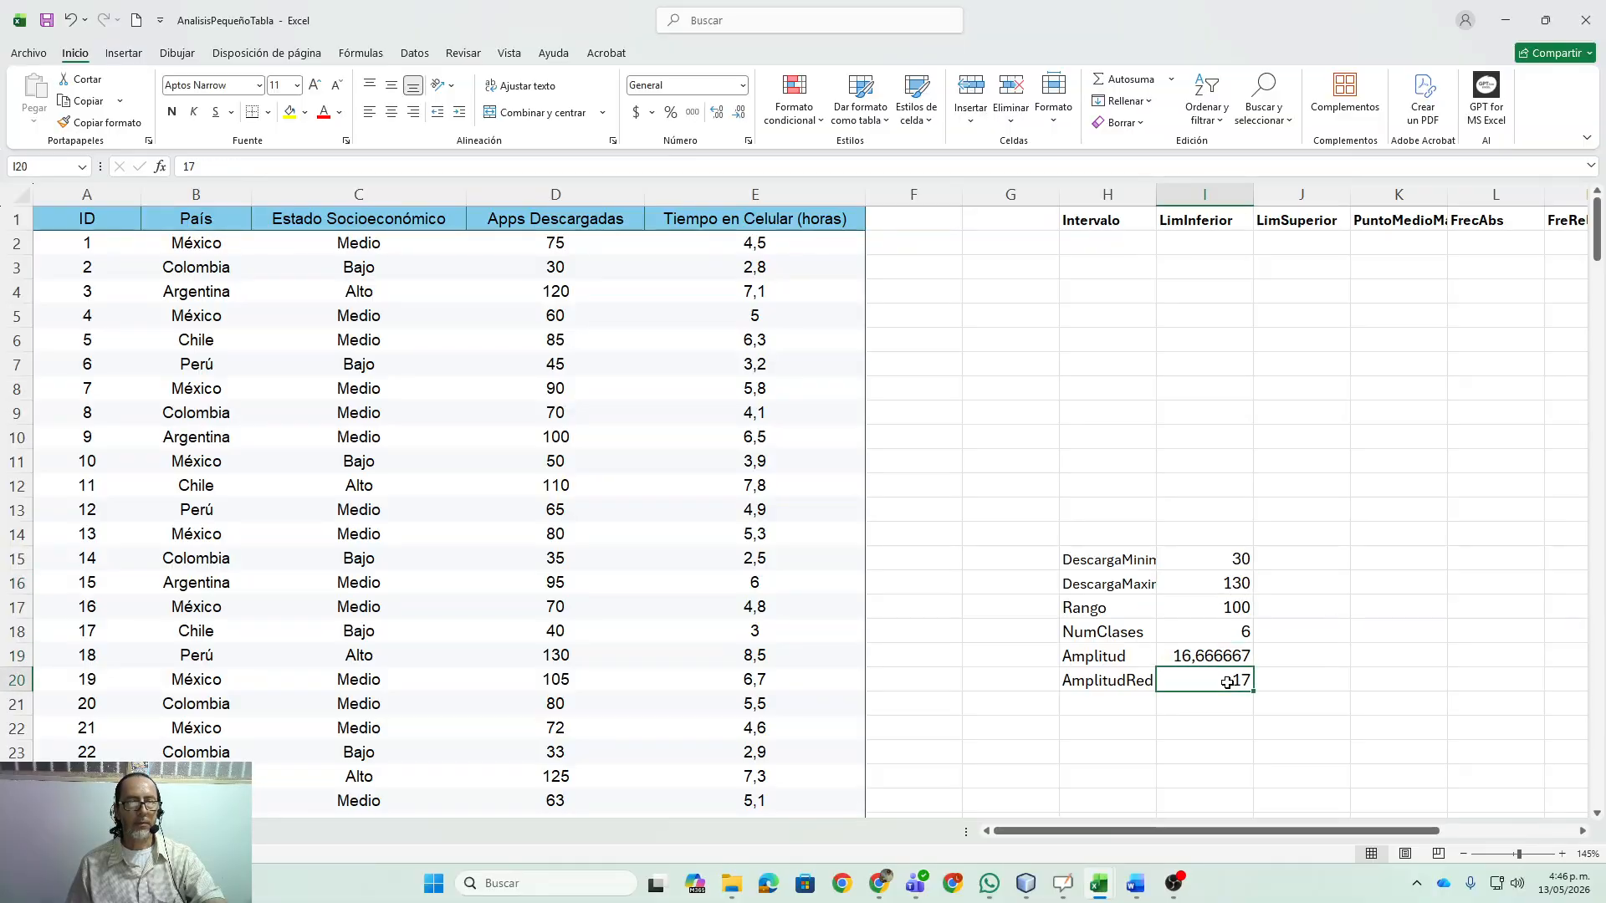
- Set the first class's lower limit in I2 to the minimum download value with =I15
{"action": "left_click", "coordinate": [1222, 244]}
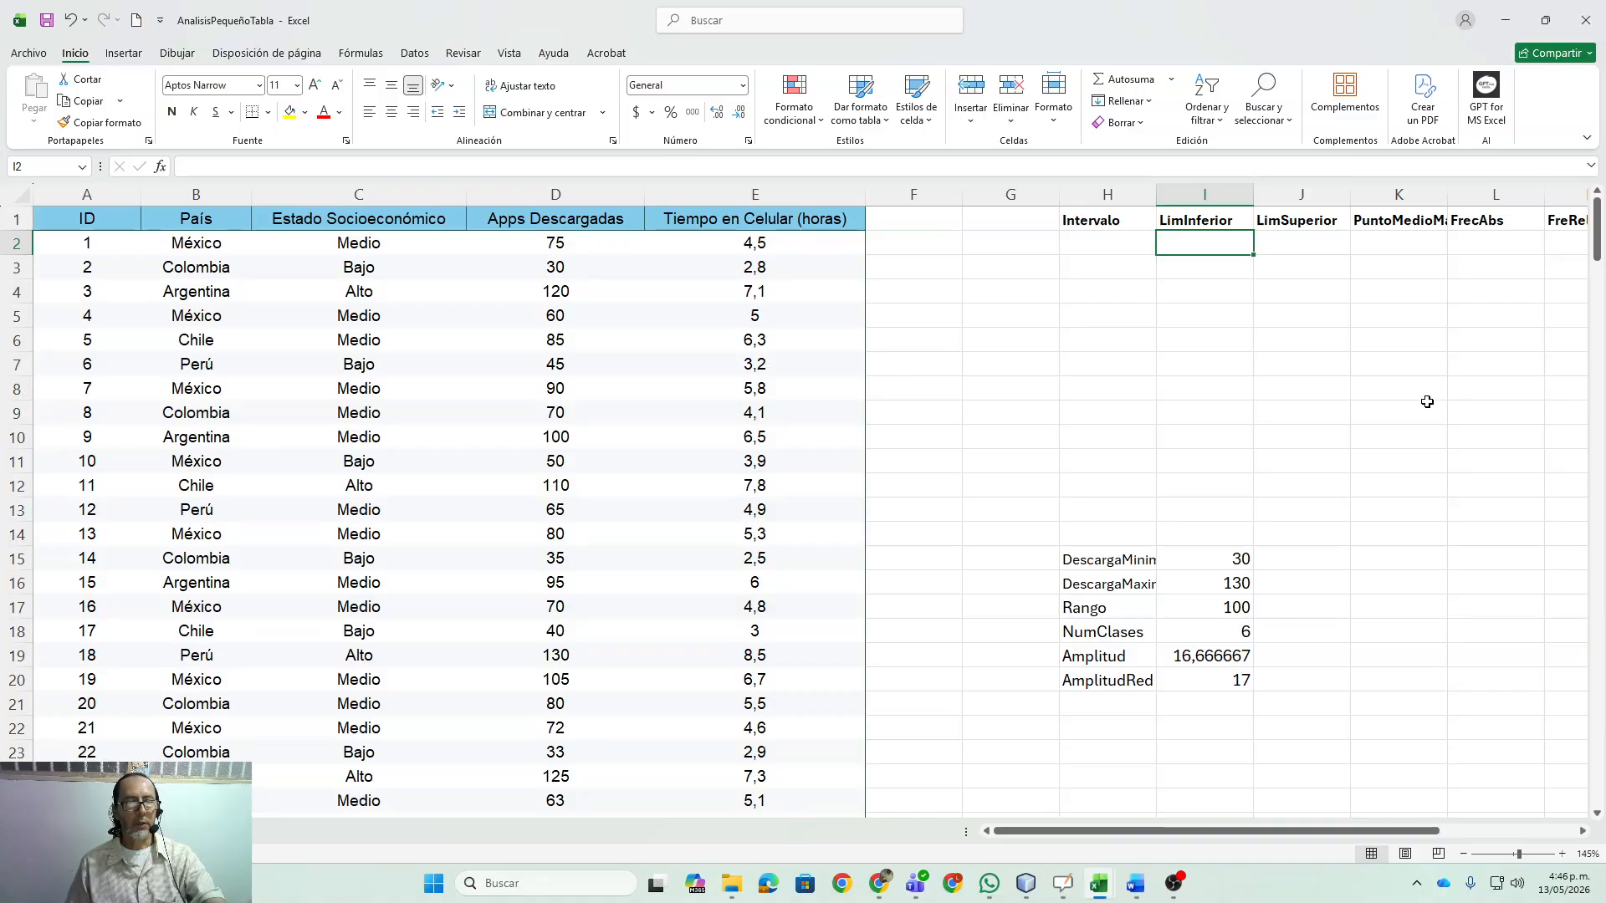
{"action": "type", "text": "="}
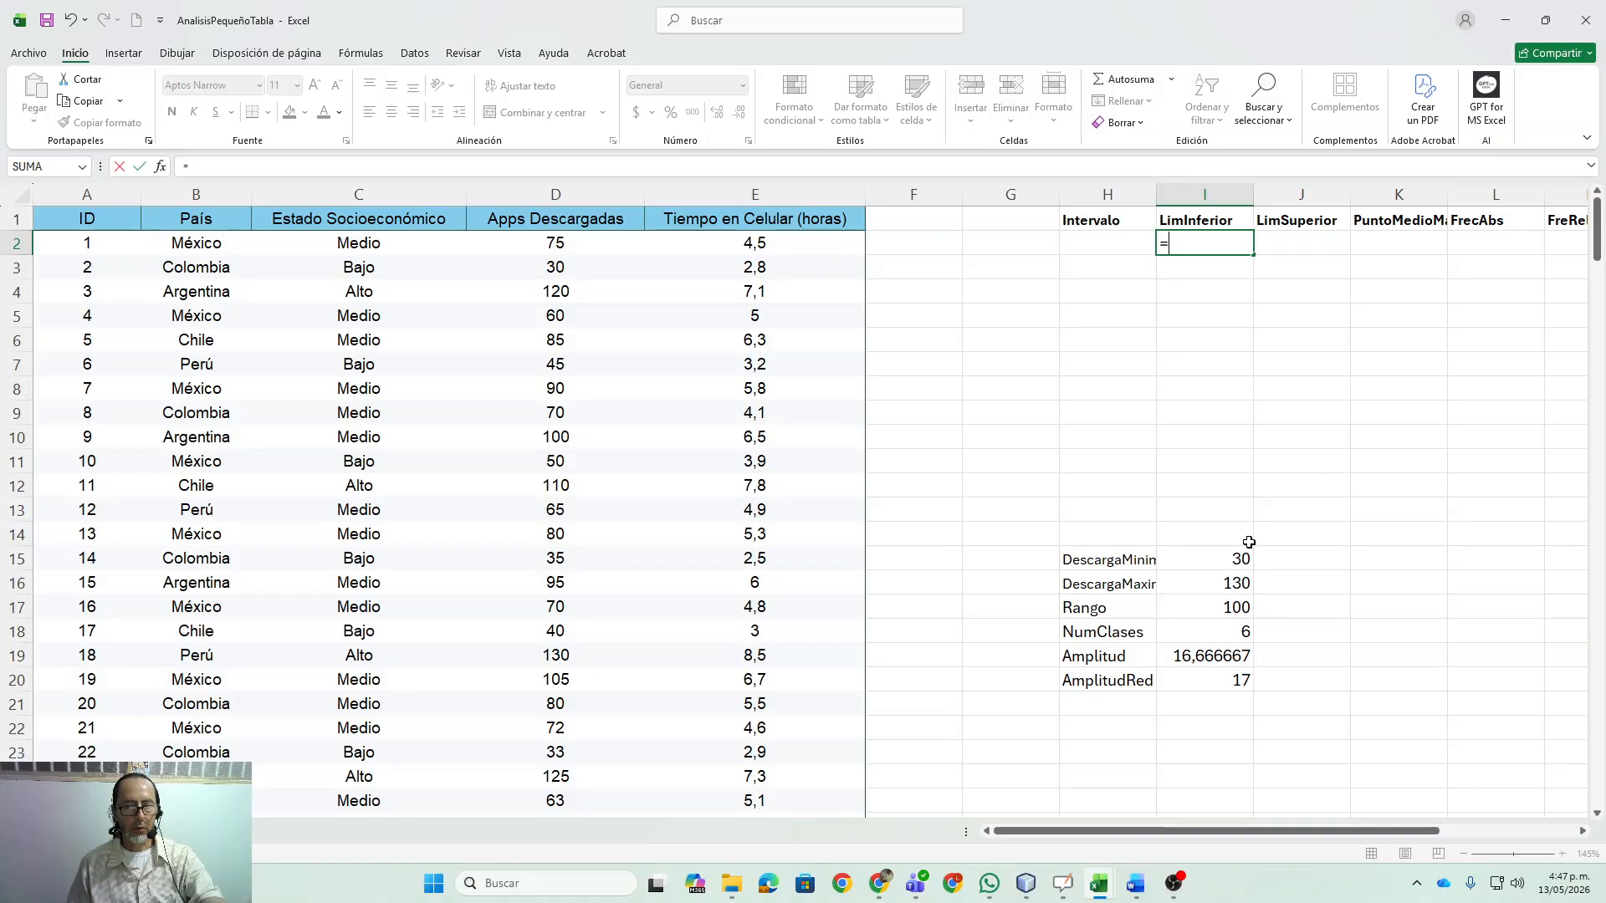
{"action": "left_click", "coordinate": [1228, 560]}
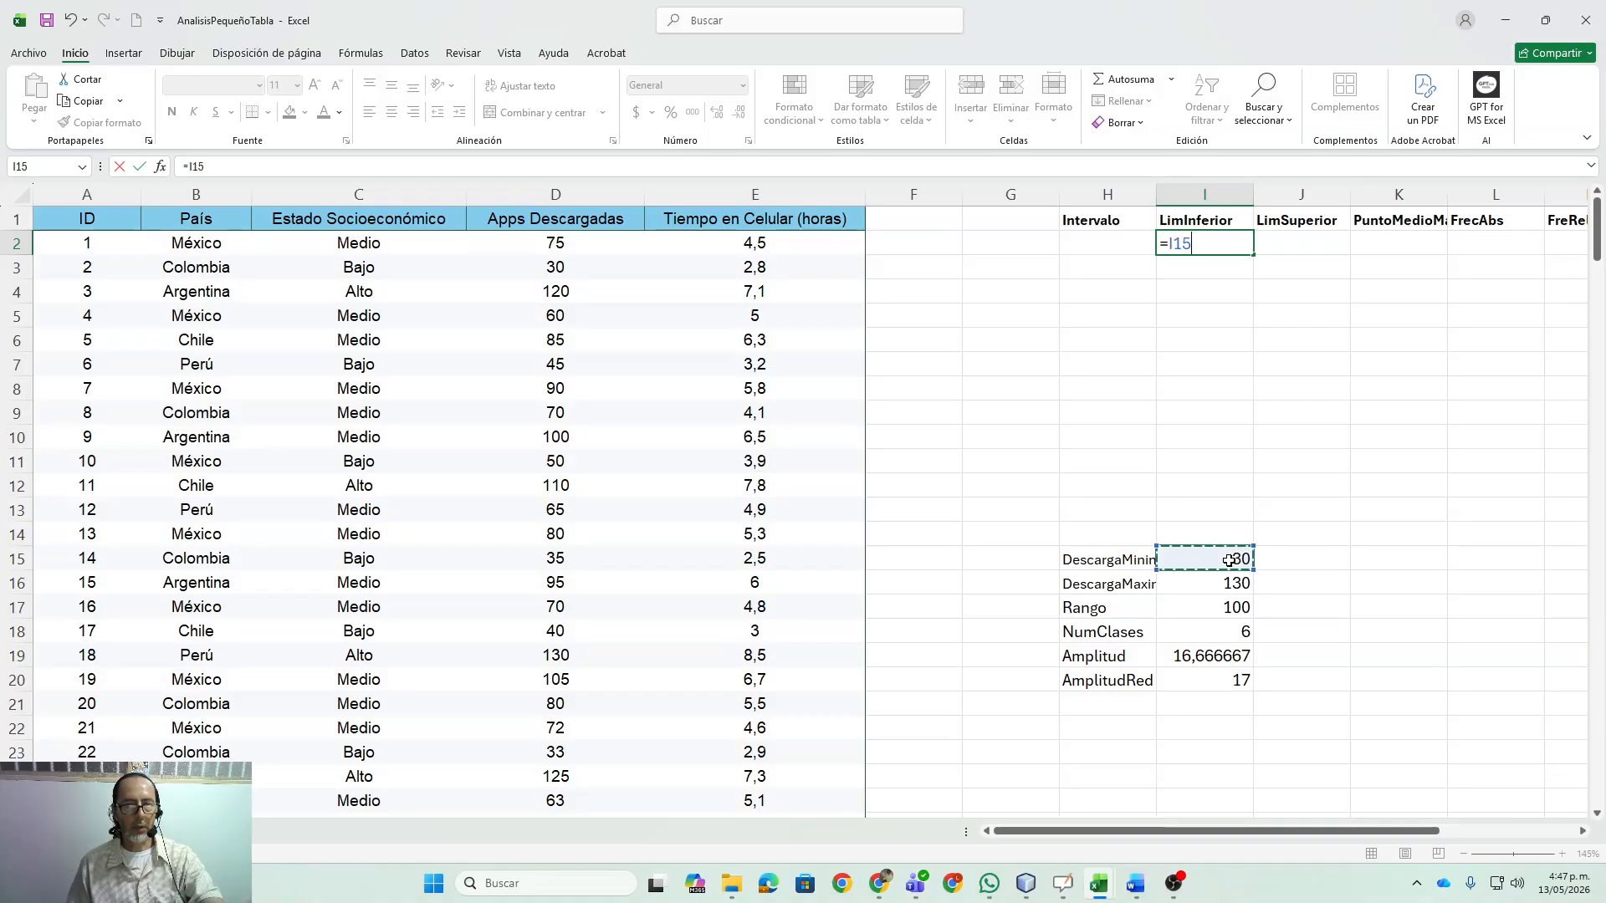
{"action": "key", "text": "Return"}
- Calculate the first class's upper limit in J2 with =I2+$I$20, keeping the rounded class width as an absolute reference
{"action": "key", "text": "Up"}
{"action": "key", "text": "Right"}
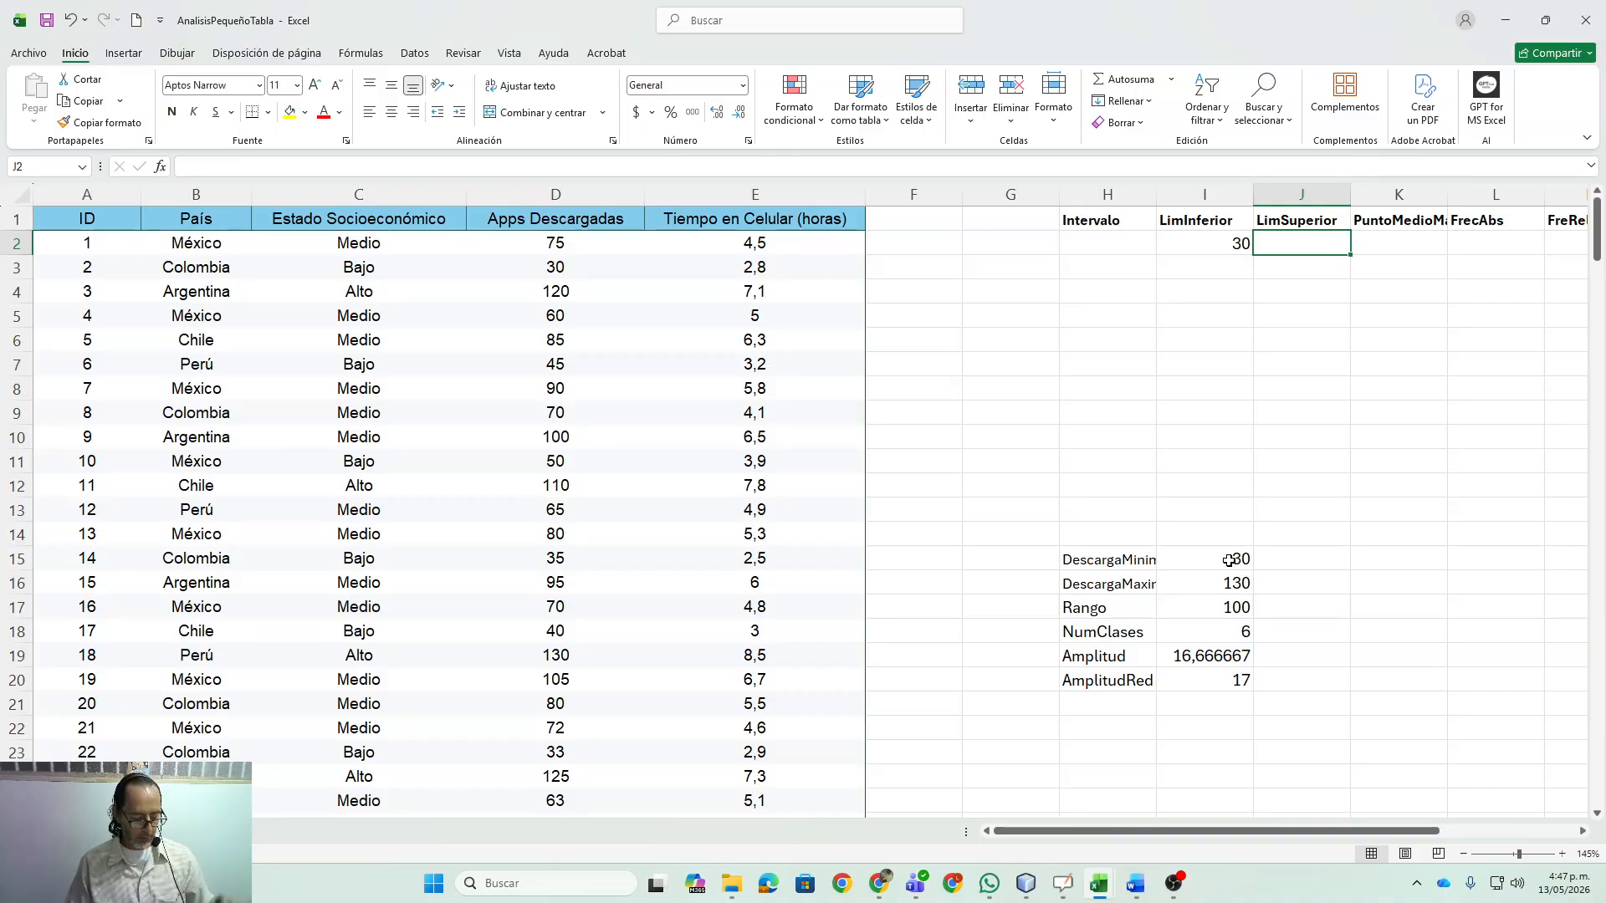
{"action": "type", "text": "="}
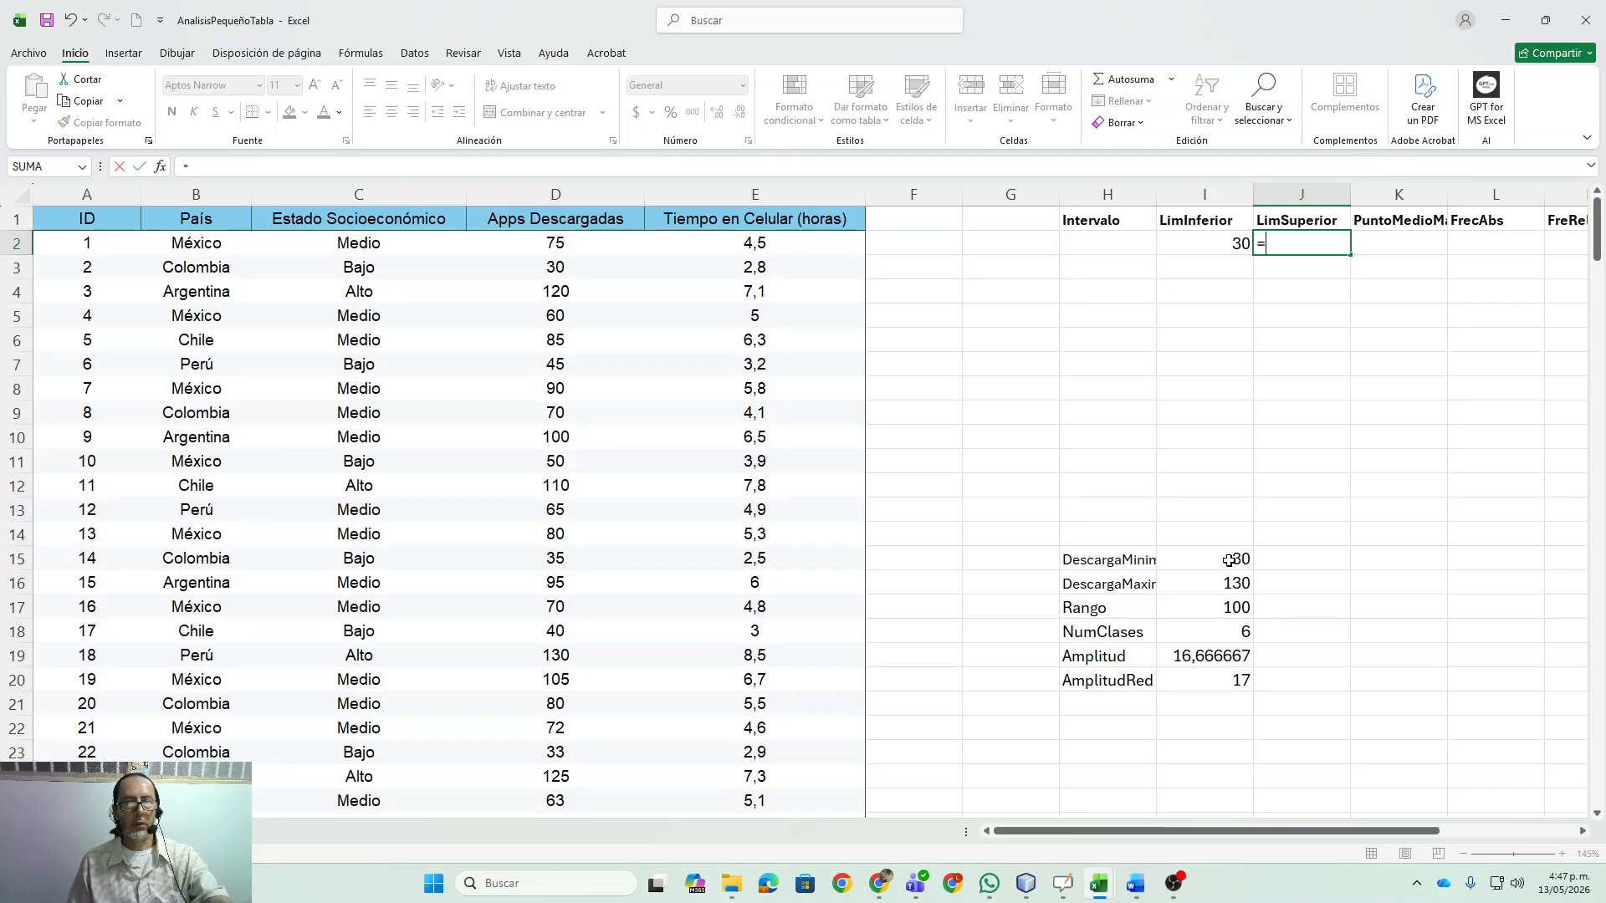
{"action": "left_click", "coordinate": [1200, 243]}
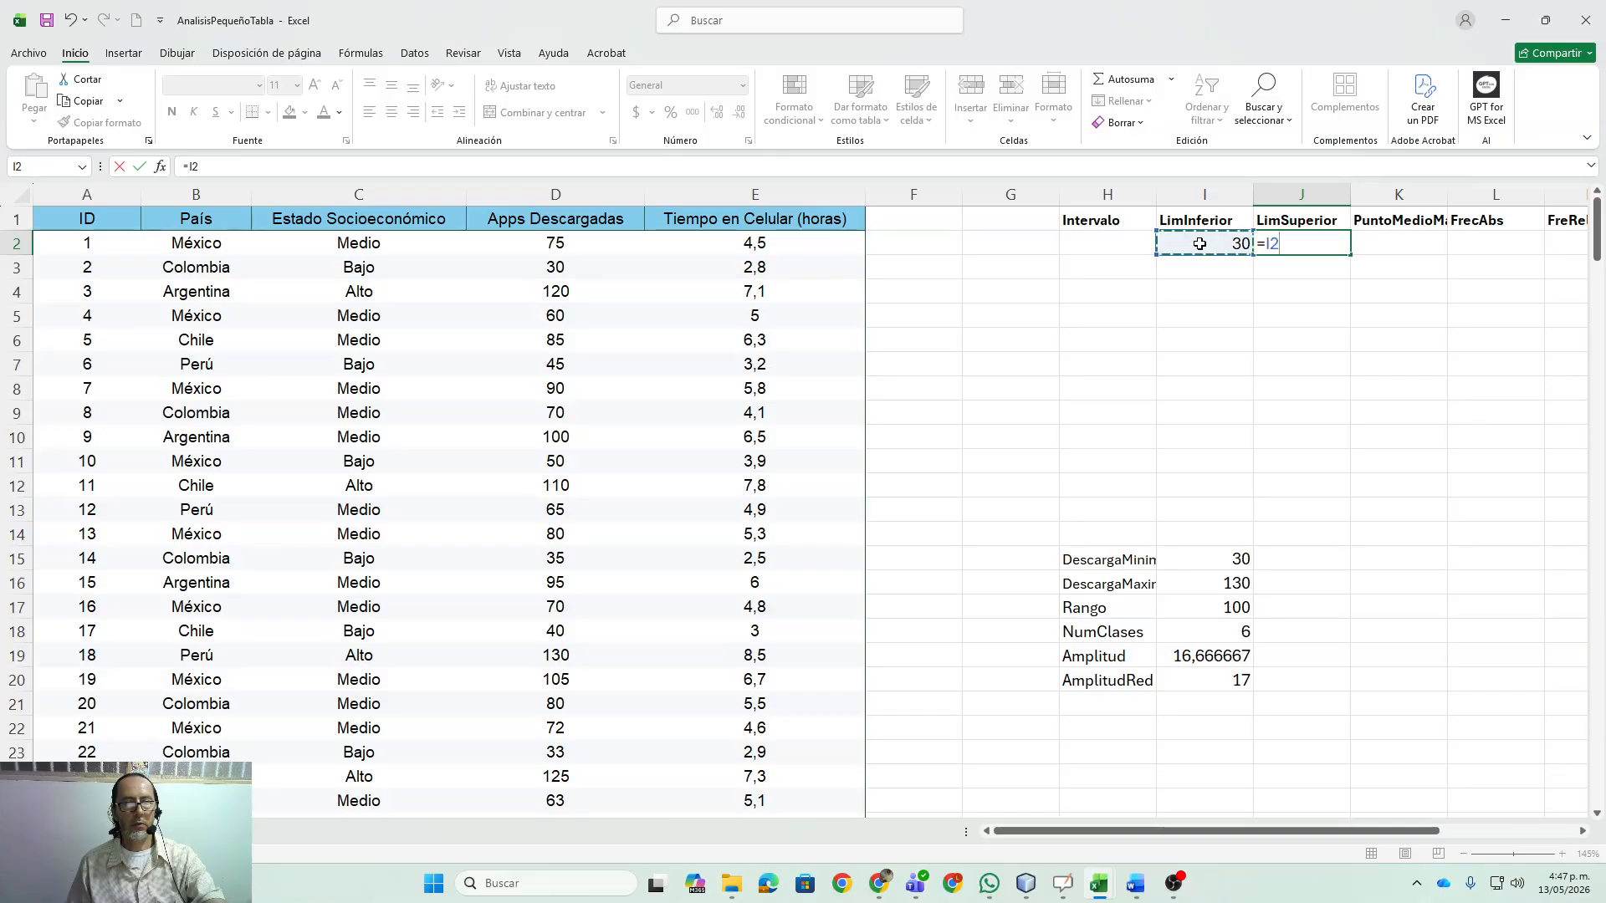
{"action": "type", "text": "+"}
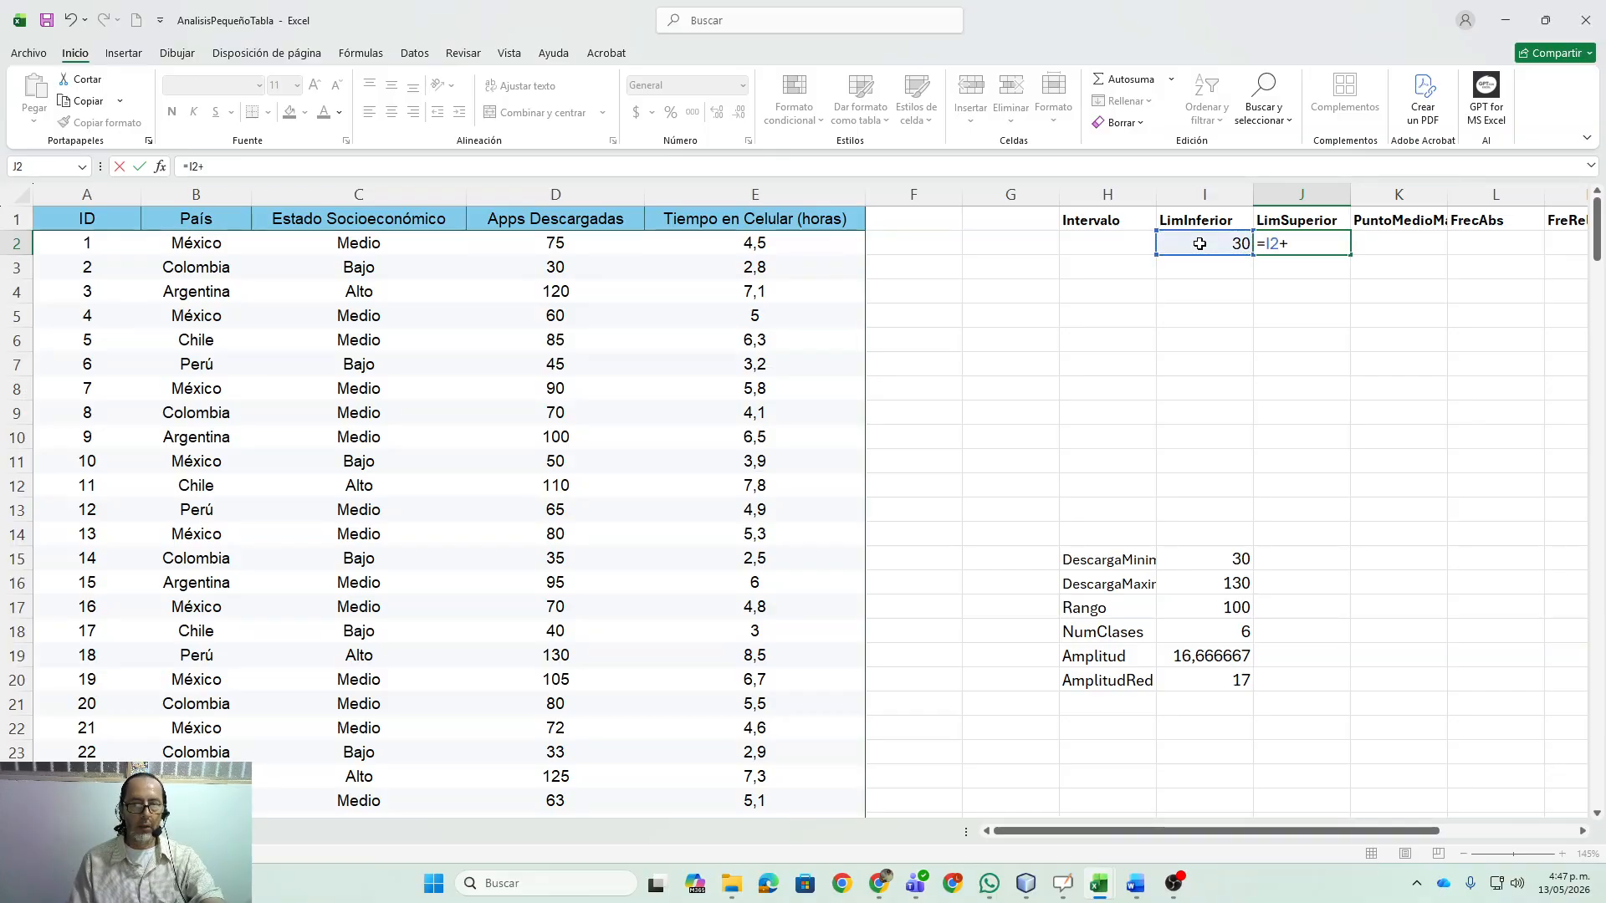
{"action": "left_click", "coordinate": [1245, 683]}
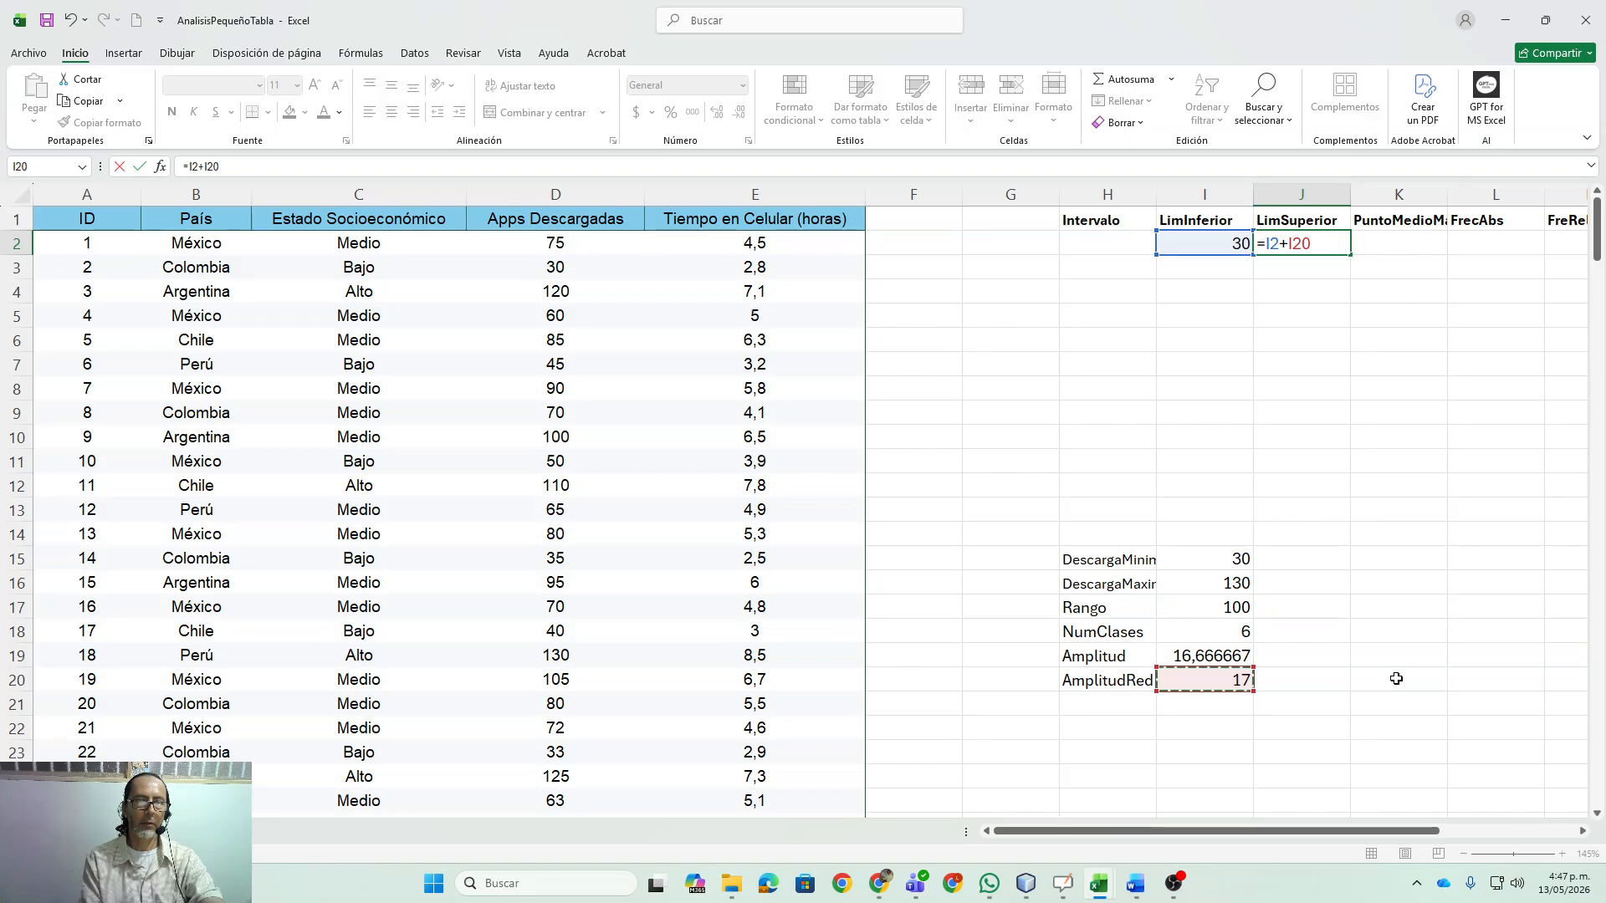
{"action": "key", "text": "F4"}
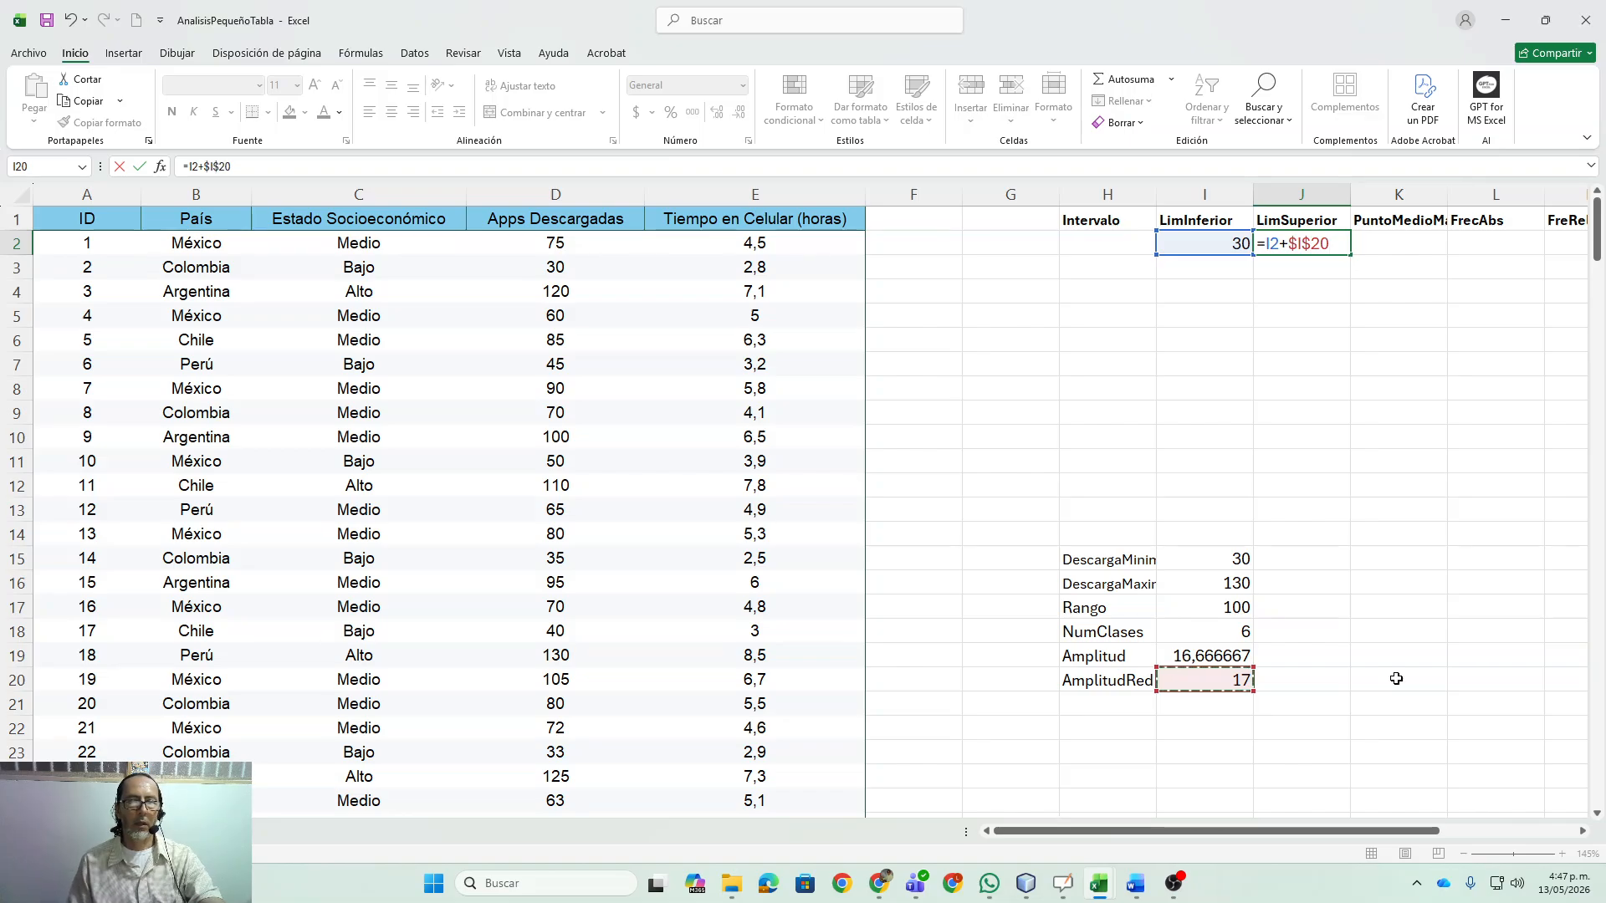
{"action": "key", "text": "Return"}
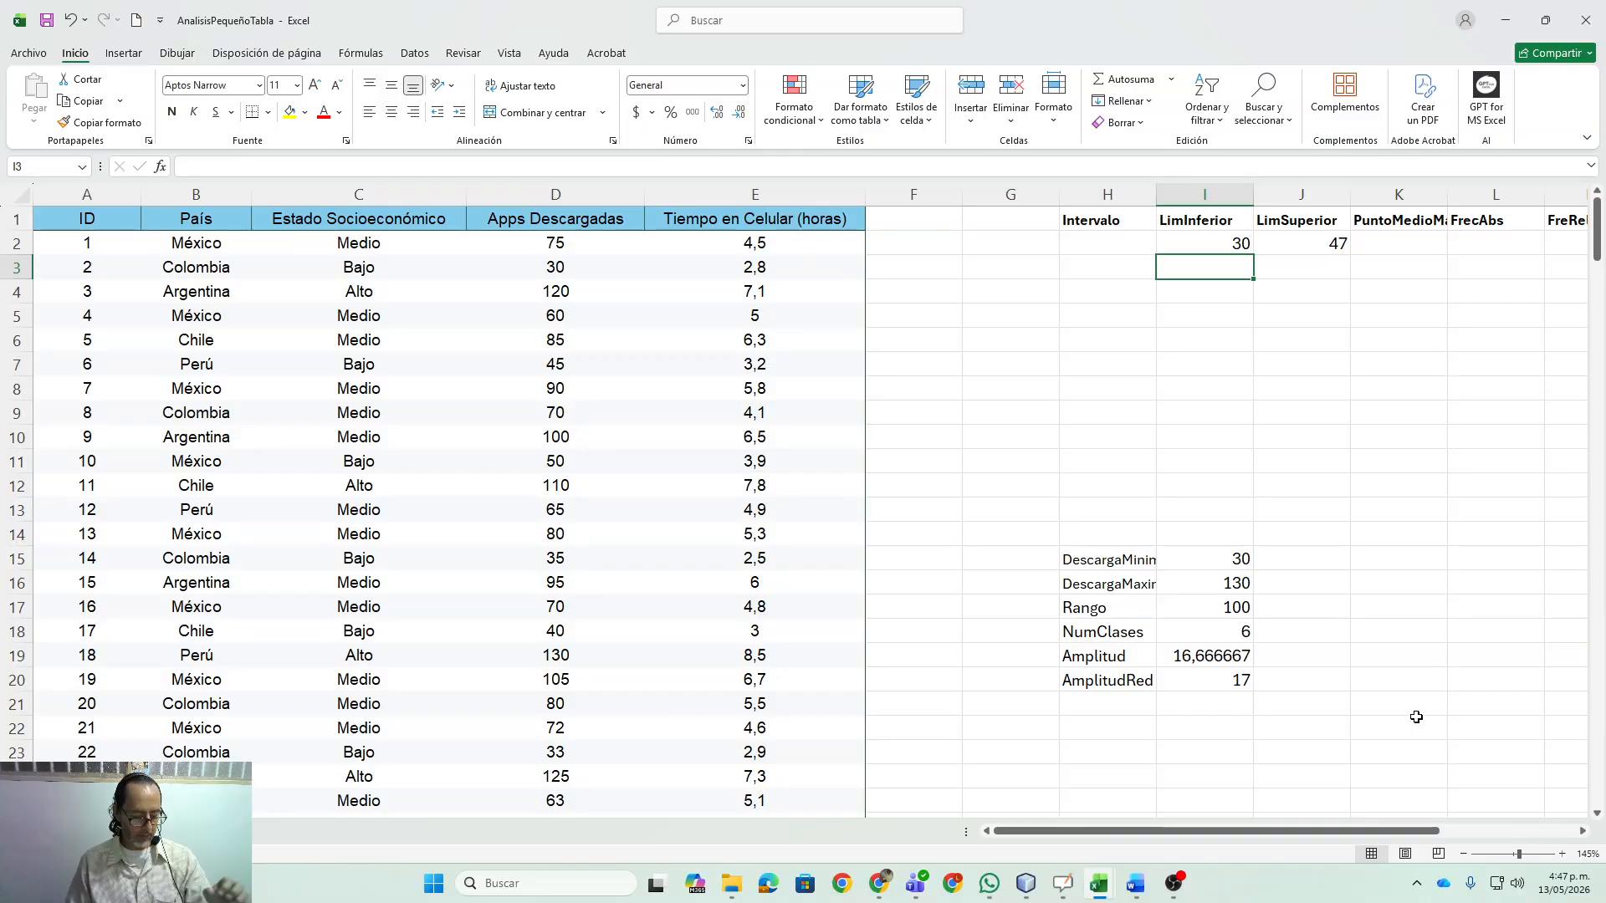
- Set the second class's lower limit in I3 to the previous upper limit with =J2
{"action": "type", "text": "="}
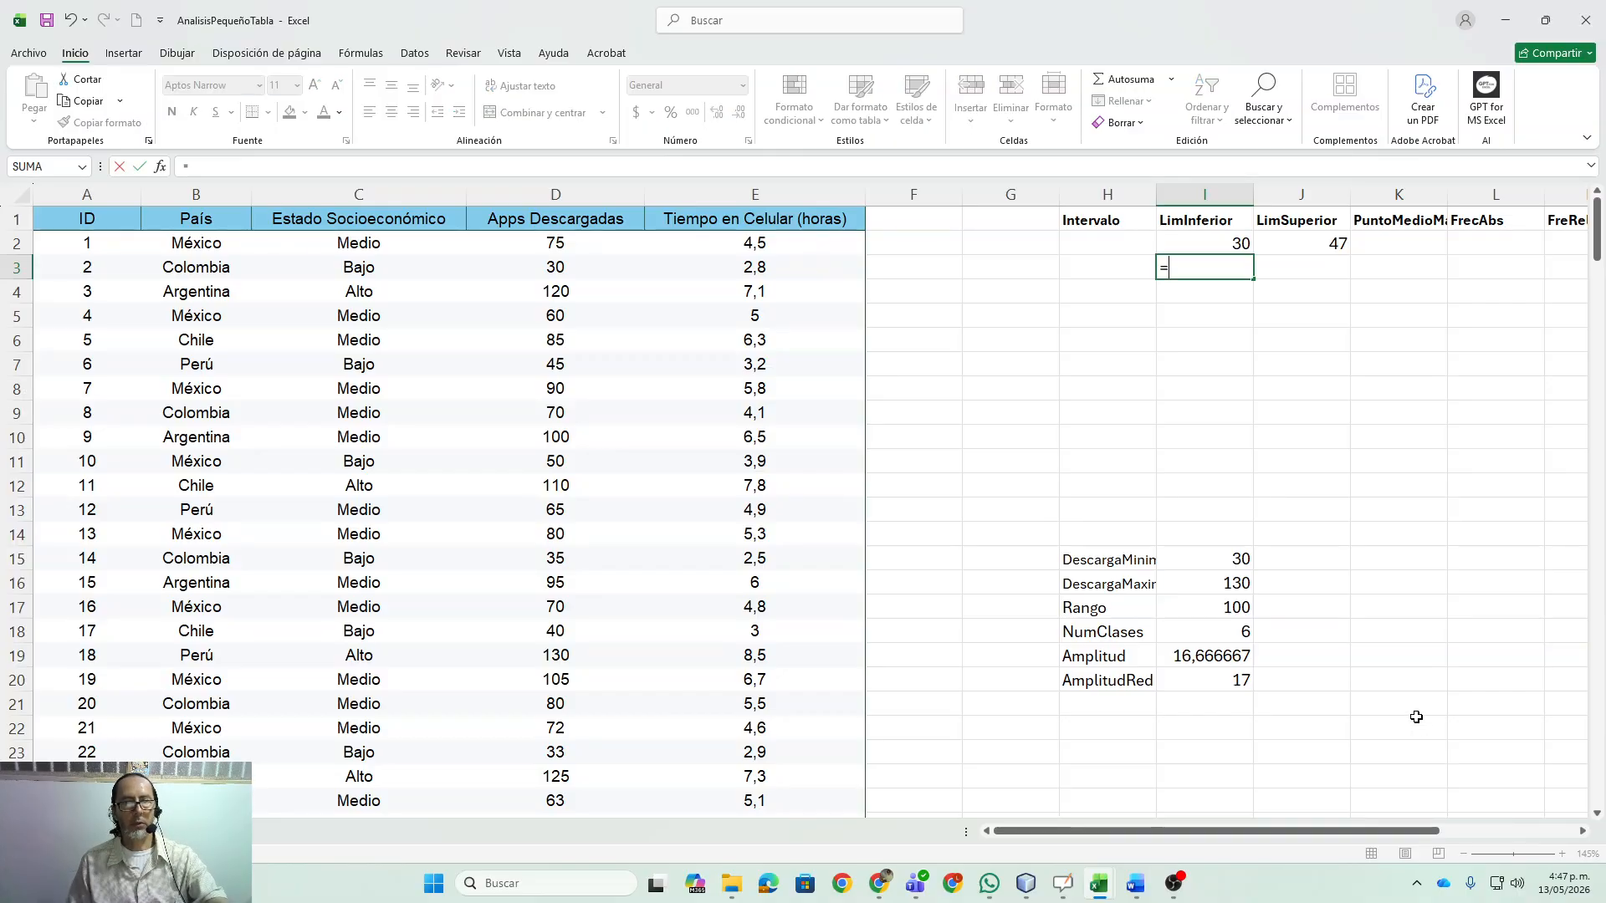
{"action": "left_click", "coordinate": [1335, 244]}
{"action": "key", "text": "Return"}
- Copy the upper limit formula from J2 down to J3 for the second class
{"action": "key", "text": "Up"}
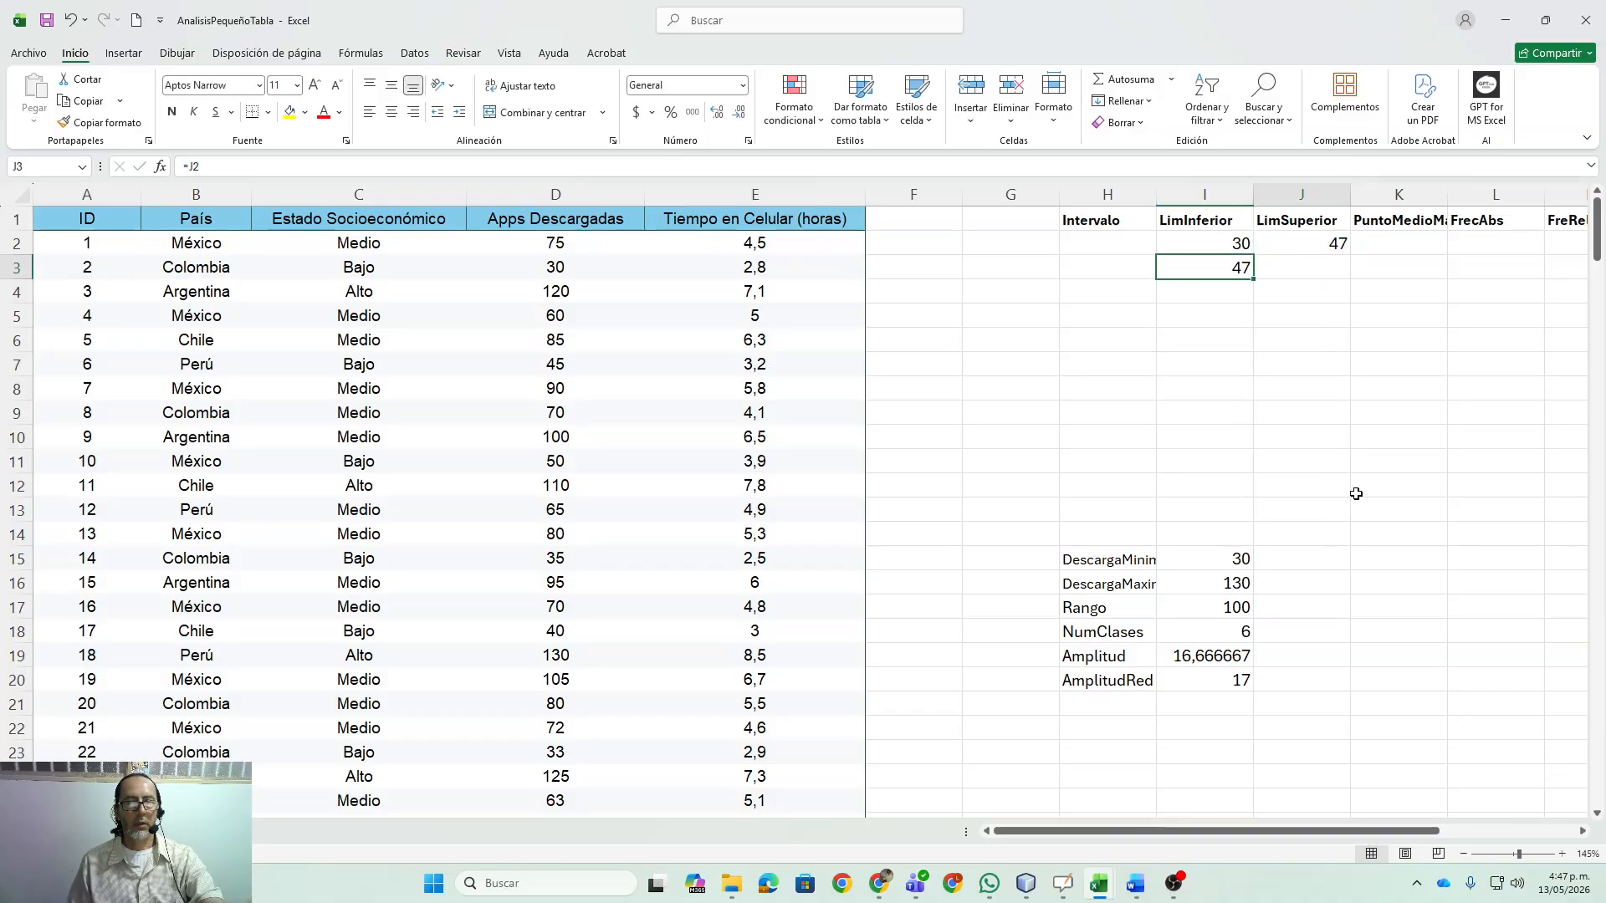
{"action": "key", "text": "Right"}
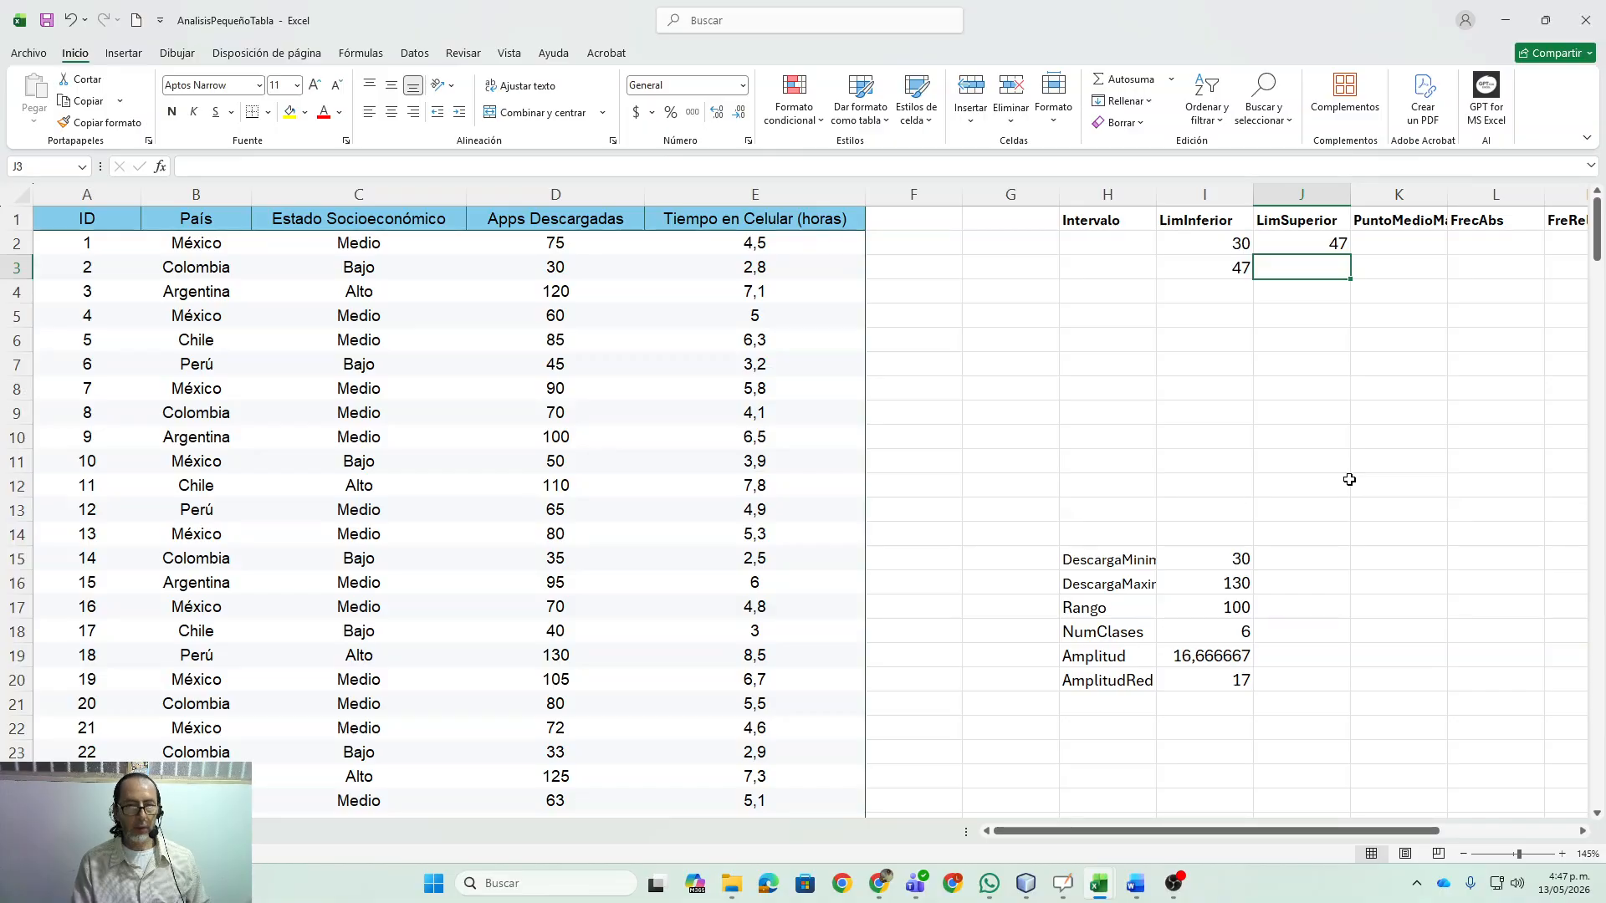
{"action": "type", "text": "="}
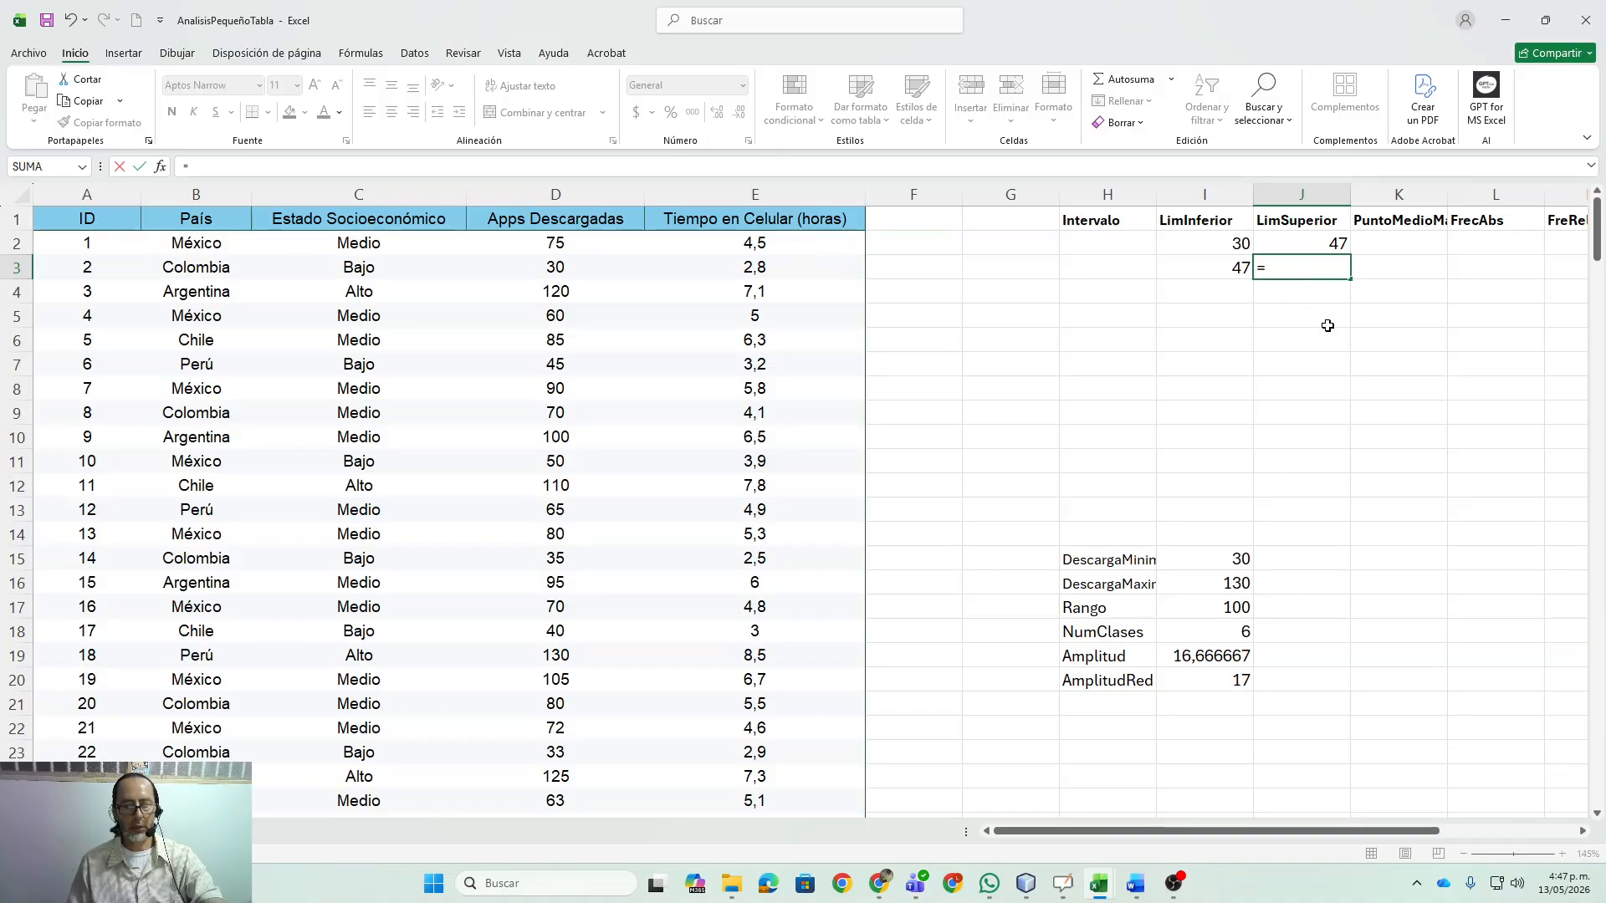
{"action": "key", "text": "Escape"}
{"action": "key", "text": "Up"}
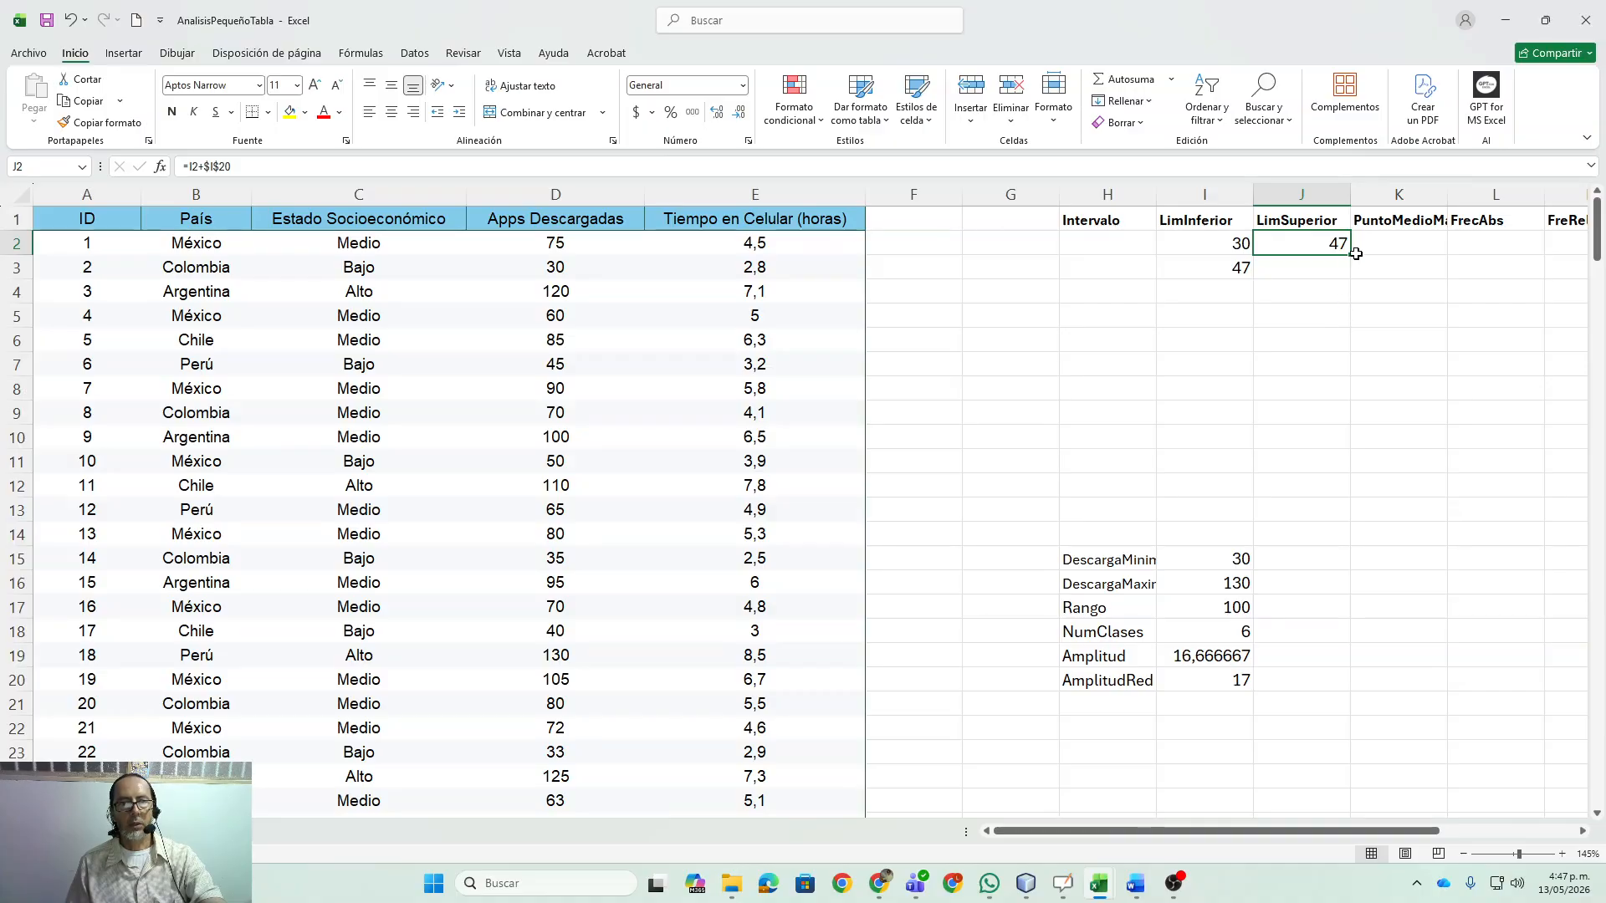
{"action": "left_click_drag", "start_coordinate": [1352, 258], "coordinate": [1349, 278]}
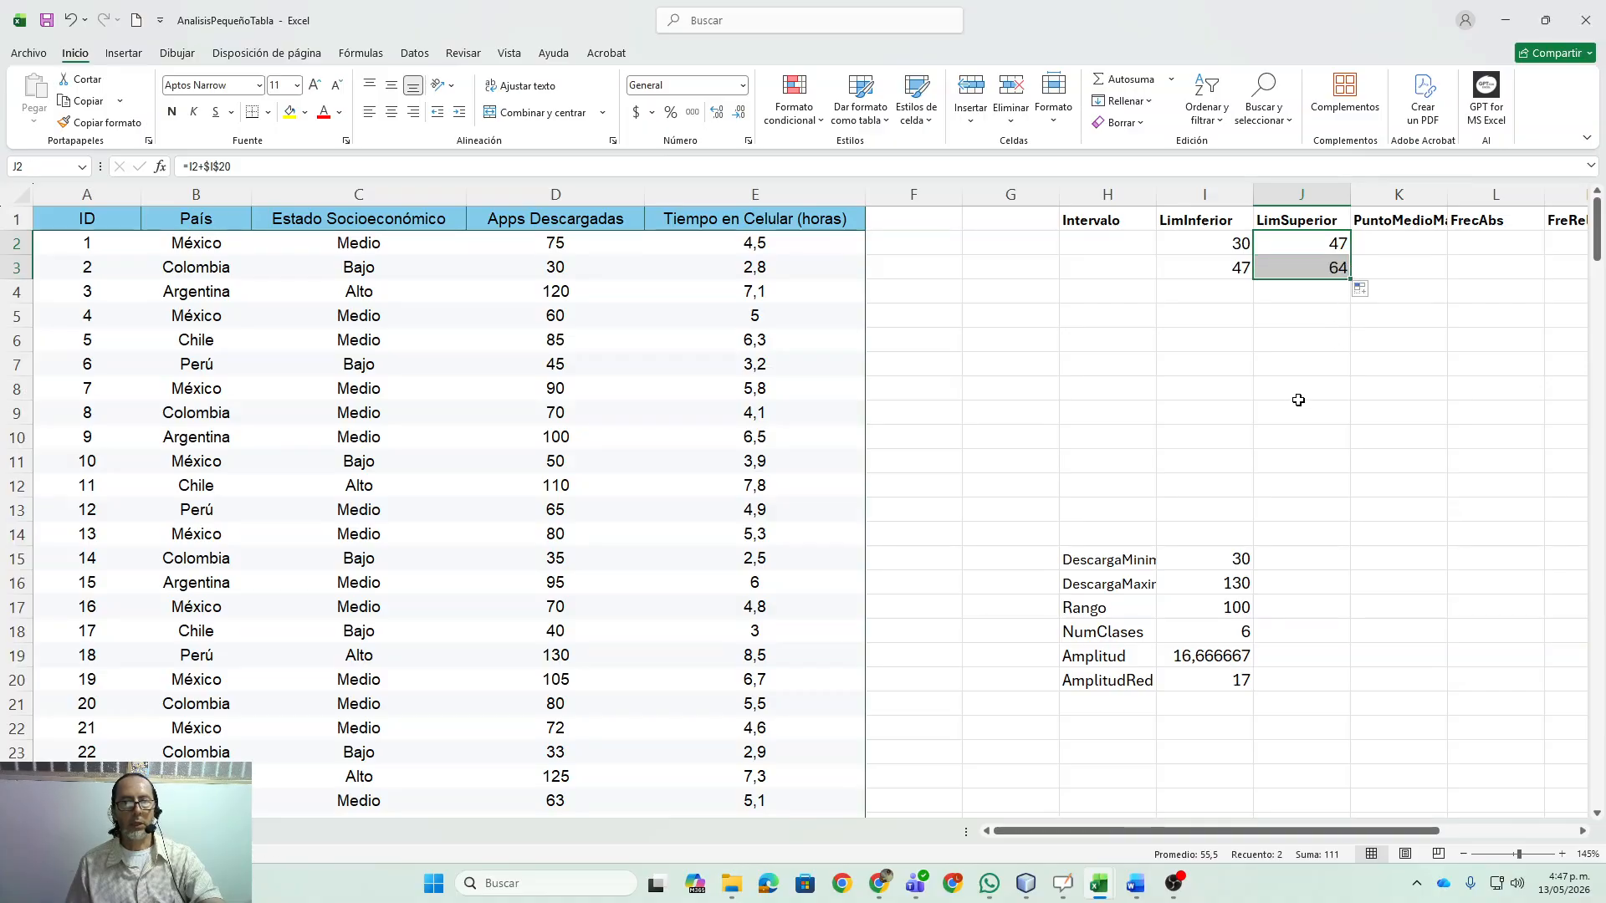
- Fill the lower and upper limit formulas in I3:J3 down to row 7 to complete the six classes
{"action": "left_click", "coordinate": [1238, 268]}
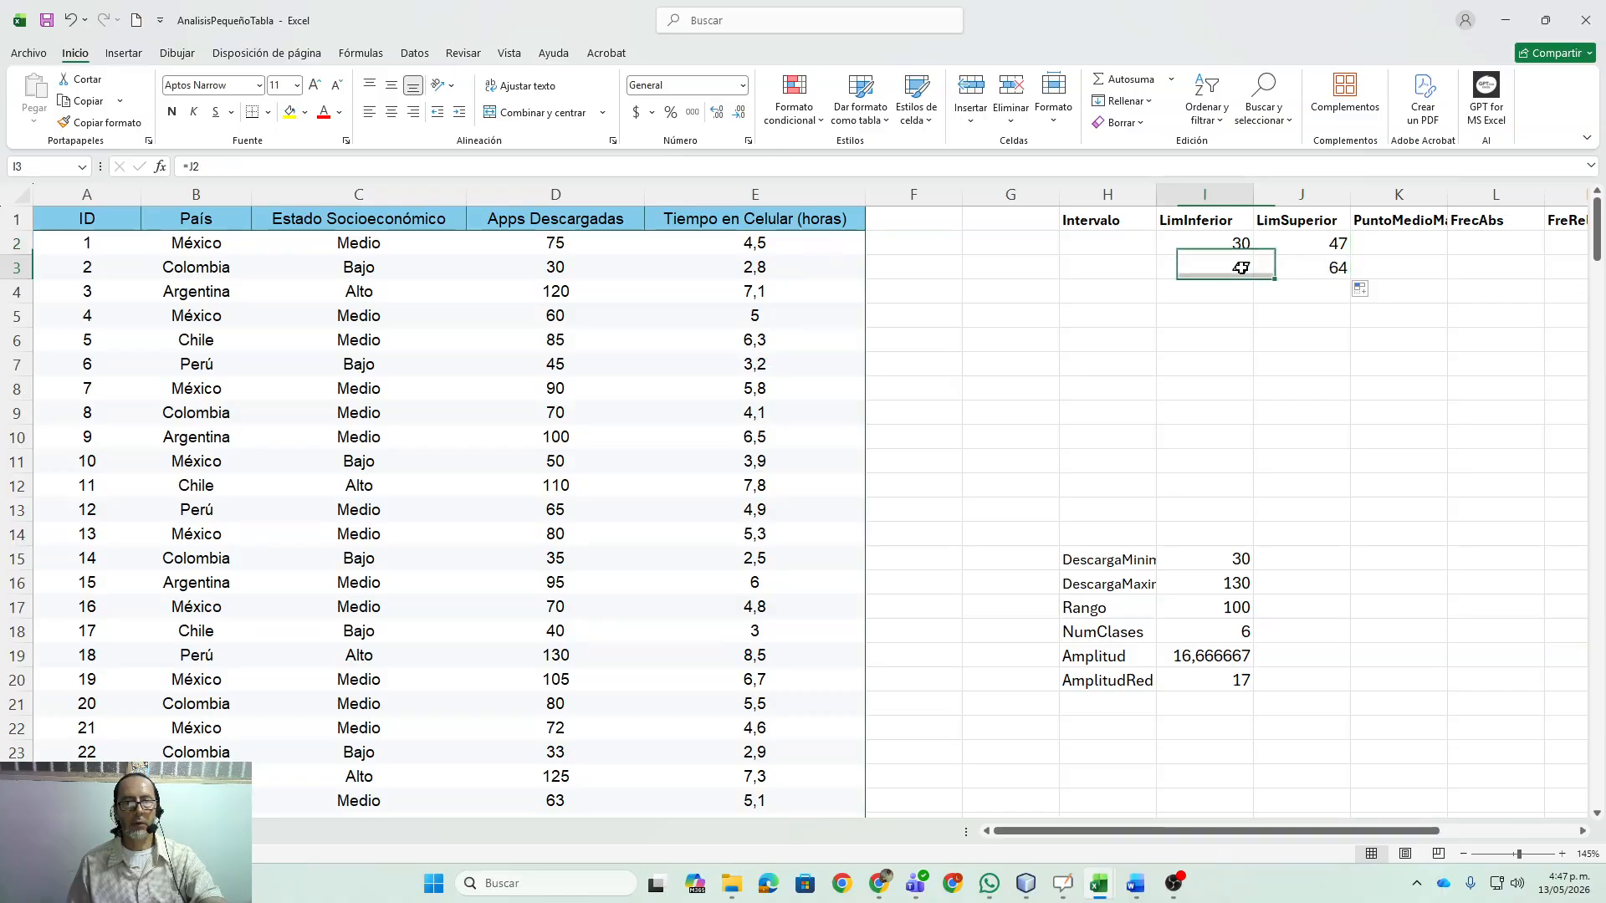
{"action": "left_click", "coordinate": [1284, 270]}
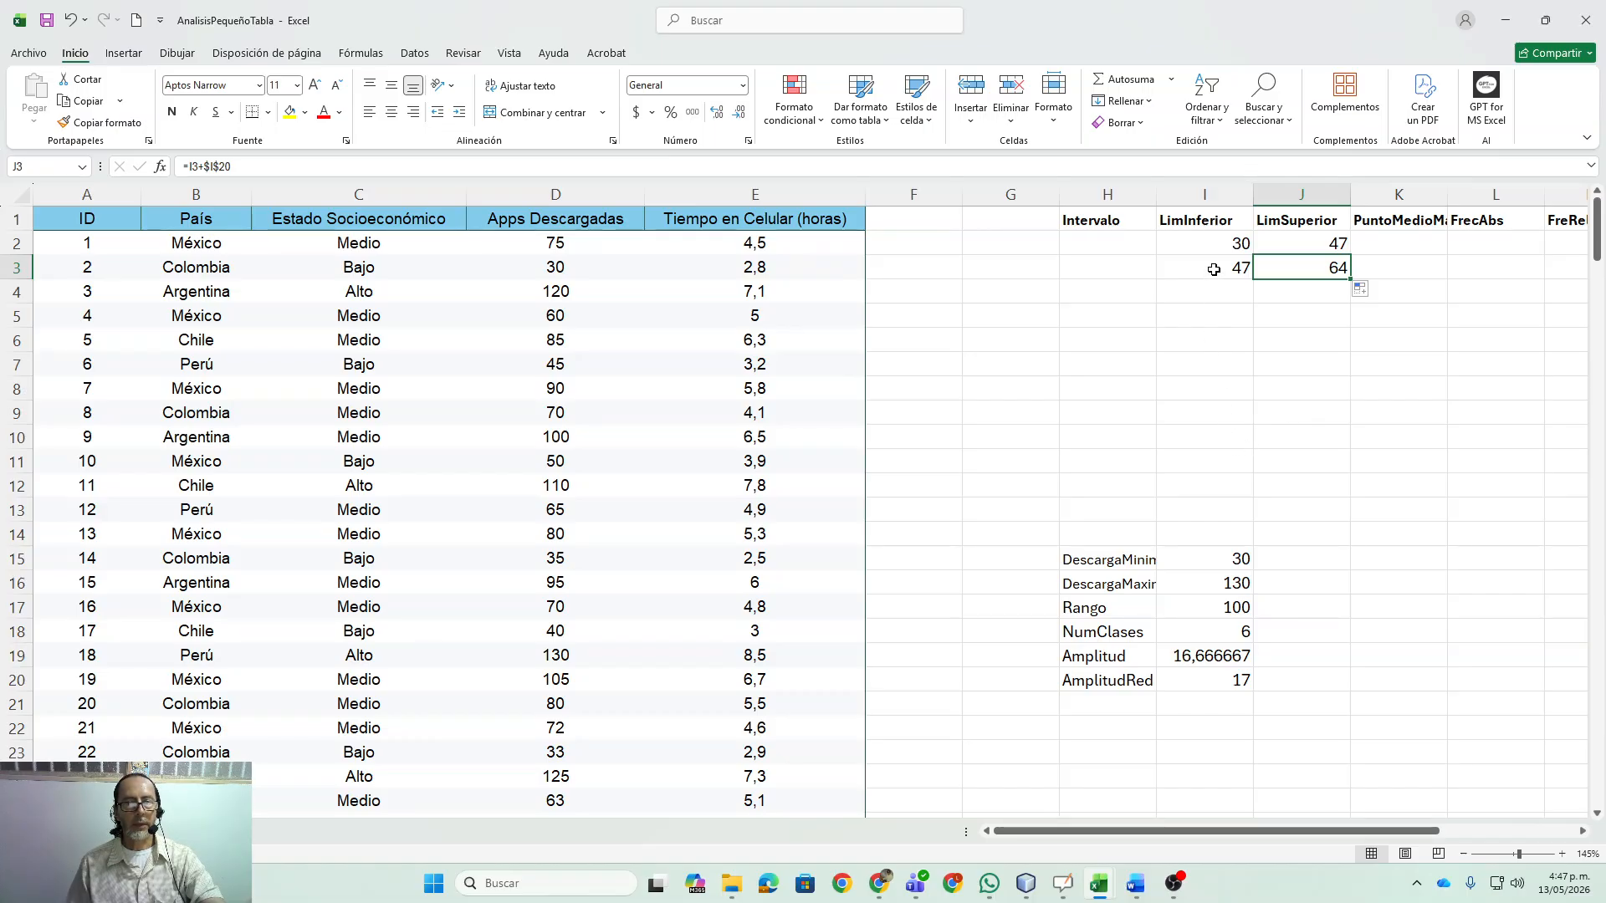
{"action": "left_click_drag", "start_coordinate": [1214, 270], "coordinate": [1353, 368]}
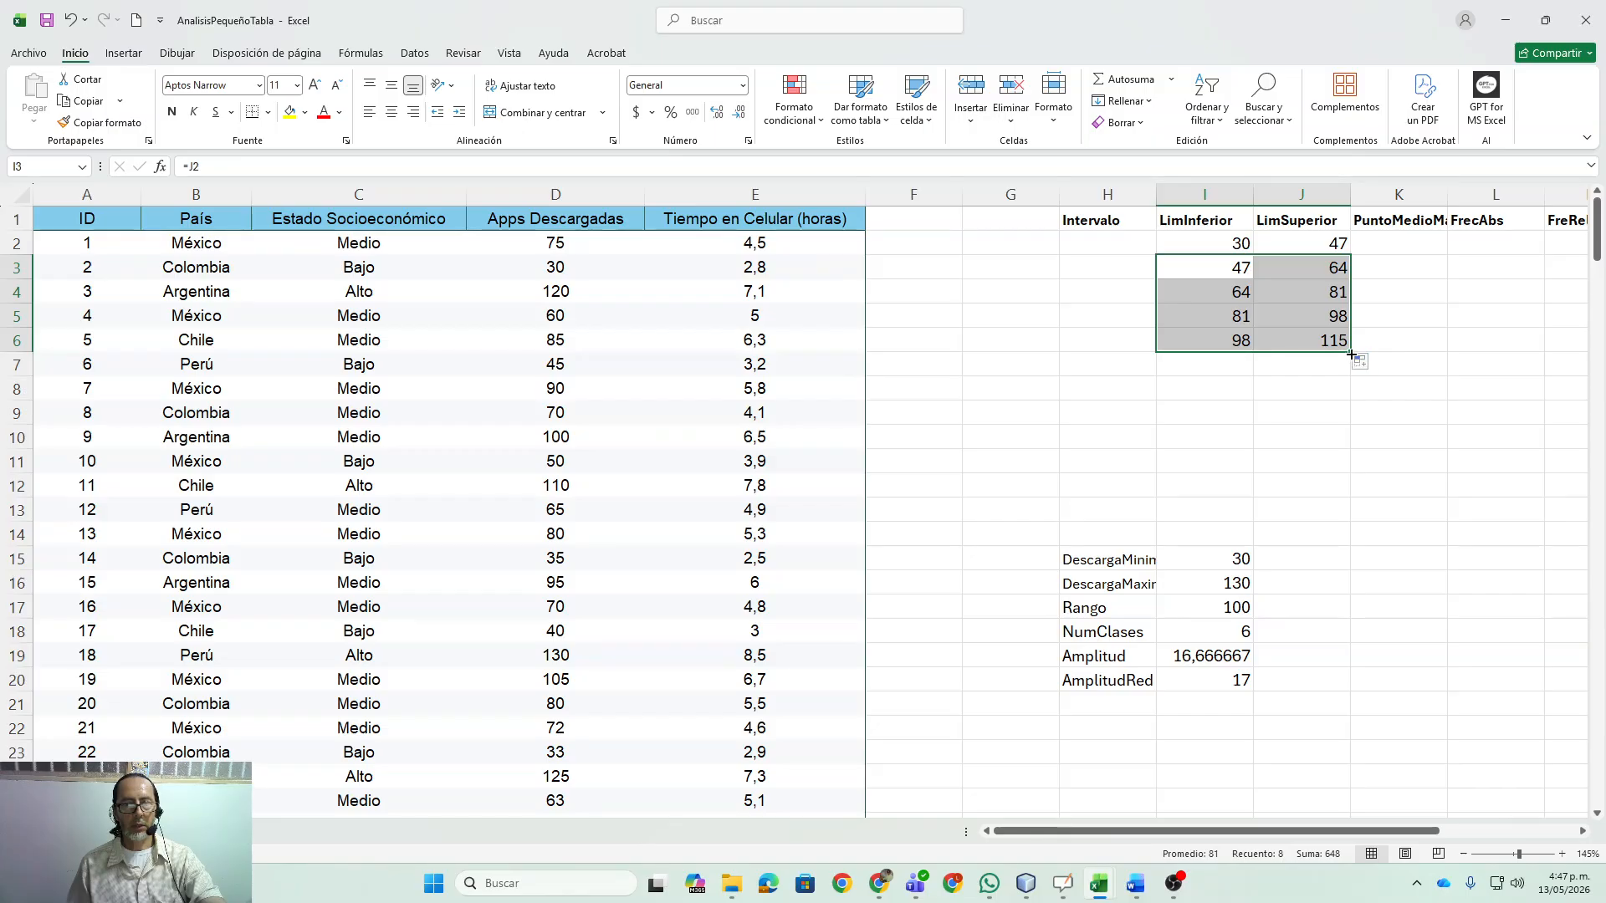
{"action": "left_click_drag", "start_coordinate": [1351, 354], "coordinate": [1350, 374]}
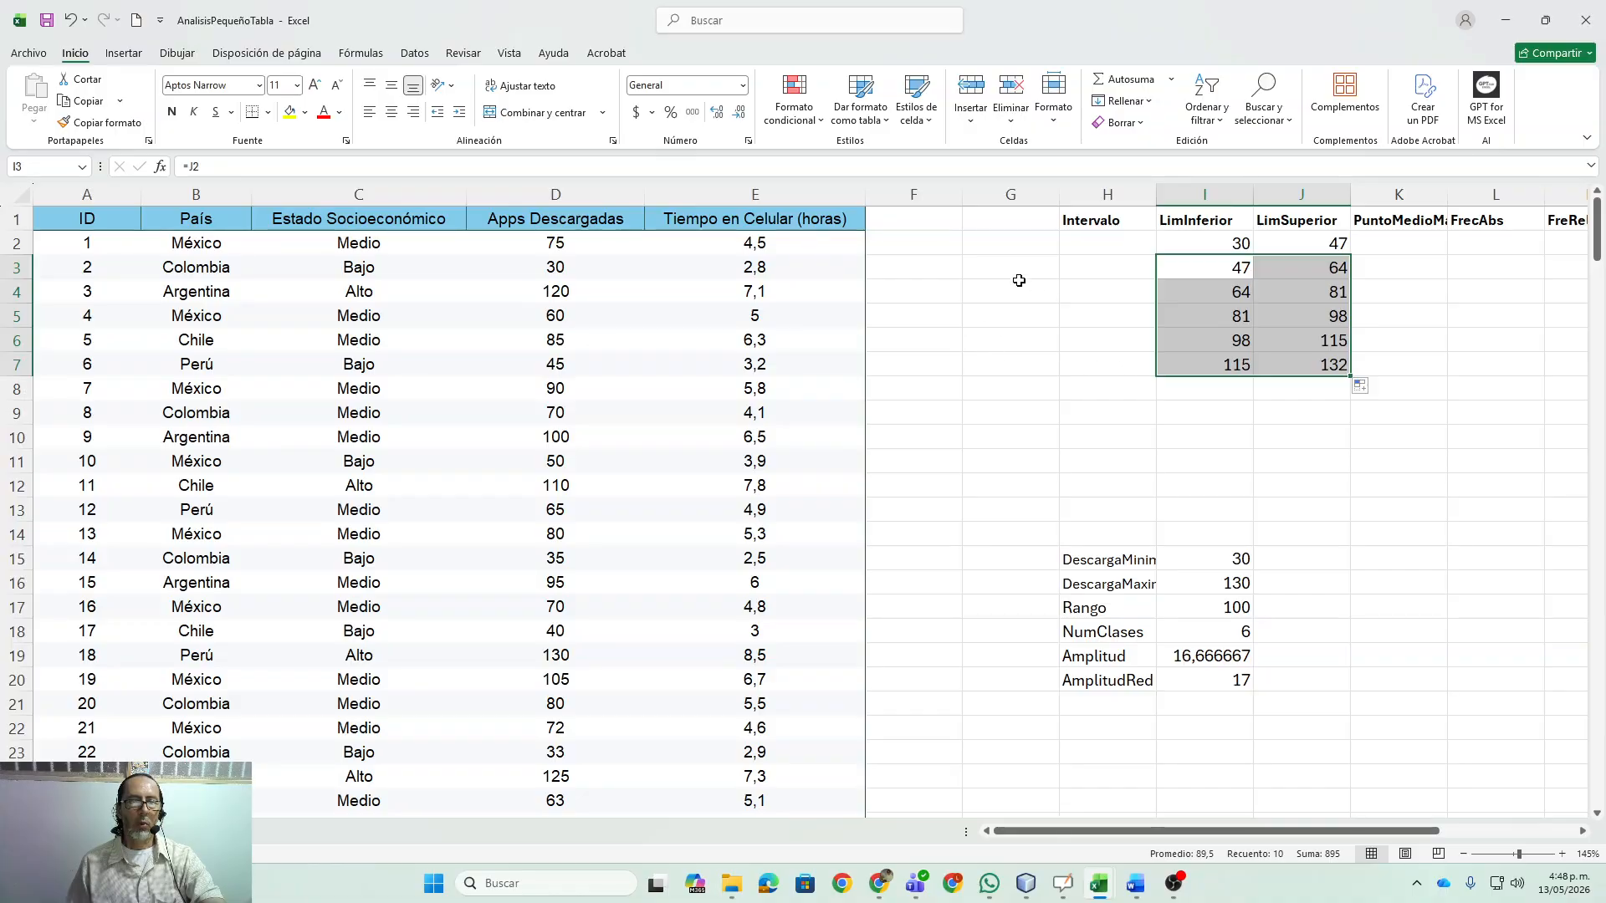
- Number the six classes from 1 to 6 in G2:G7
{"action": "left_click", "coordinate": [1030, 245]}
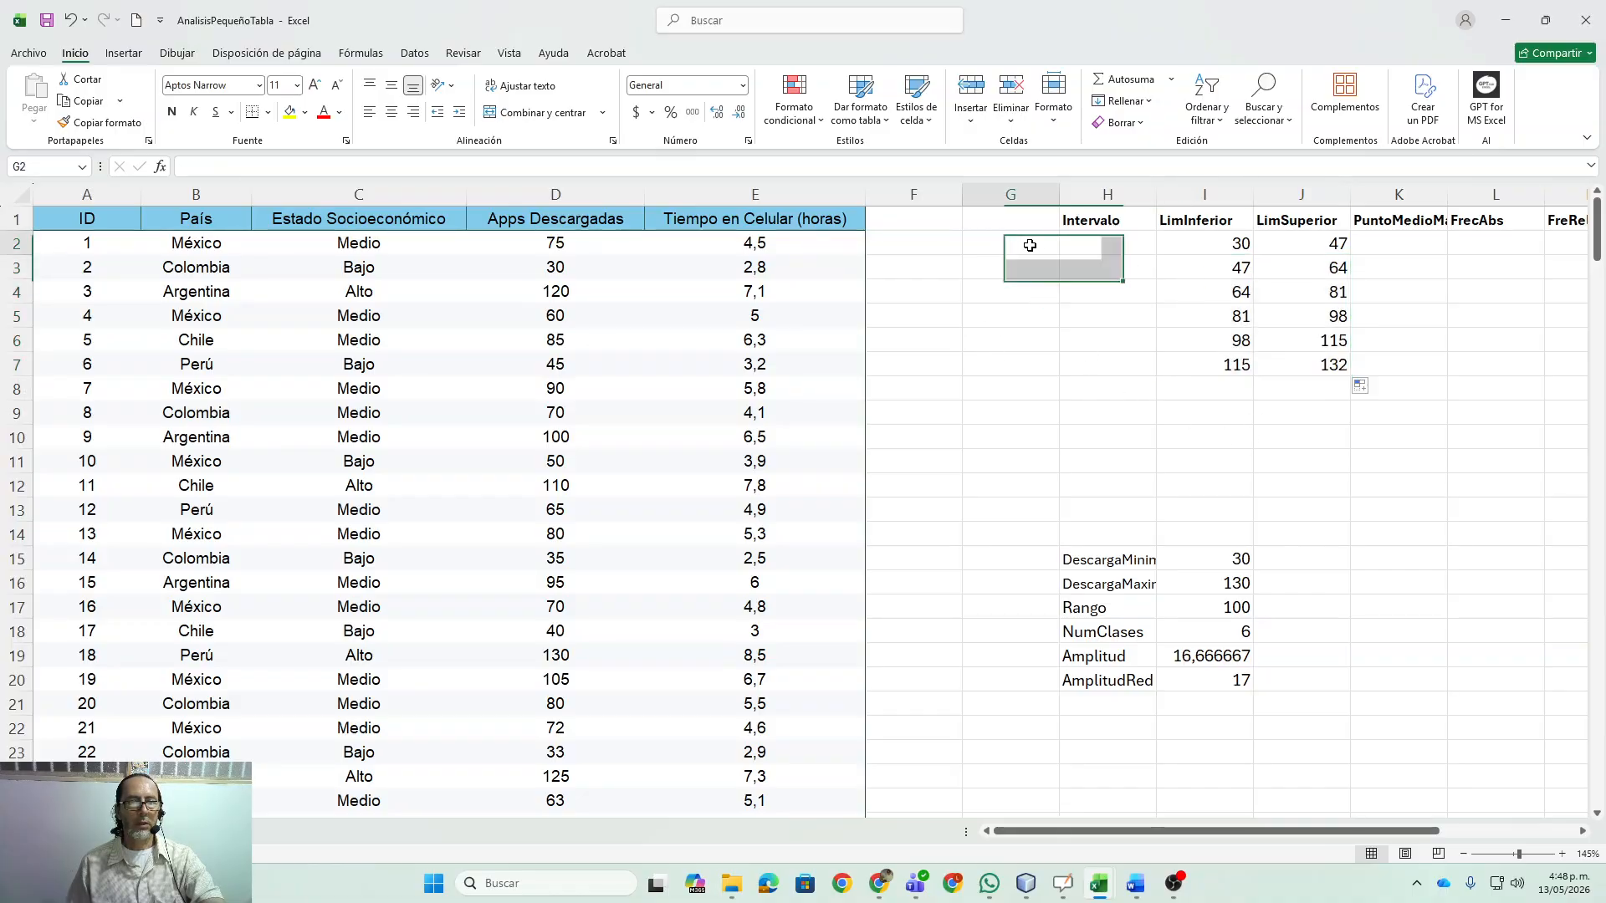
{"action": "type", "text": "1"}
{"action": "key", "text": "Return"}
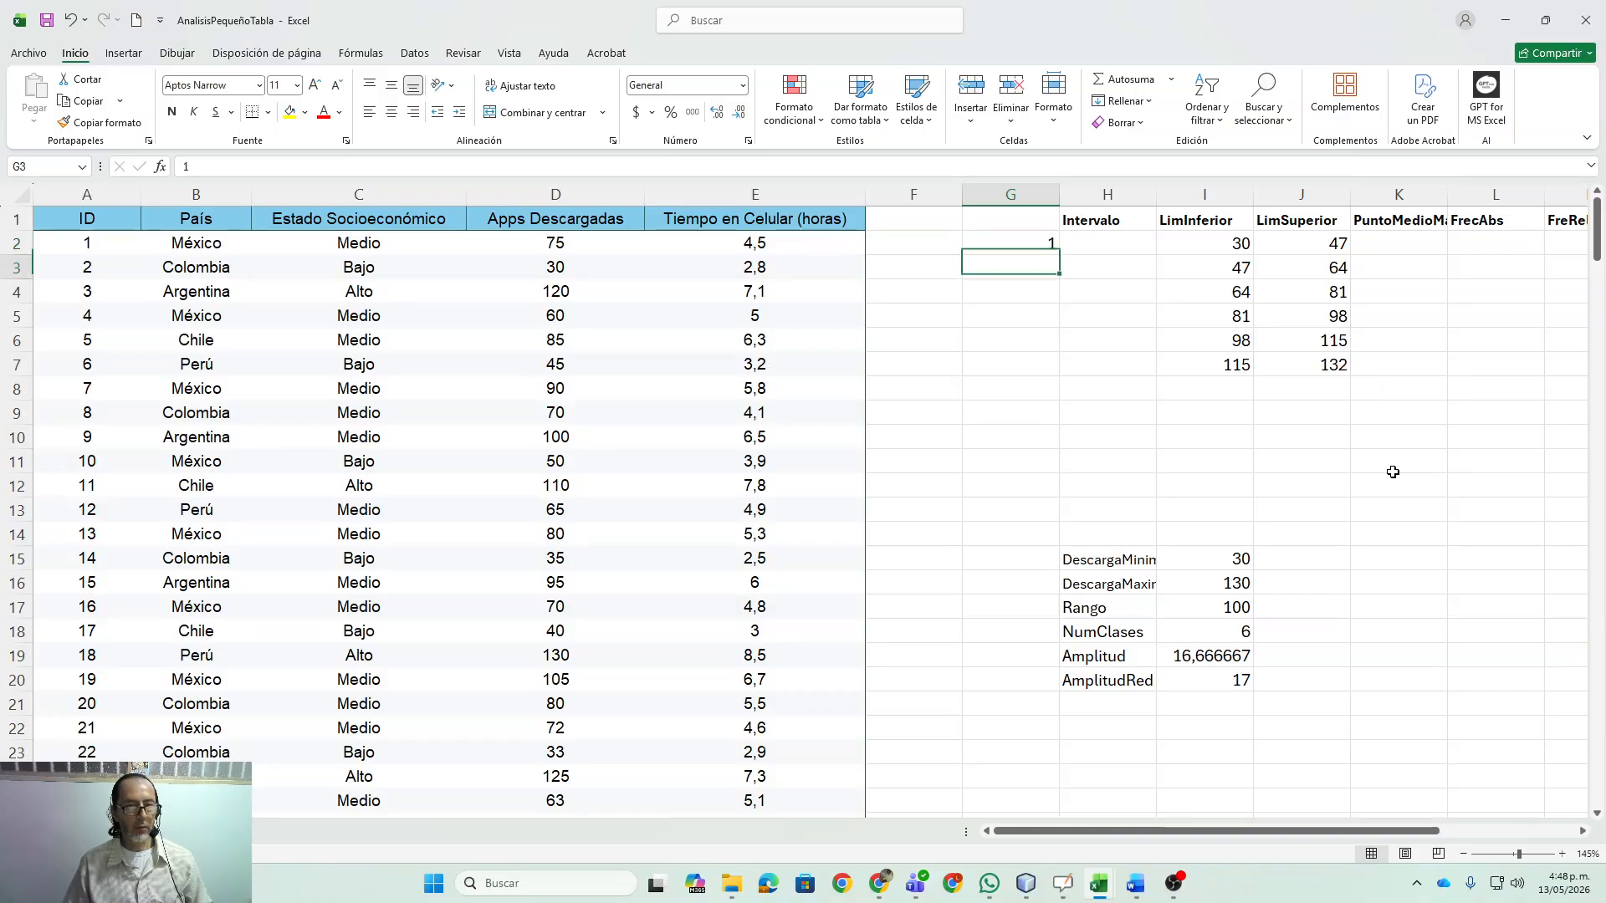
{"action": "type", "text": "2"}
{"action": "key", "text": "Return"}
{"action": "type", "text": "3"}
{"action": "key", "text": "Return"}
{"action": "type", "text": "4"}
{"action": "key", "text": "Return"}
{"action": "type", "text": "5"}
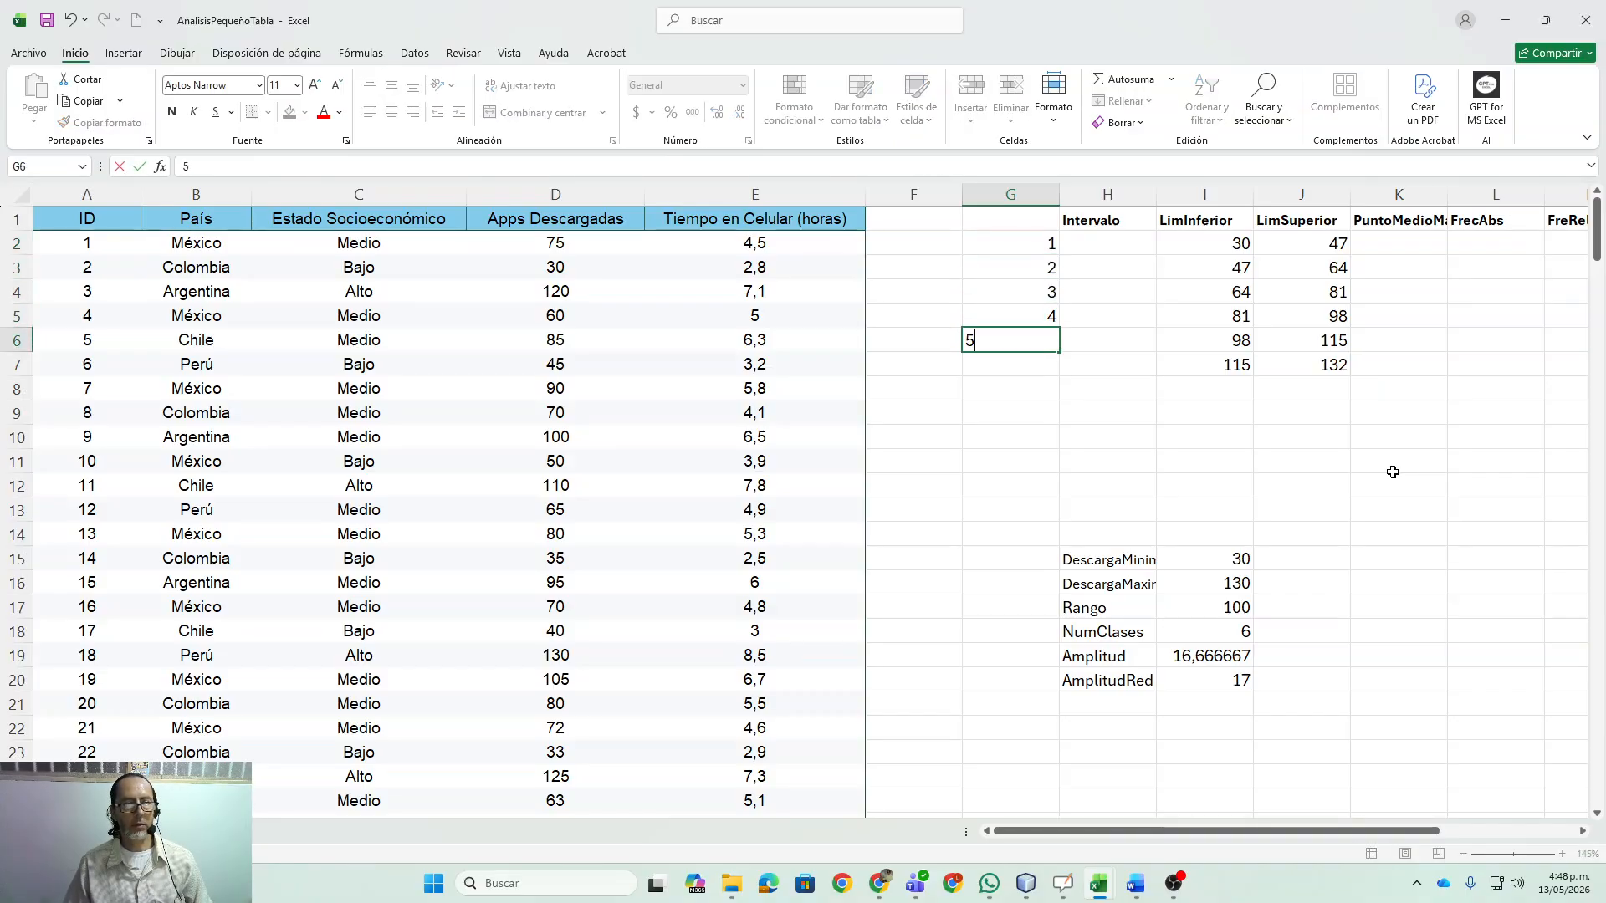
{"action": "key", "text": "Return"}
{"action": "type", "text": "6"}
{"action": "key", "text": "Return"}
- Build the Intervalo label in H2 with ="["&I2&"-"&J2&")" and fill it down to H7
{"action": "key", "text": "Up"}
{"action": "key", "text": "Up"}
{"action": "key", "text": "Up"}
{"action": "key", "text": "Up"}
{"action": "key", "text": "Up"}
{"action": "key", "text": "Up"}
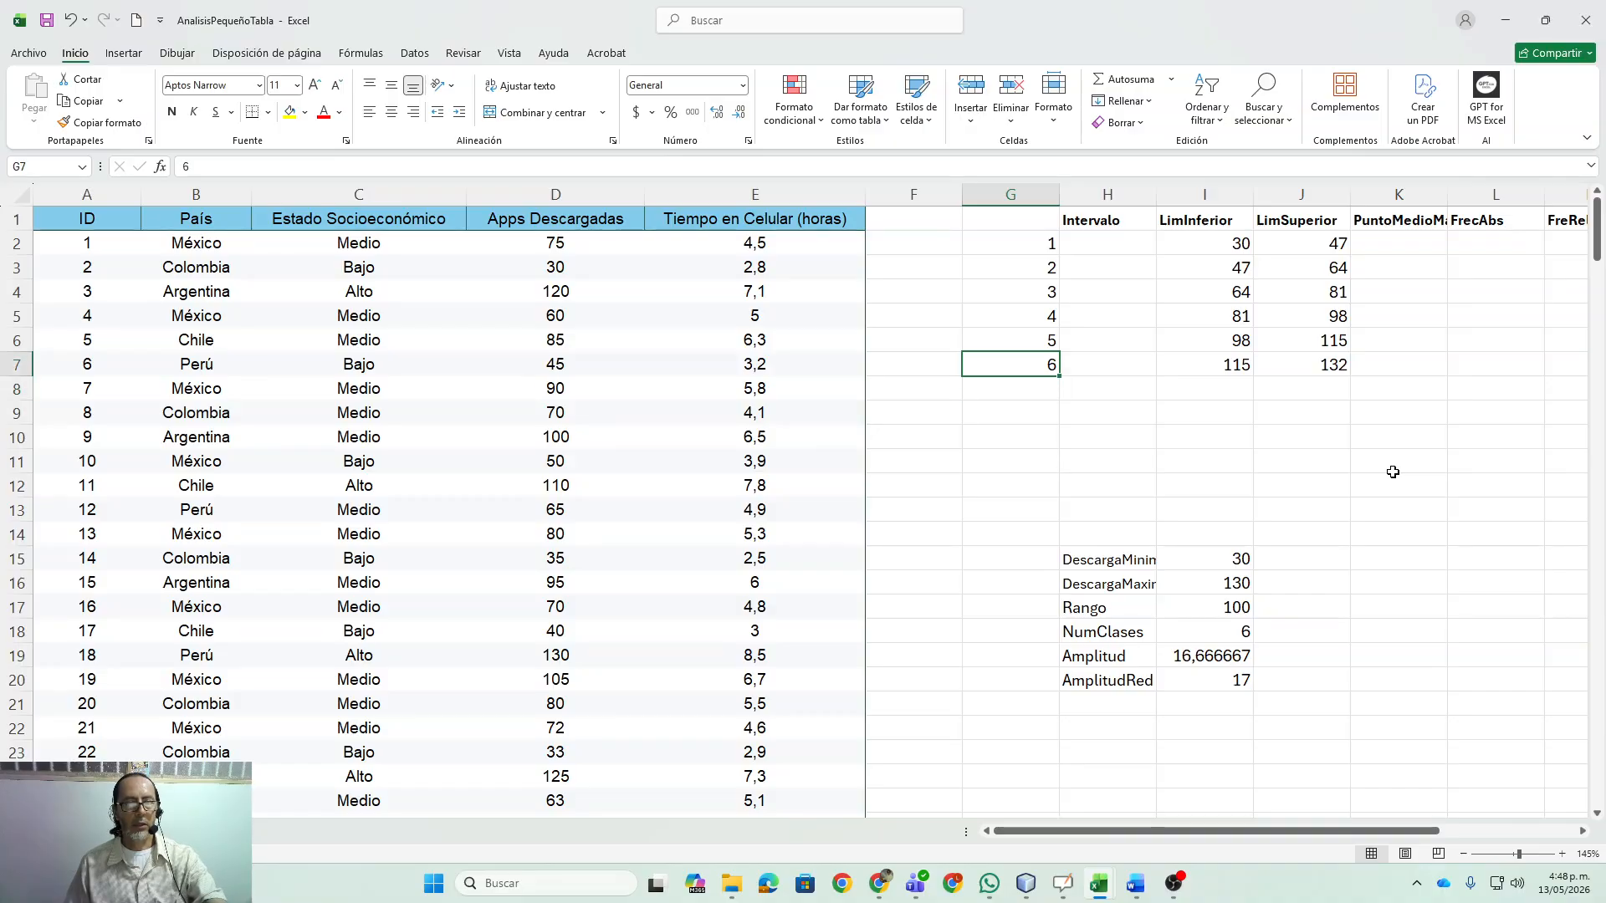
{"action": "key", "text": "Right"}
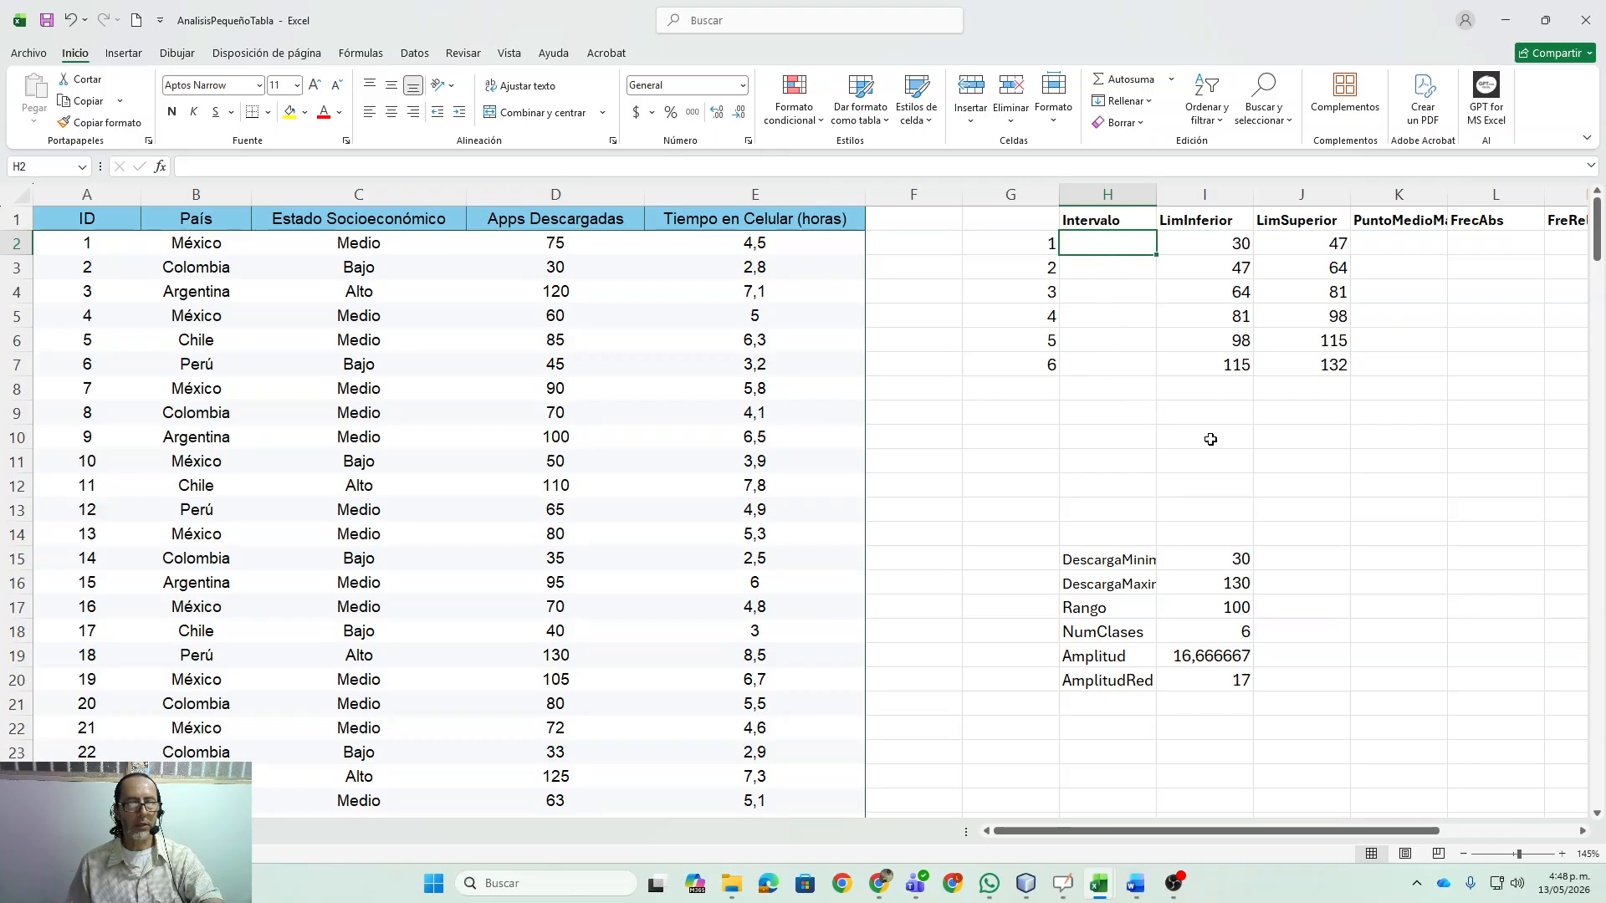
{"action": "type", "text": "="}
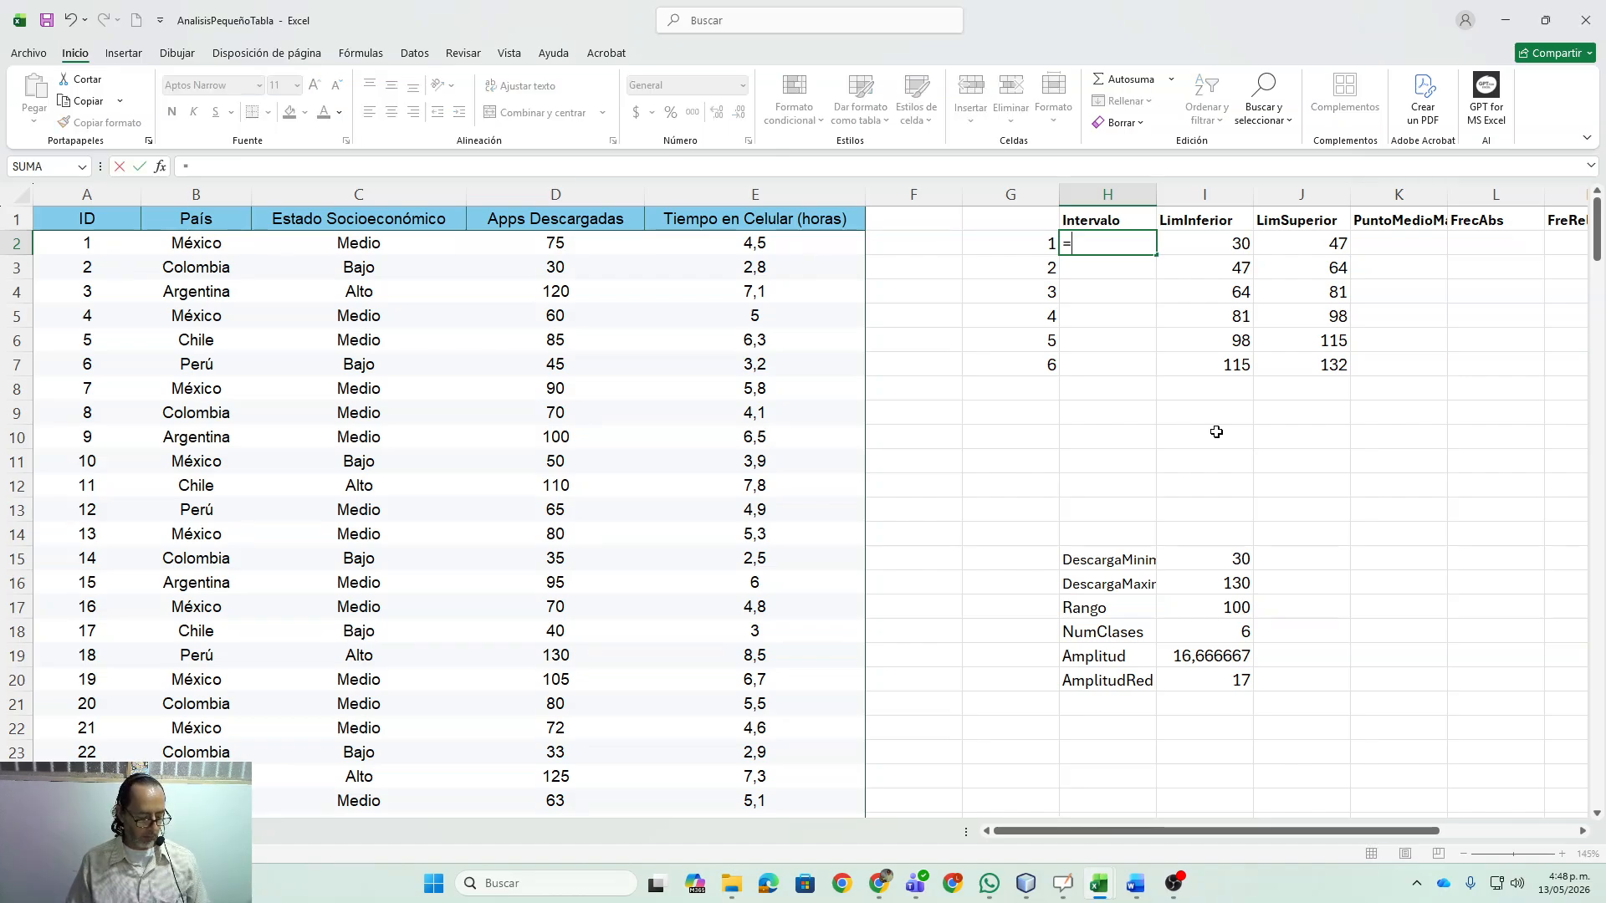
{"action": "type", "text": "\"[\"&"}
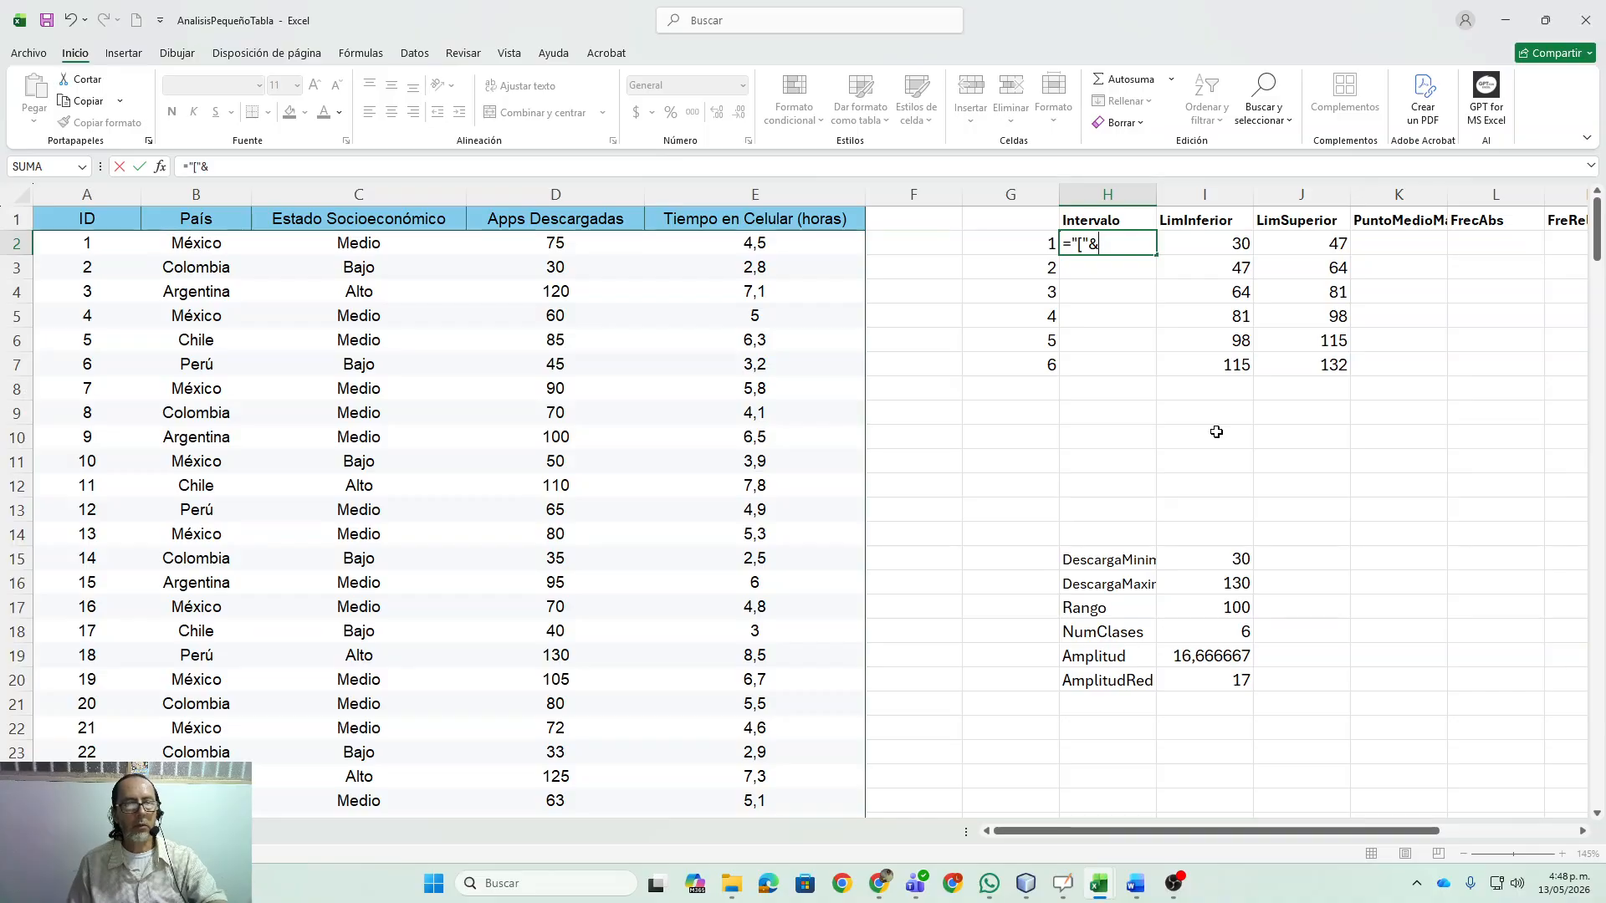
{"action": "left_click", "coordinate": [1213, 241]}
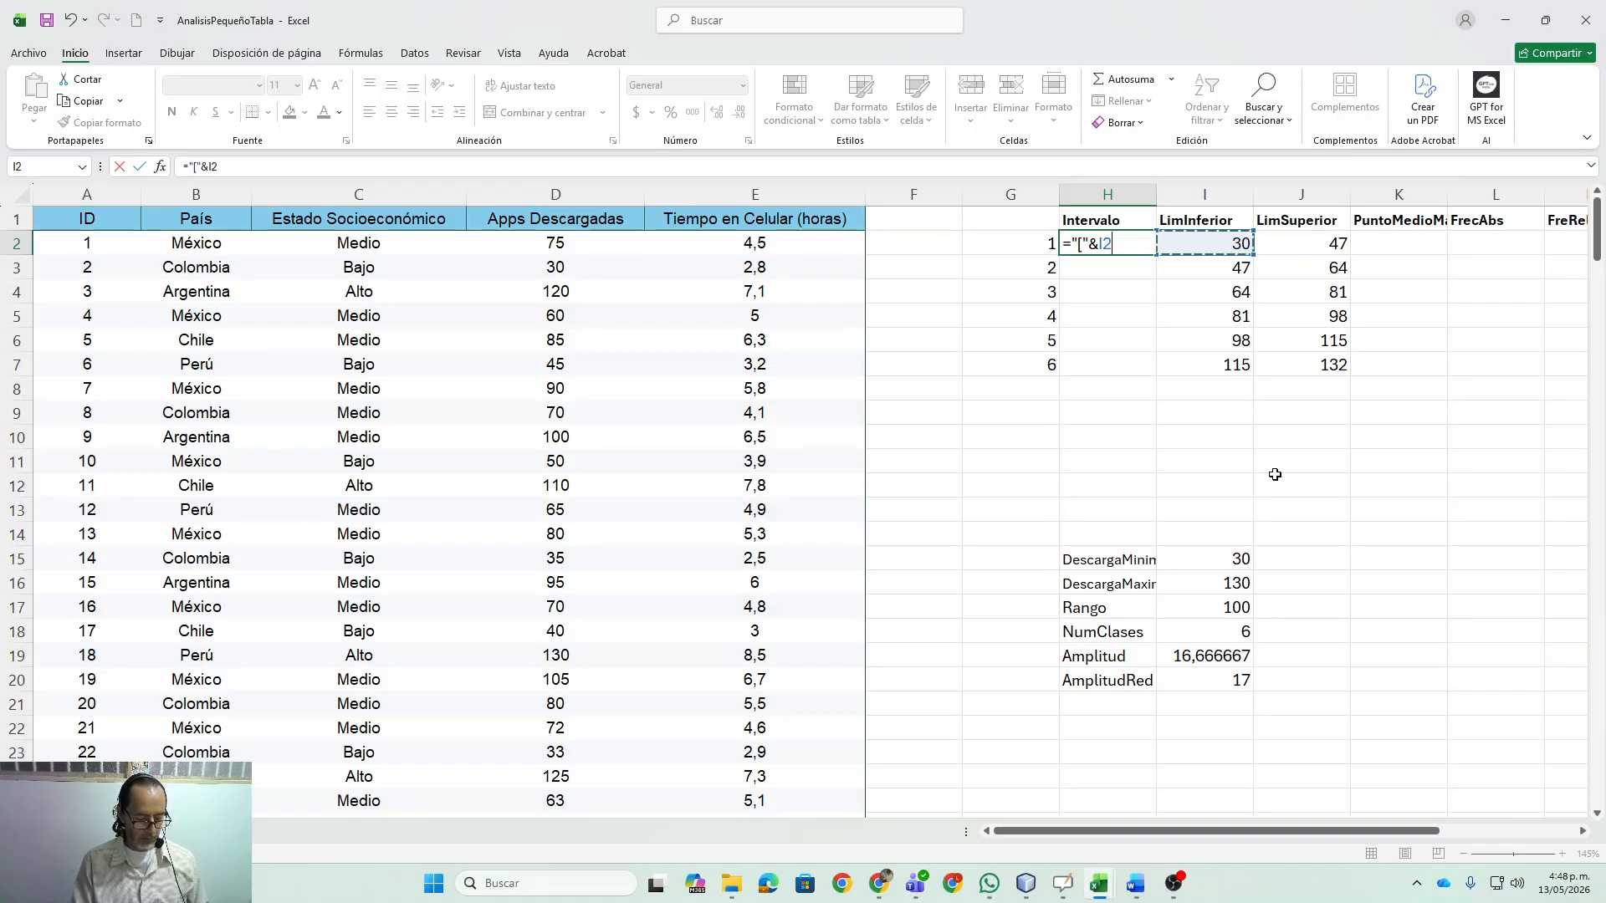
{"action": "type", "text": "&\"-\"&"}
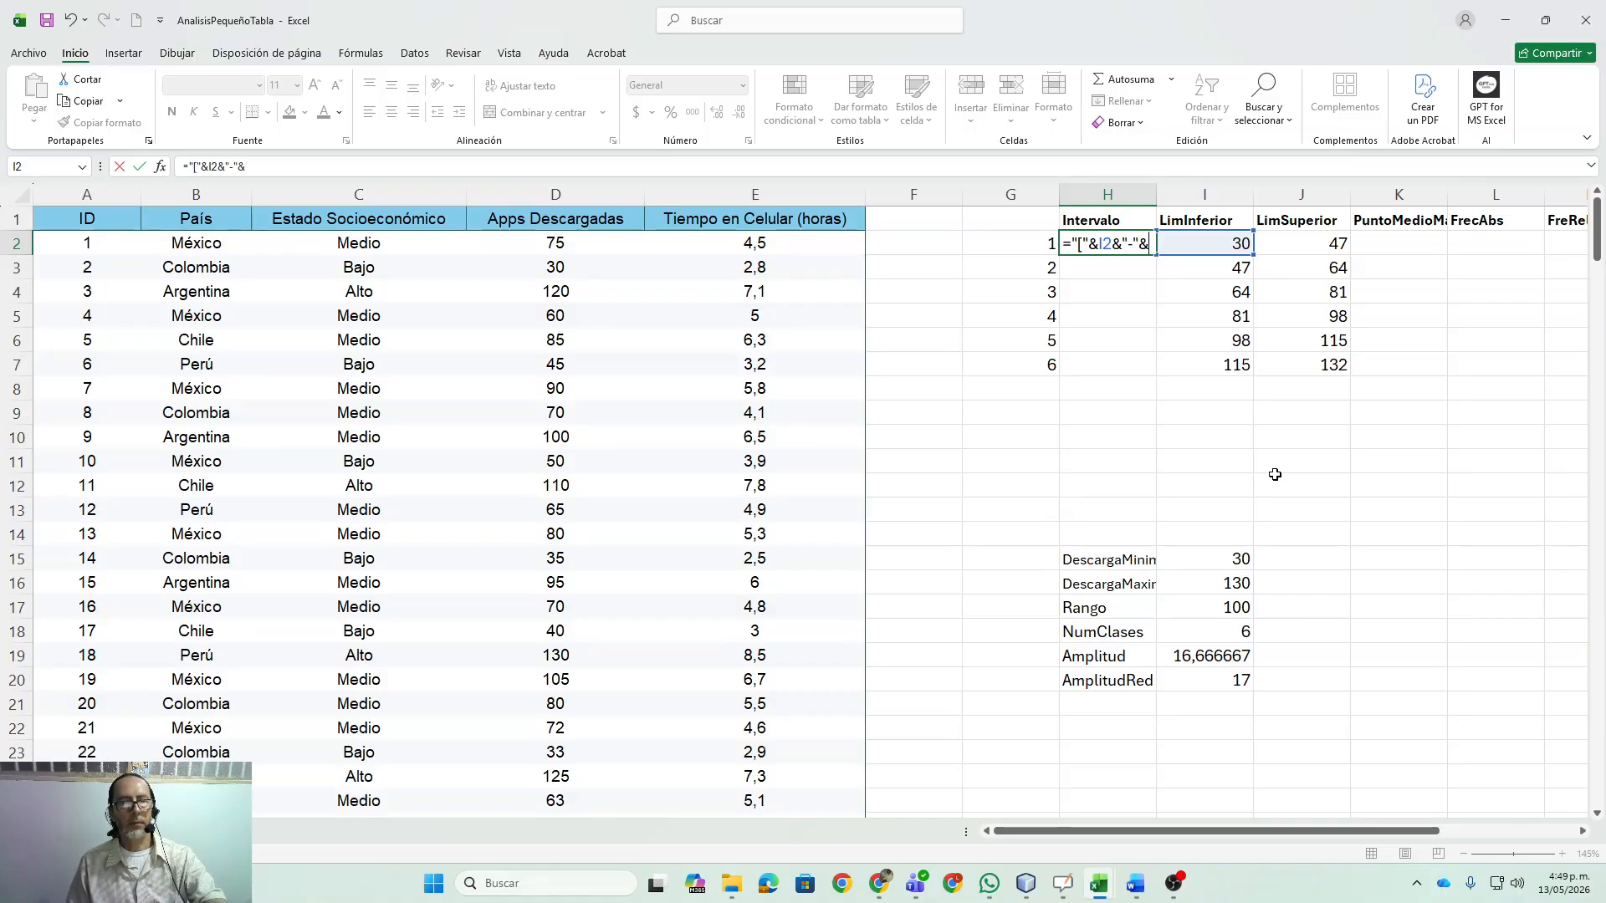
{"action": "left_click", "coordinate": [1304, 241]}
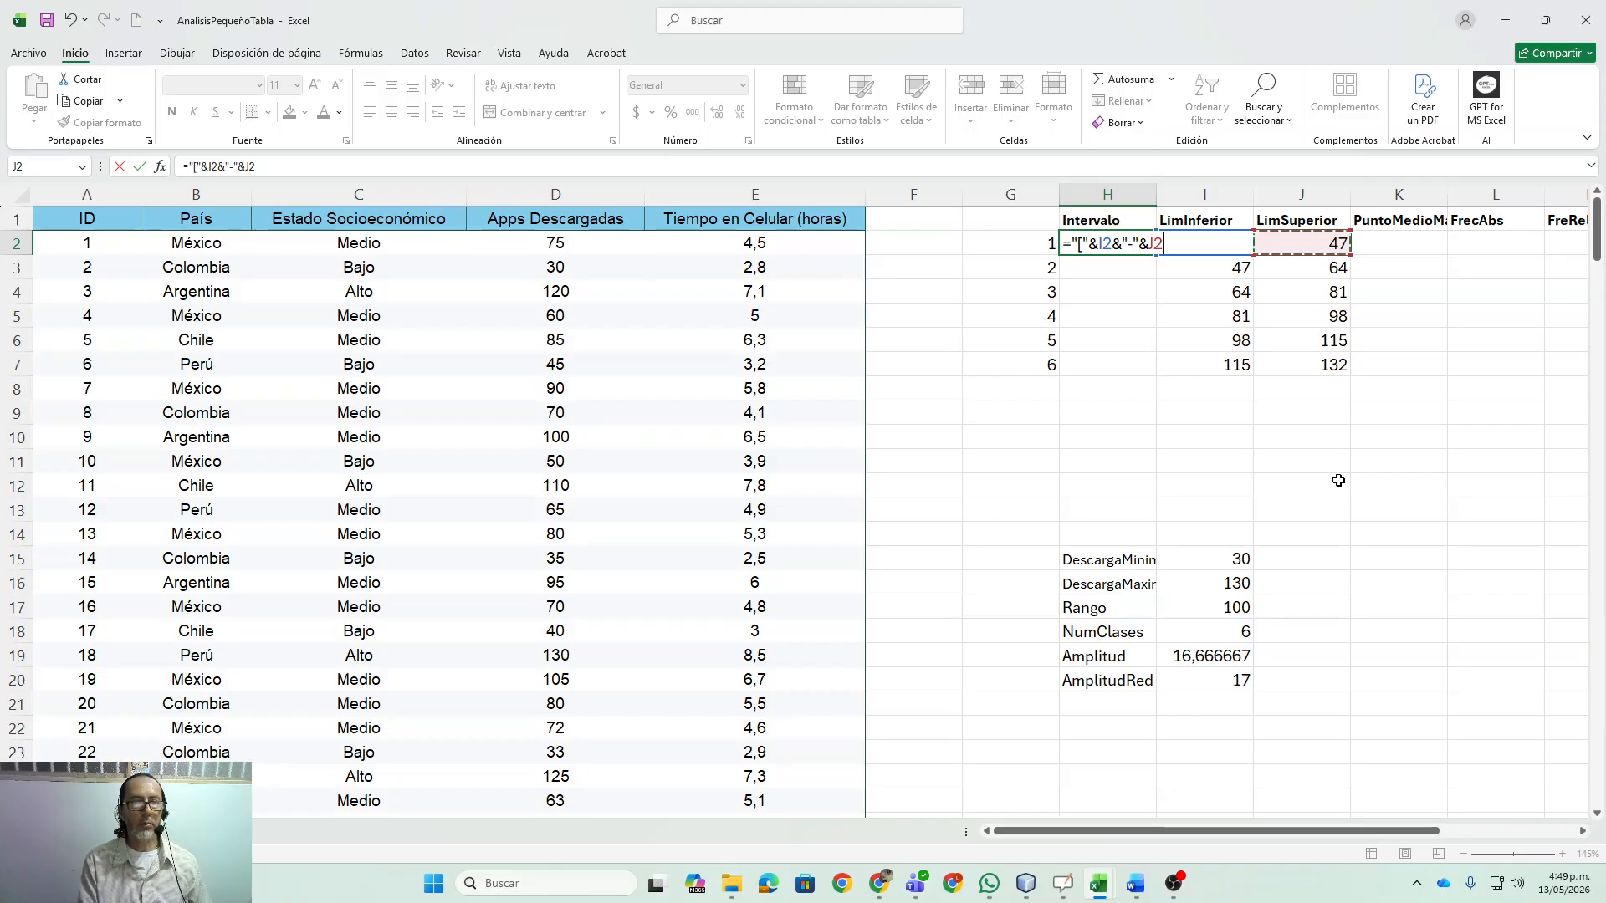
{"action": "type", "text": "&"}
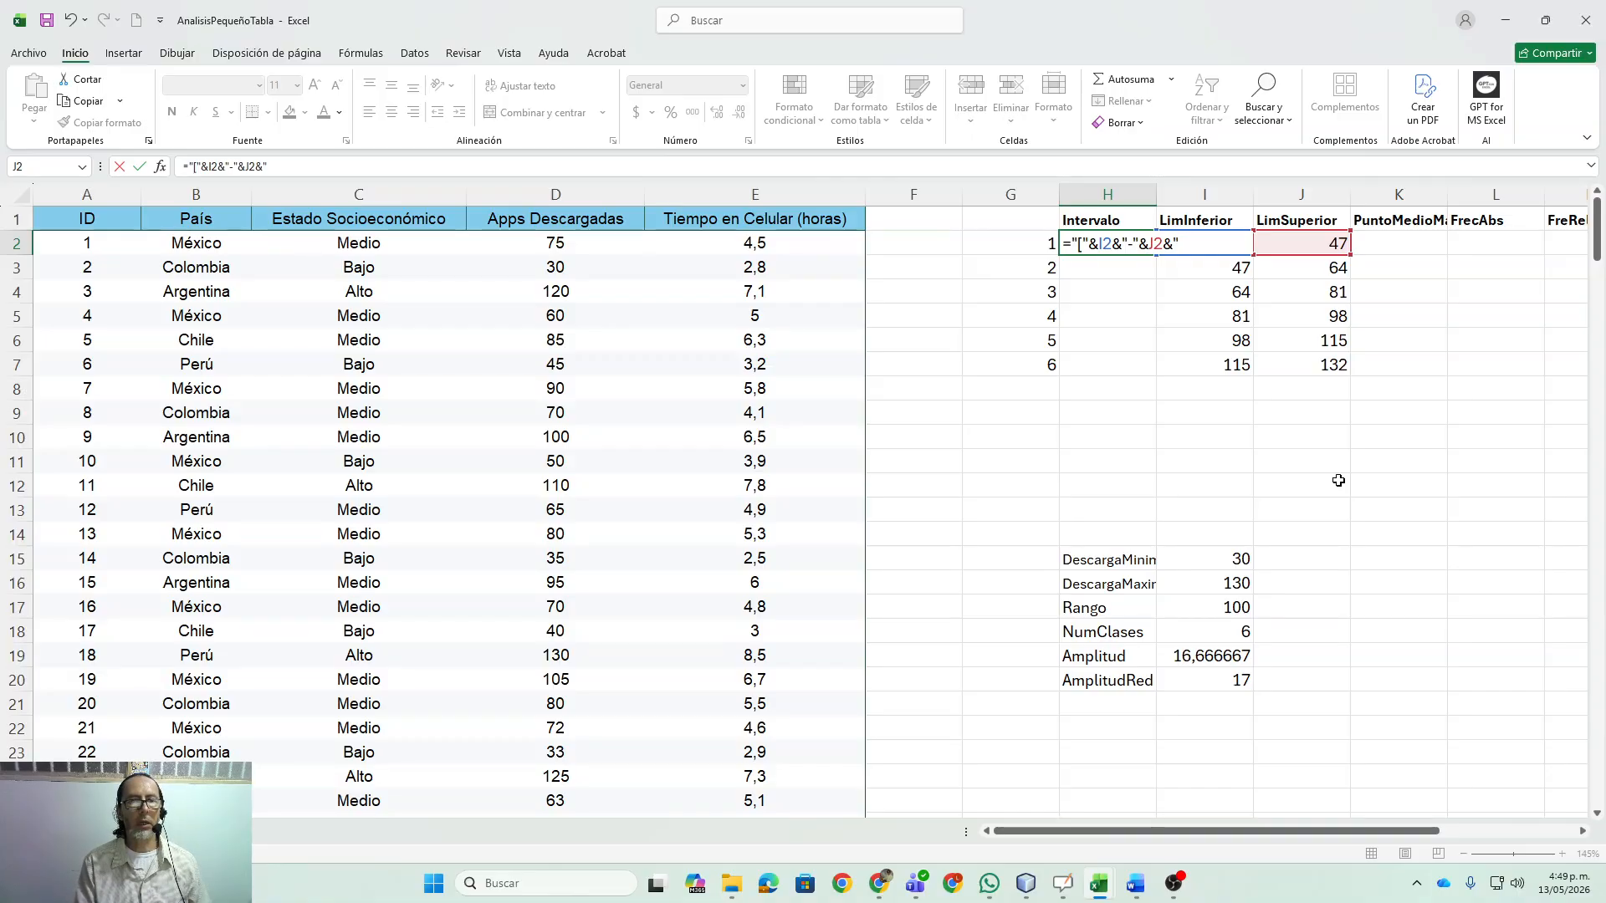
{"action": "type", "text": "\")"}
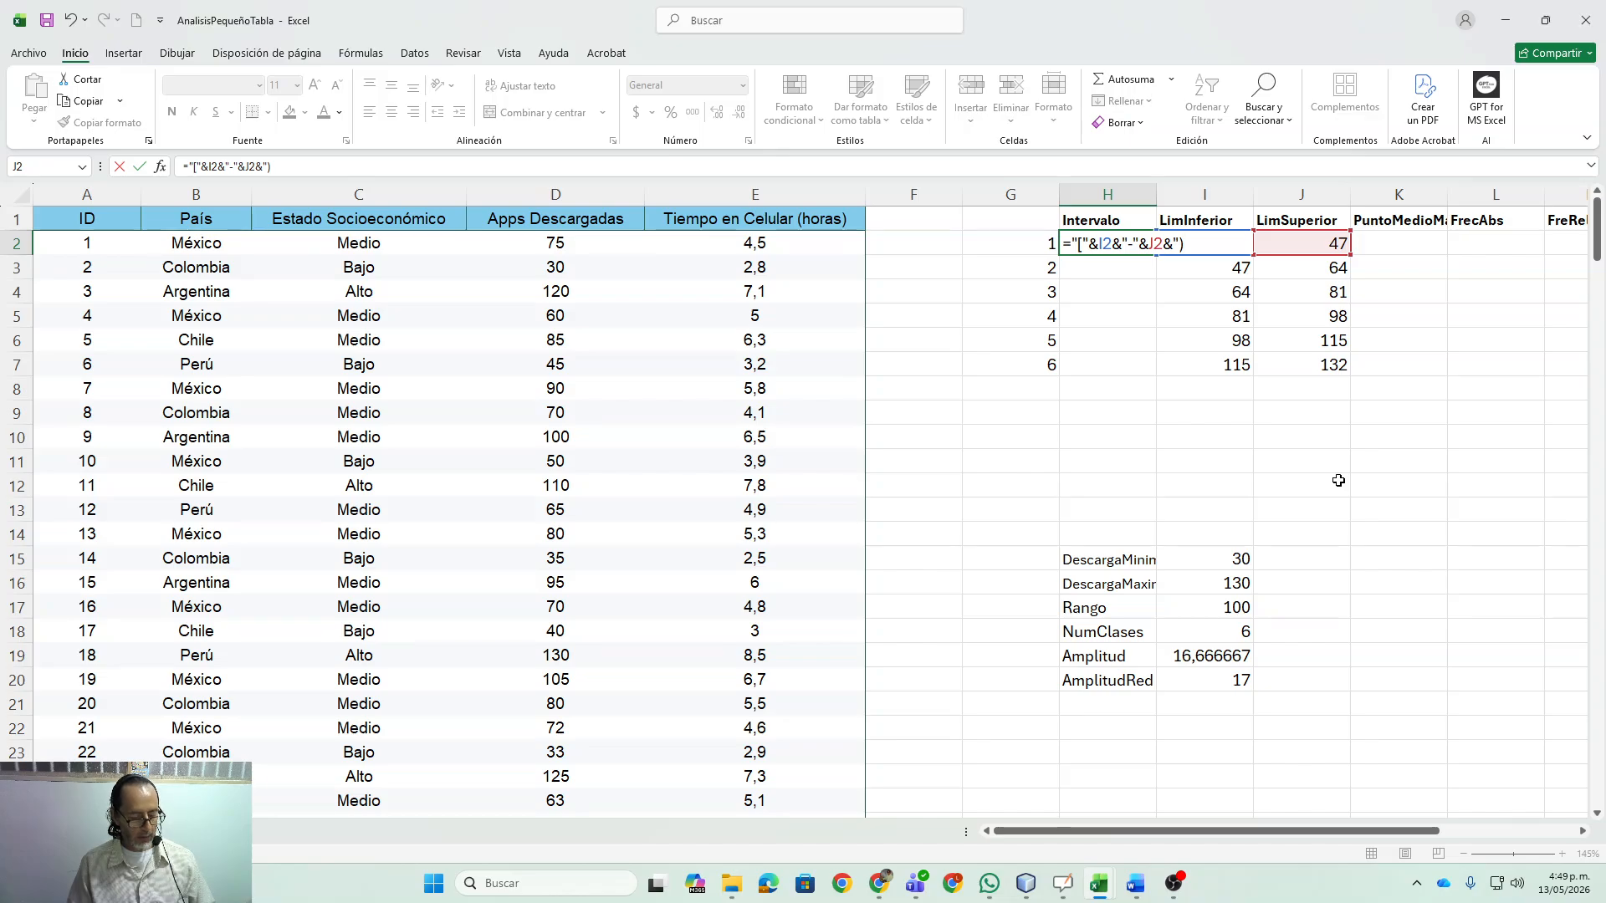
{"action": "type", "text": "\""}
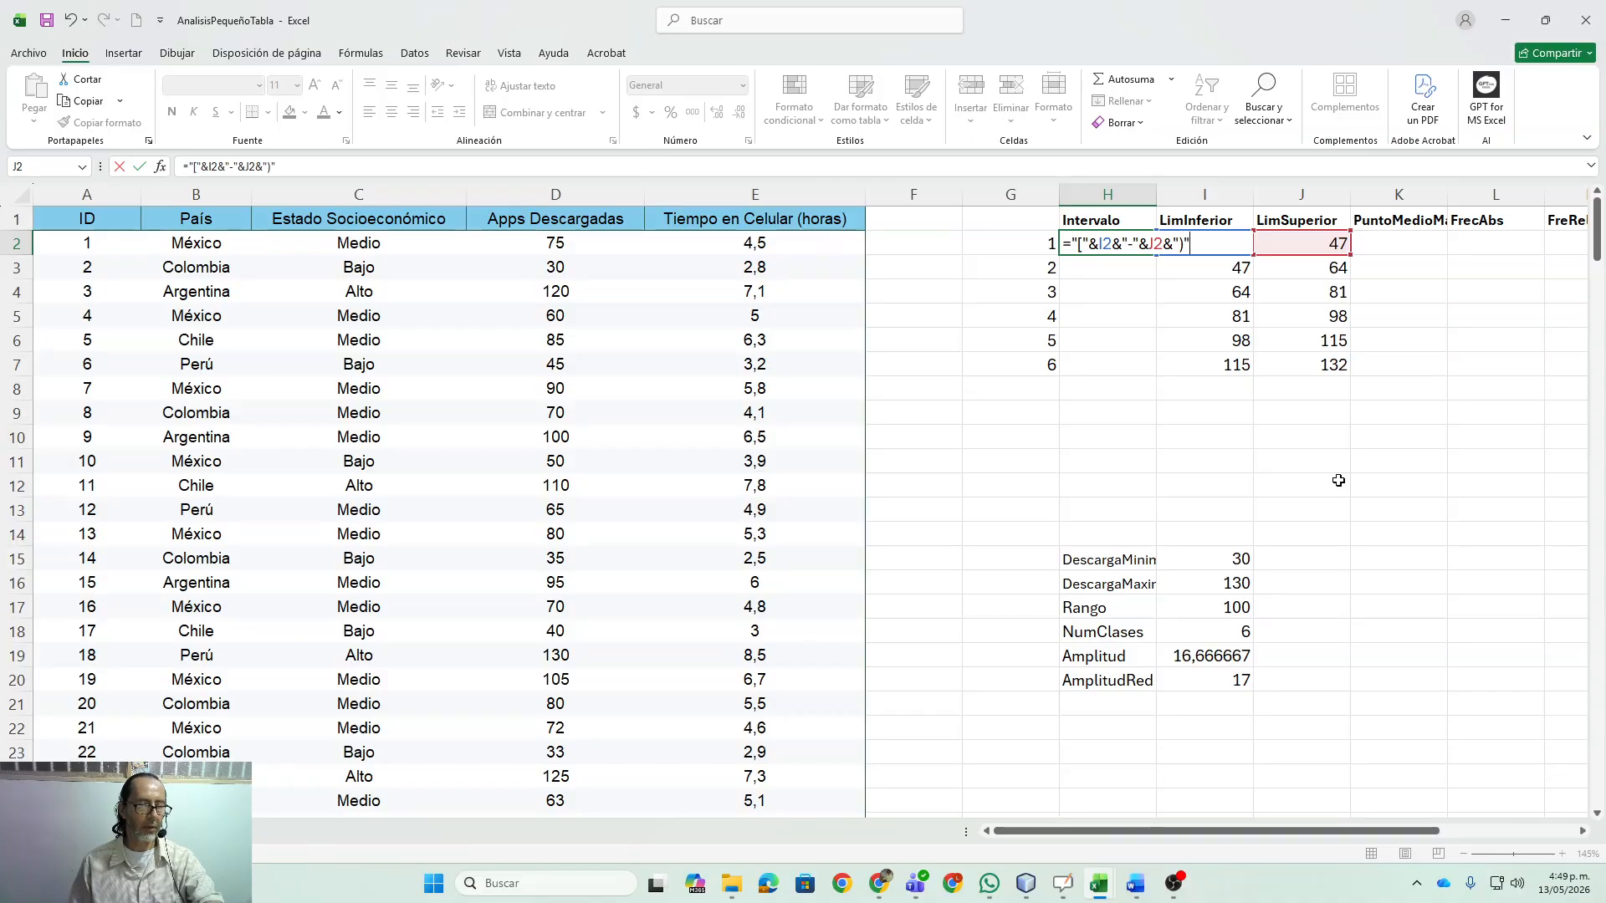
{"action": "key", "text": "Return"}
{"action": "key", "text": "Up"}
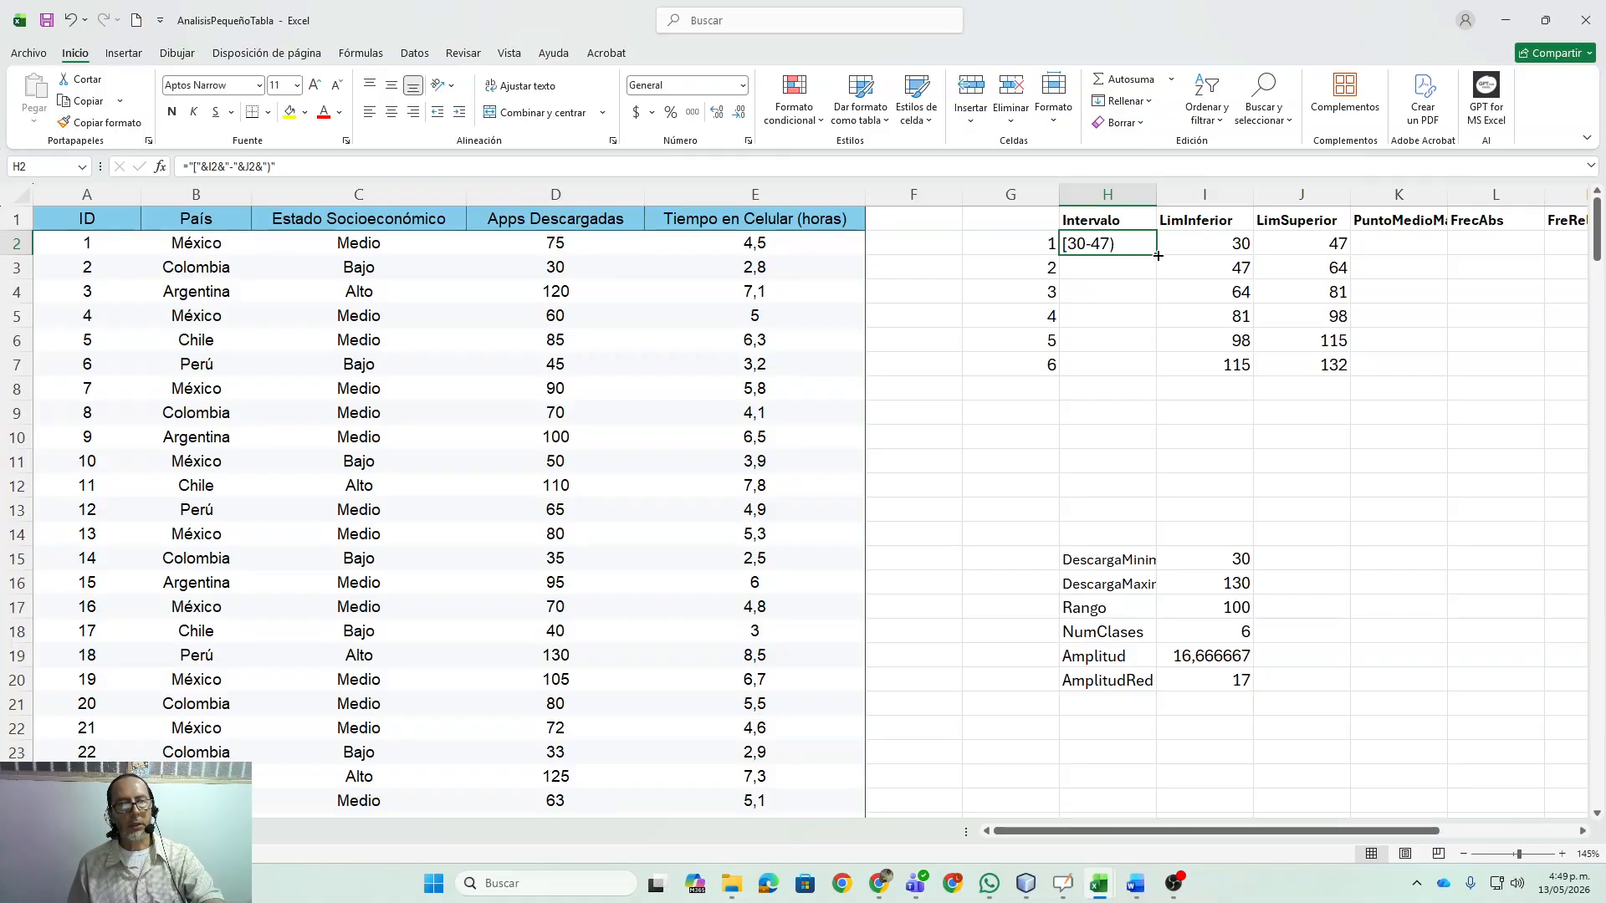
{"action": "left_click_drag", "start_coordinate": [1158, 255], "coordinate": [1157, 375]}
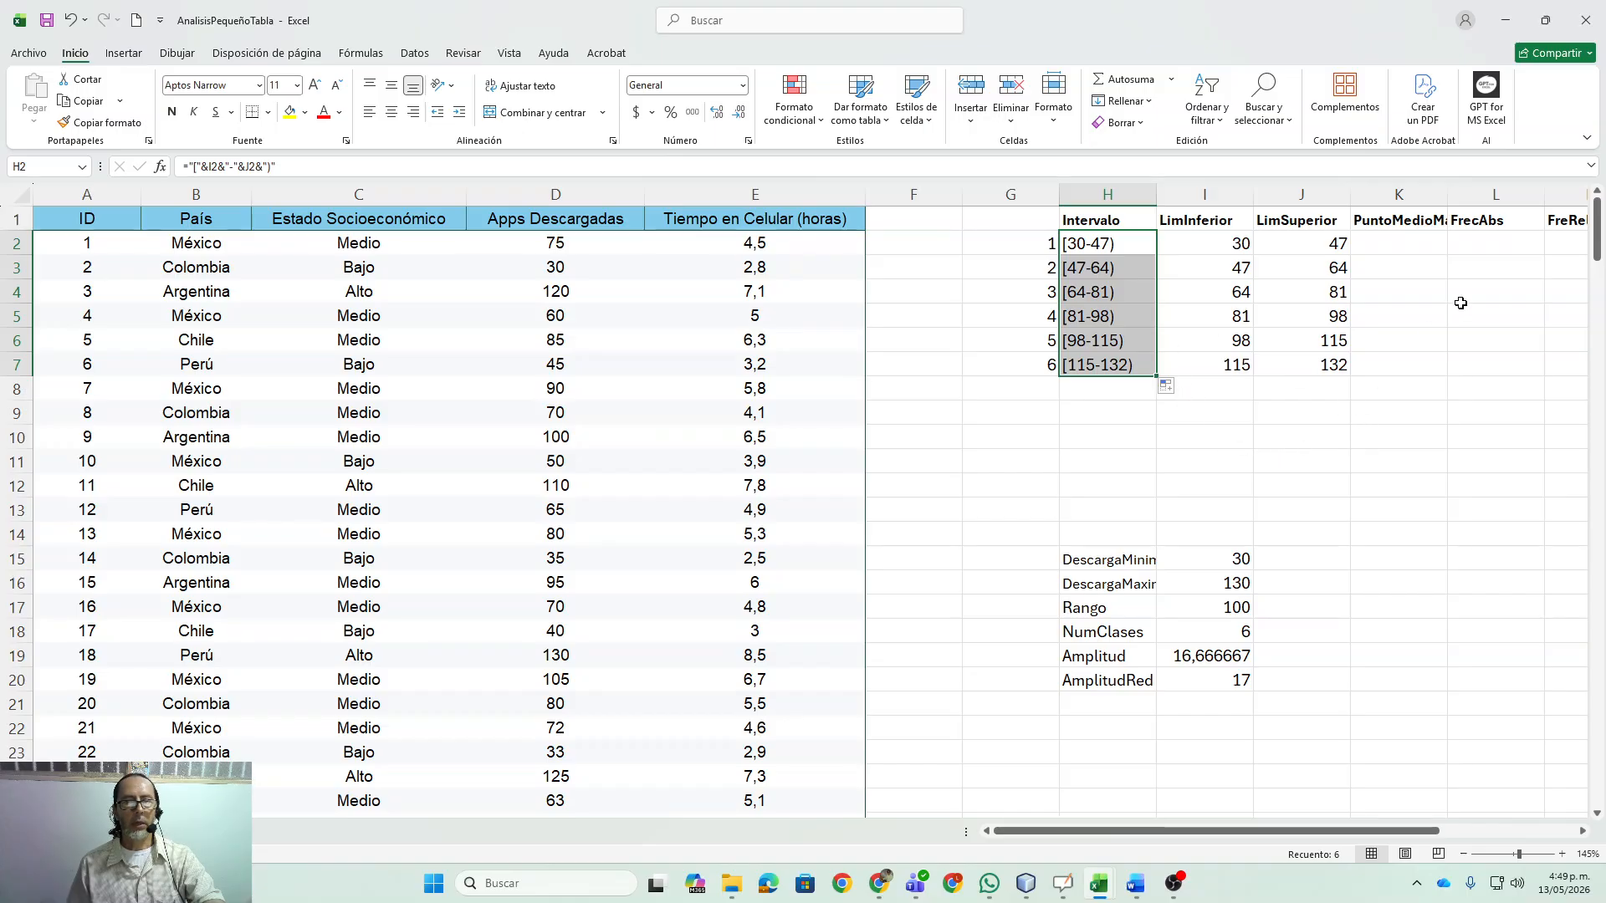
- Calculate the first class midpoint in K2 with =PROMEDIO(I2:J2) and fill the formula down to K7
{"action": "left_click", "coordinate": [1400, 221]}
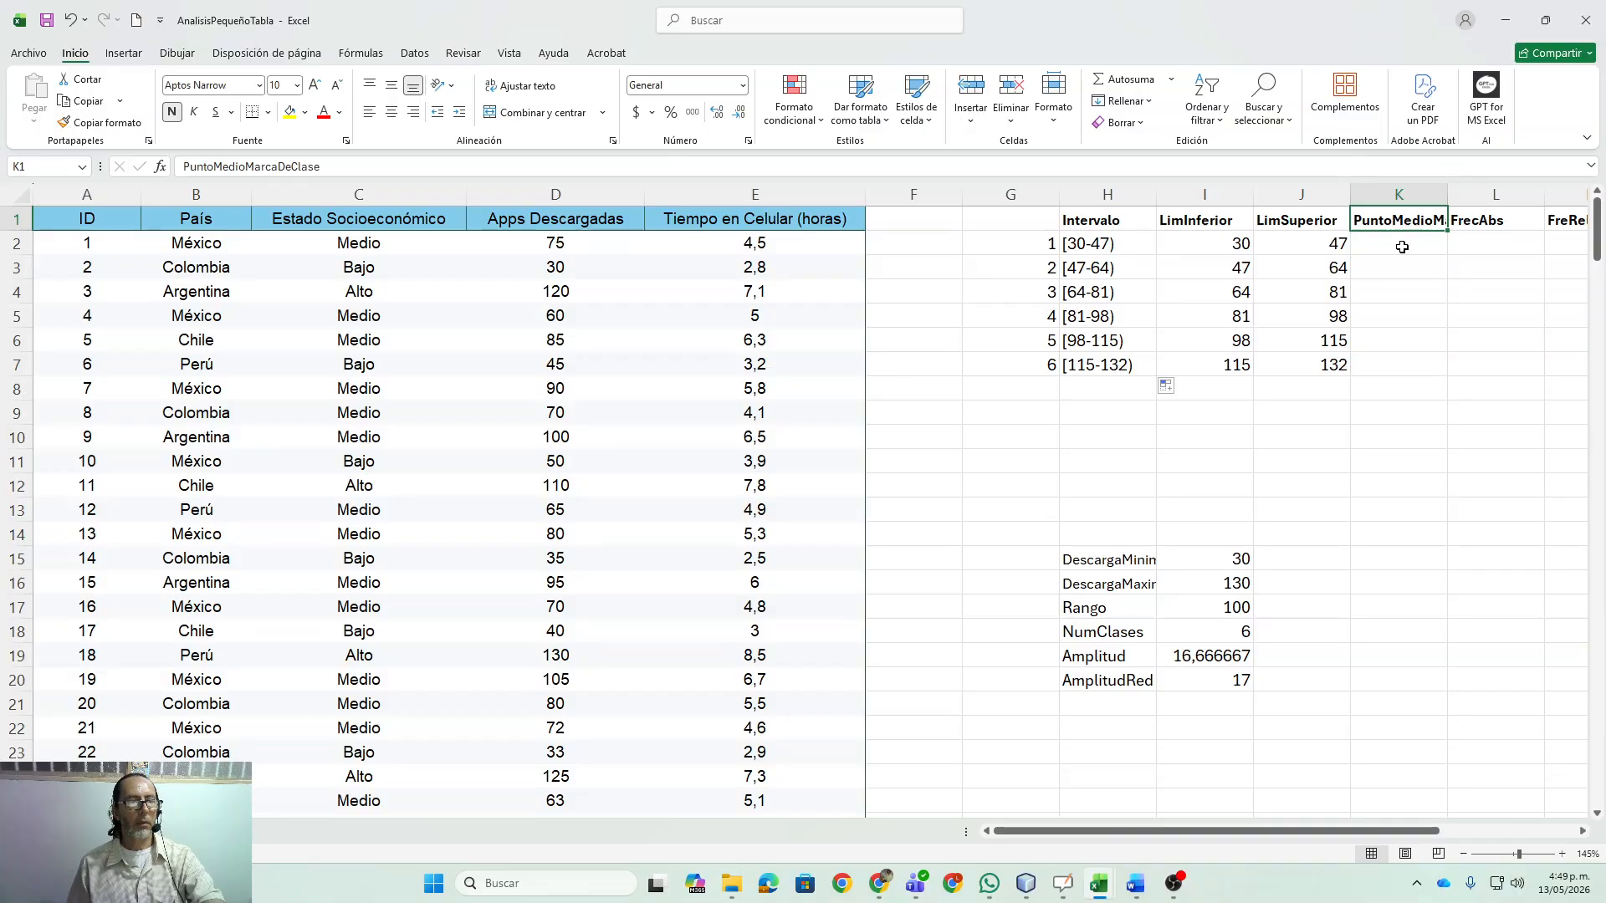
{"action": "left_click", "coordinate": [1402, 247]}
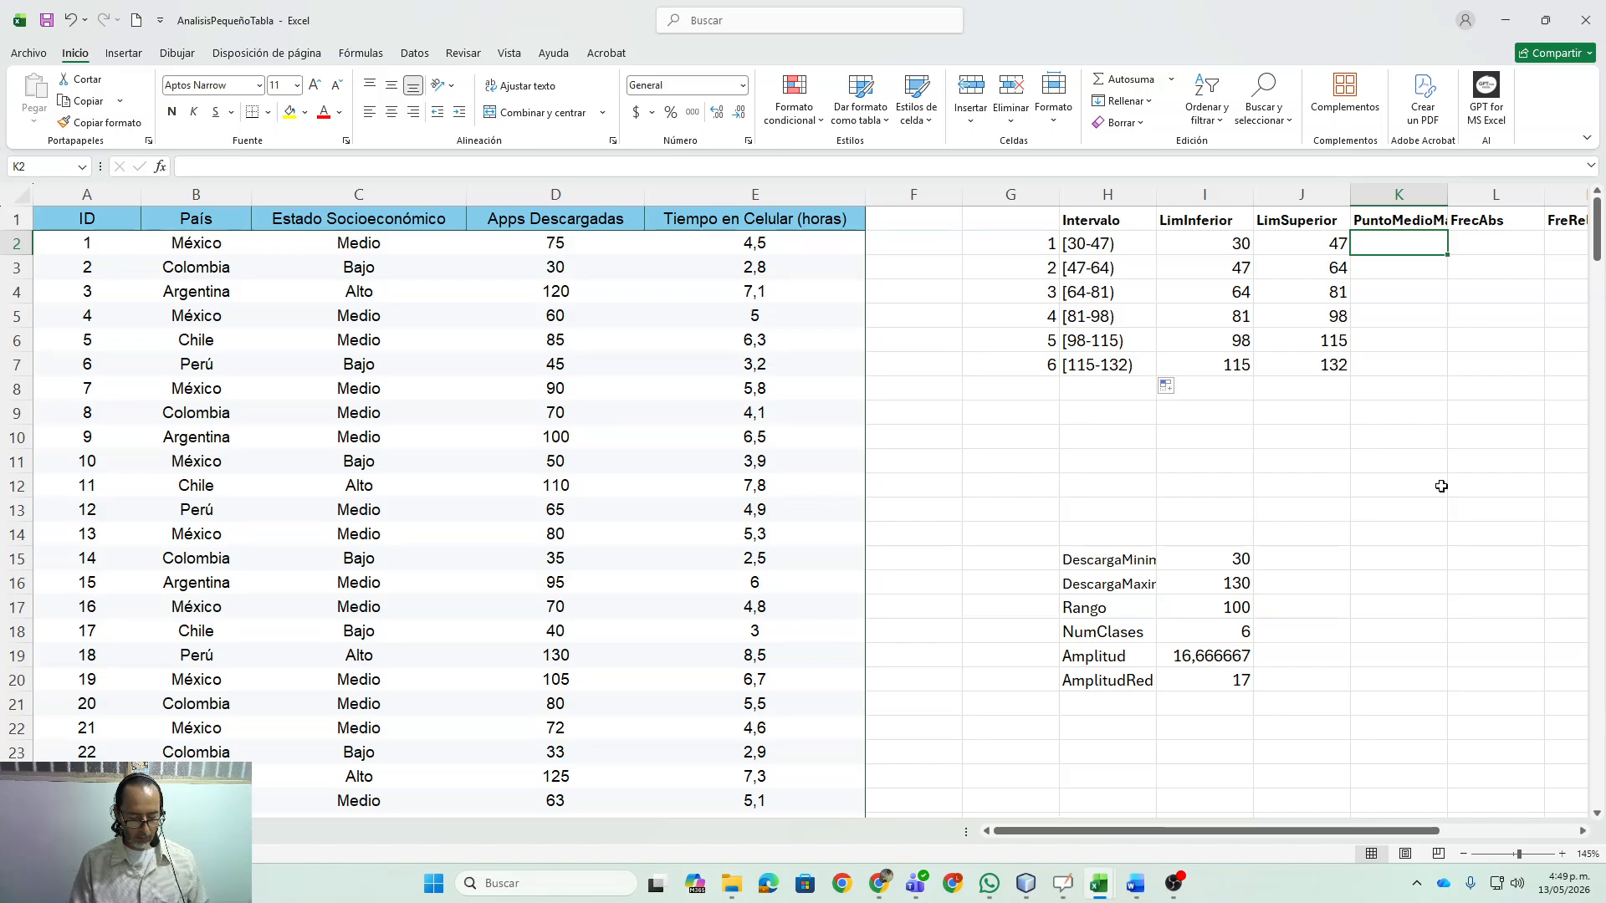
{"action": "type", "text": "="}
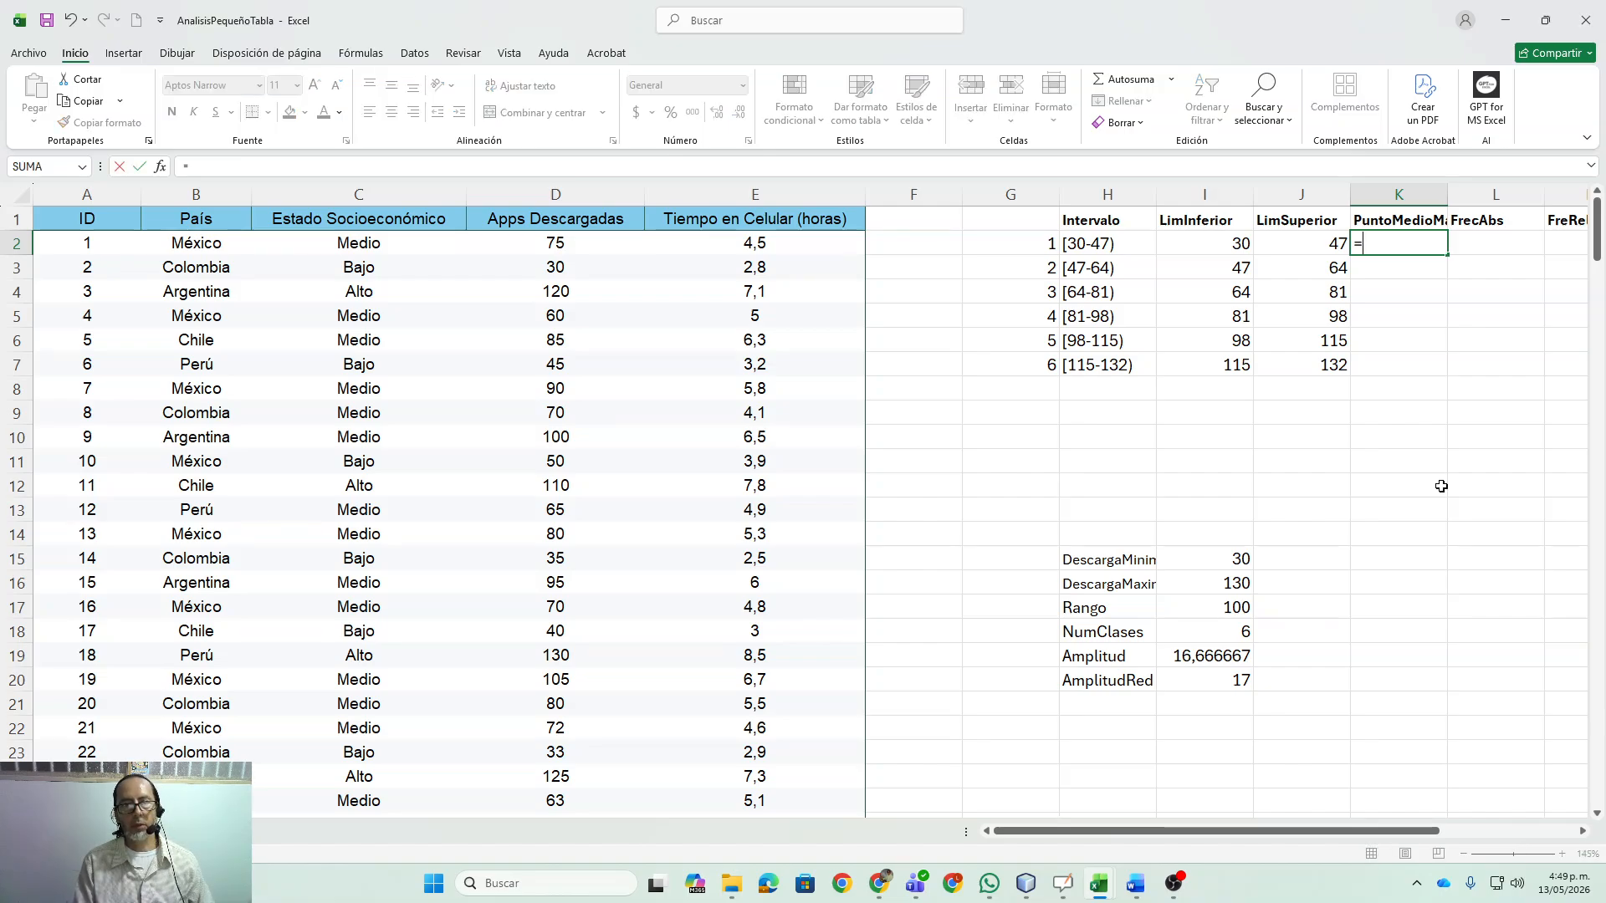
{"action": "type", "text": "promedio"}
{"action": "key", "text": "Tab"}
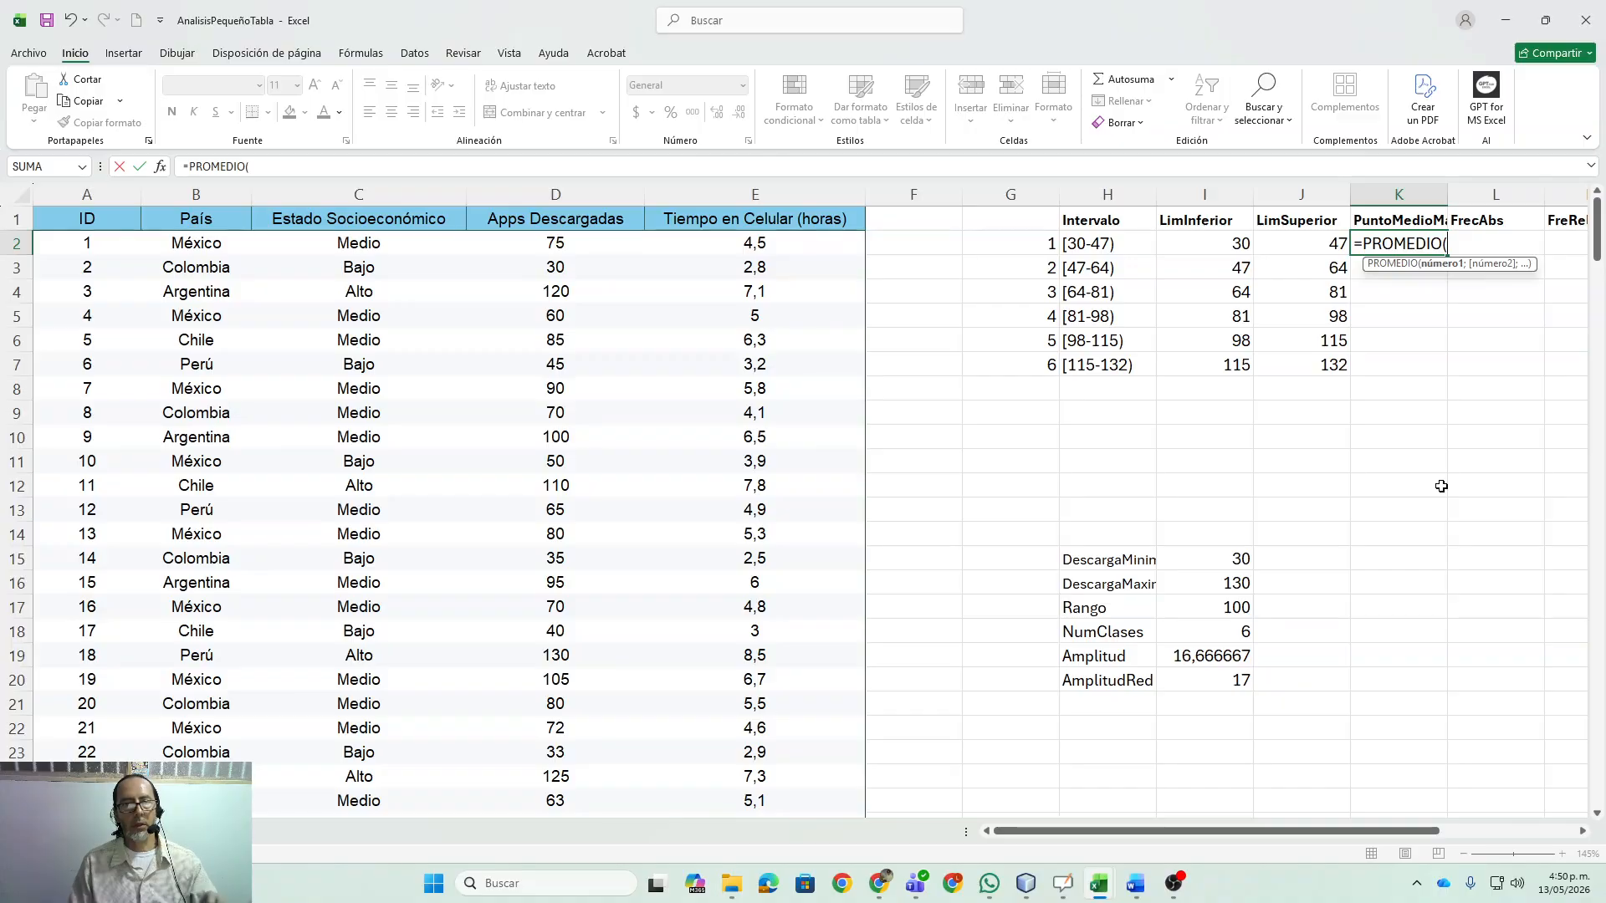
{"action": "left_click_drag", "start_coordinate": [1238, 247], "coordinate": [1270, 252]}
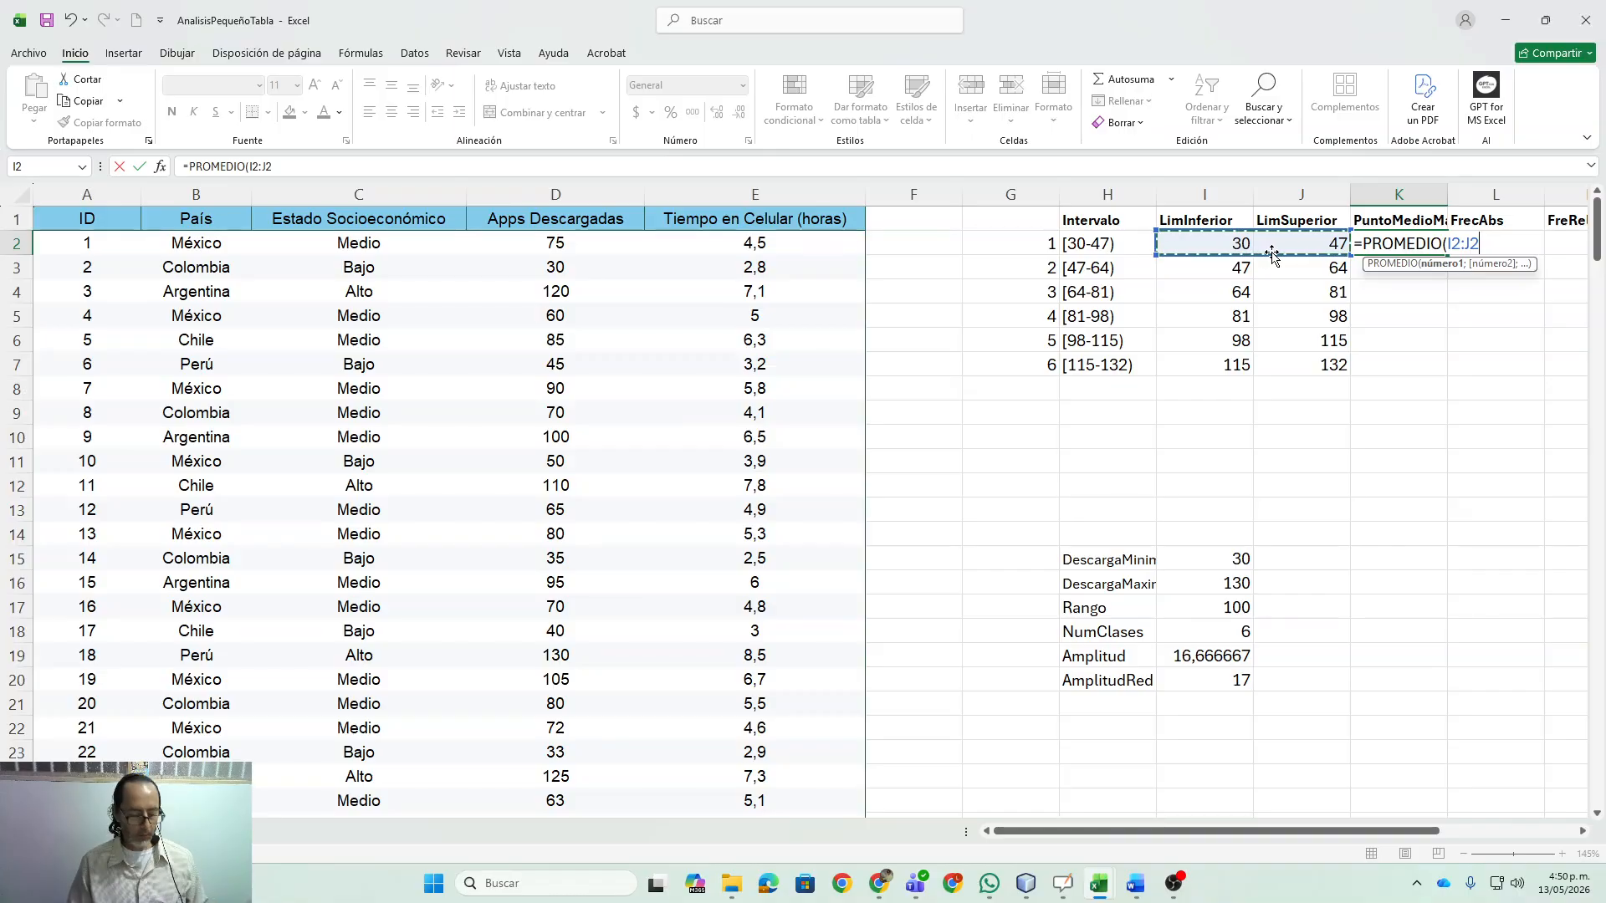
{"action": "key", "text": "Return"}
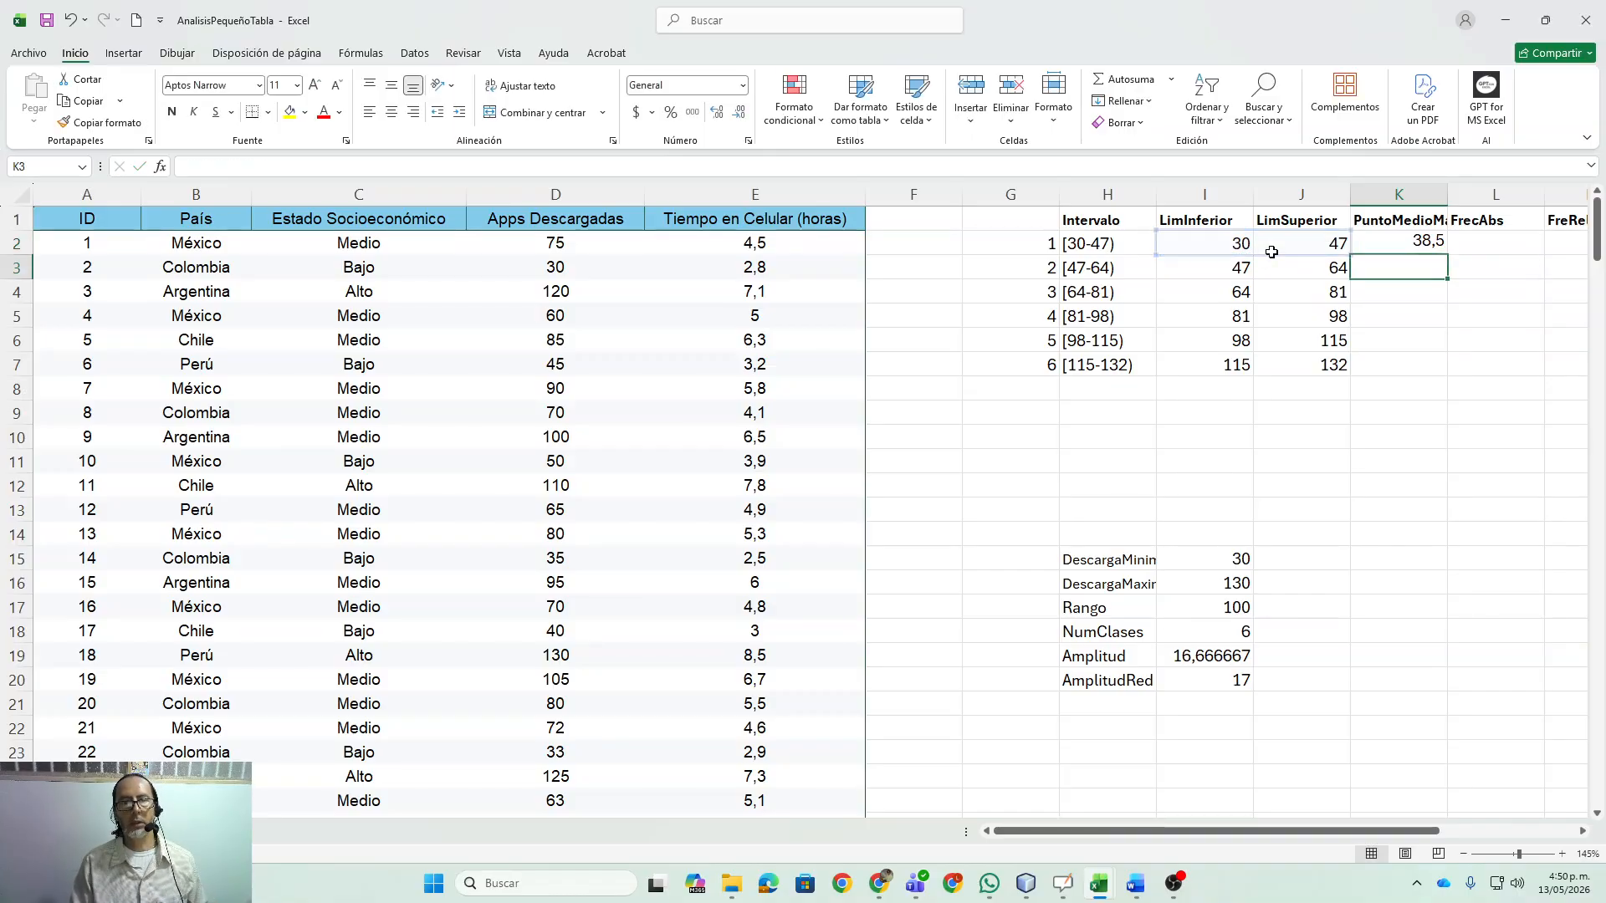
{"action": "key", "text": "Up"}
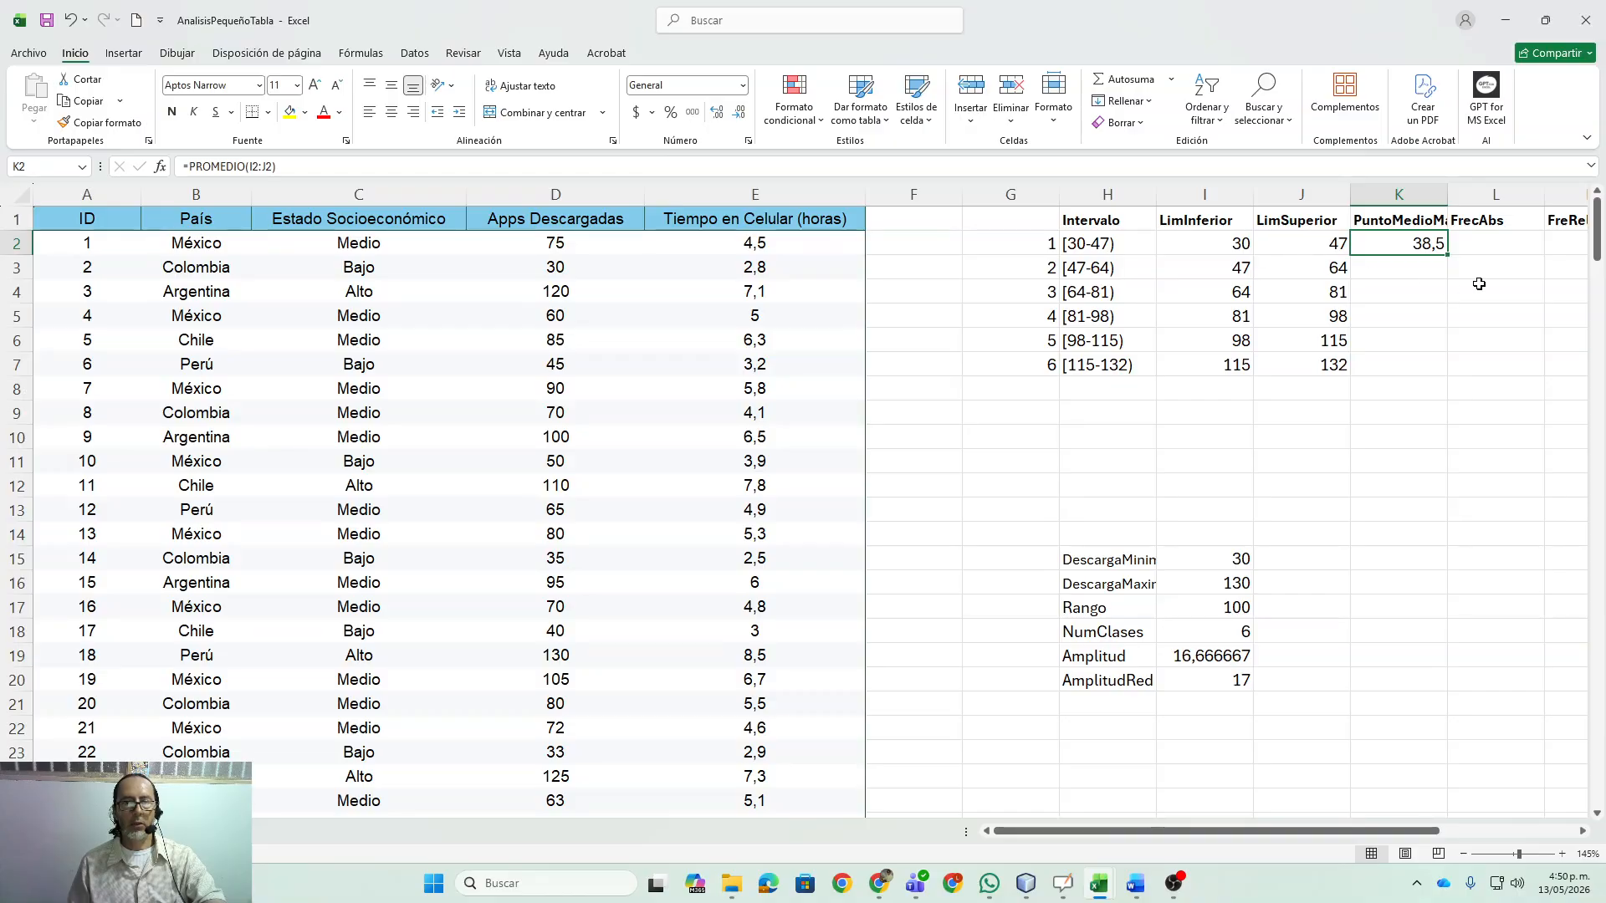
{"action": "left_click_drag", "start_coordinate": [1449, 255], "coordinate": [1448, 370]}
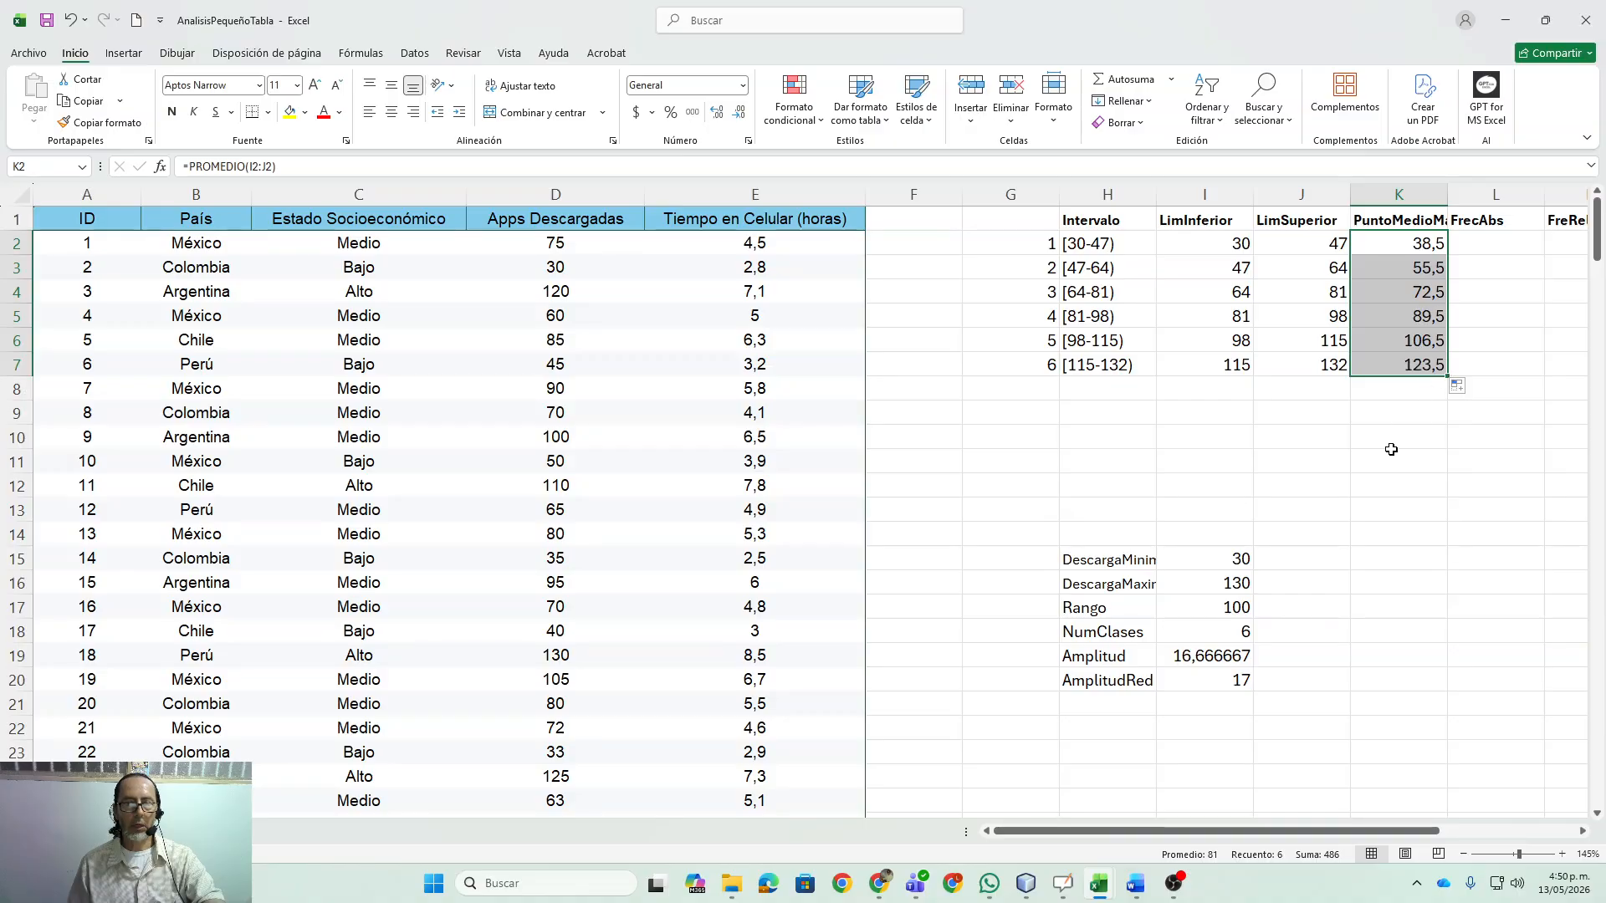
- Review the Apps Descargadas column and the first class's interval and limits in relation to the empty FrecAbs cell L2
{"action": "left_click", "coordinate": [1584, 833]}
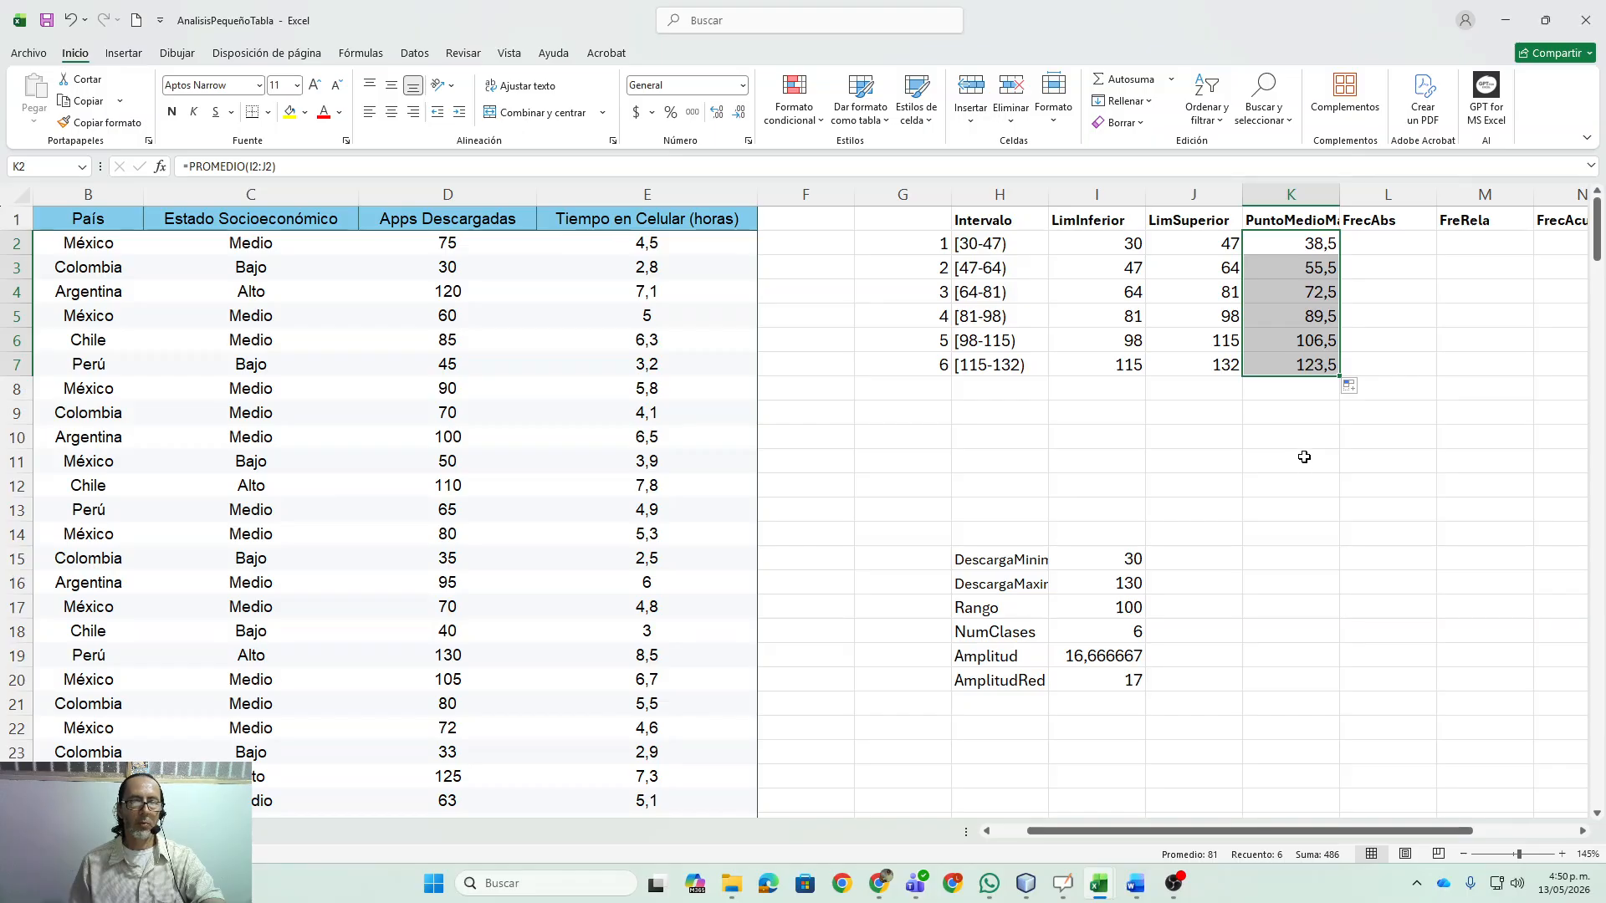
{"action": "left_click", "coordinate": [1386, 243]}
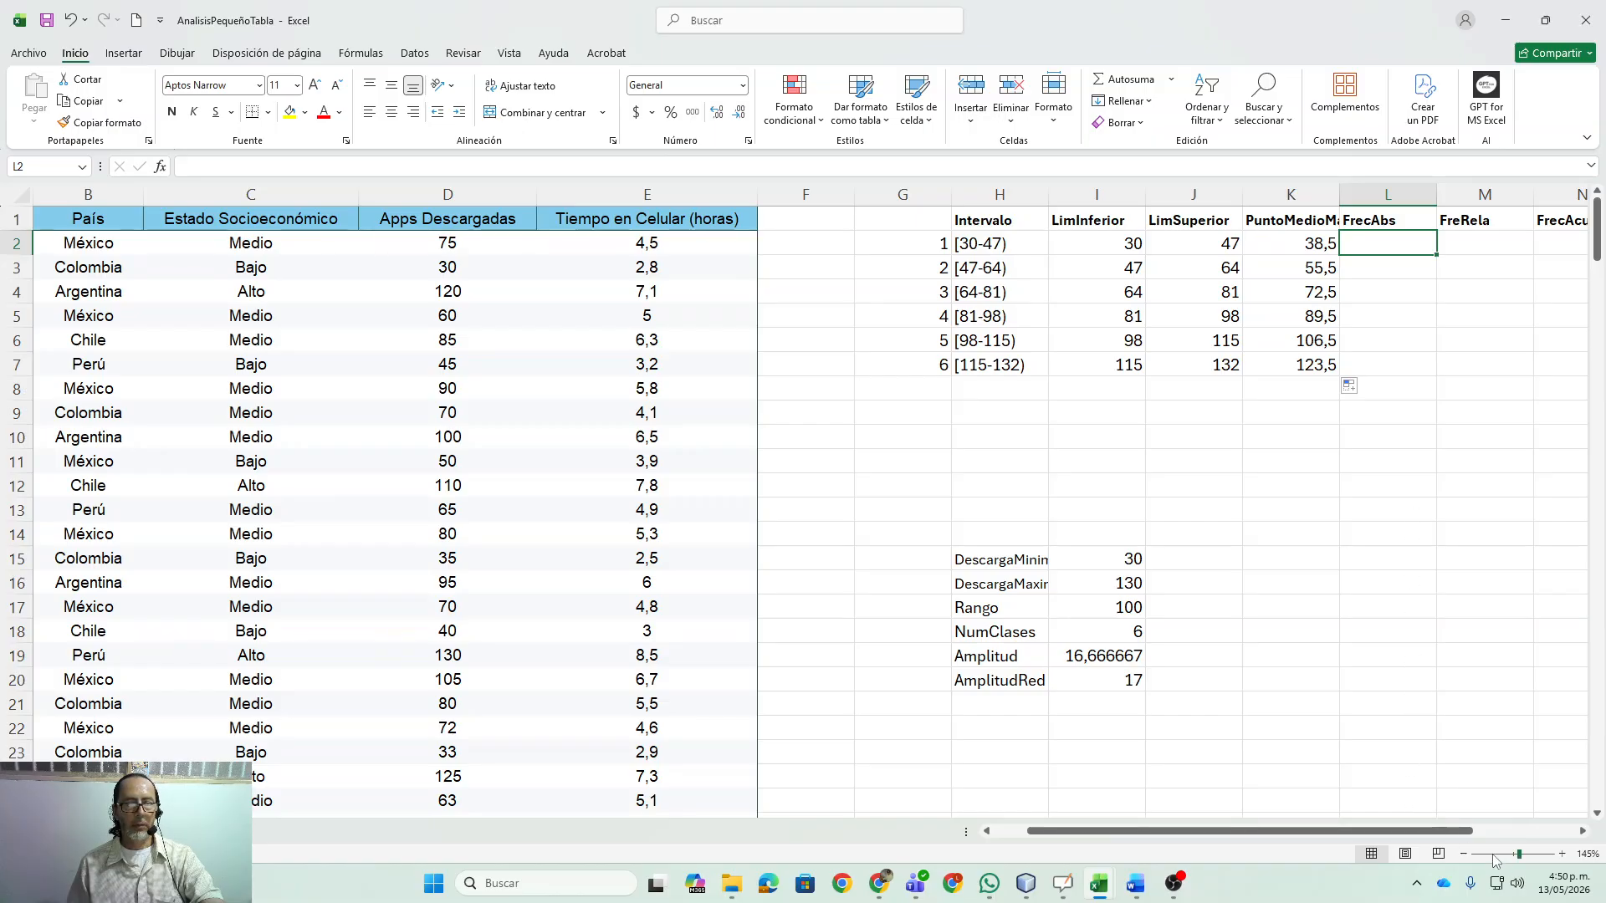
{"action": "left_click", "coordinate": [1583, 832]}
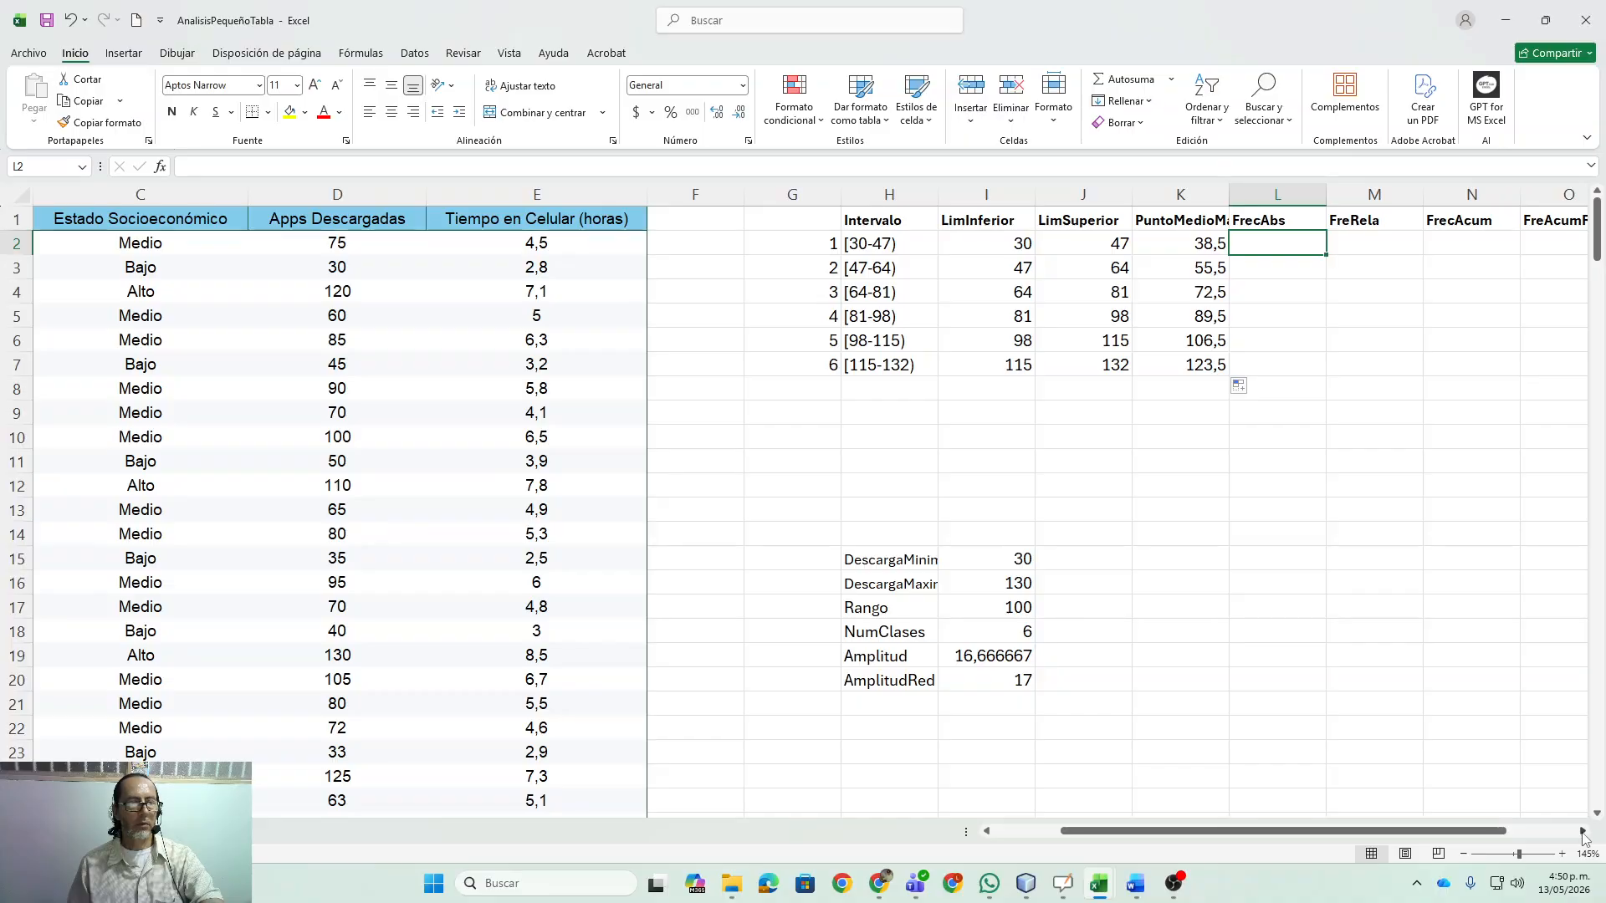
{"action": "left_click", "coordinate": [1582, 831]}
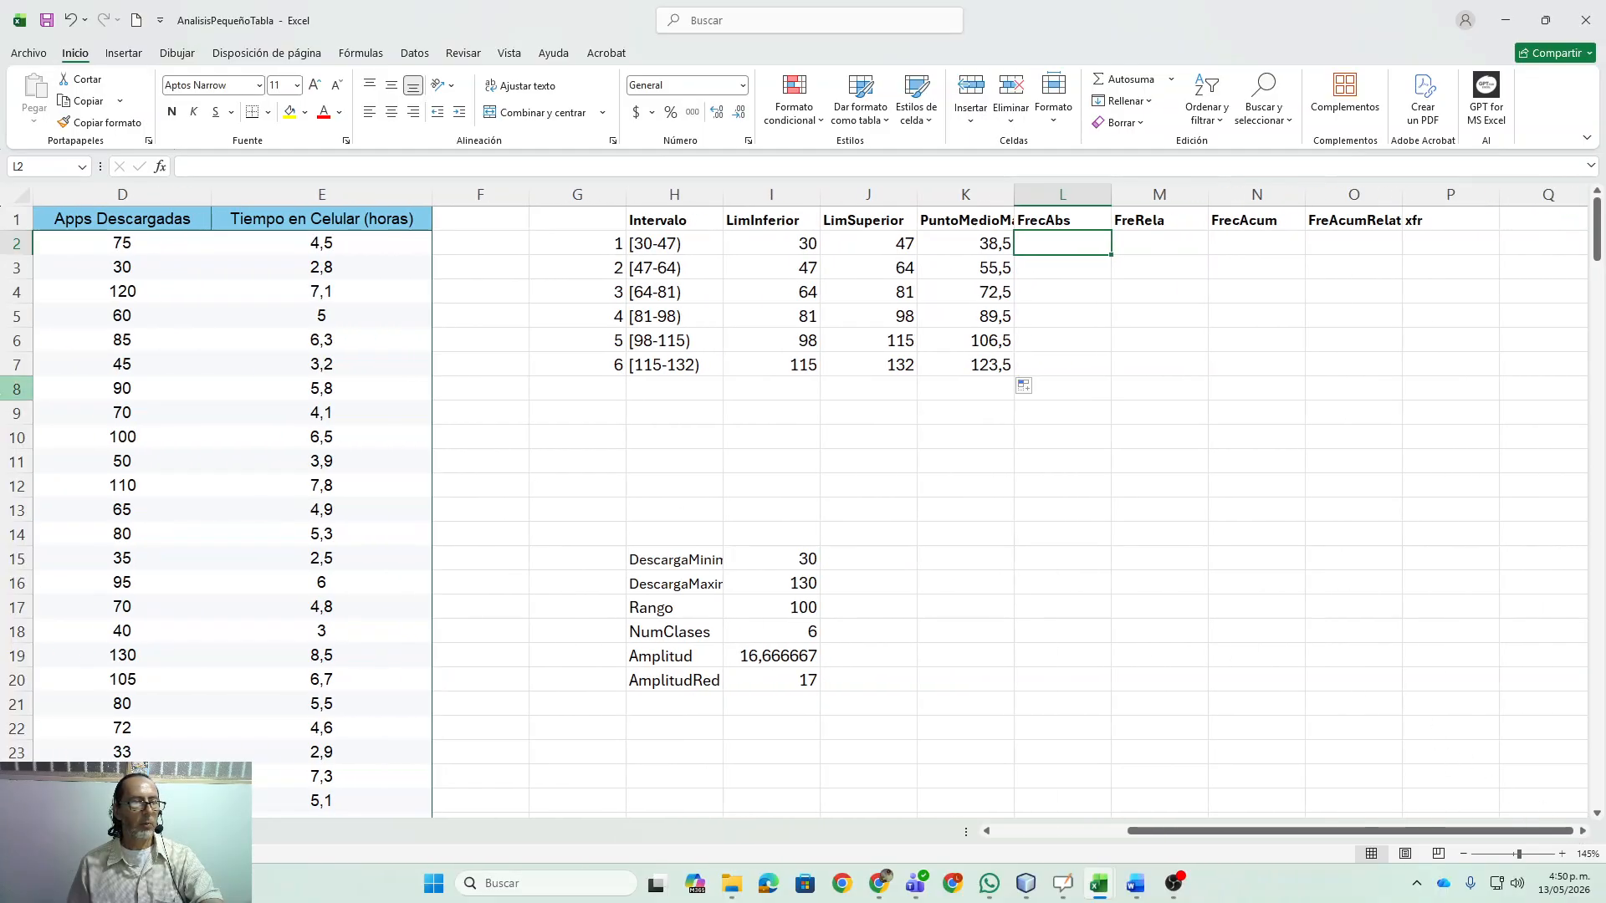
{"action": "left_click", "coordinate": [127, 194]}
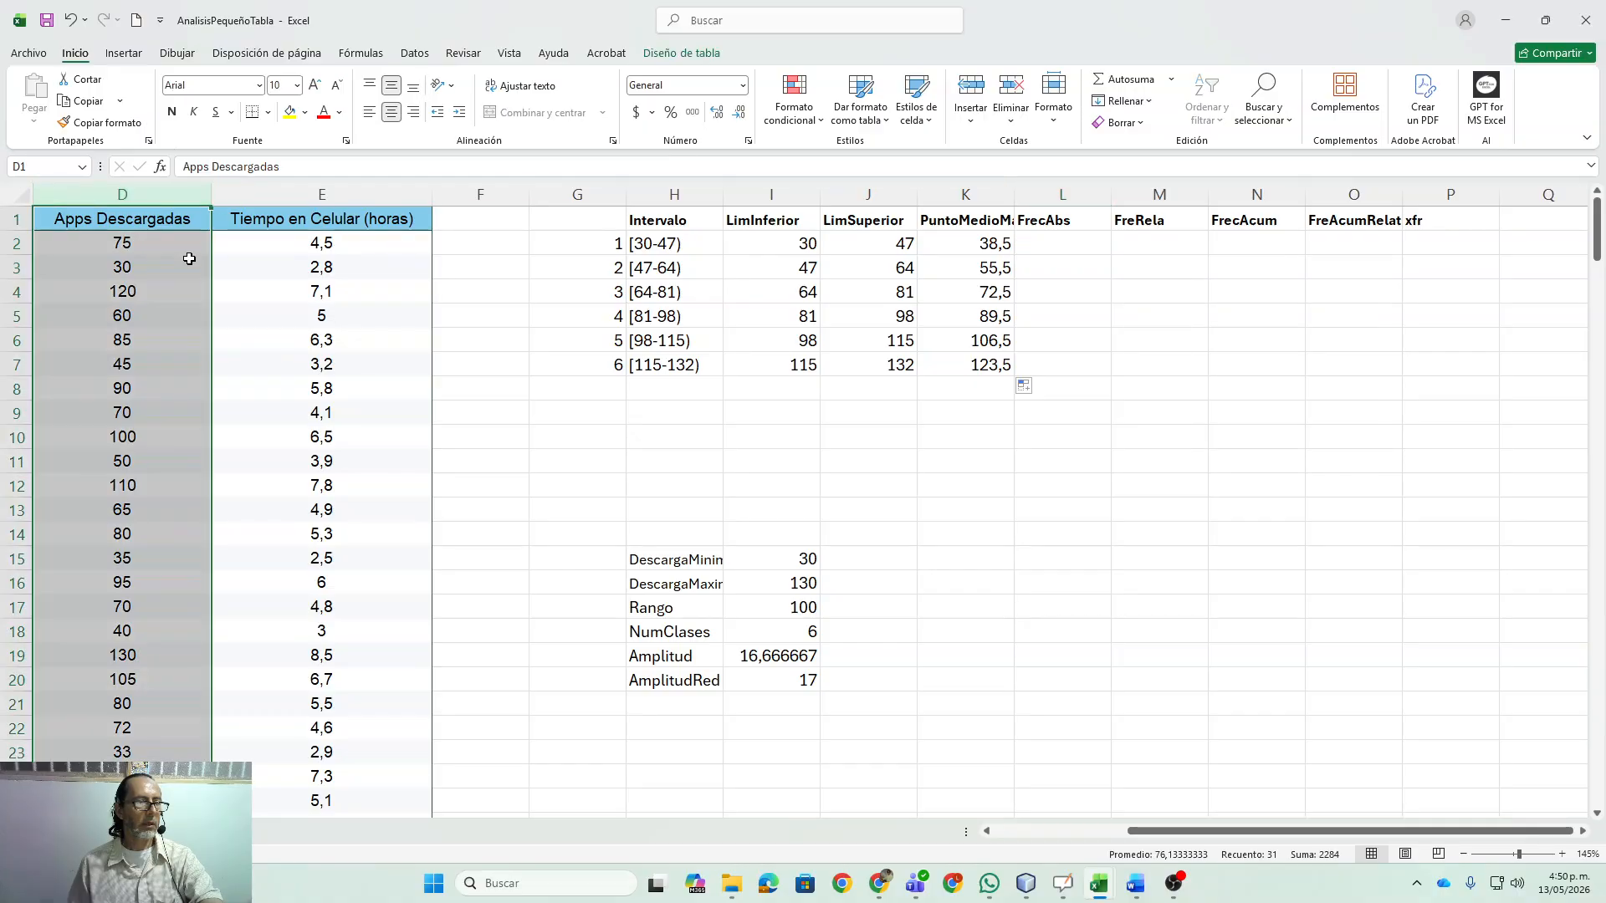
{"action": "left_click", "coordinate": [1052, 245]}
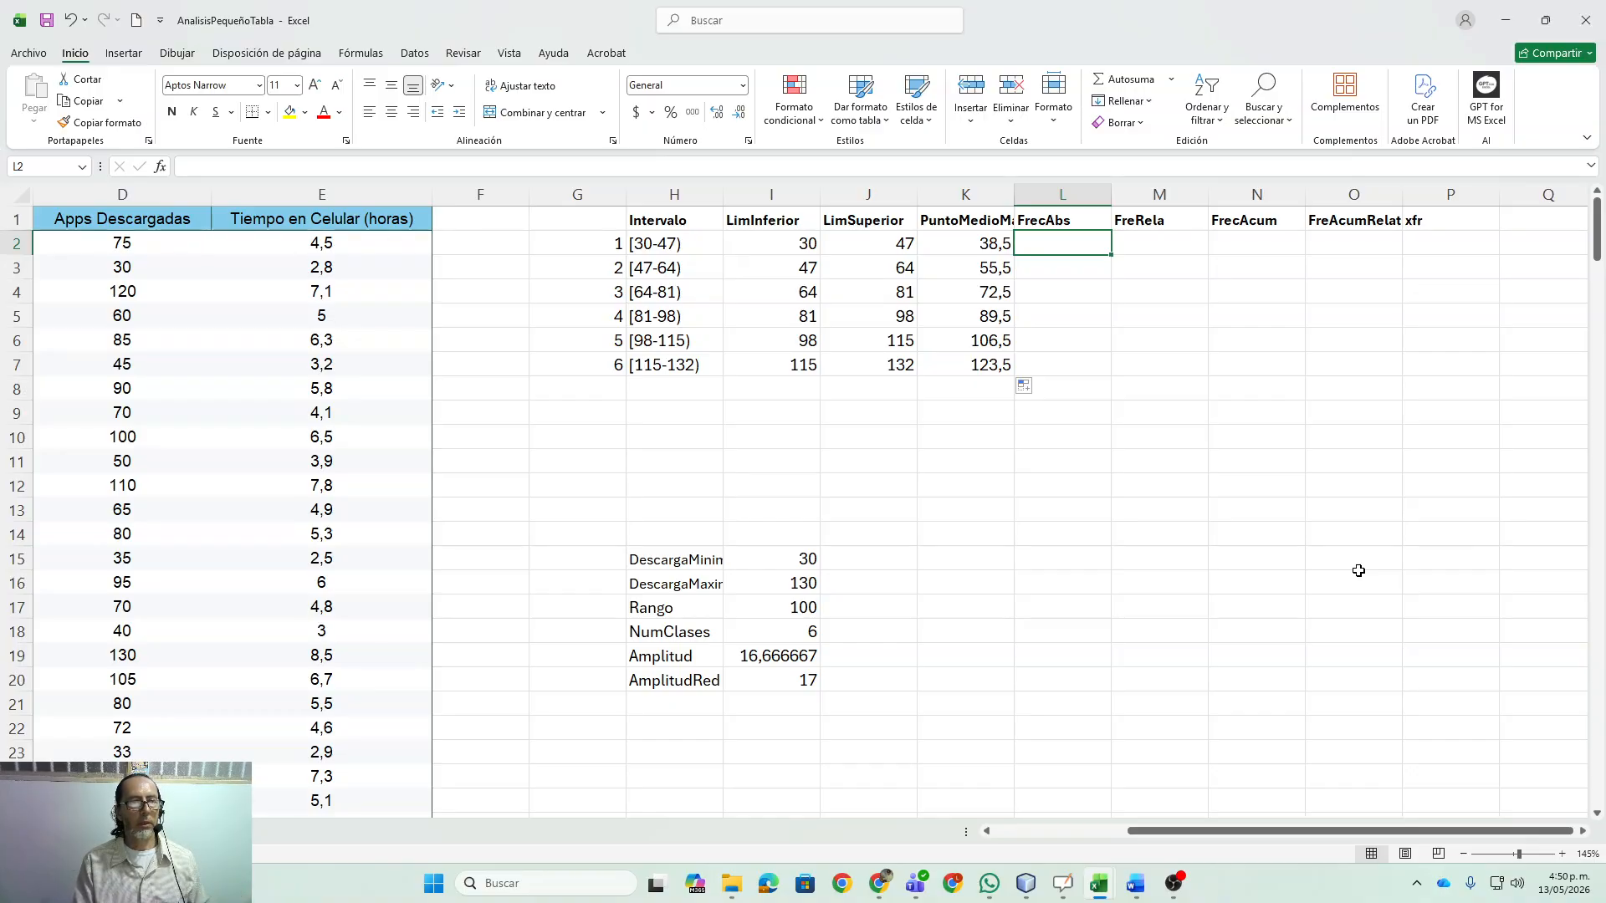
{"action": "key", "text": "Left"}
{"action": "key", "text": "Left"}
{"action": "key", "text": "Left"}
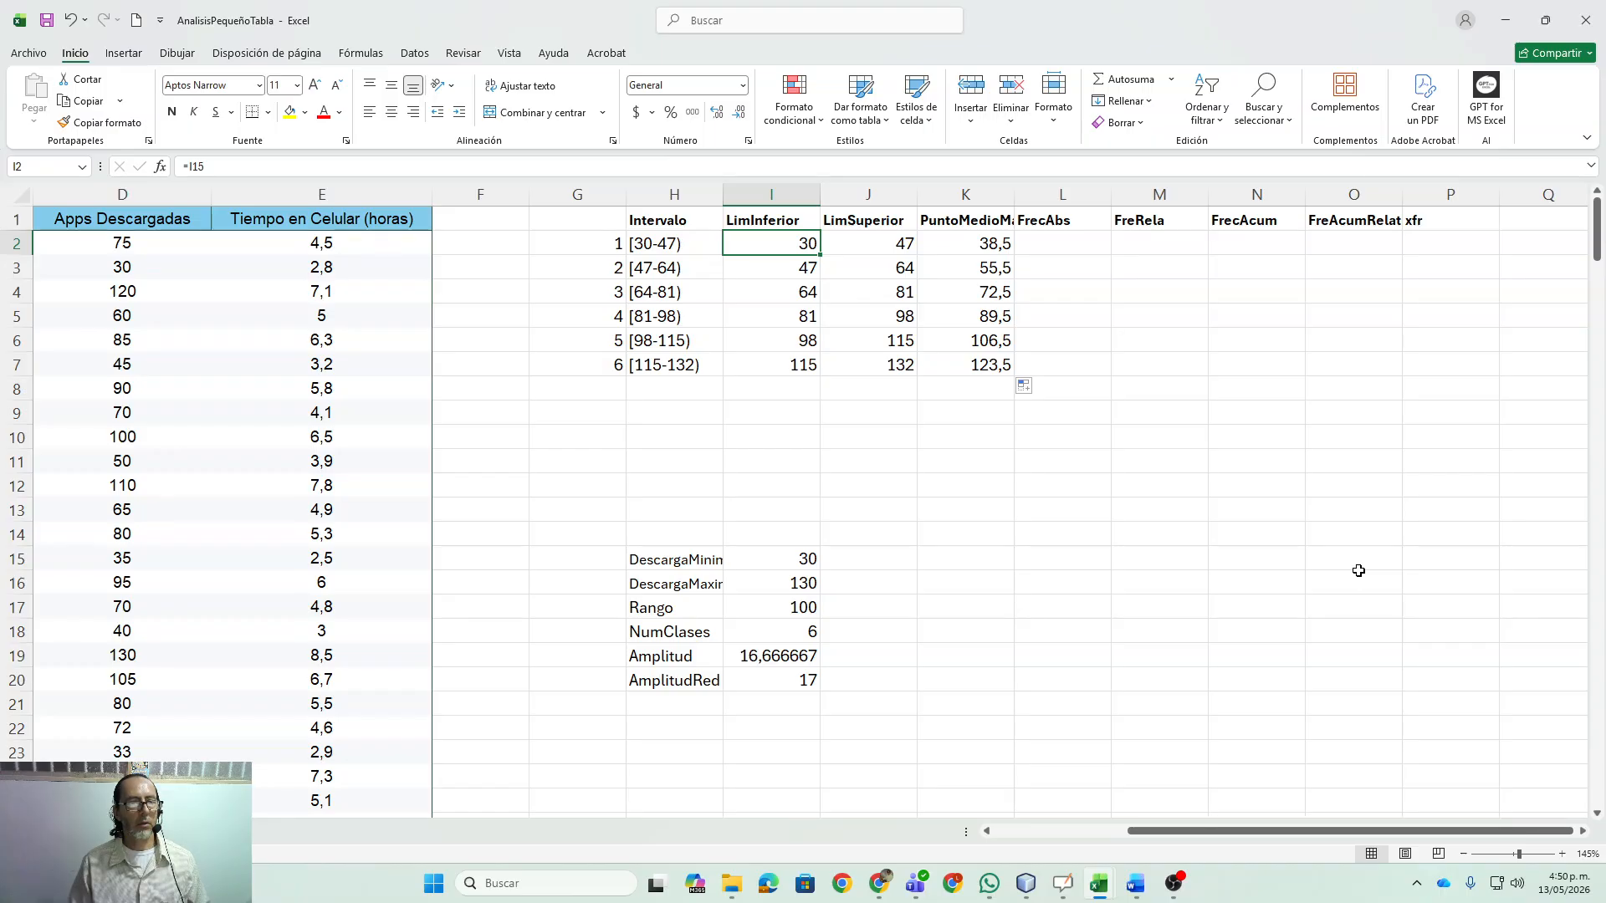
{"action": "key", "text": "Left"}
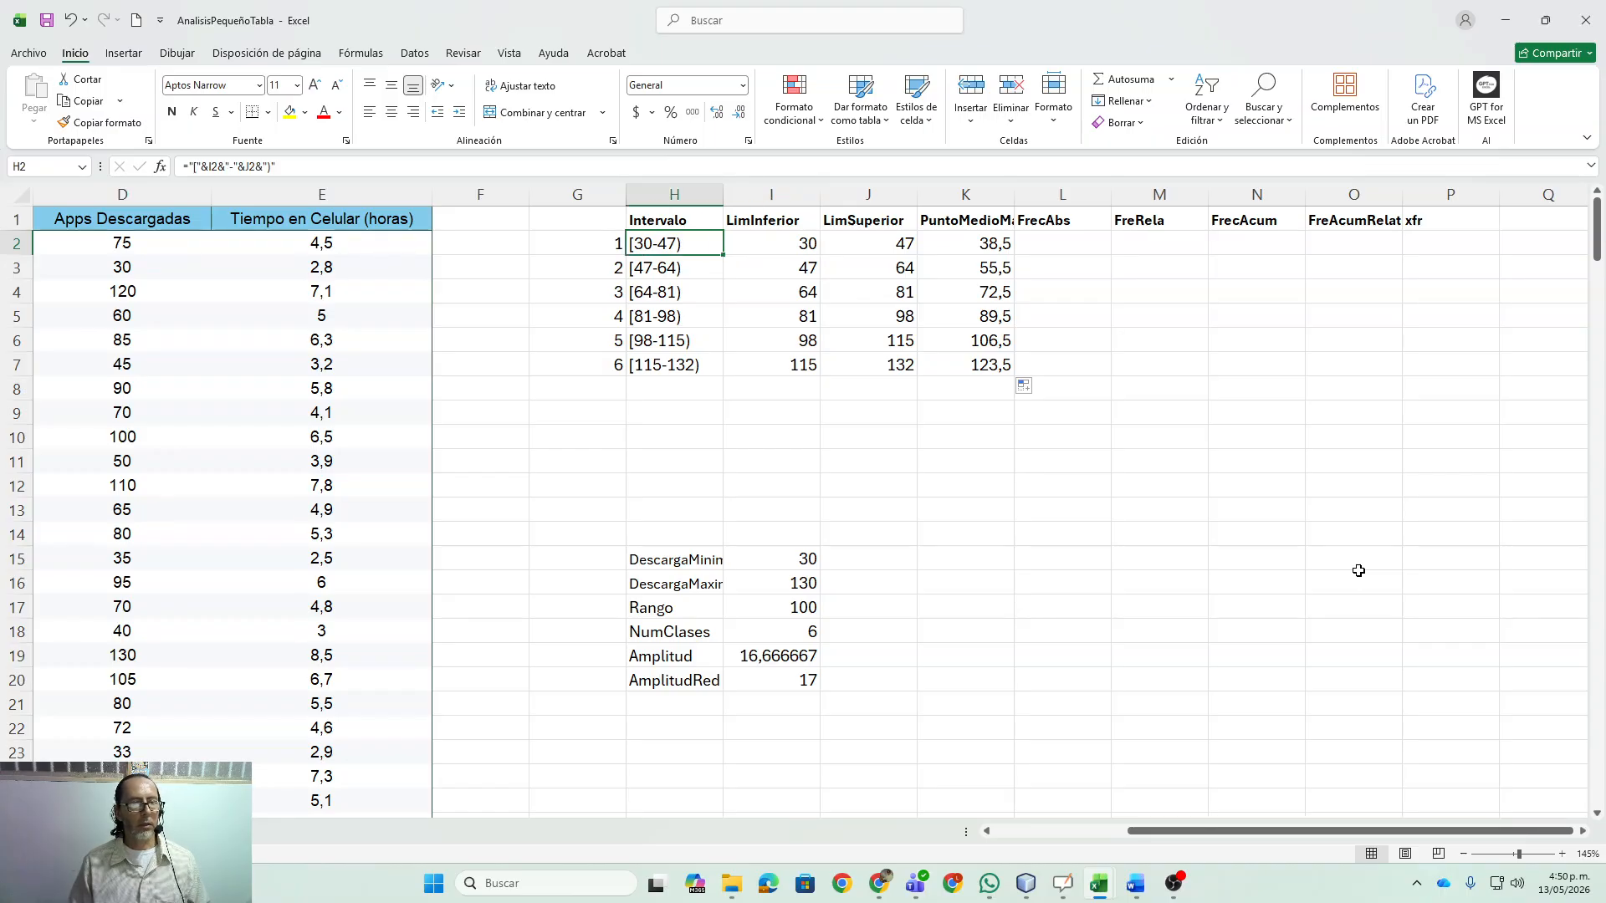
{"action": "key", "text": "Right"}
{"action": "key", "text": "Right"}
{"action": "key", "text": "Right"}
{"action": "key", "text": "Right"}
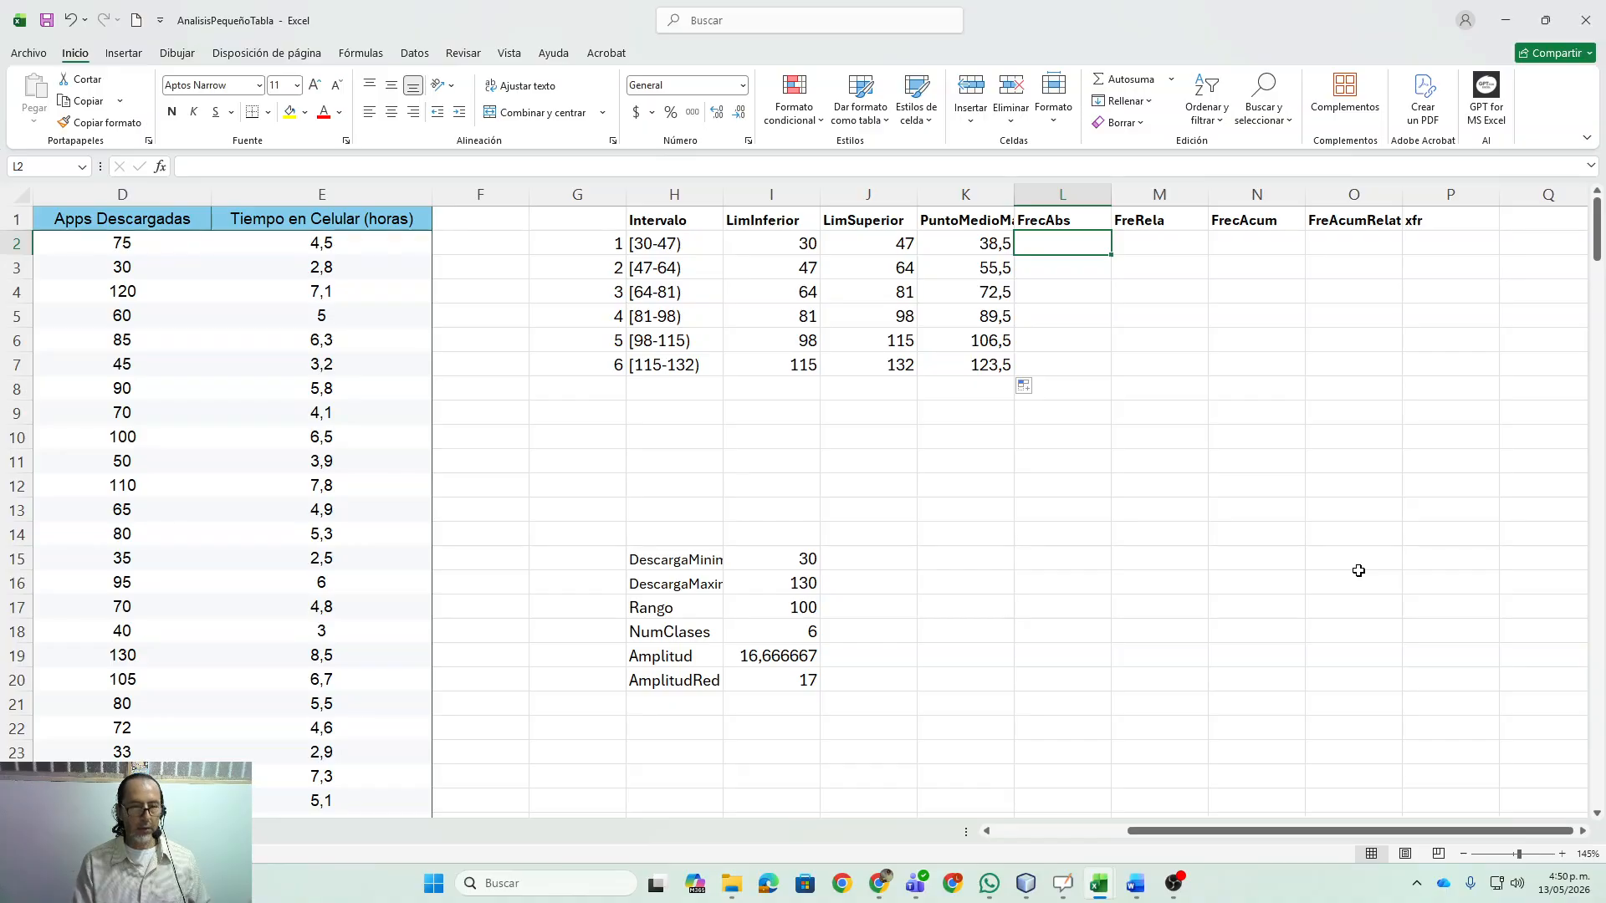
- Start a CONTAR.SI.CONJUNTO formula in L2 with the first condition D:D;">="&I2 for the class's lower limit
{"action": "type", "text": "="}
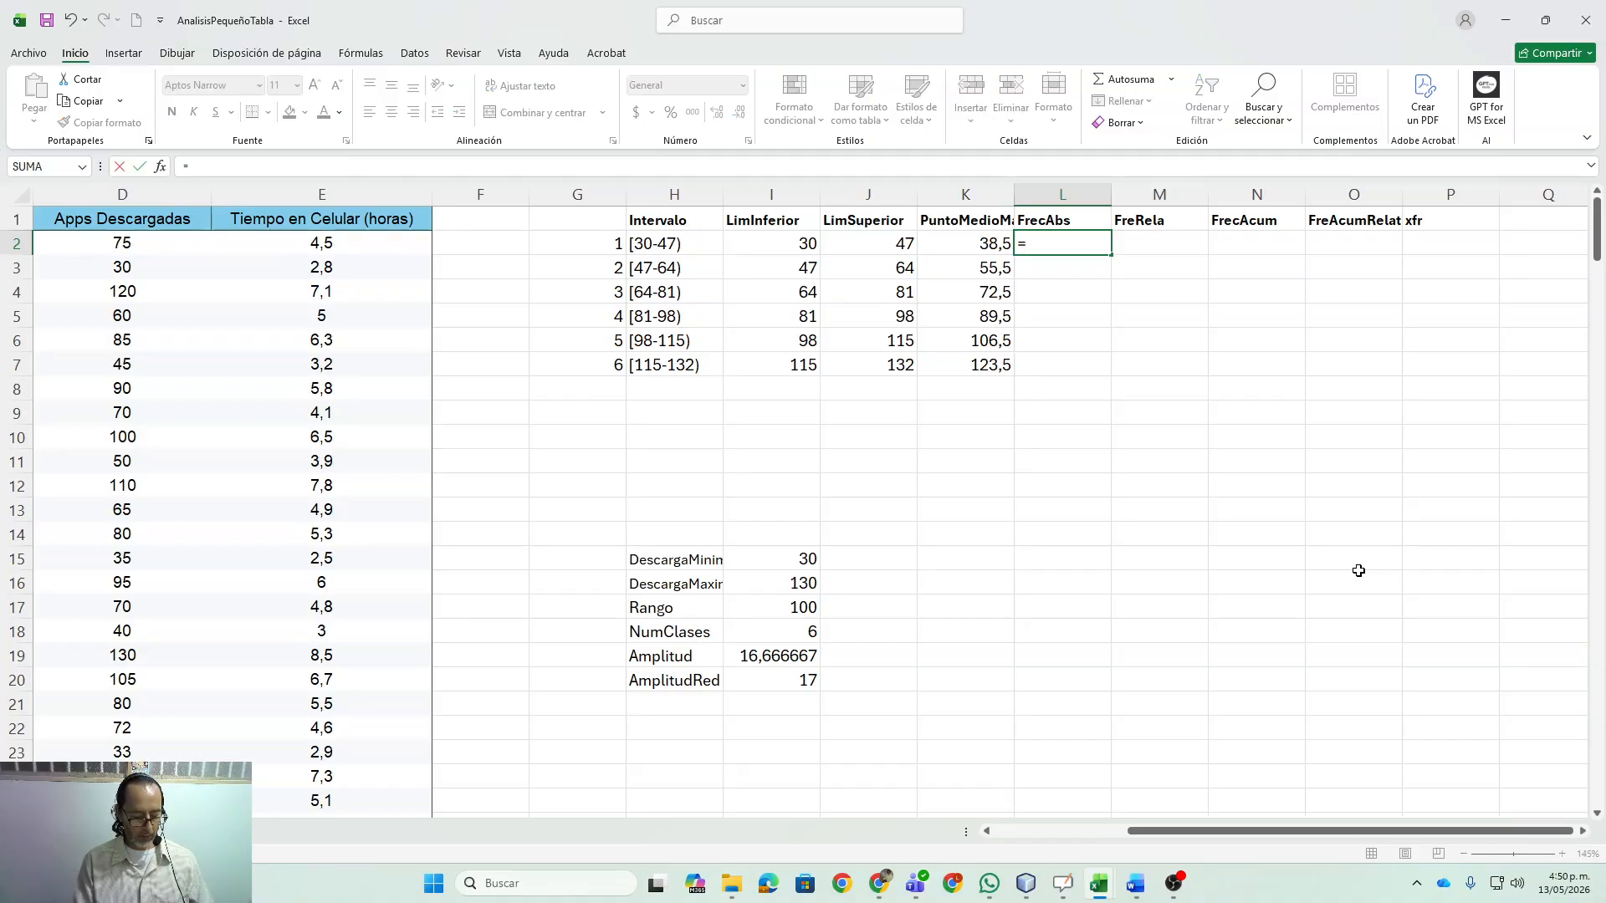
{"action": "type", "text": "contar"}
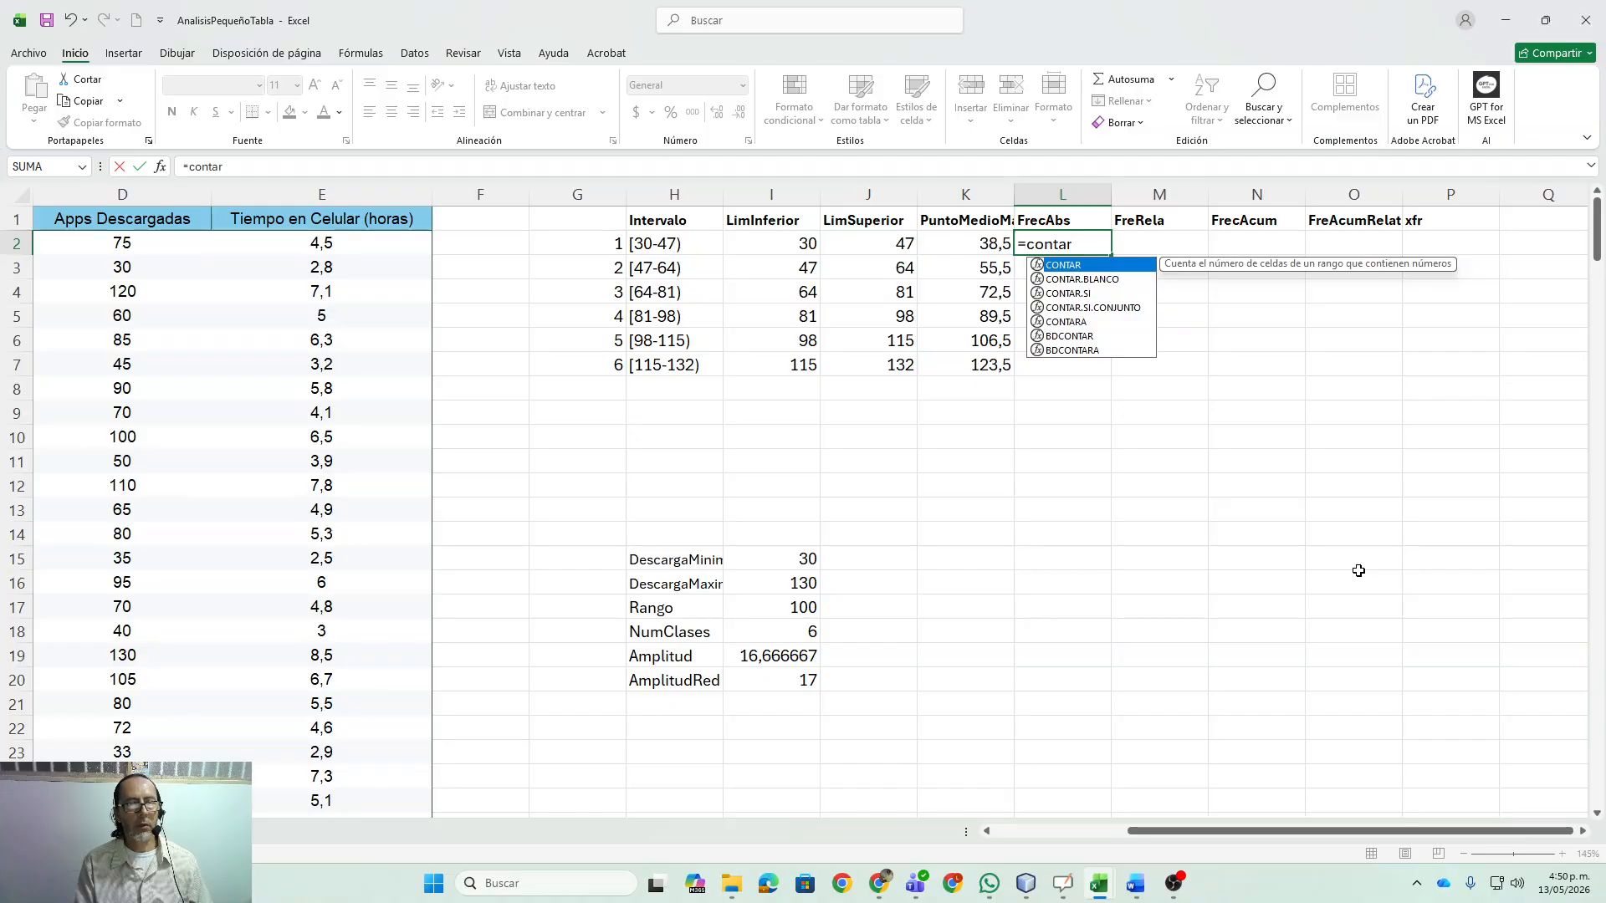
{"action": "key", "text": "Down"}
{"action": "key", "text": "Down"}
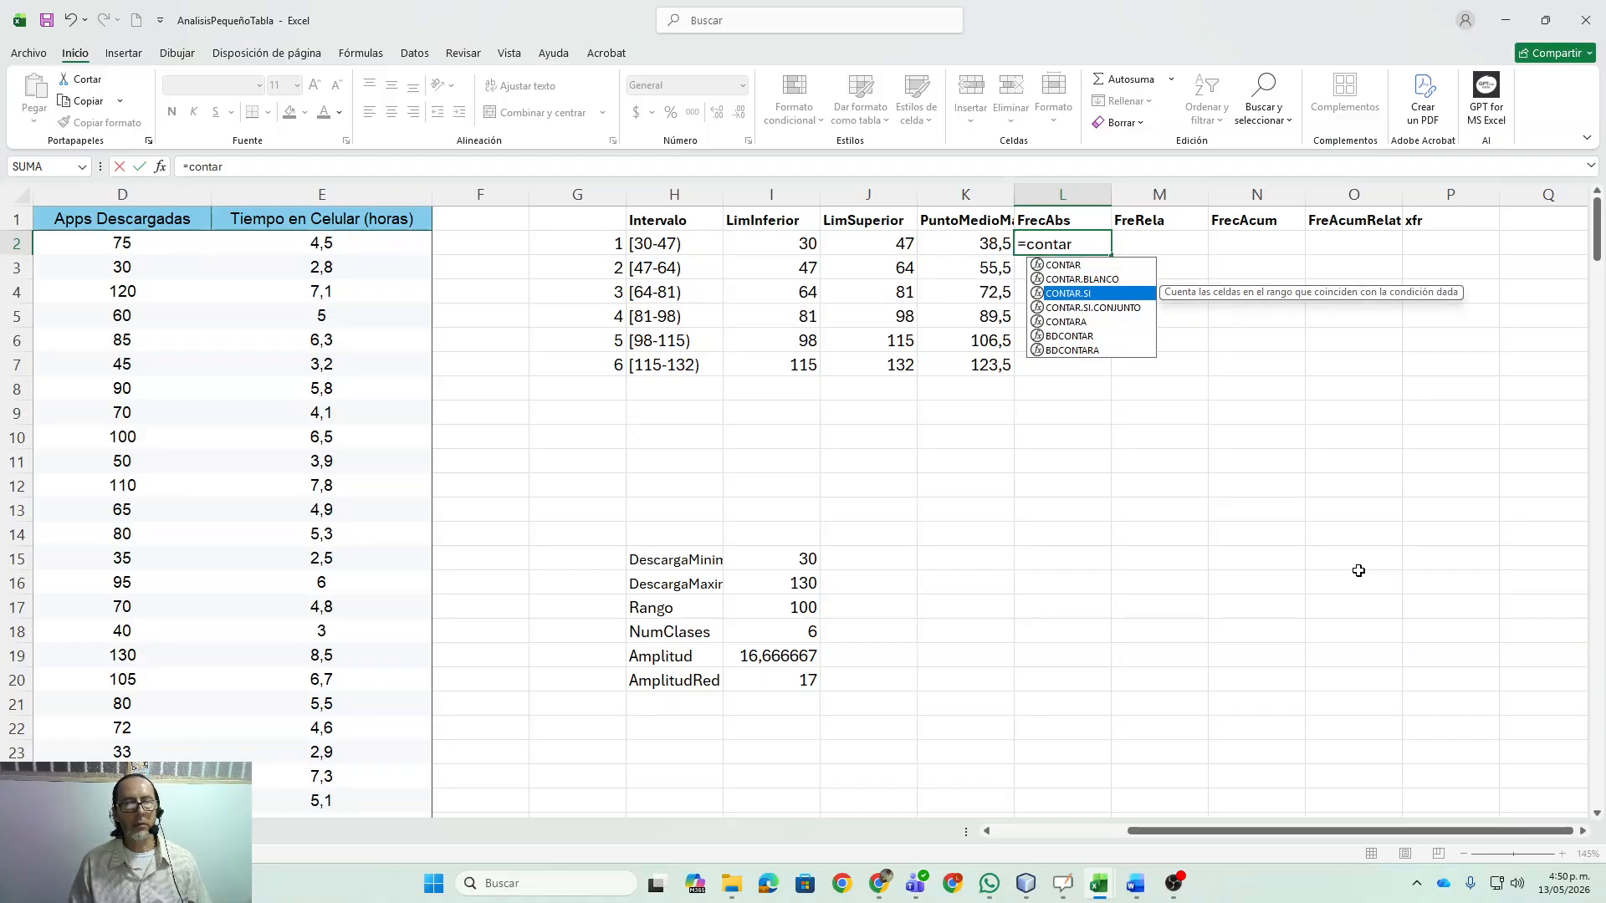
{"action": "key", "text": "Down"}
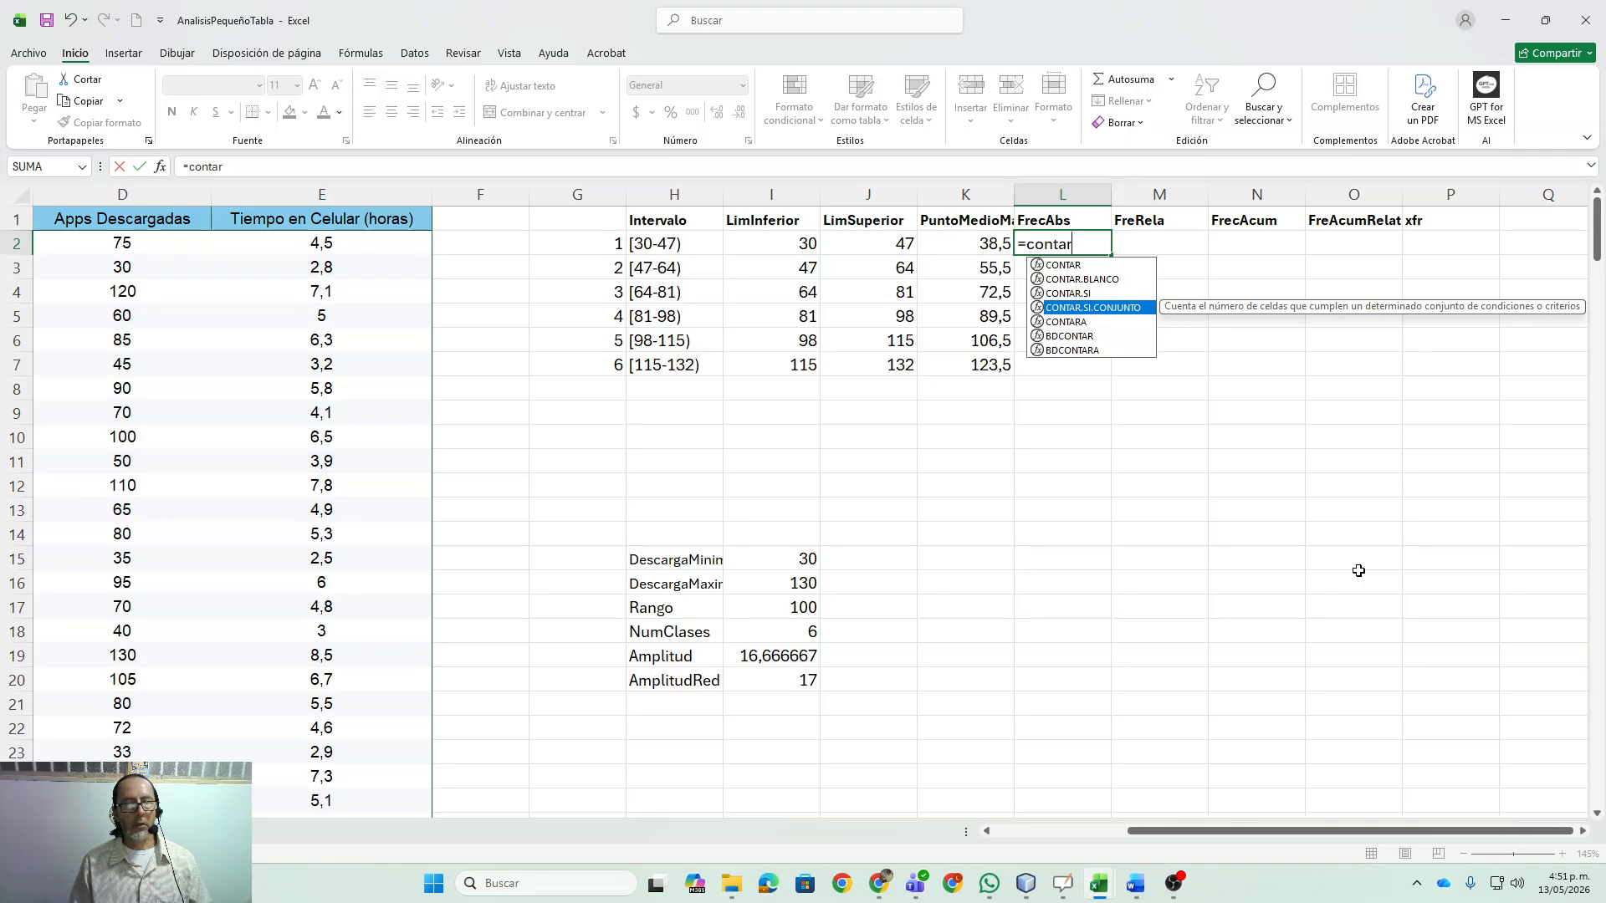
{"action": "key", "text": "Tab"}
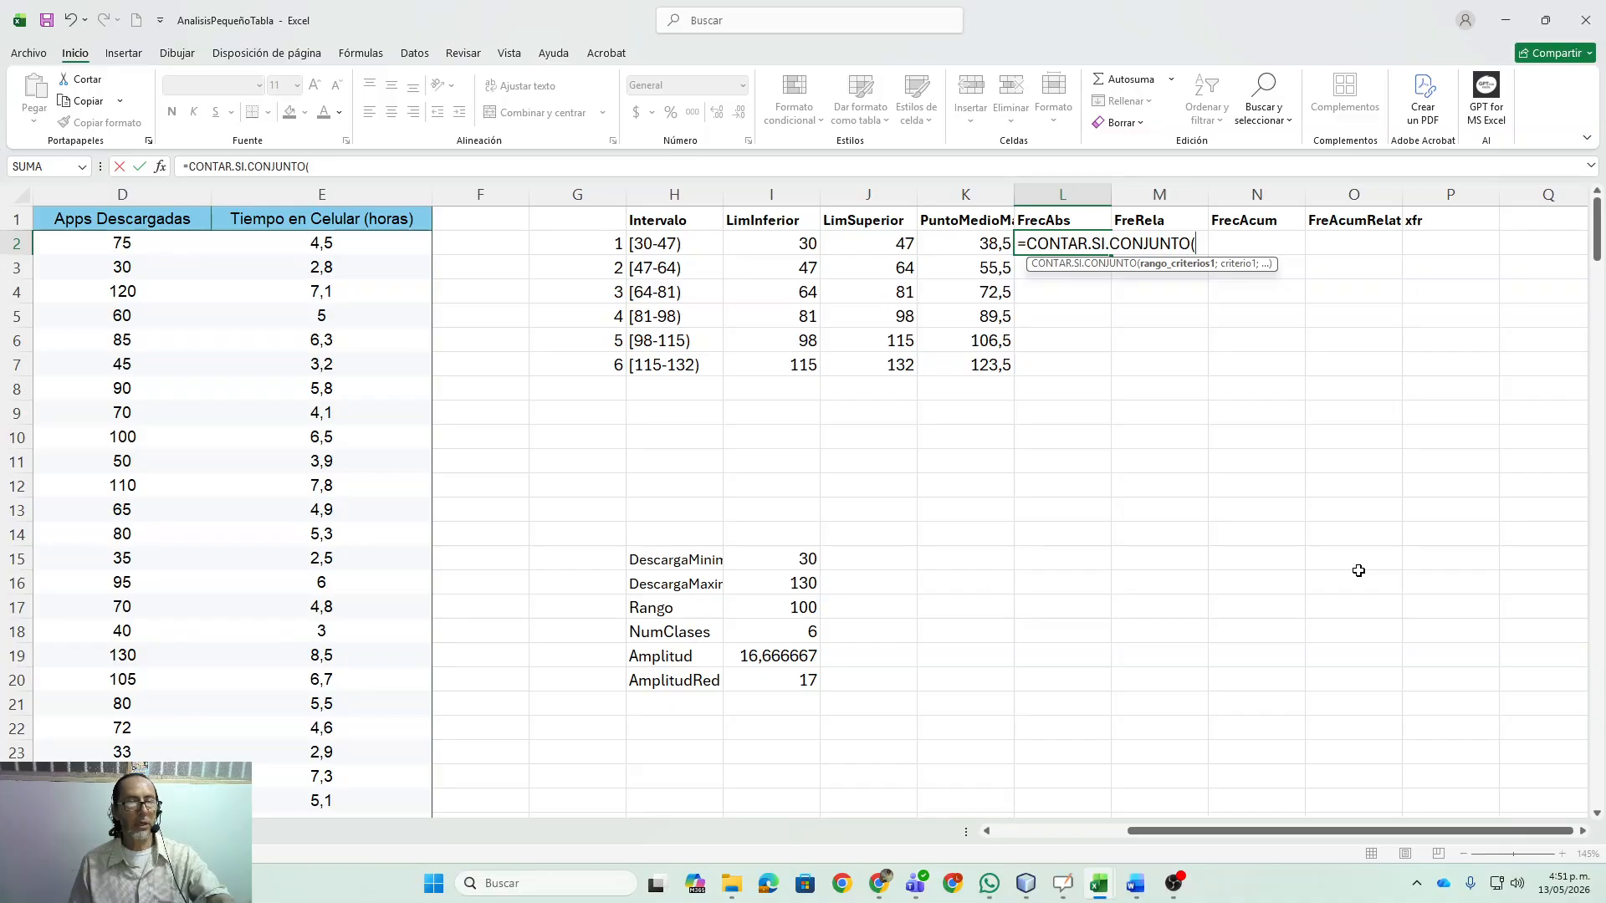
{"action": "left_click", "coordinate": [138, 198]}
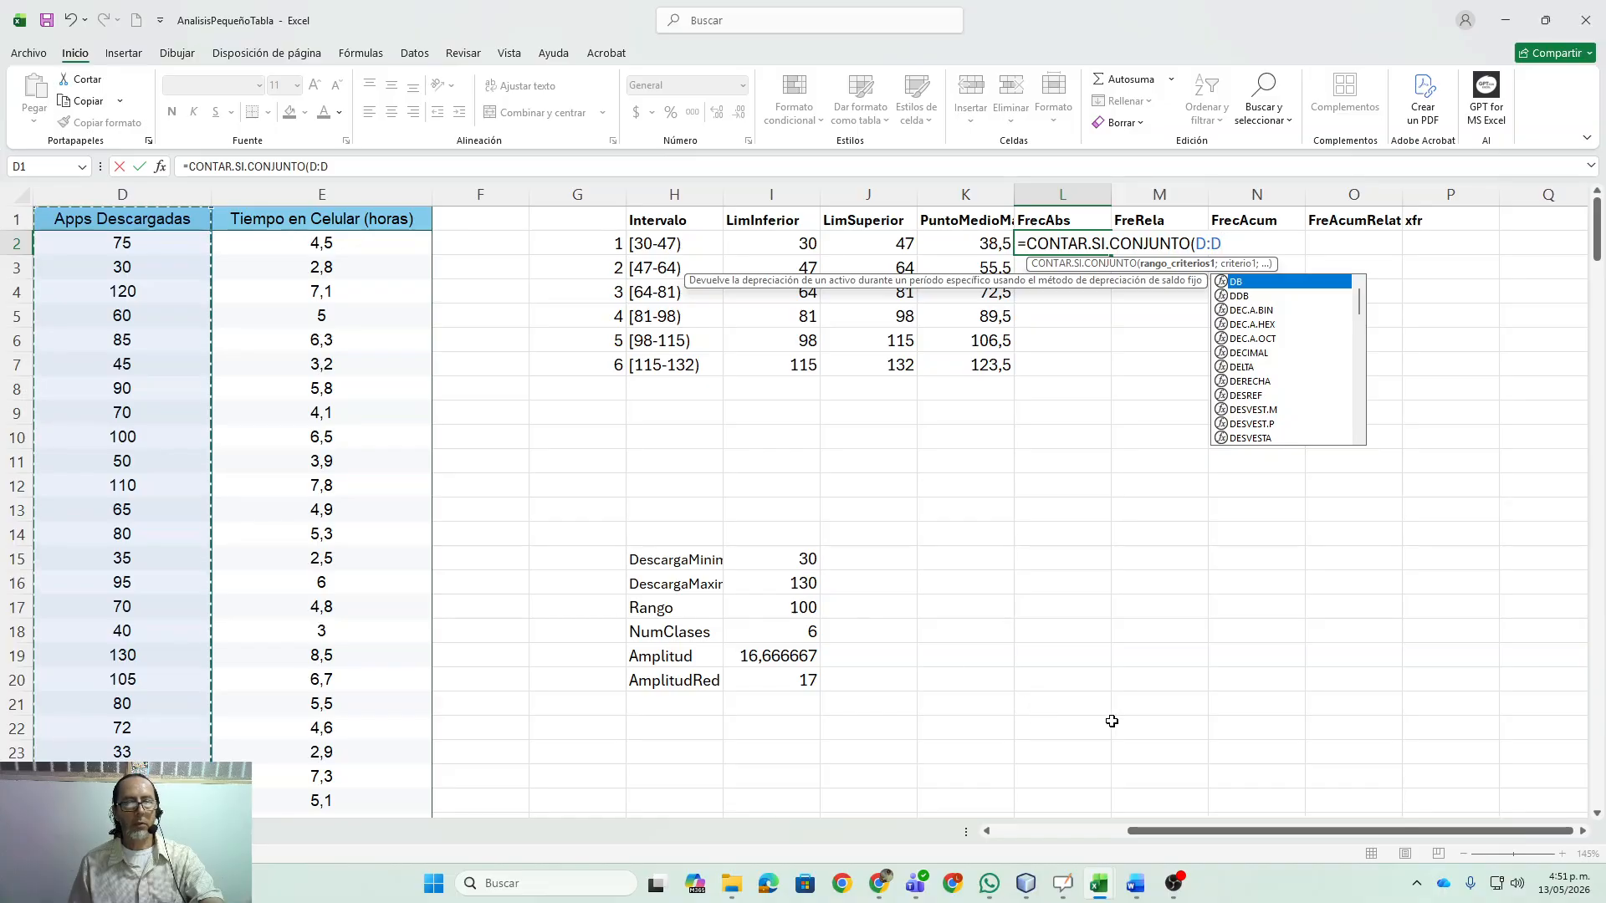
{"action": "type", "text": ";"}
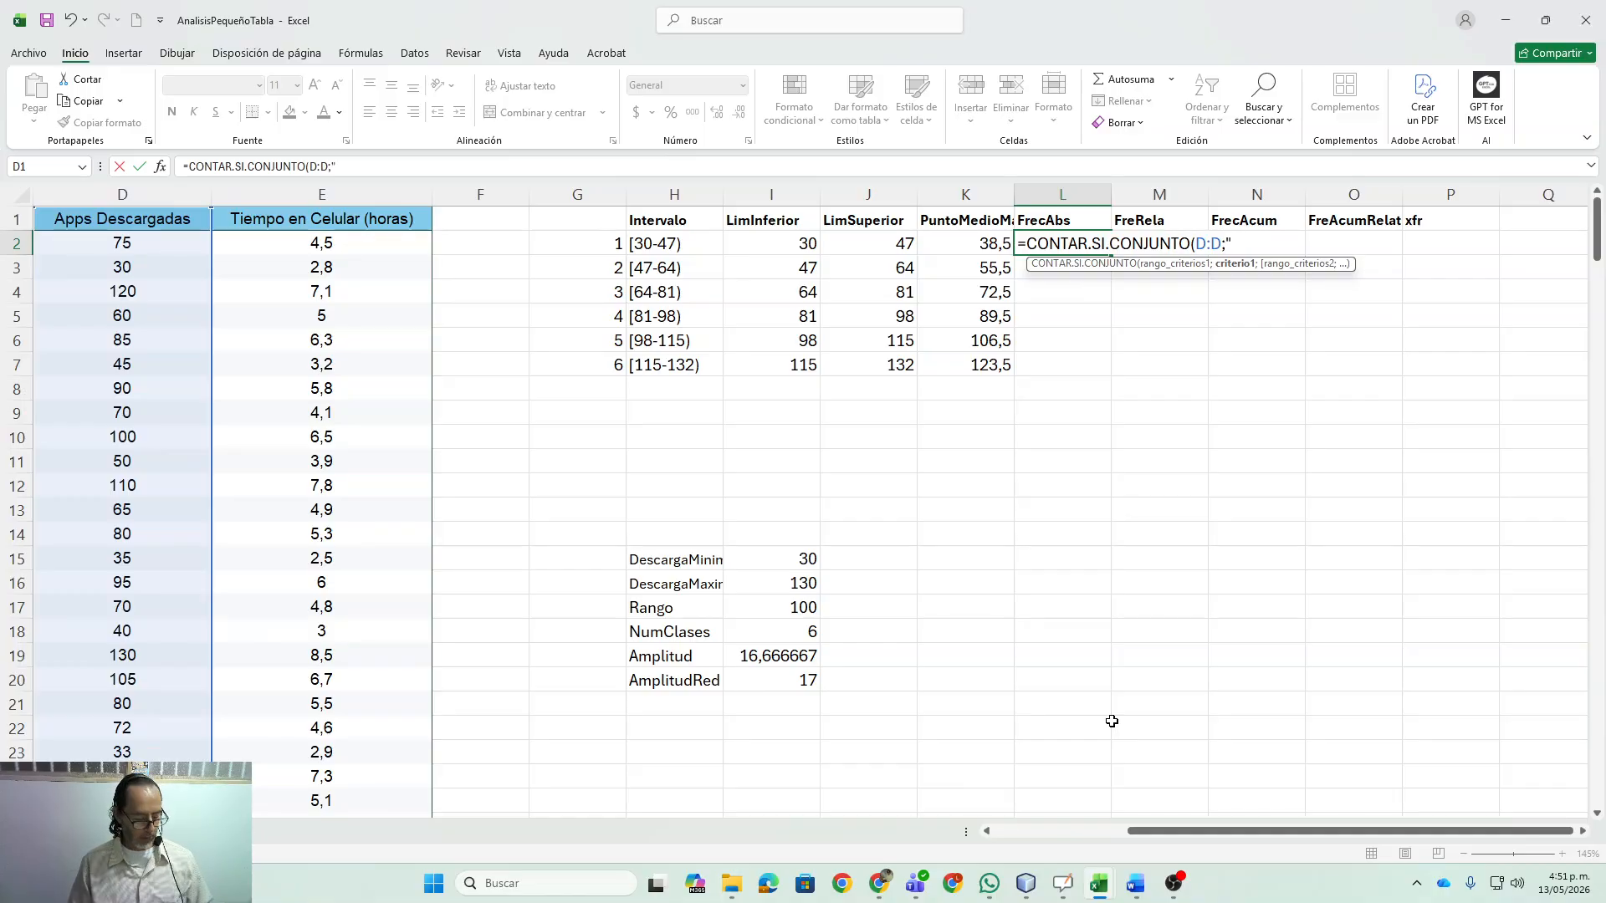
{"action": "type", "text": "\">=\"&"}
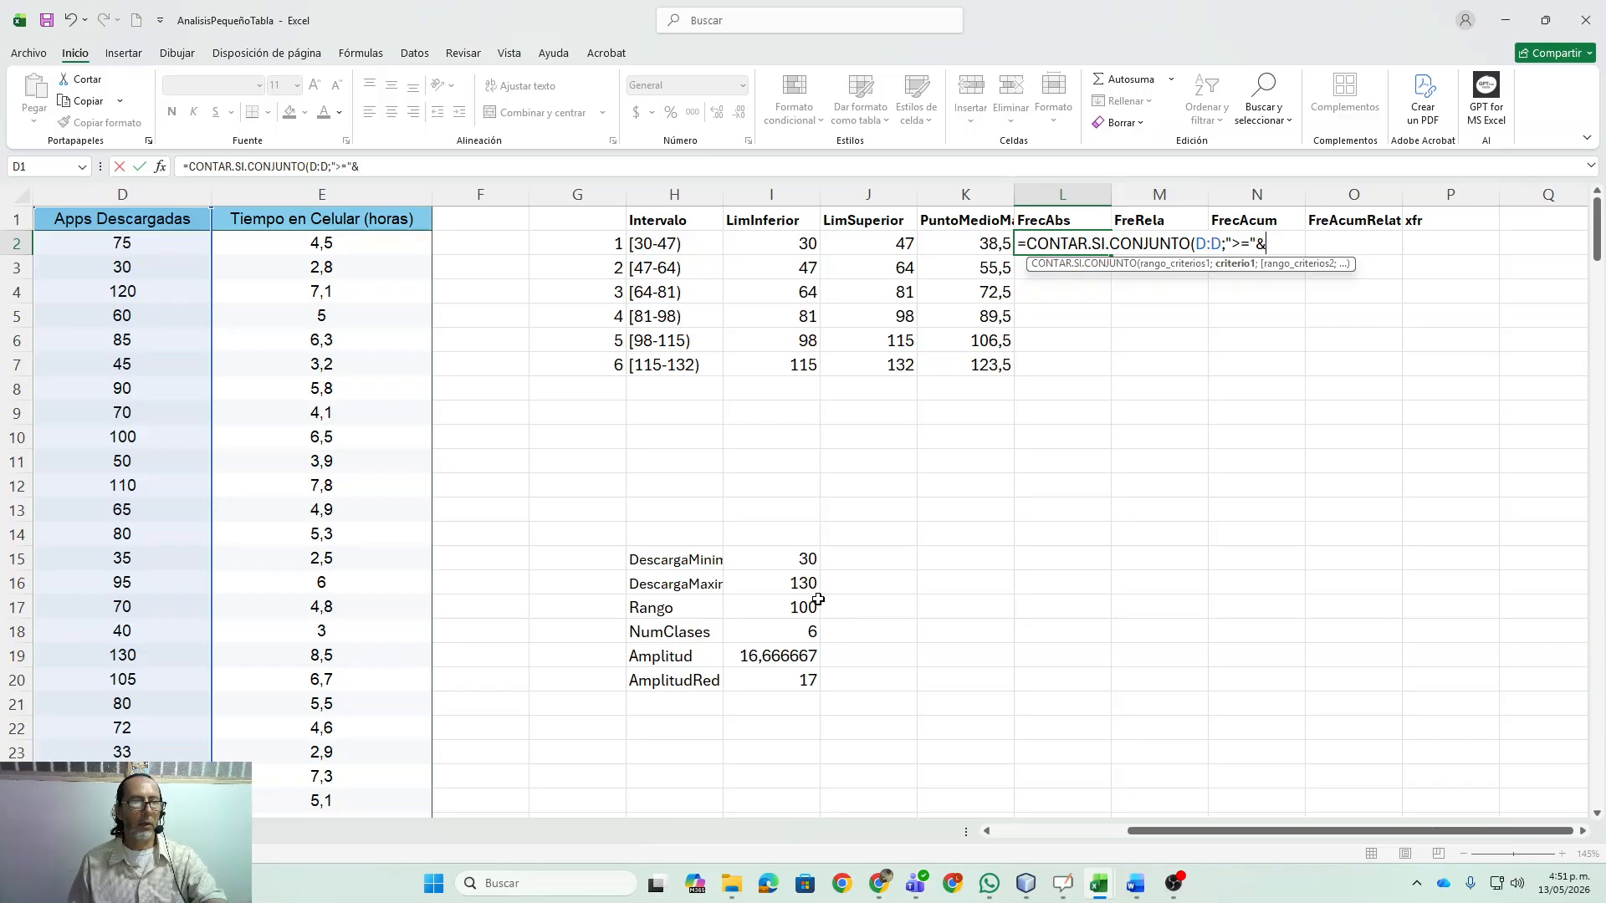
{"action": "left_click", "coordinate": [801, 240]}
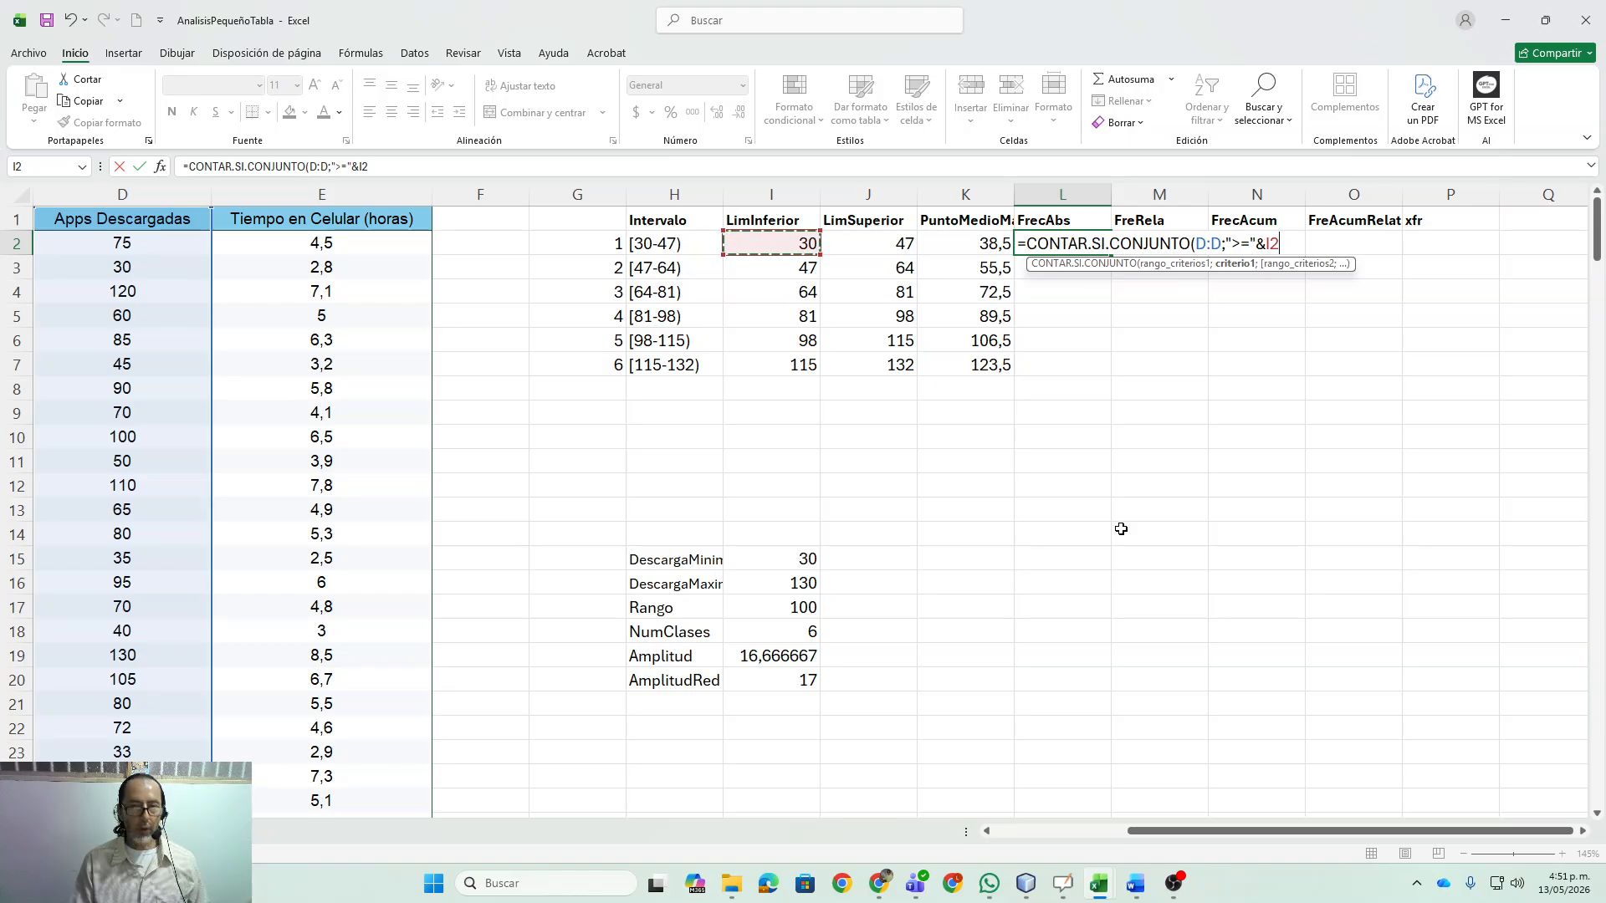
- Add the second condition D:D;"<"&J2 for the upper limit and complete the absolute frequency formula in L2
{"action": "type", "text": ";"}
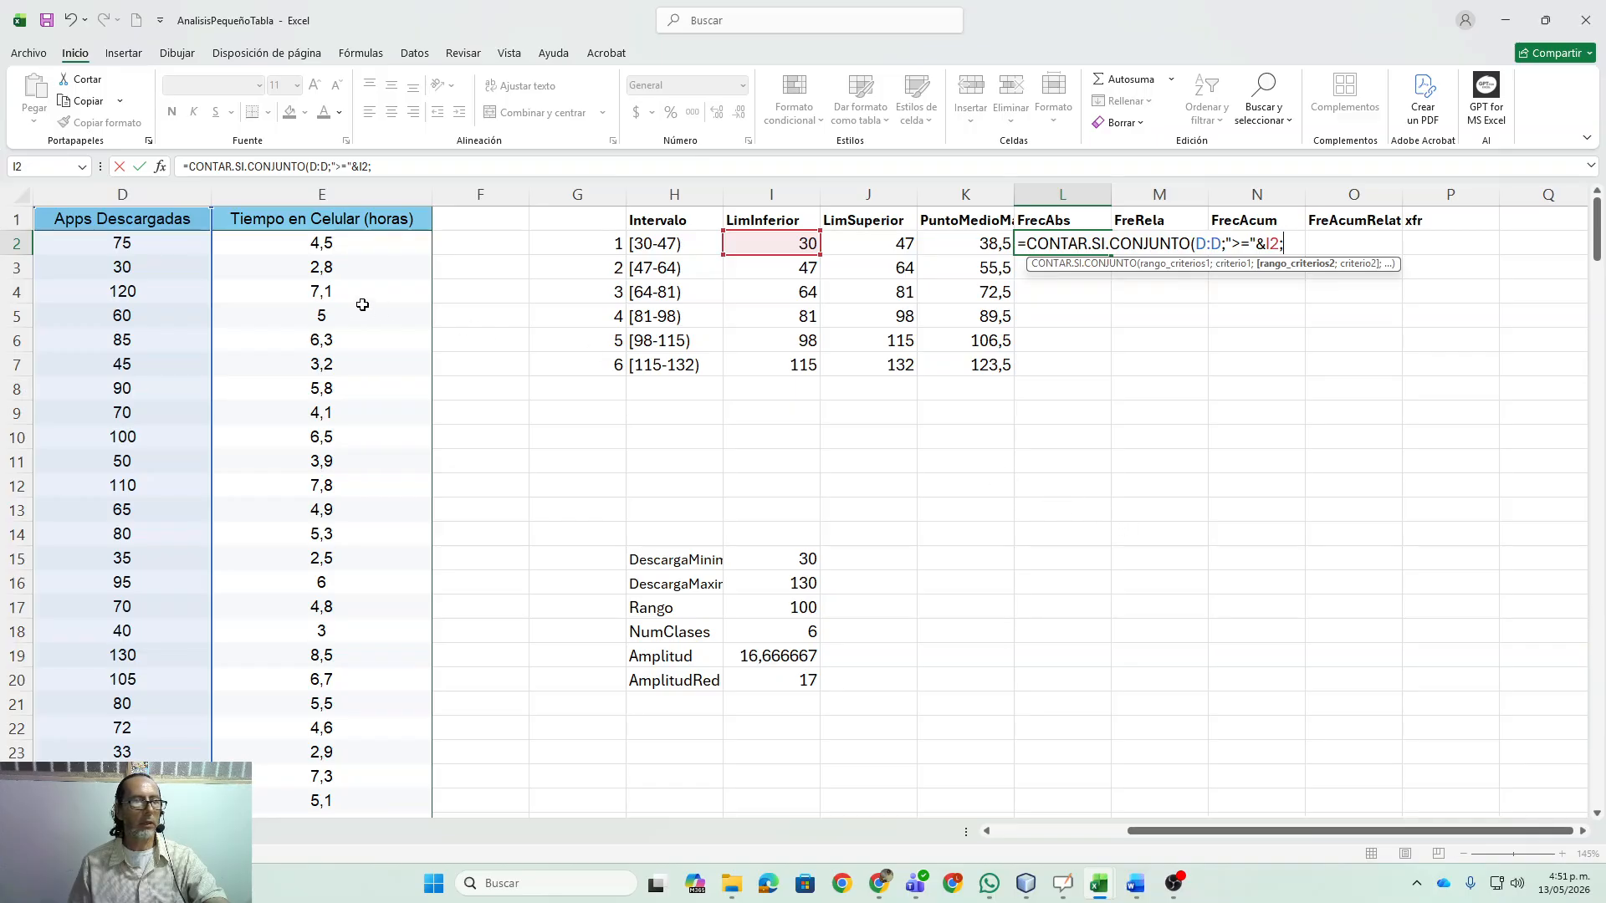
{"action": "left_click", "coordinate": [158, 194]}
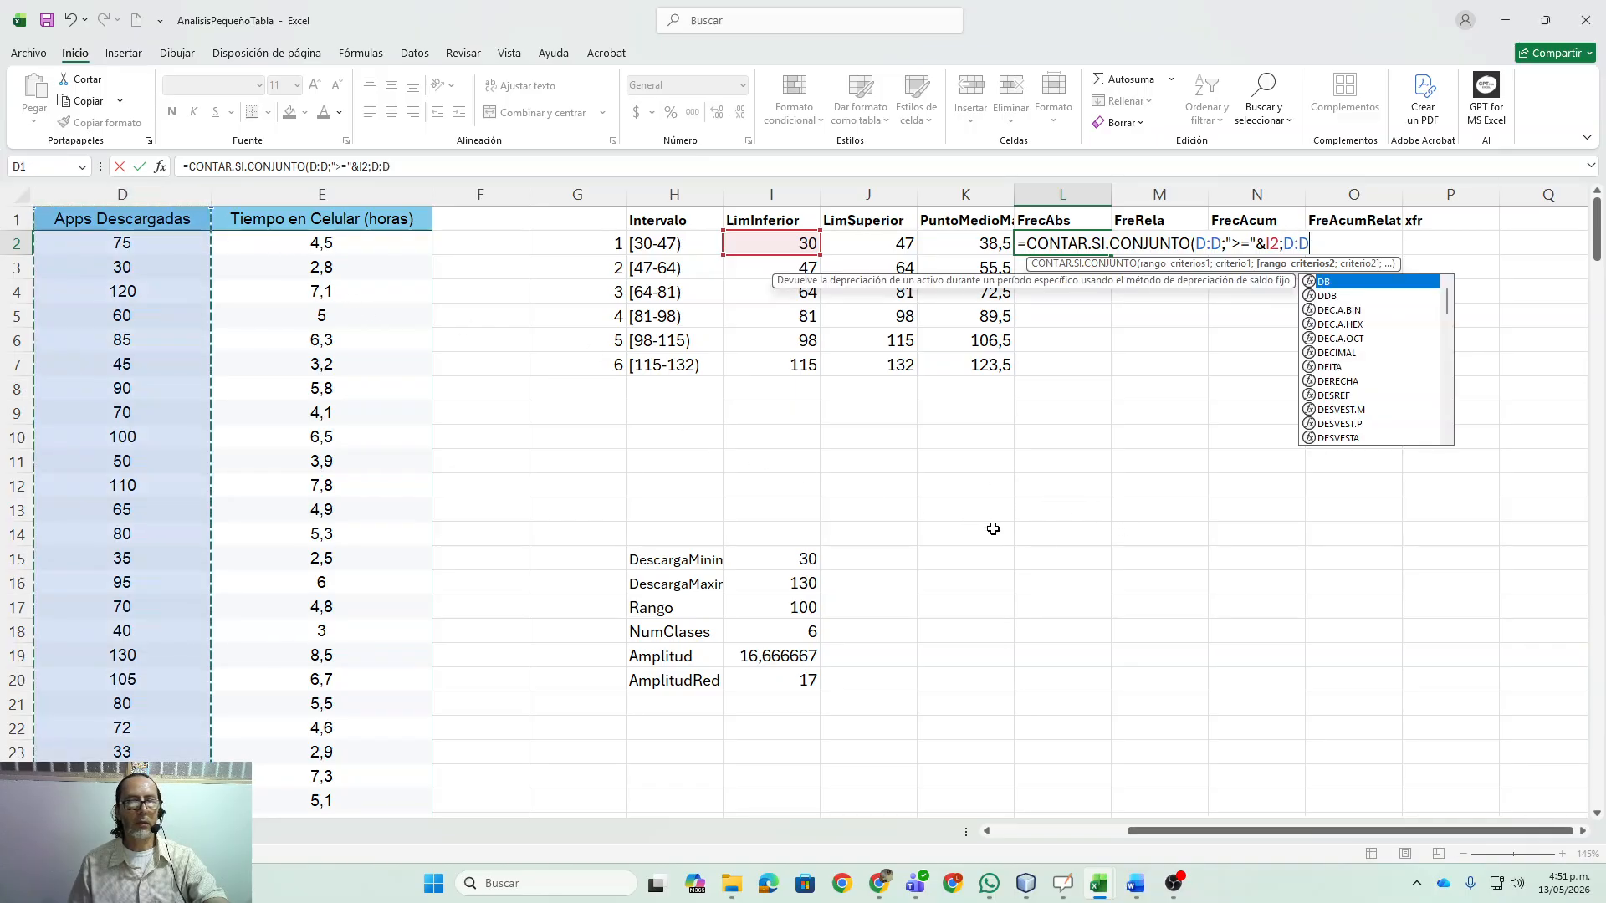
{"action": "type", "text": ";"}
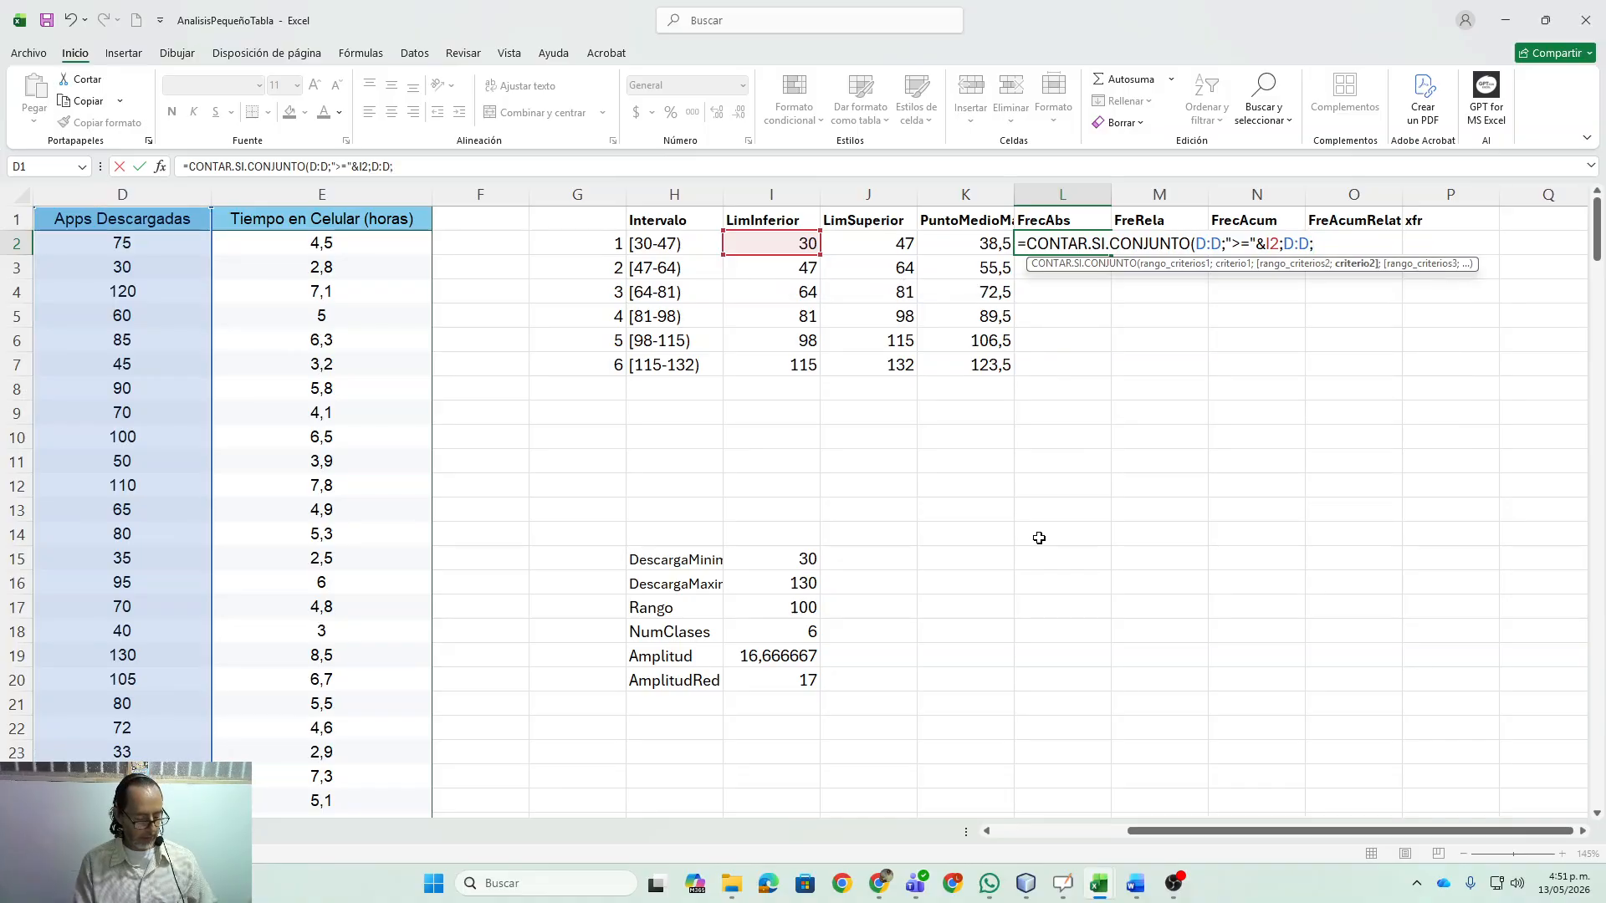
{"action": "type", "text": "\"<"}
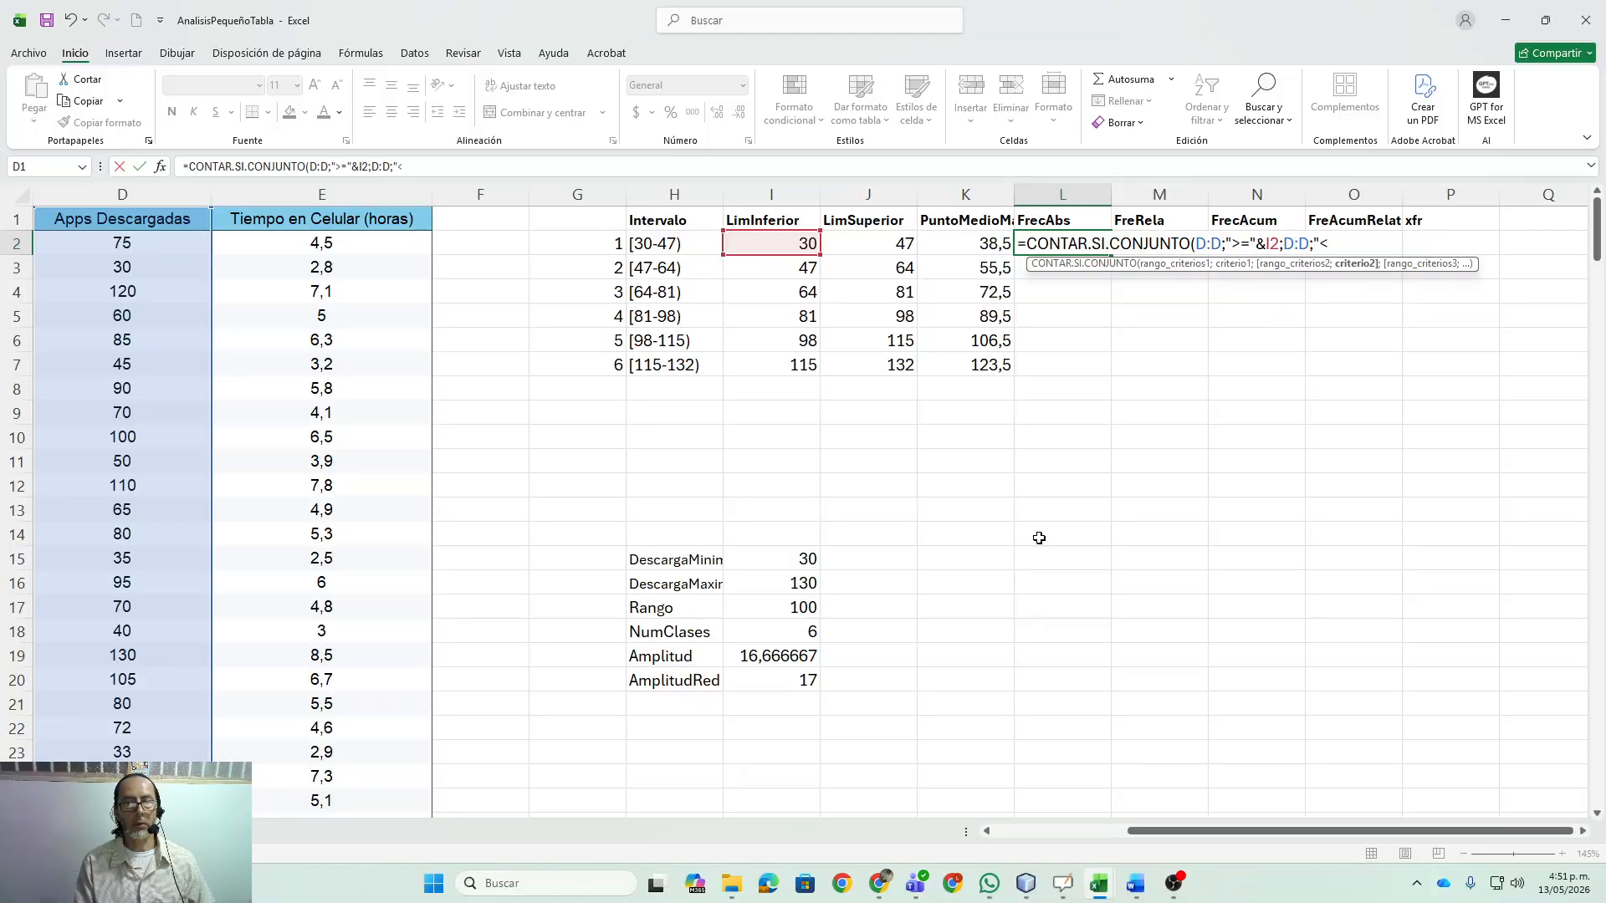
{"action": "type", "text": "\""}
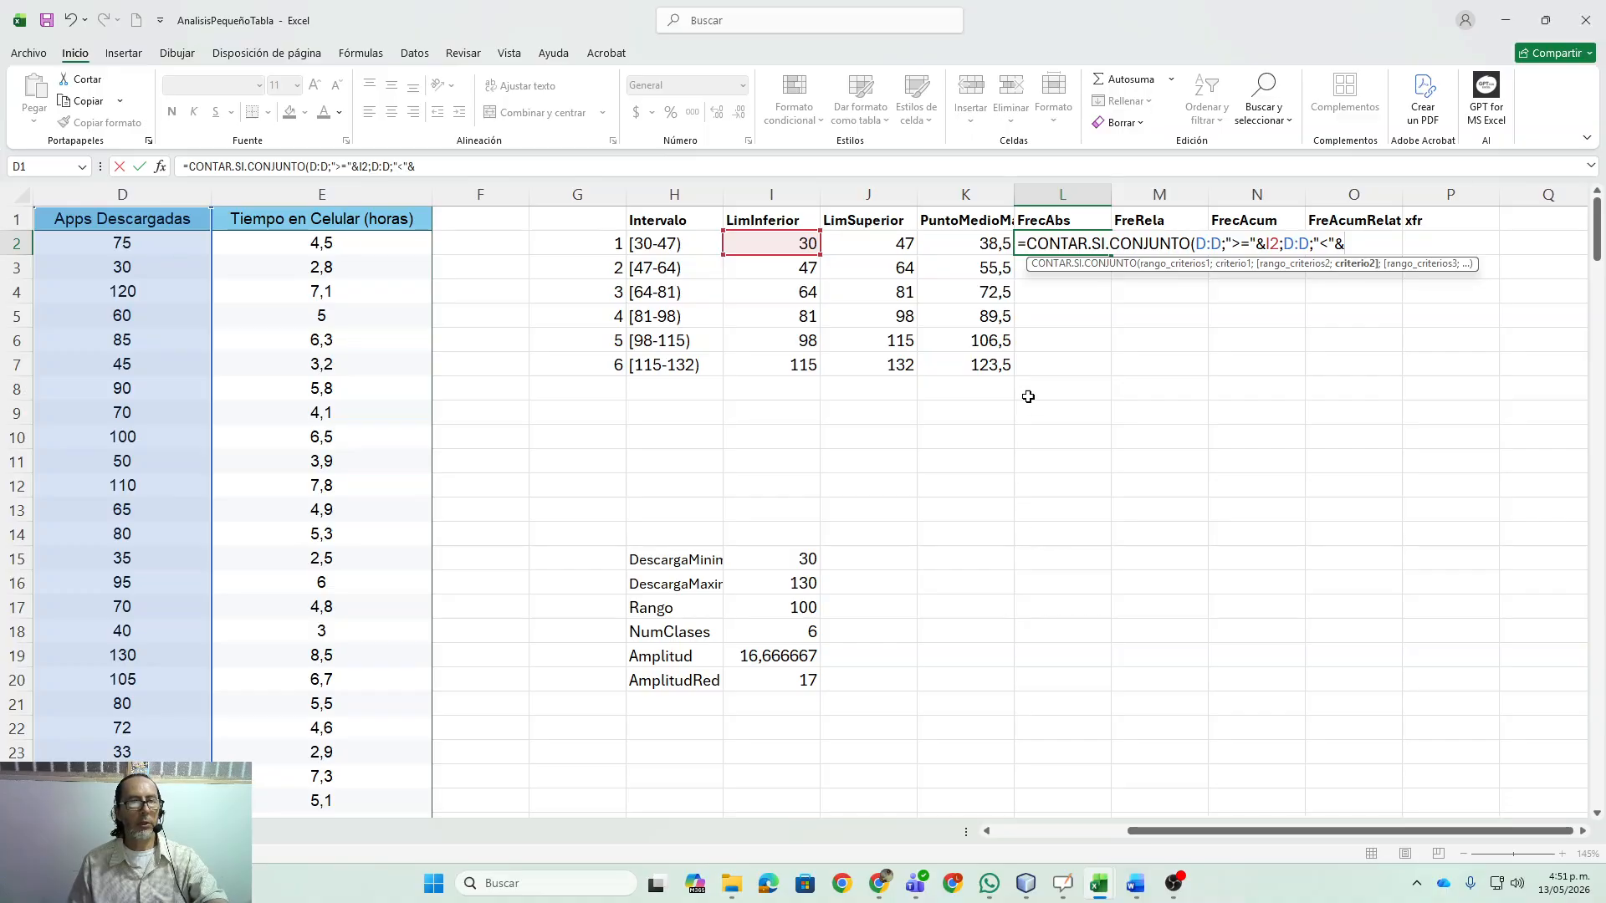
{"action": "type", "text": "&"}
{"action": "left_click", "coordinate": [888, 244]}
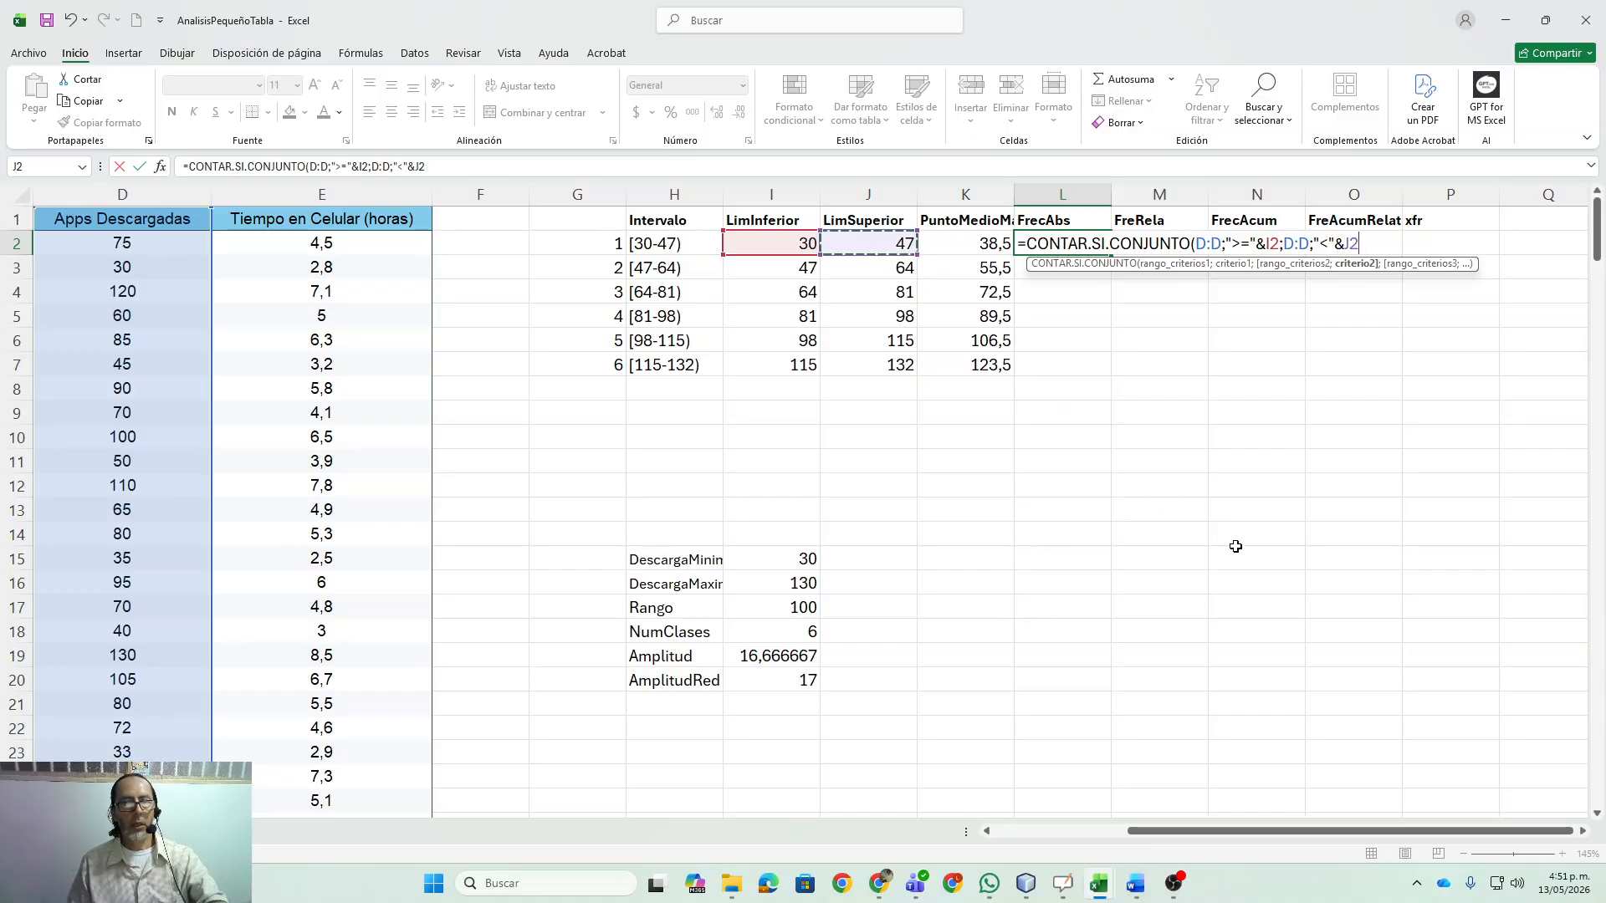
{"action": "type", "text": ")"}
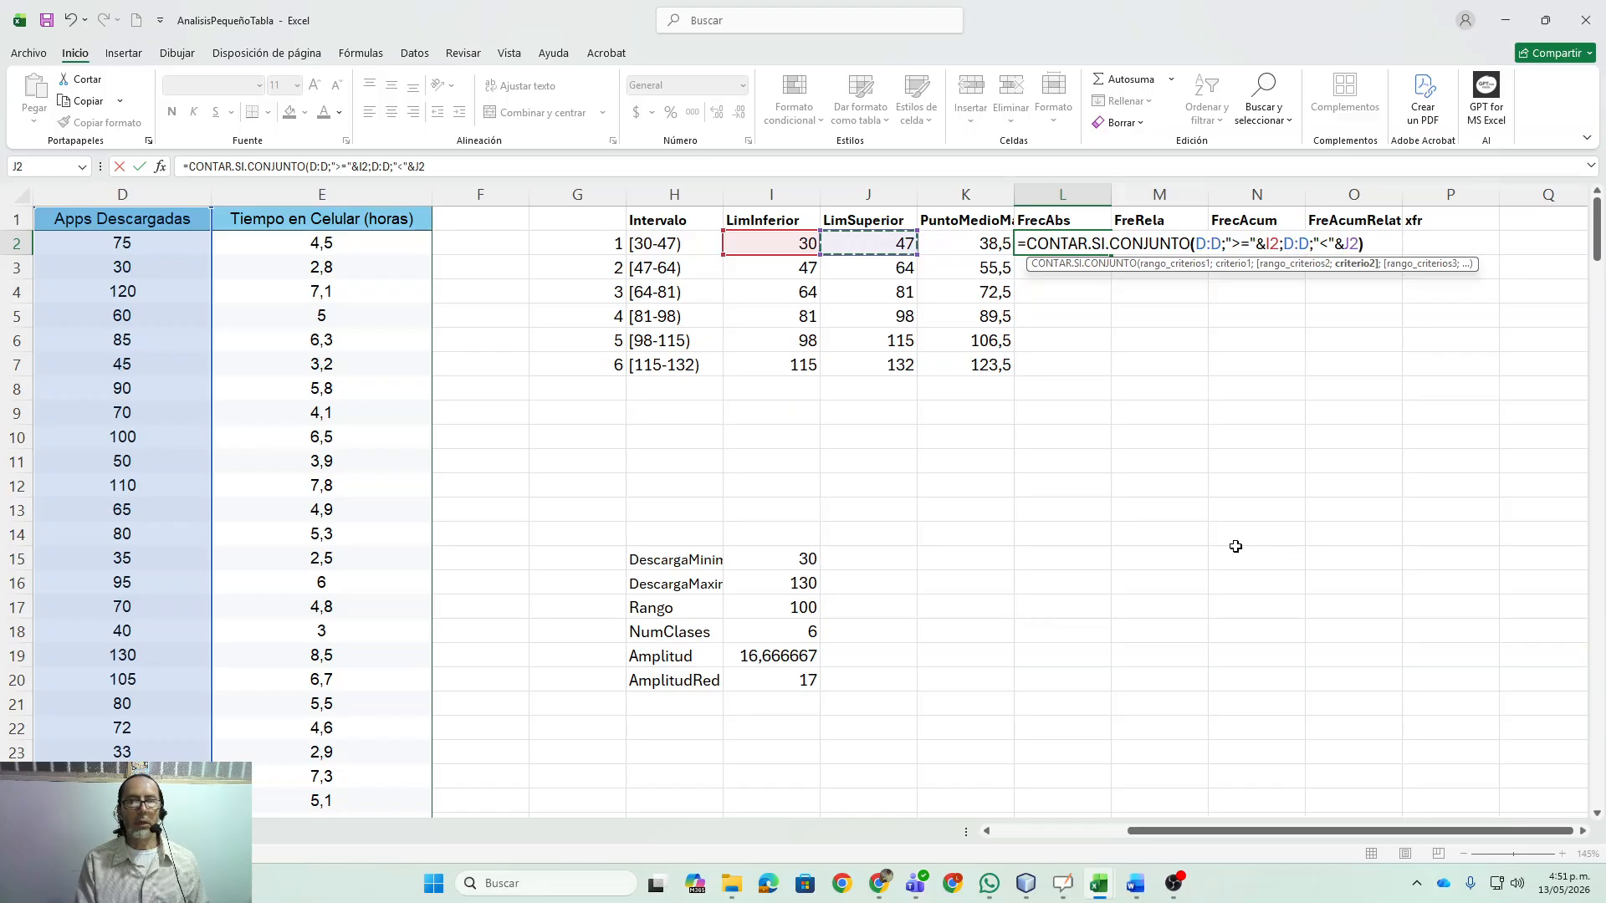
{"action": "key", "text": "Return"}
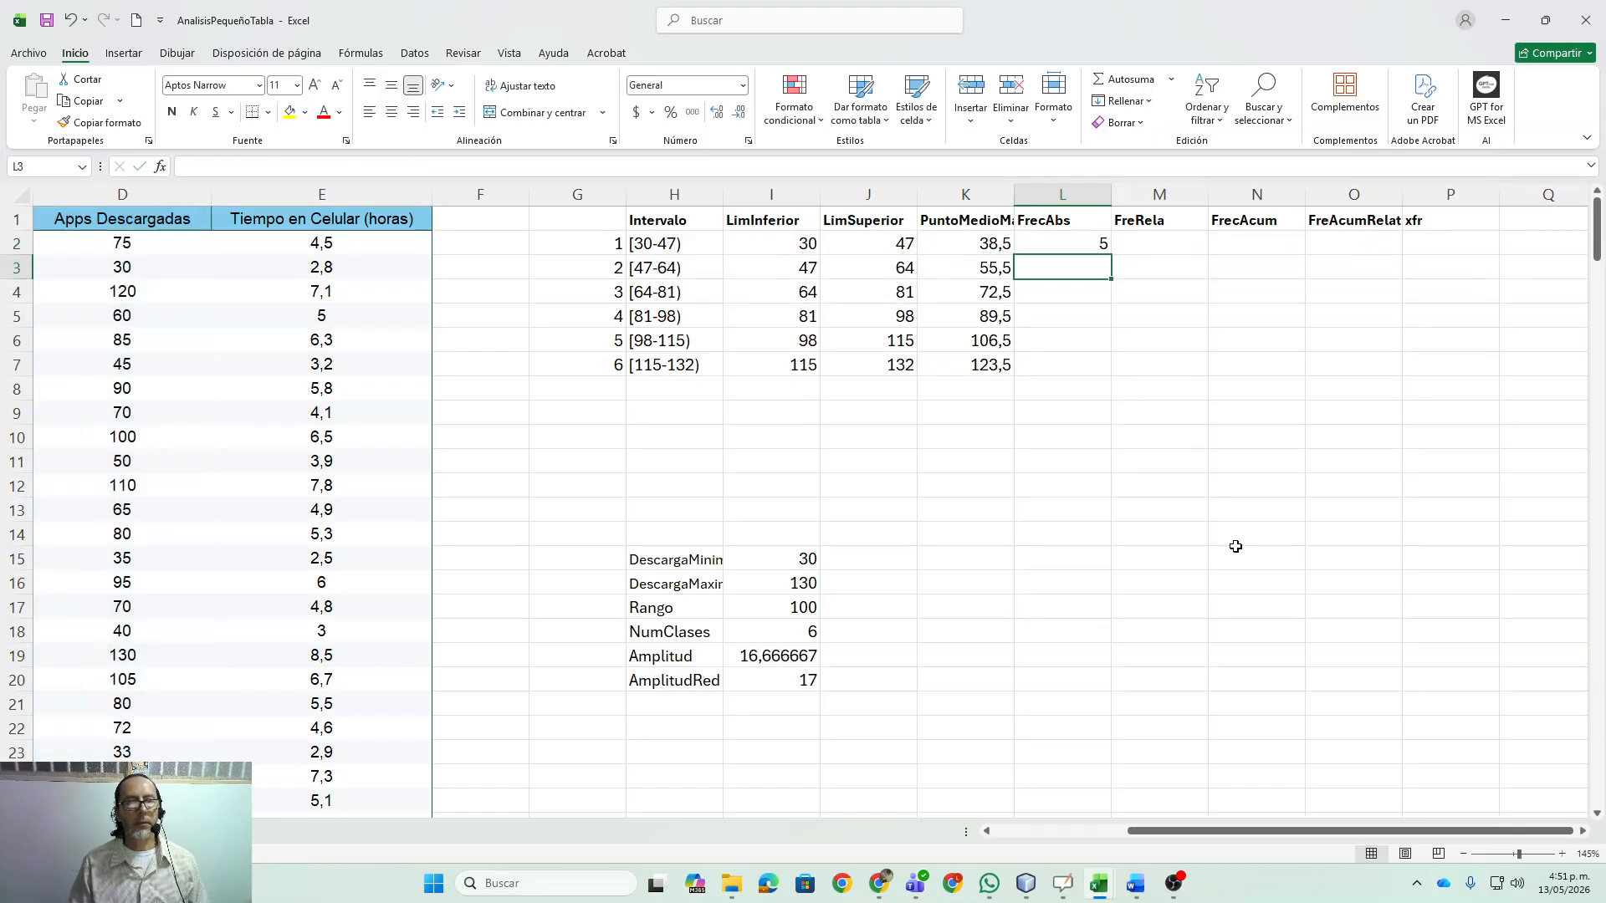
{"action": "key", "text": "Up"}
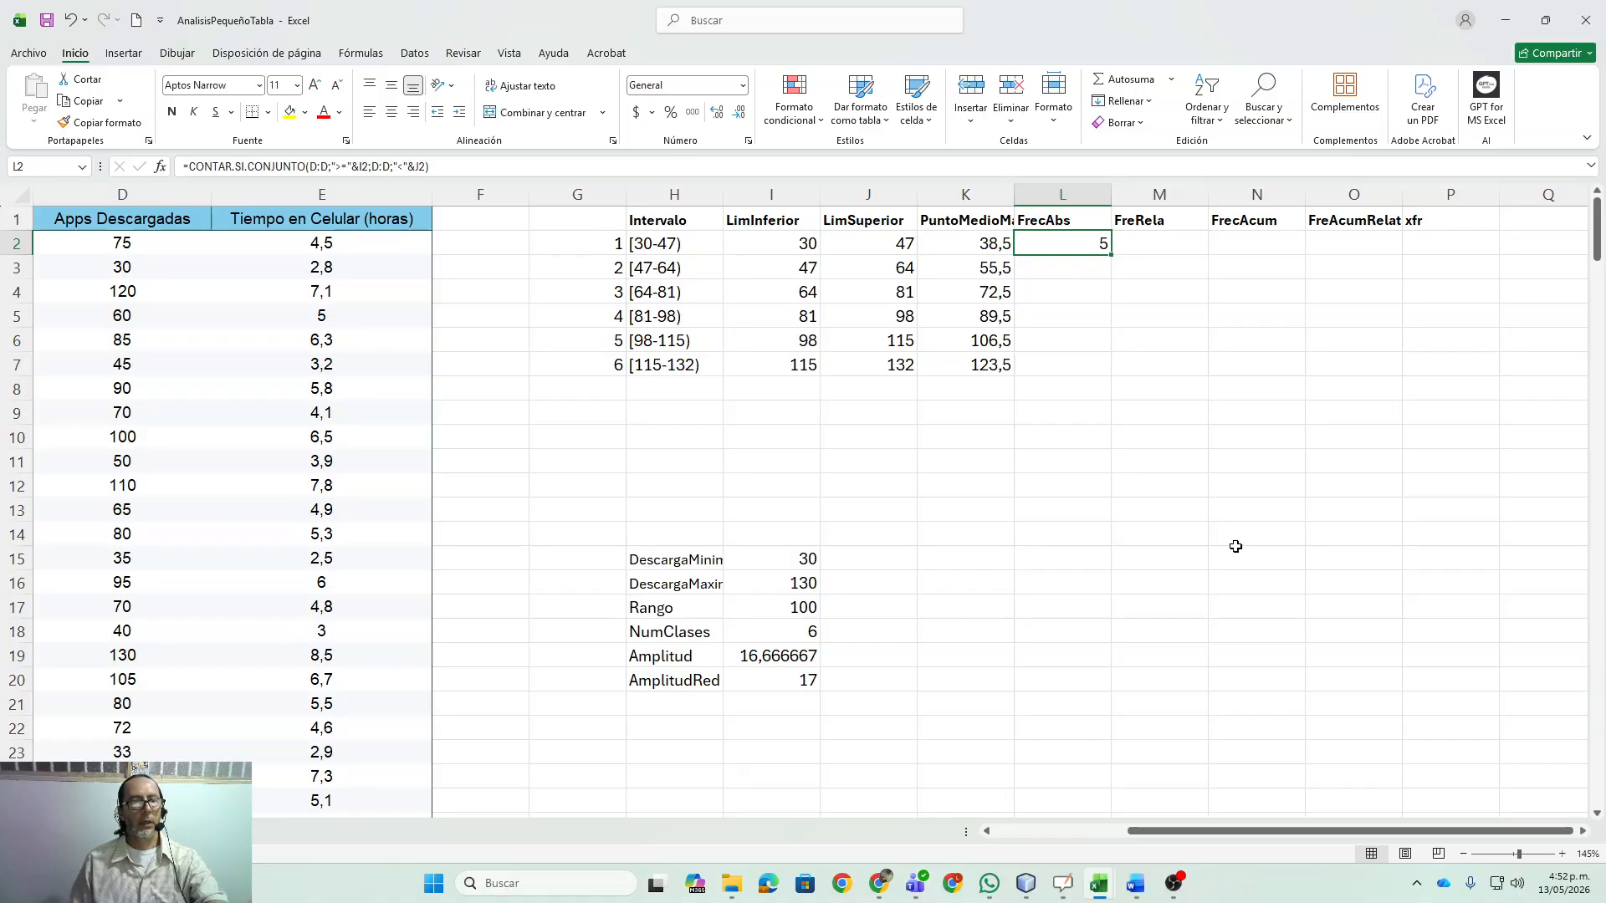
- Fill the FrecAbs formula from L2 down to L7 so every class has its absolute frequency
{"action": "left_click", "coordinate": [804, 244]}
{"action": "left_click", "coordinate": [869, 245]}
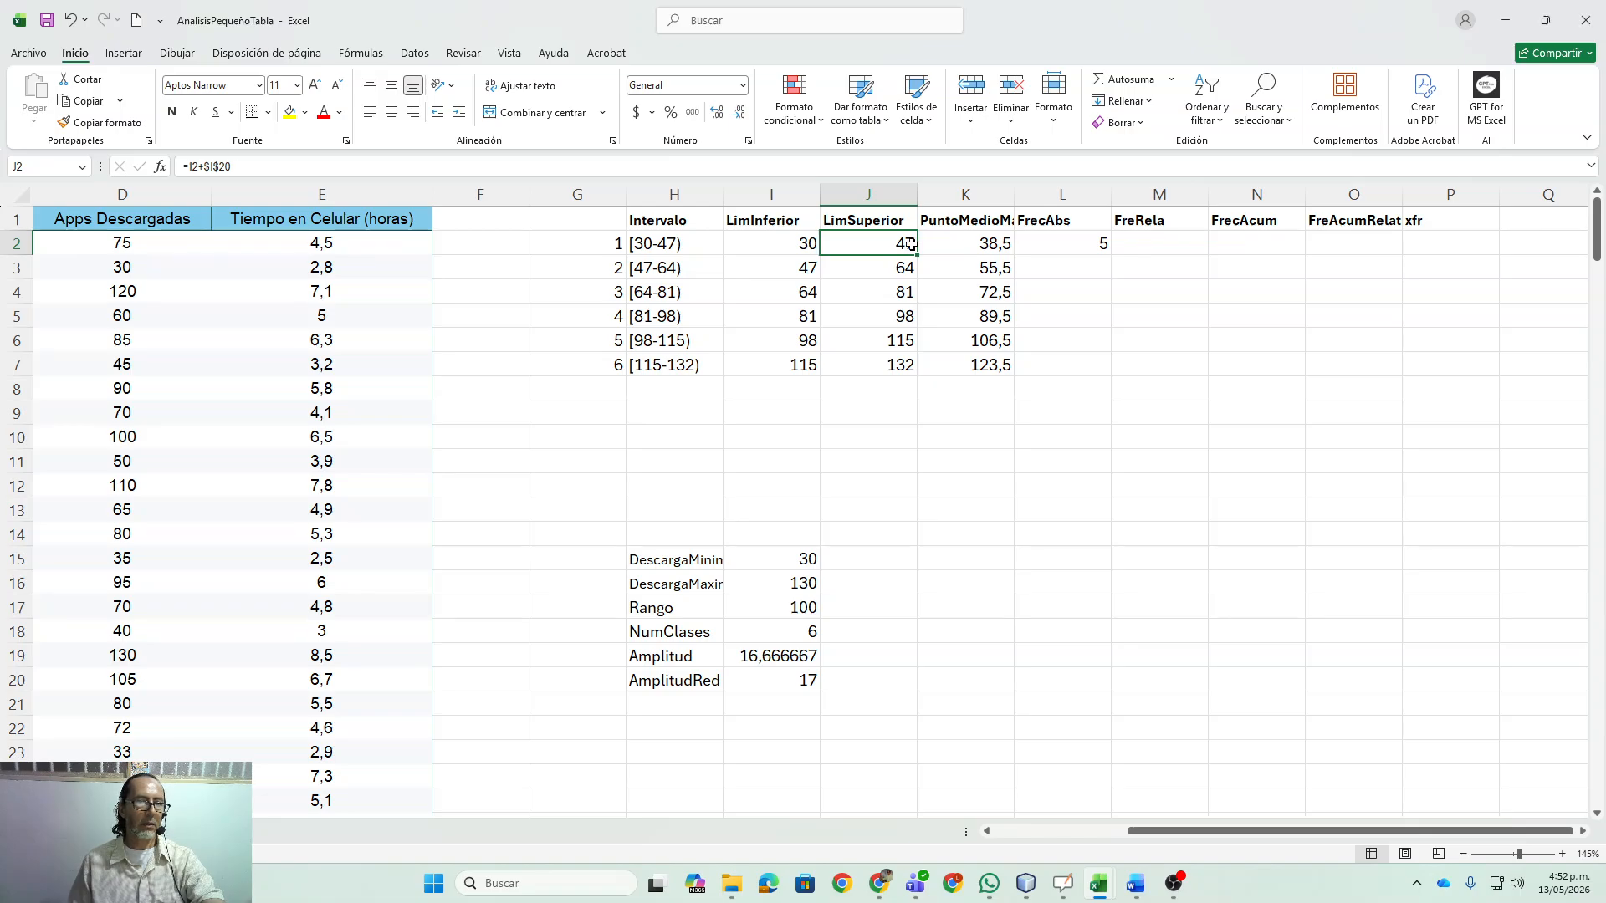
{"action": "left_click", "coordinate": [1074, 244]}
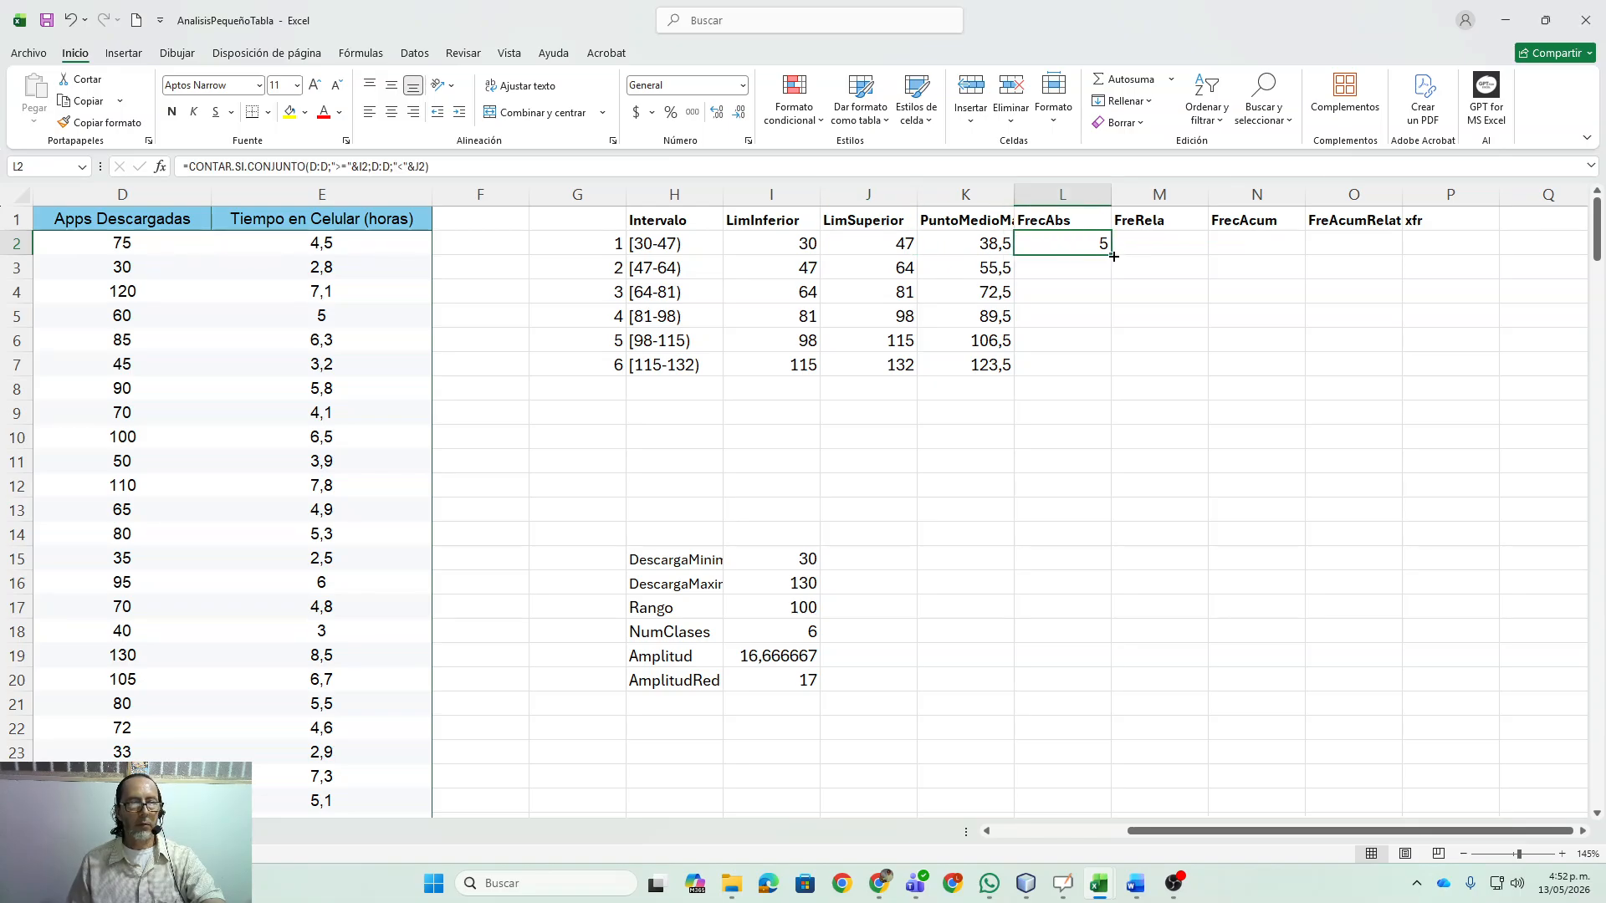
{"action": "left_click_drag", "start_coordinate": [1113, 255], "coordinate": [1111, 370]}
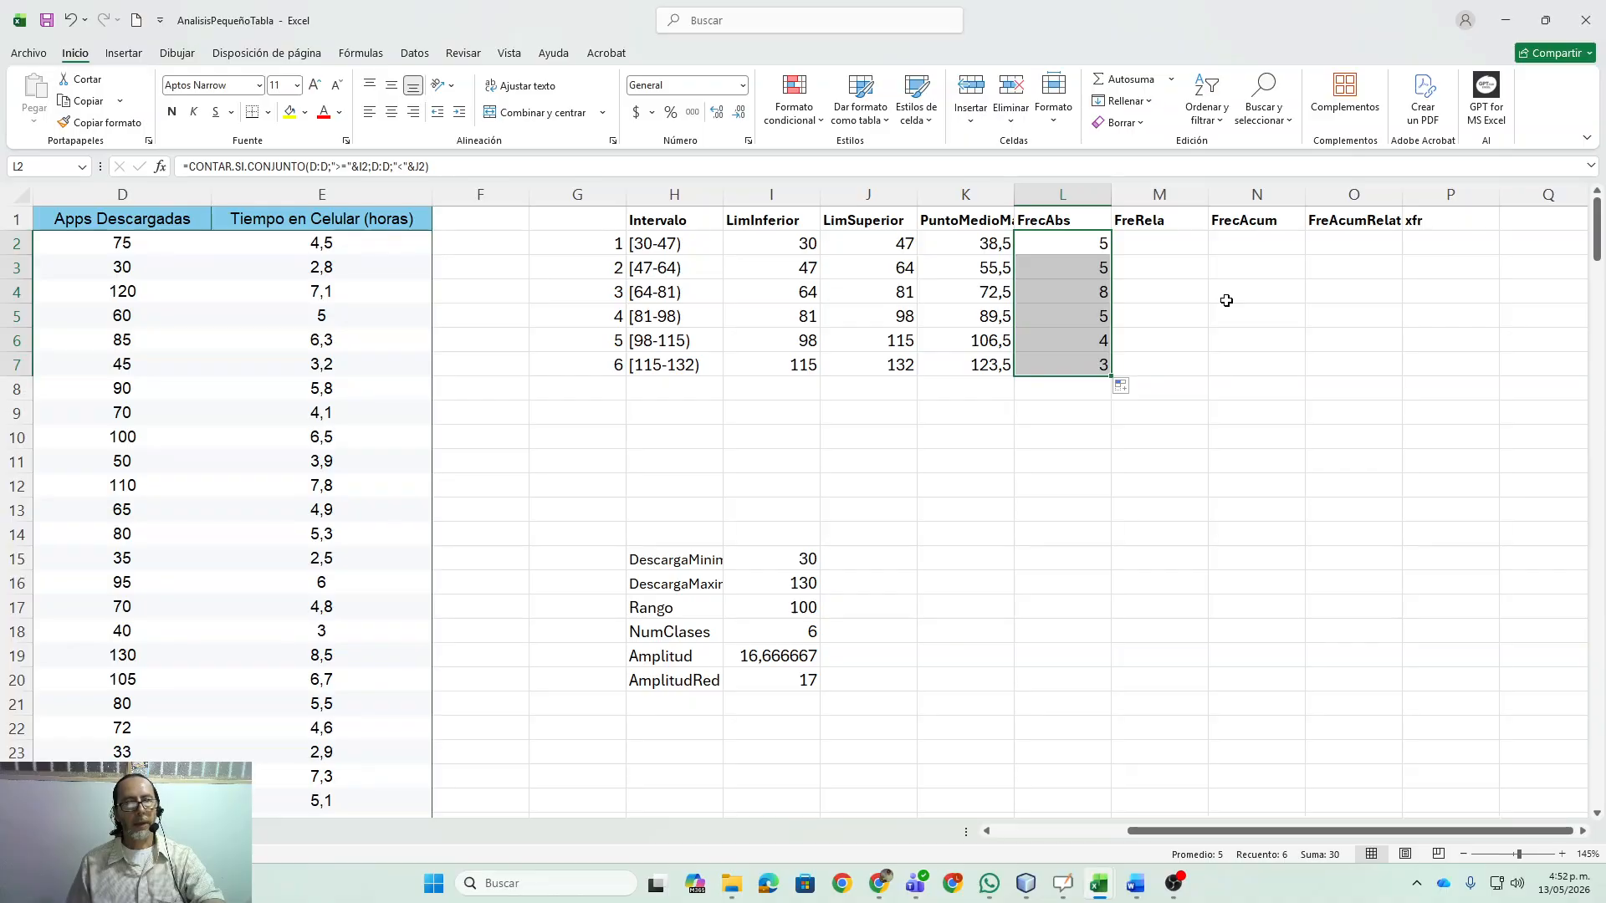
- Total the FrecAbs column in L8 with =SUMA(L2:L7)
{"action": "left_click", "coordinate": [1081, 390]}
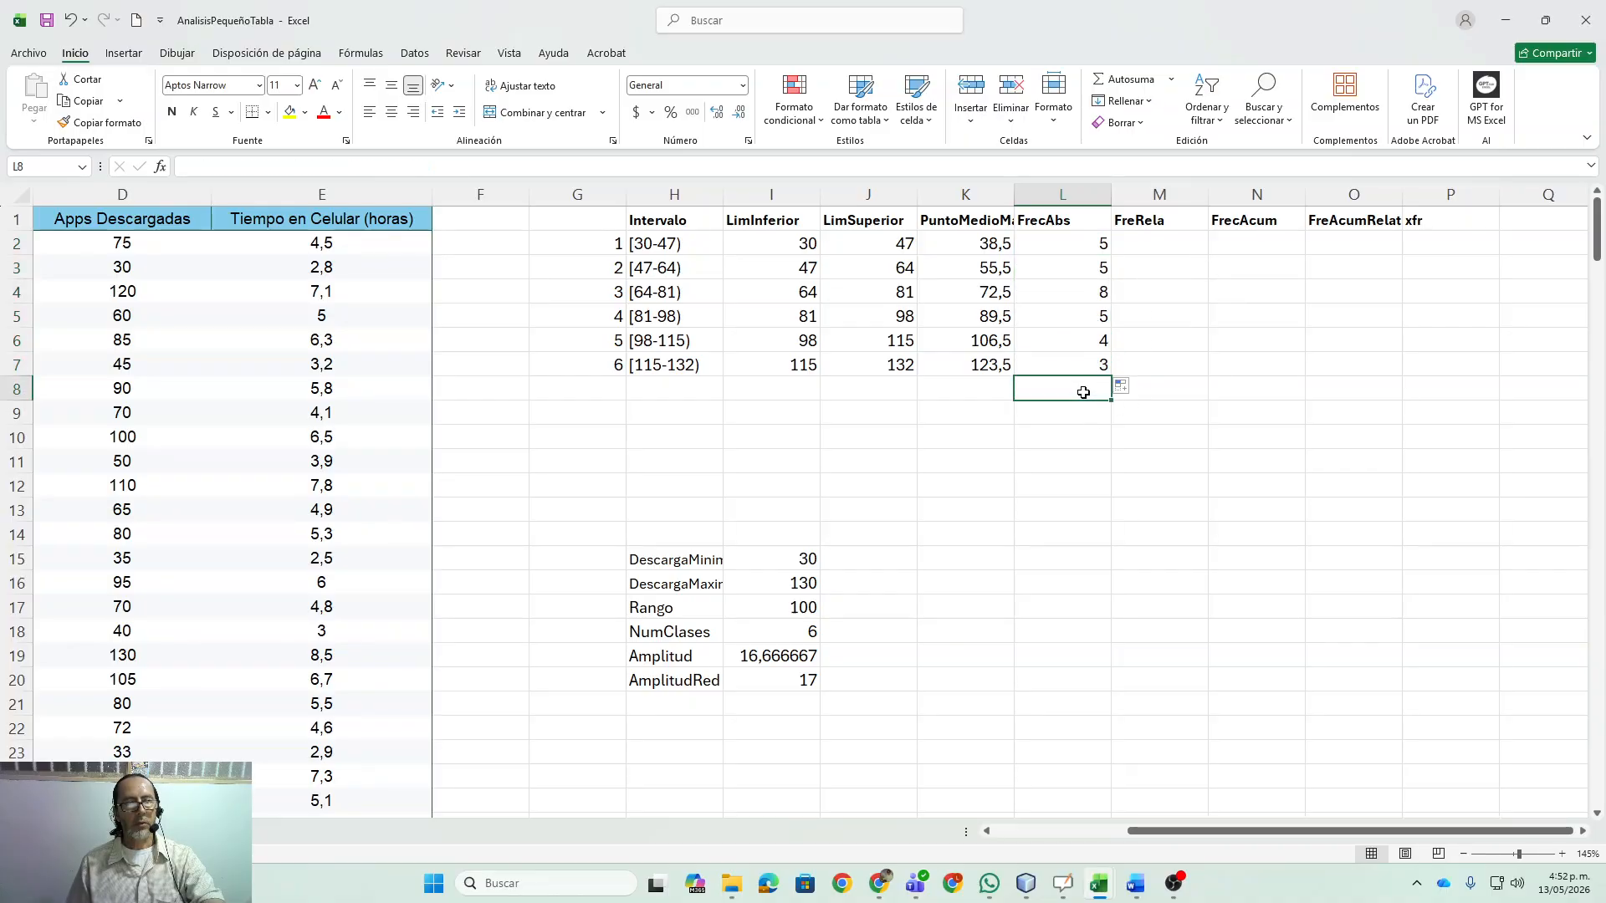
{"action": "left_click", "coordinate": [1121, 80]}
{"action": "key", "text": "Return"}
{"action": "key", "text": "Up"}
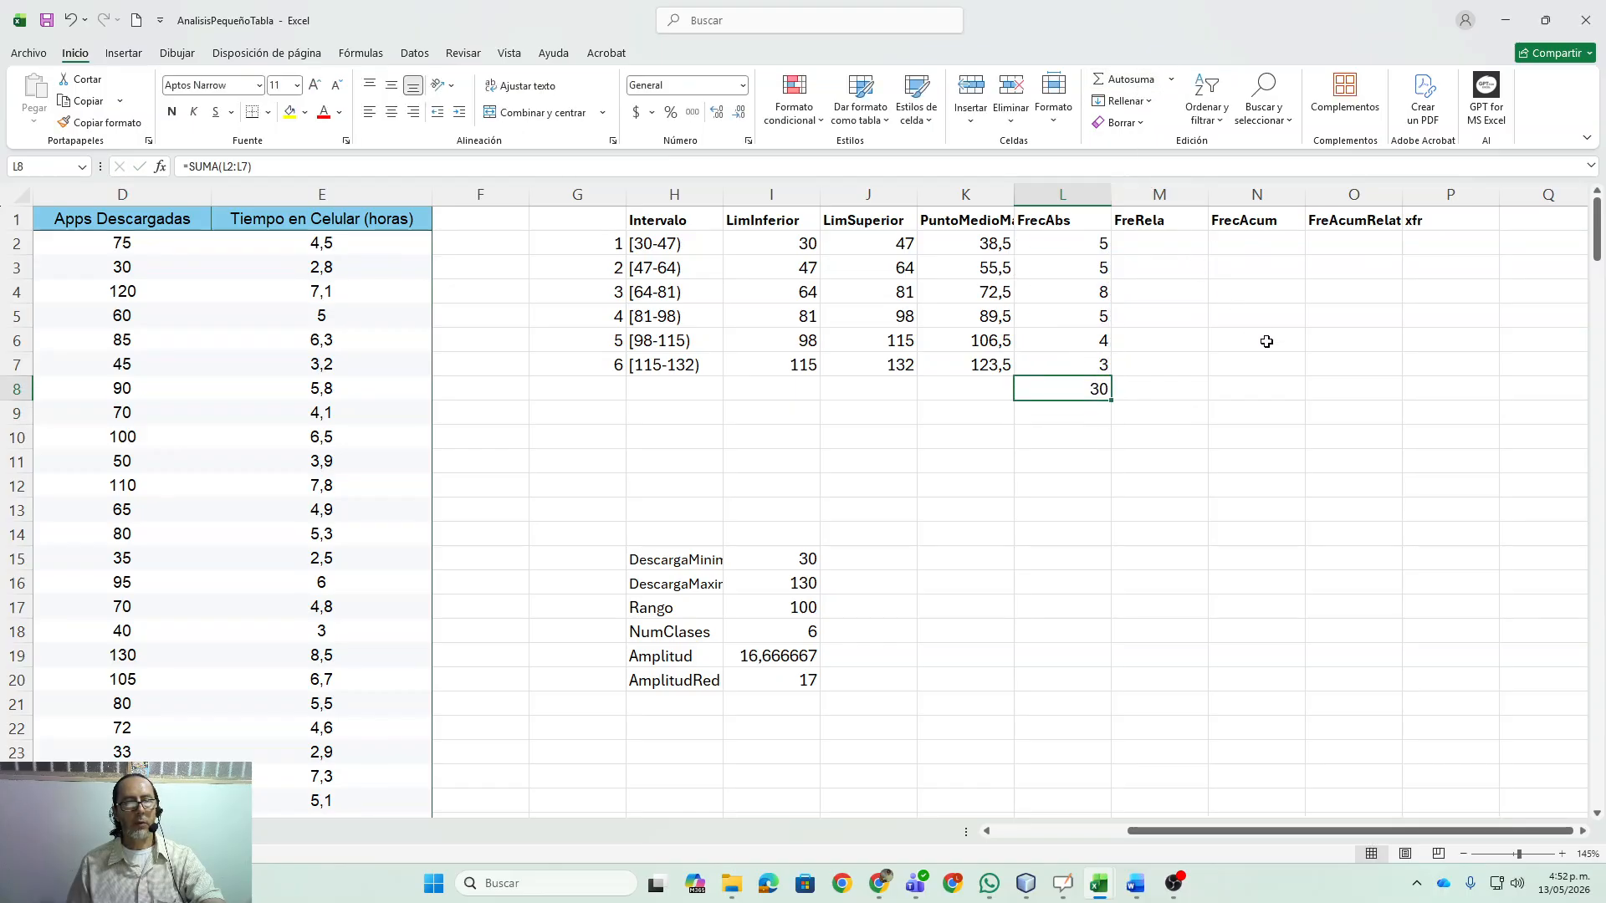
- Calculate the first class's relative frequency in M2 with =L2/$L$8 and fill the formula down to M7
{"action": "left_click", "coordinate": [1177, 247]}
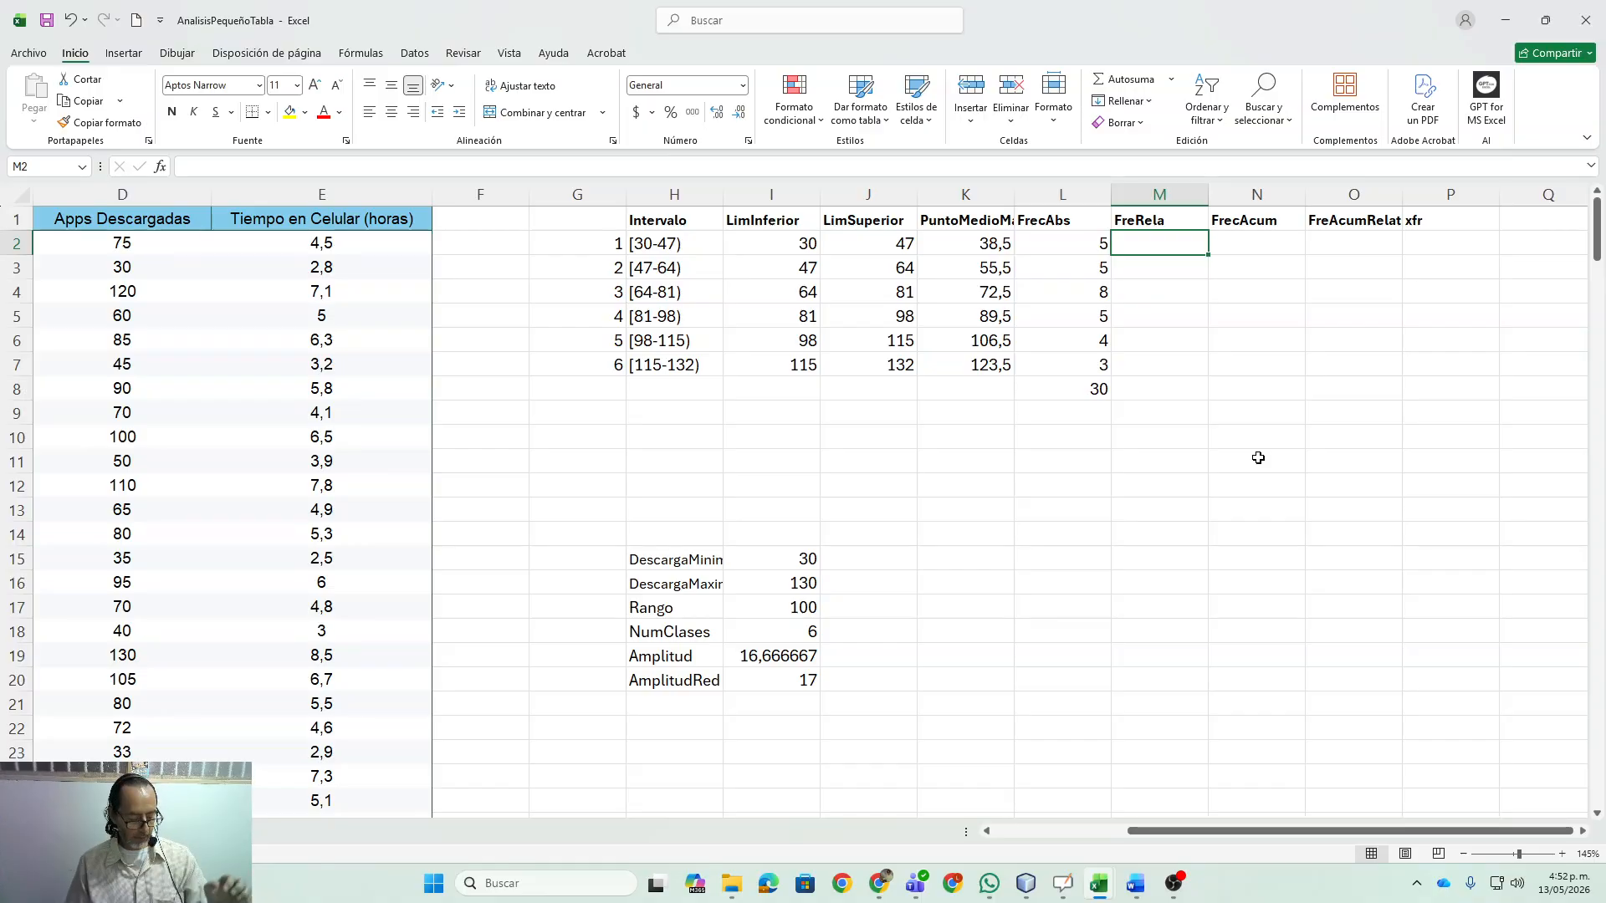
{"action": "type", "text": "="}
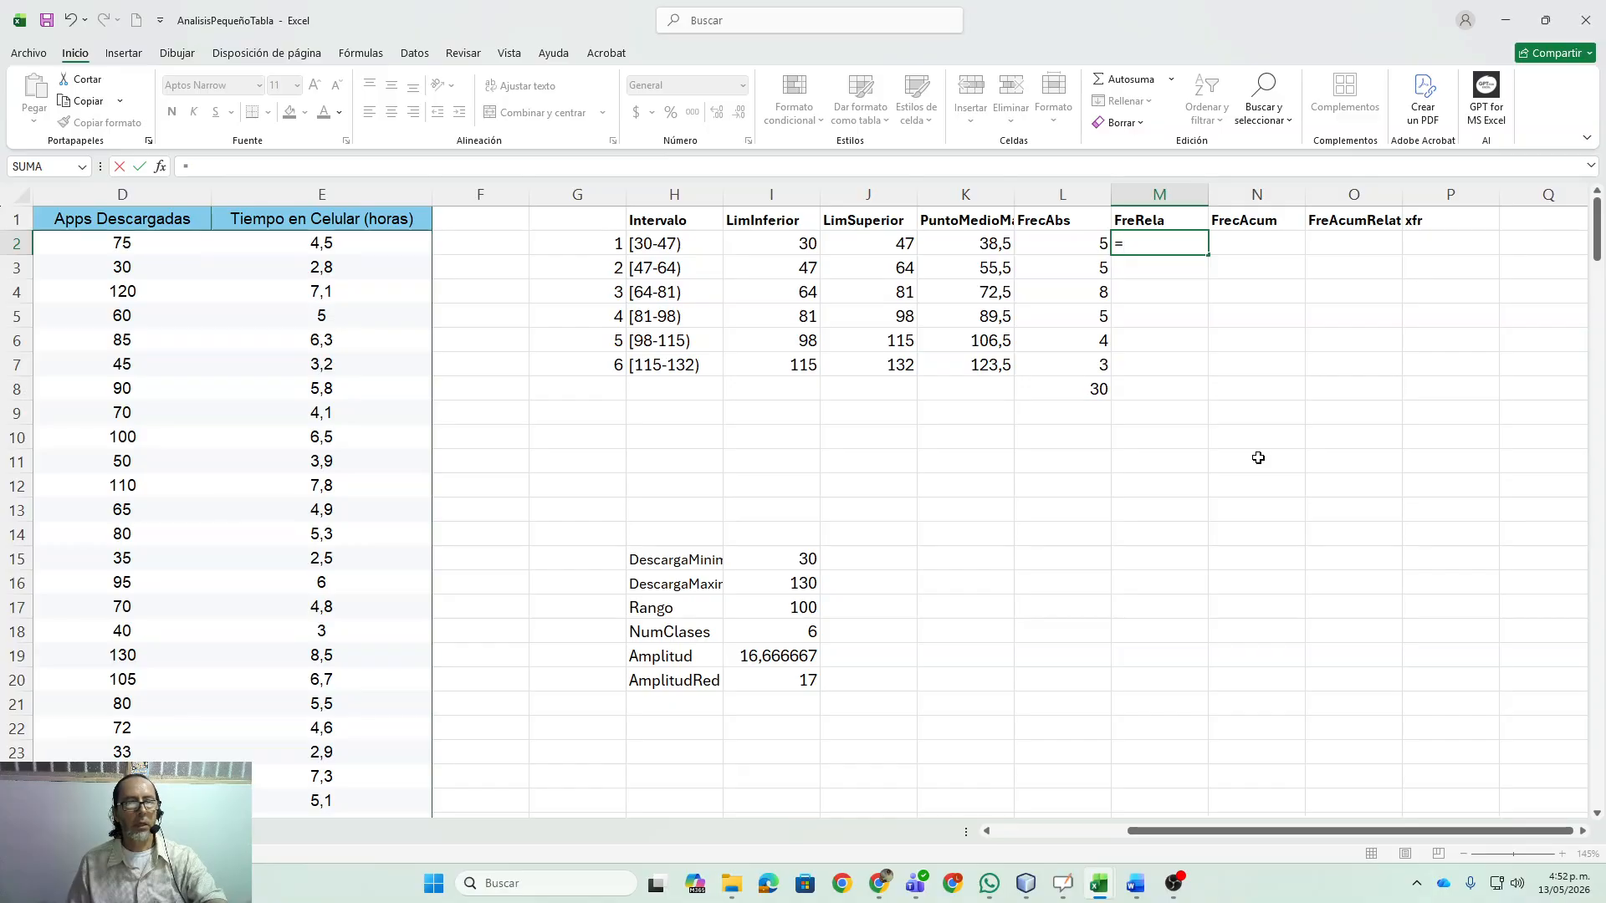
{"action": "left_click", "coordinate": [1078, 246]}
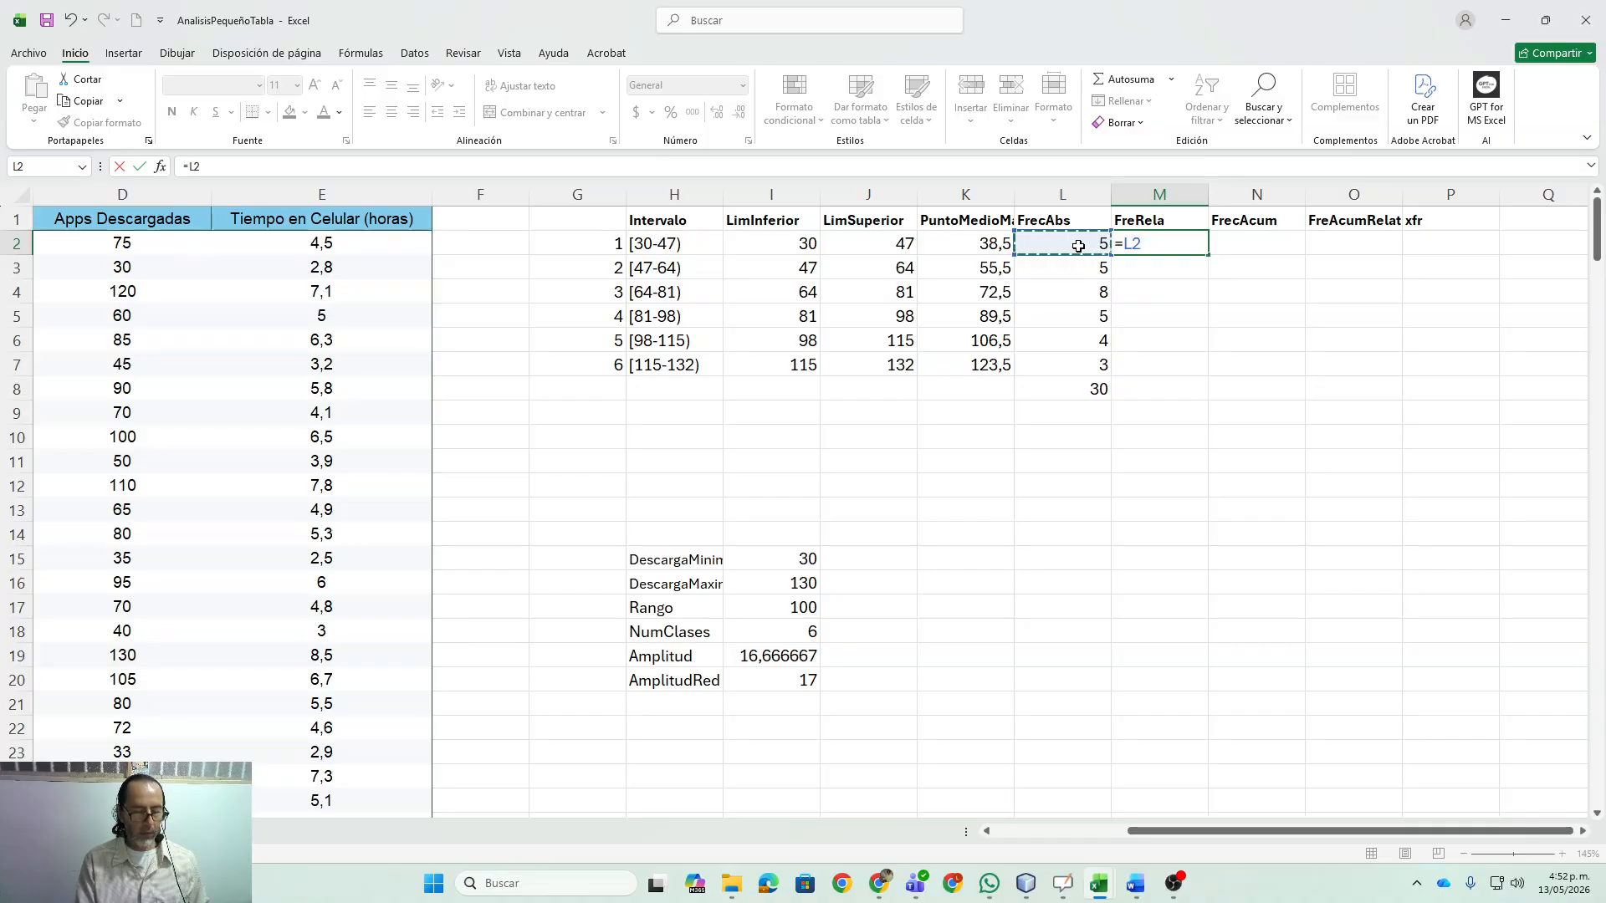
{"action": "type", "text": "/"}
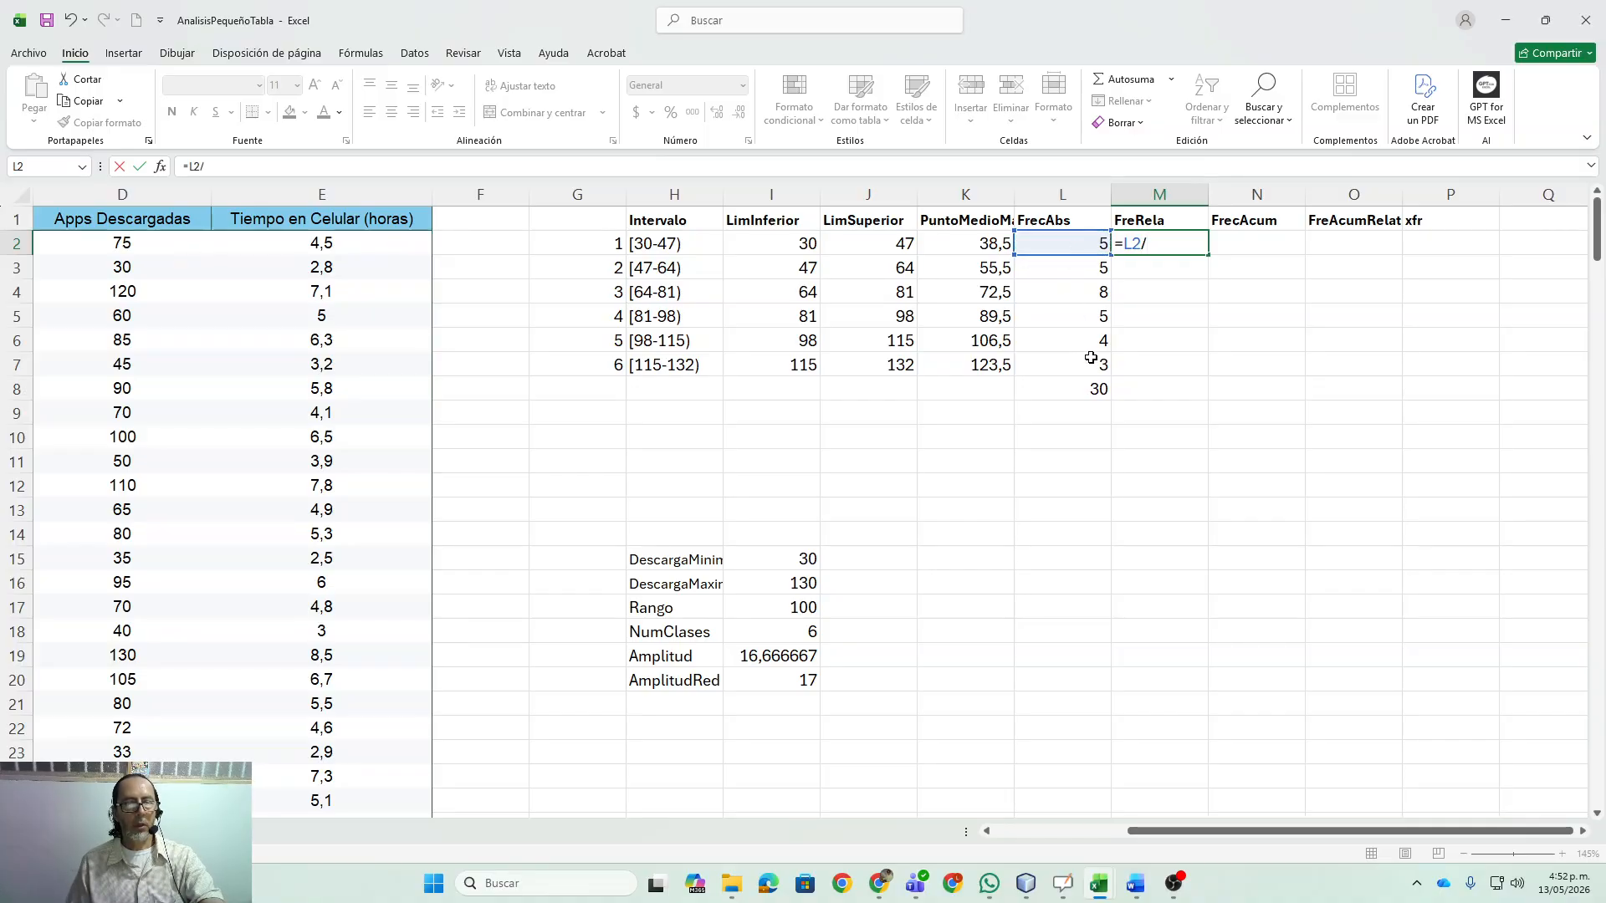
{"action": "left_click", "coordinate": [1096, 389]}
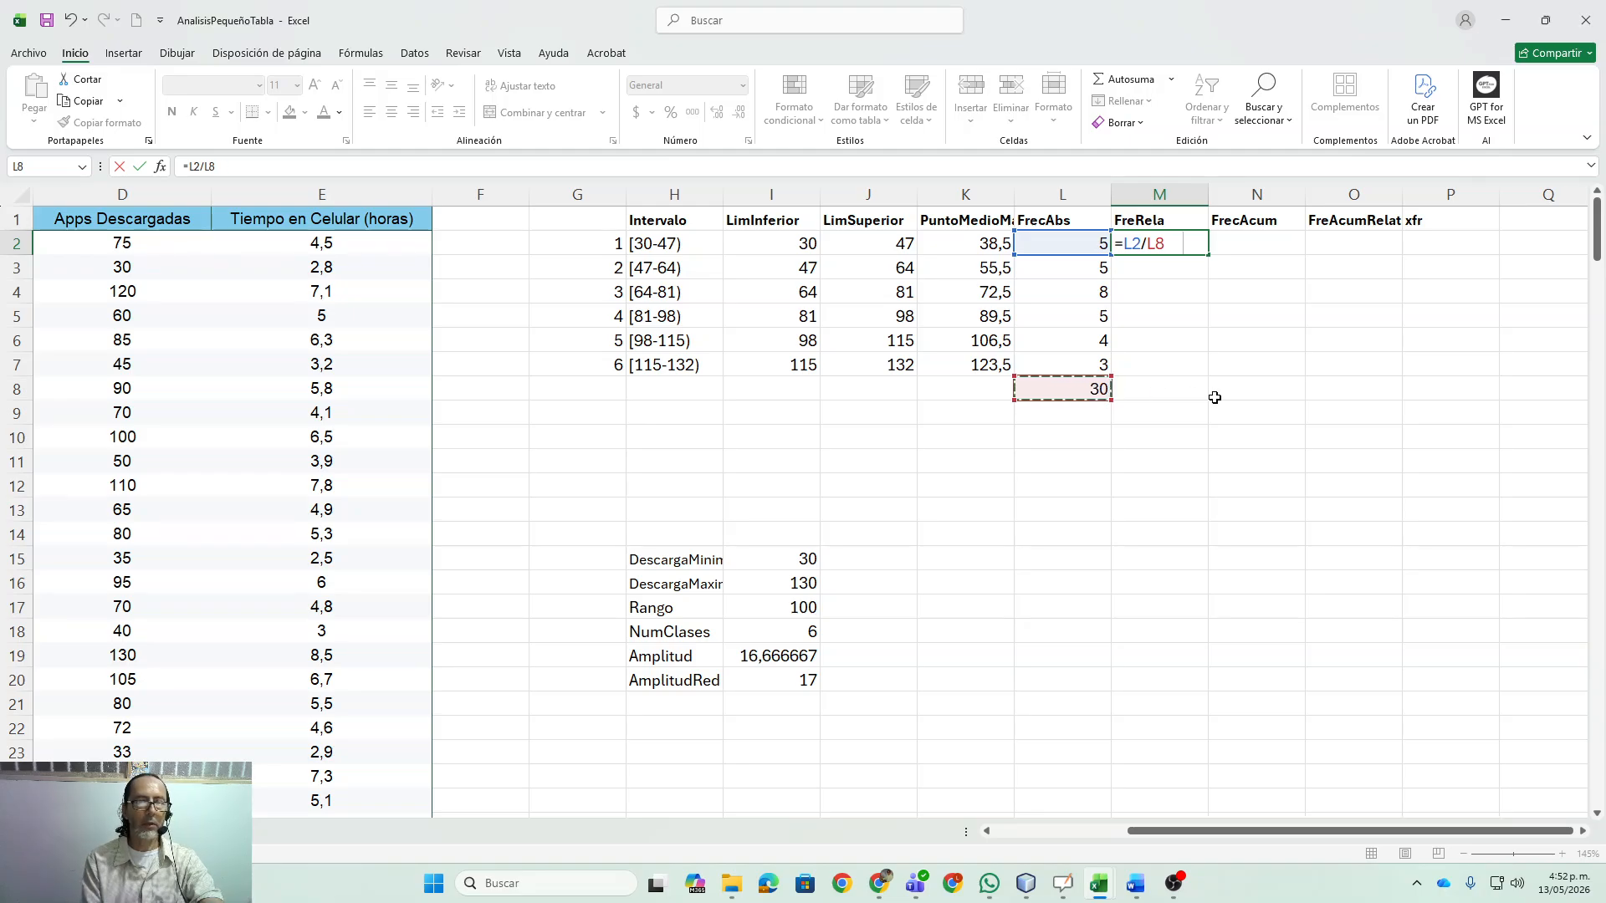
{"action": "key", "text": "Return"}
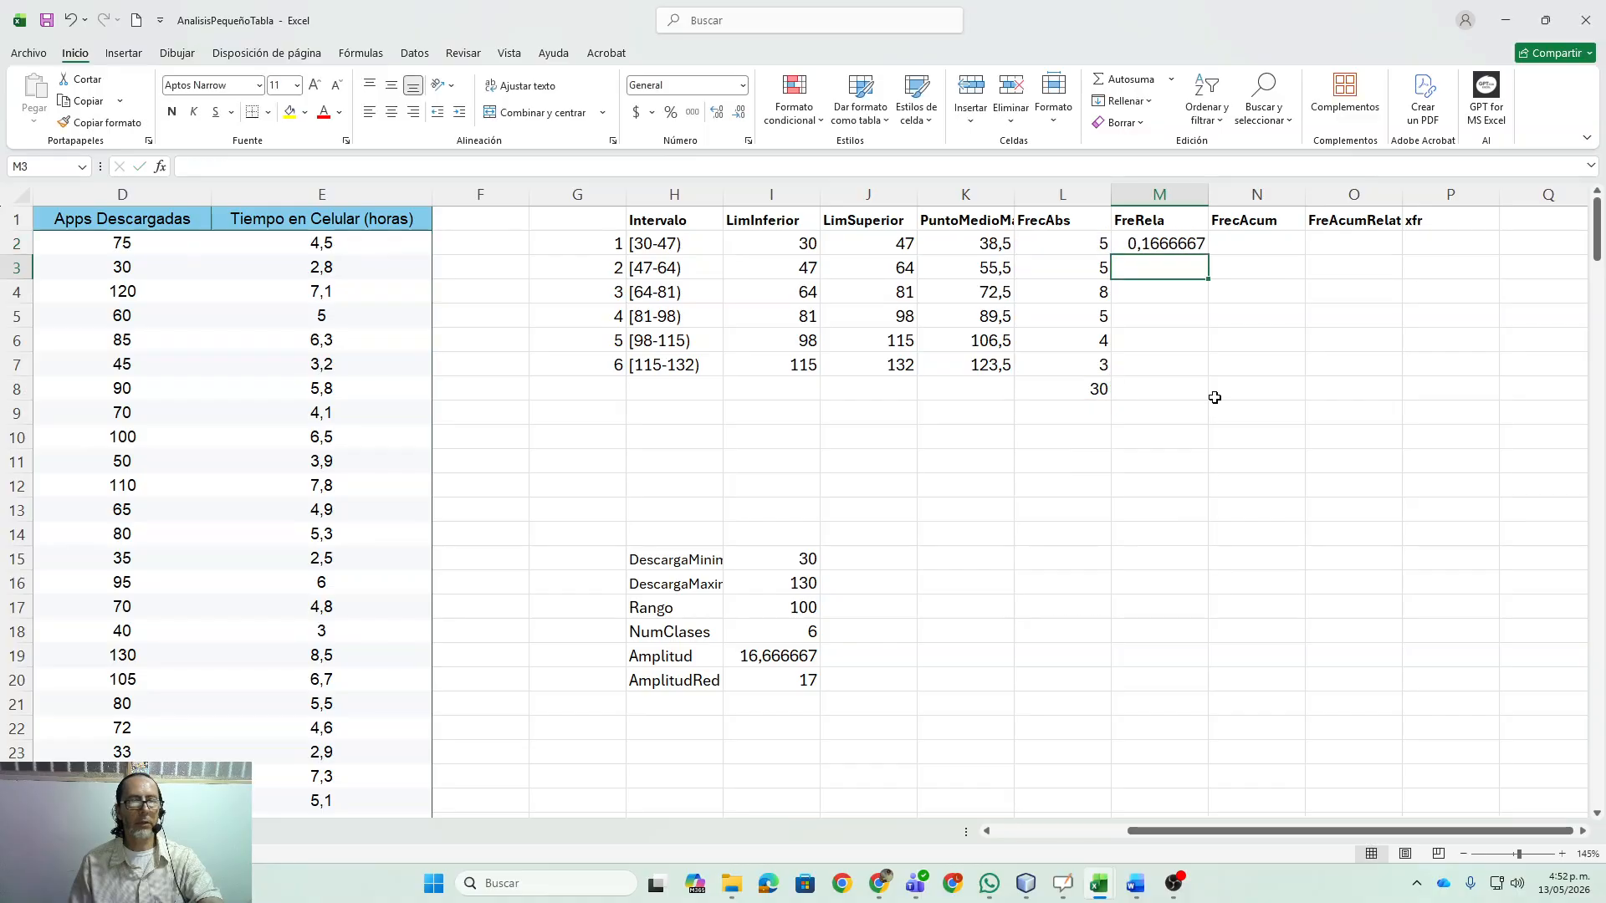
{"action": "key", "text": "Up"}
{"action": "left_click_drag", "start_coordinate": [1209, 258], "coordinate": [1206, 372]}
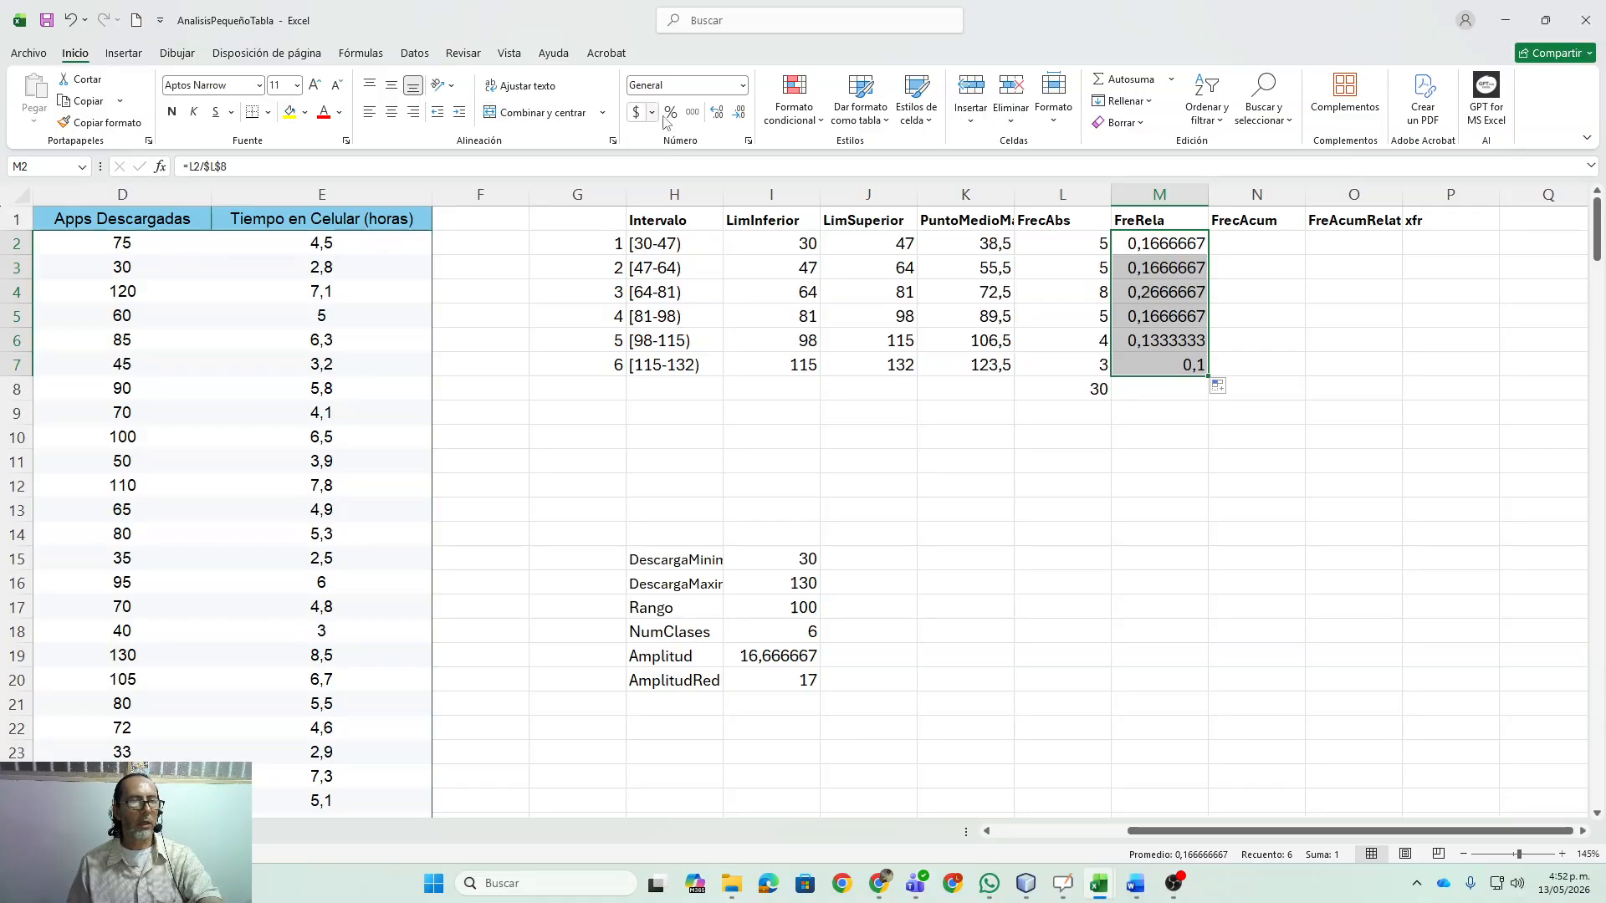
- Format the relative frequencies in M2:M7 to show two decimal places
{"action": "left_click", "coordinate": [740, 114]}
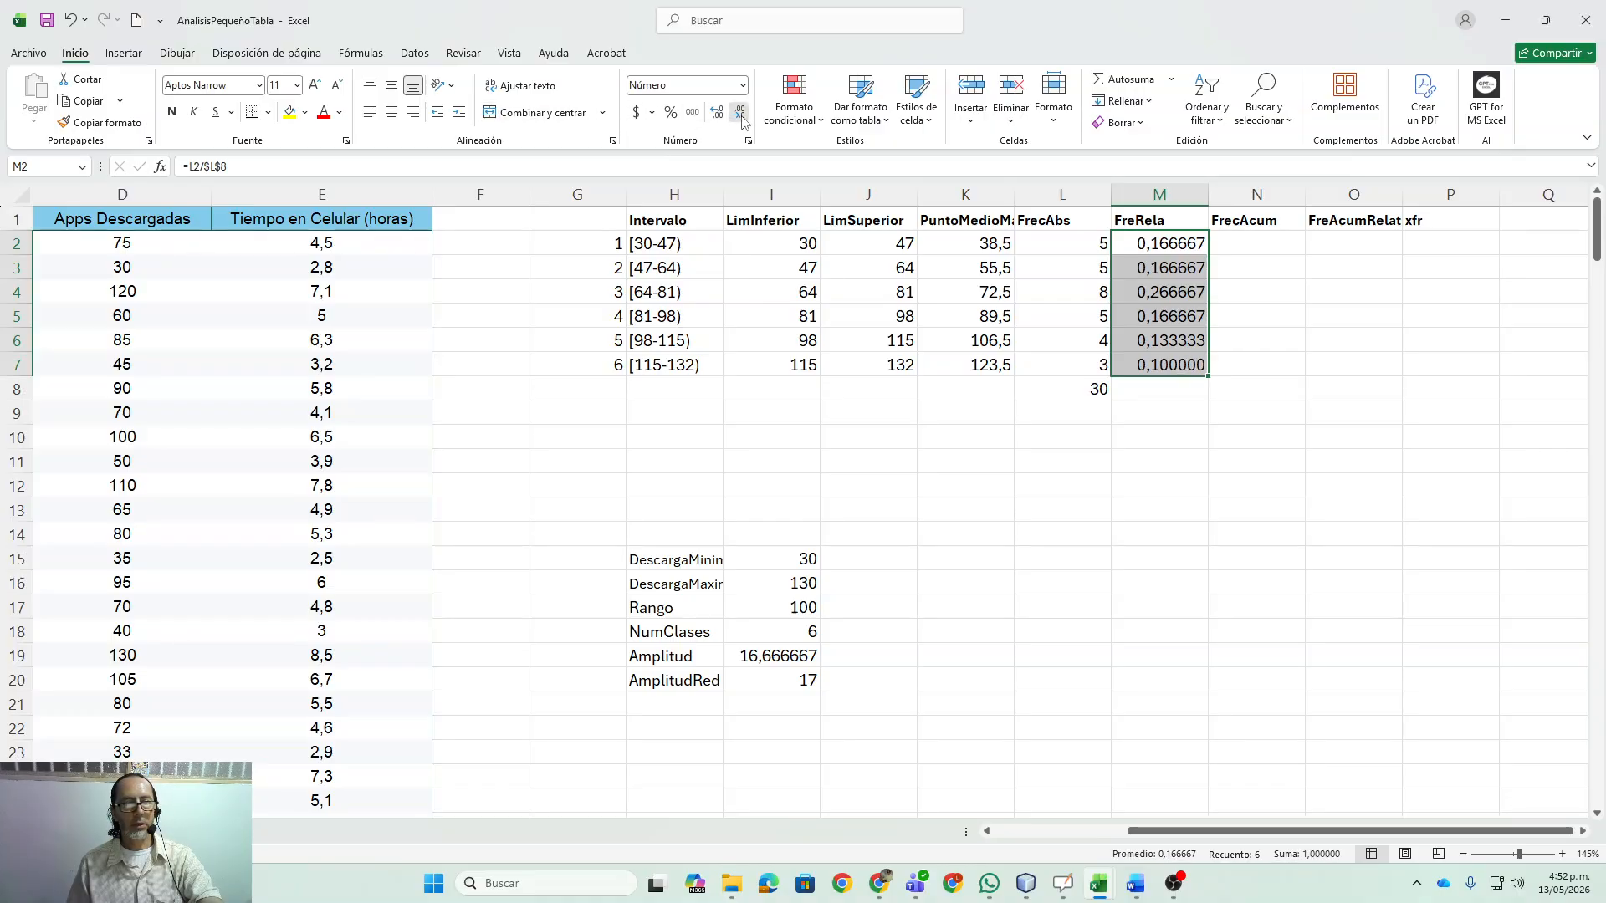
{"action": "left_click", "coordinate": [740, 116]}
{"action": "left_click", "coordinate": [742, 115]}
{"action": "left_click", "coordinate": [741, 115]}
{"action": "left_click", "coordinate": [742, 115]}
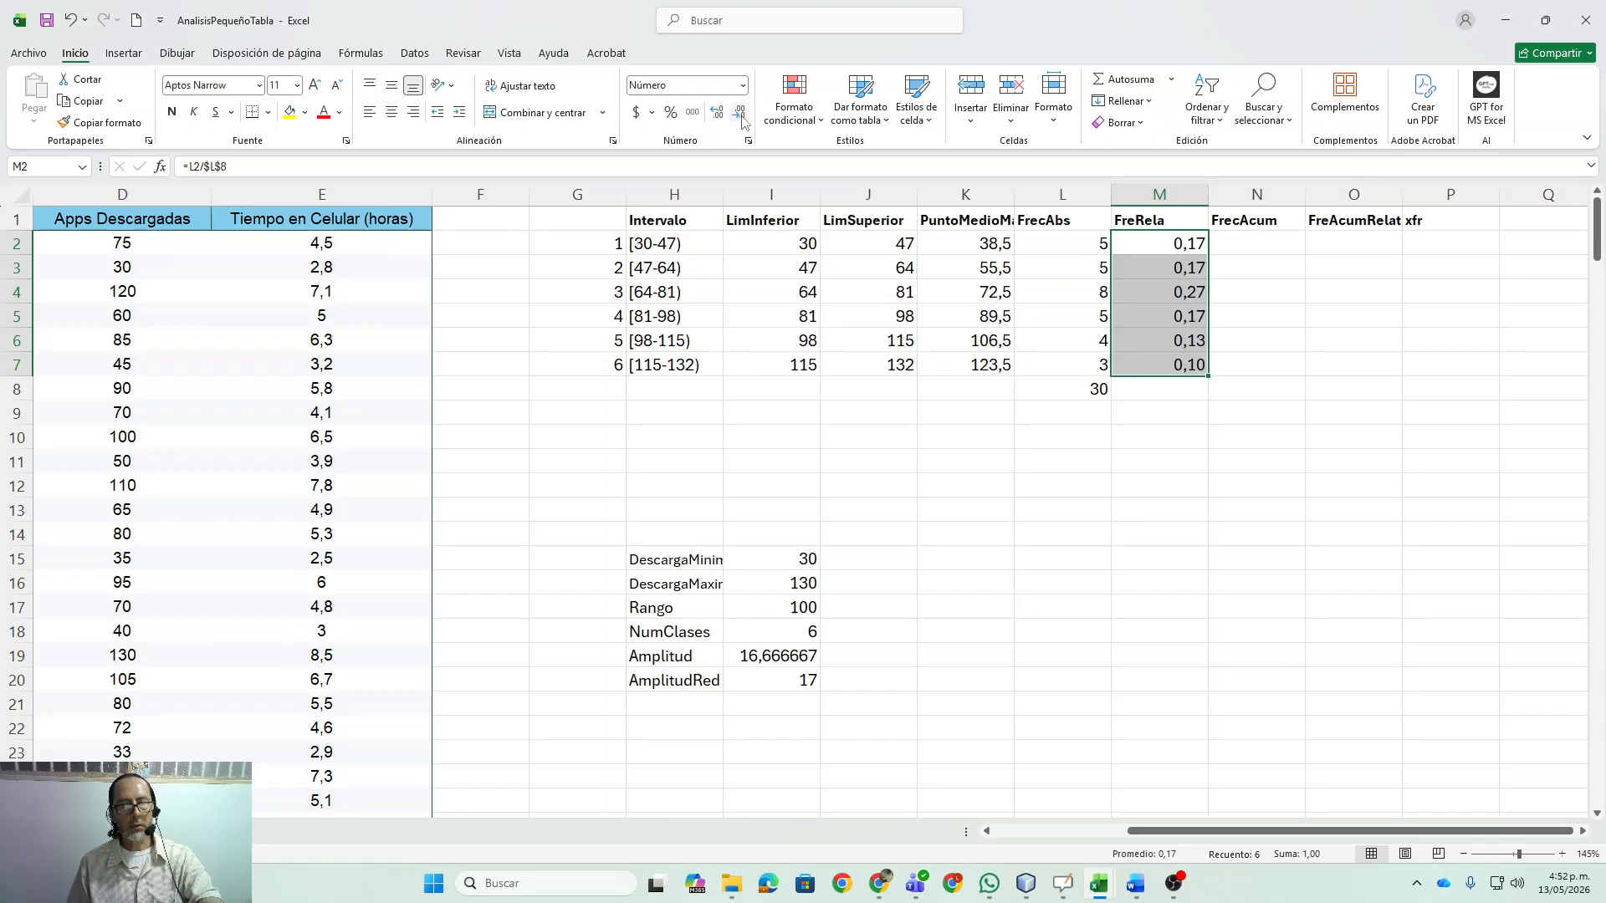
- Copy the FrecAbs total formula from L8 across to M8 to total the relative frequencies
{"action": "left_click", "coordinate": [1152, 394]}
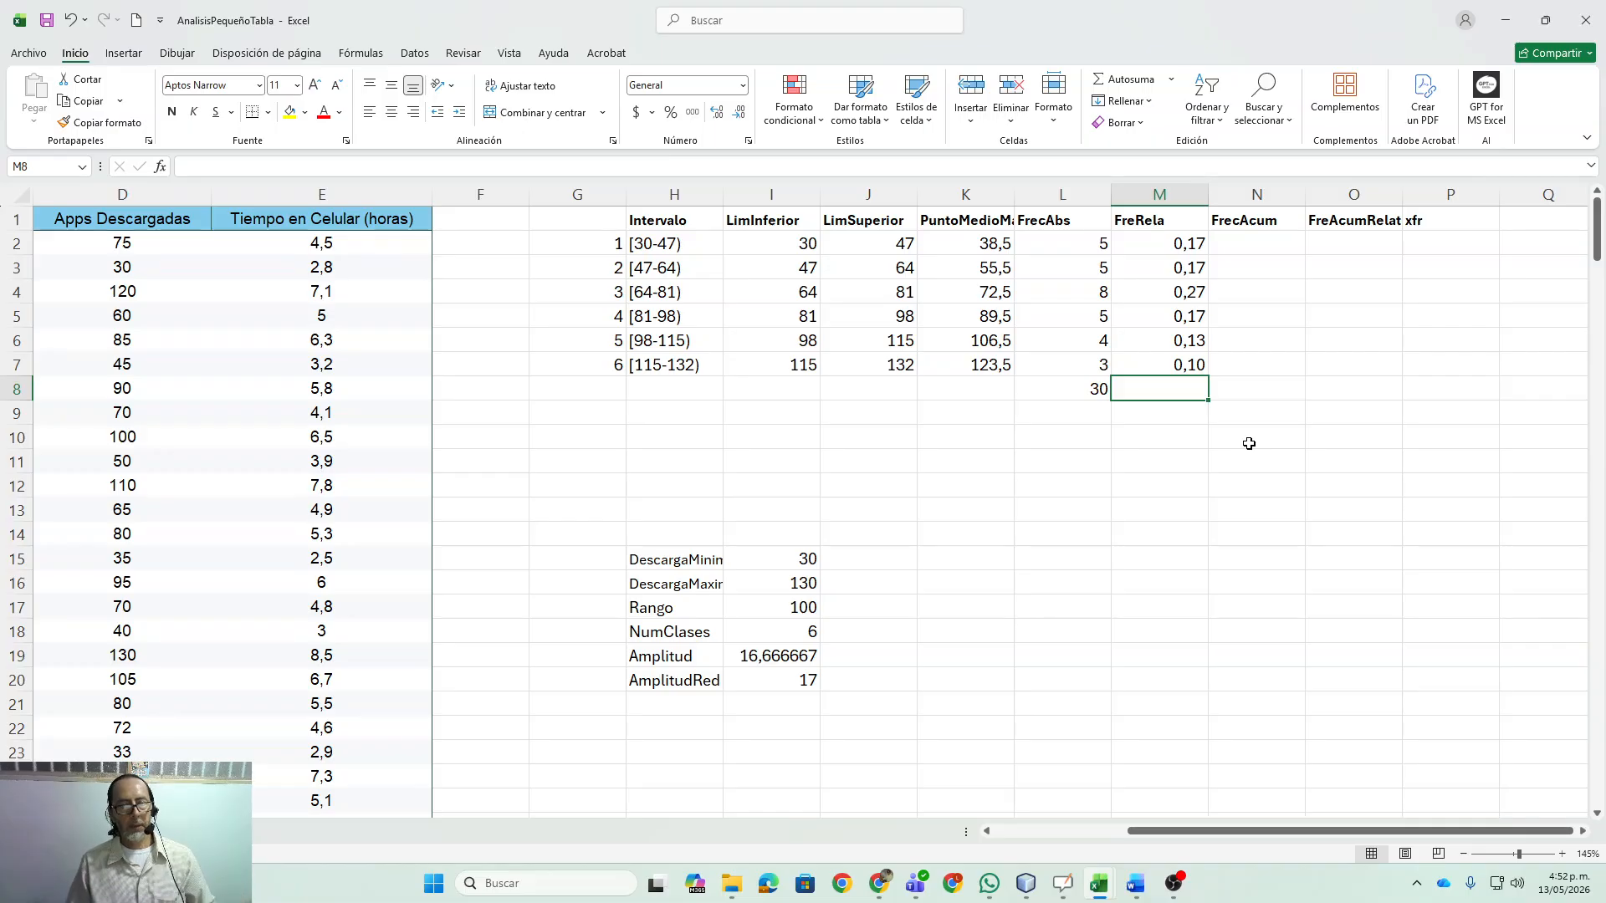
{"action": "left_click", "coordinate": [1087, 394]}
{"action": "left_click_drag", "start_coordinate": [1111, 400], "coordinate": [1164, 428]}
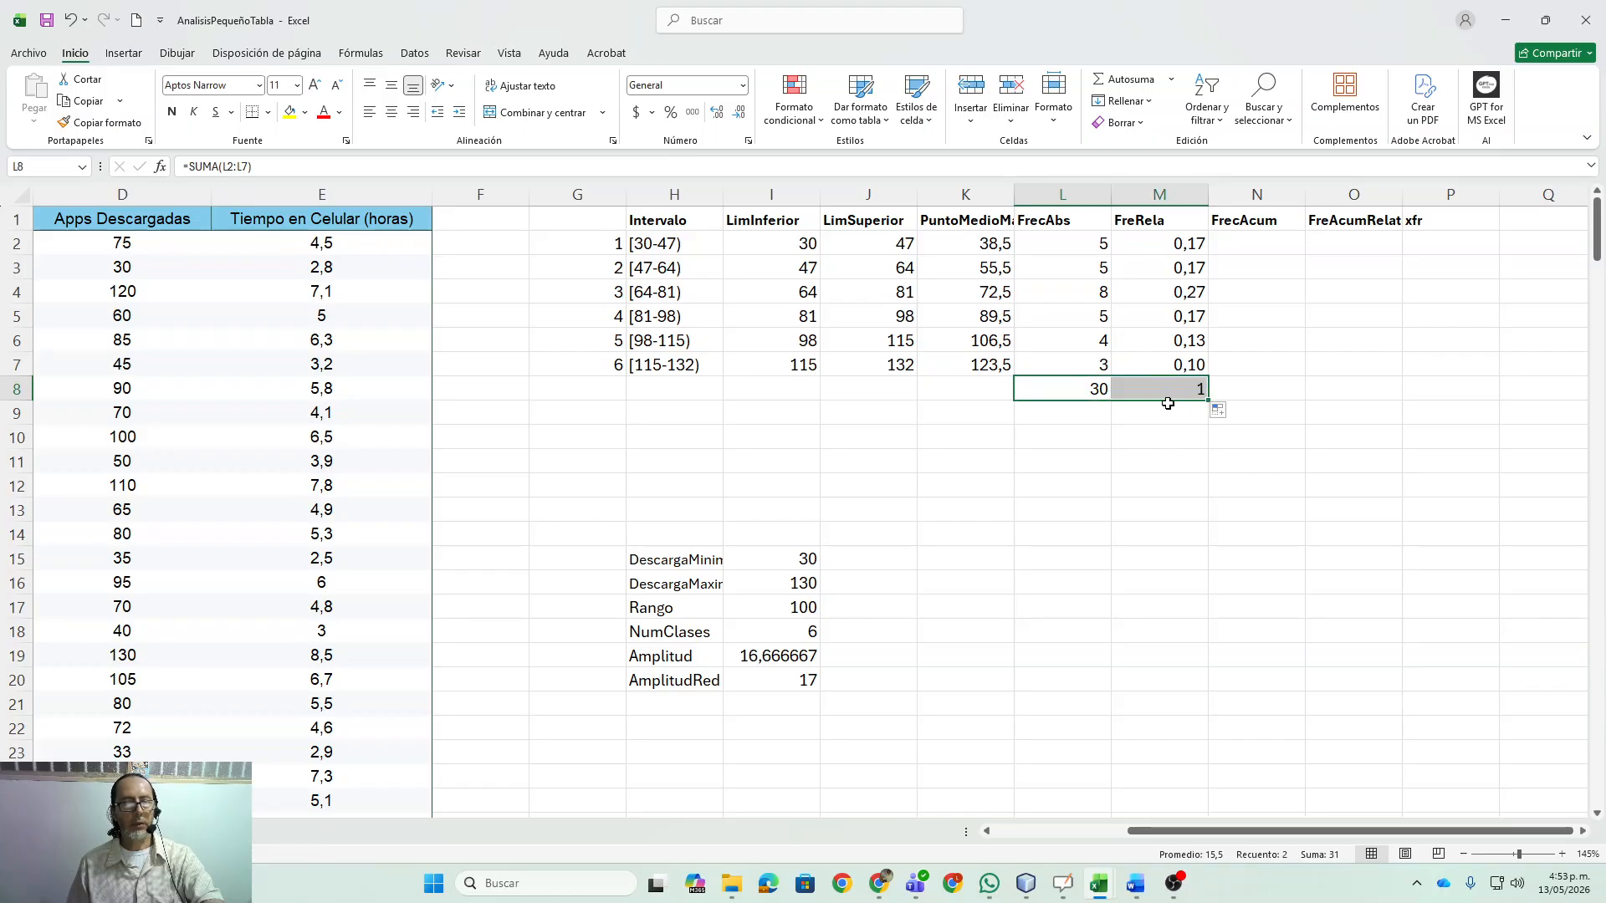
- Format the relative frequency total in M8 to show two decimal places
{"action": "left_click", "coordinate": [1169, 393]}
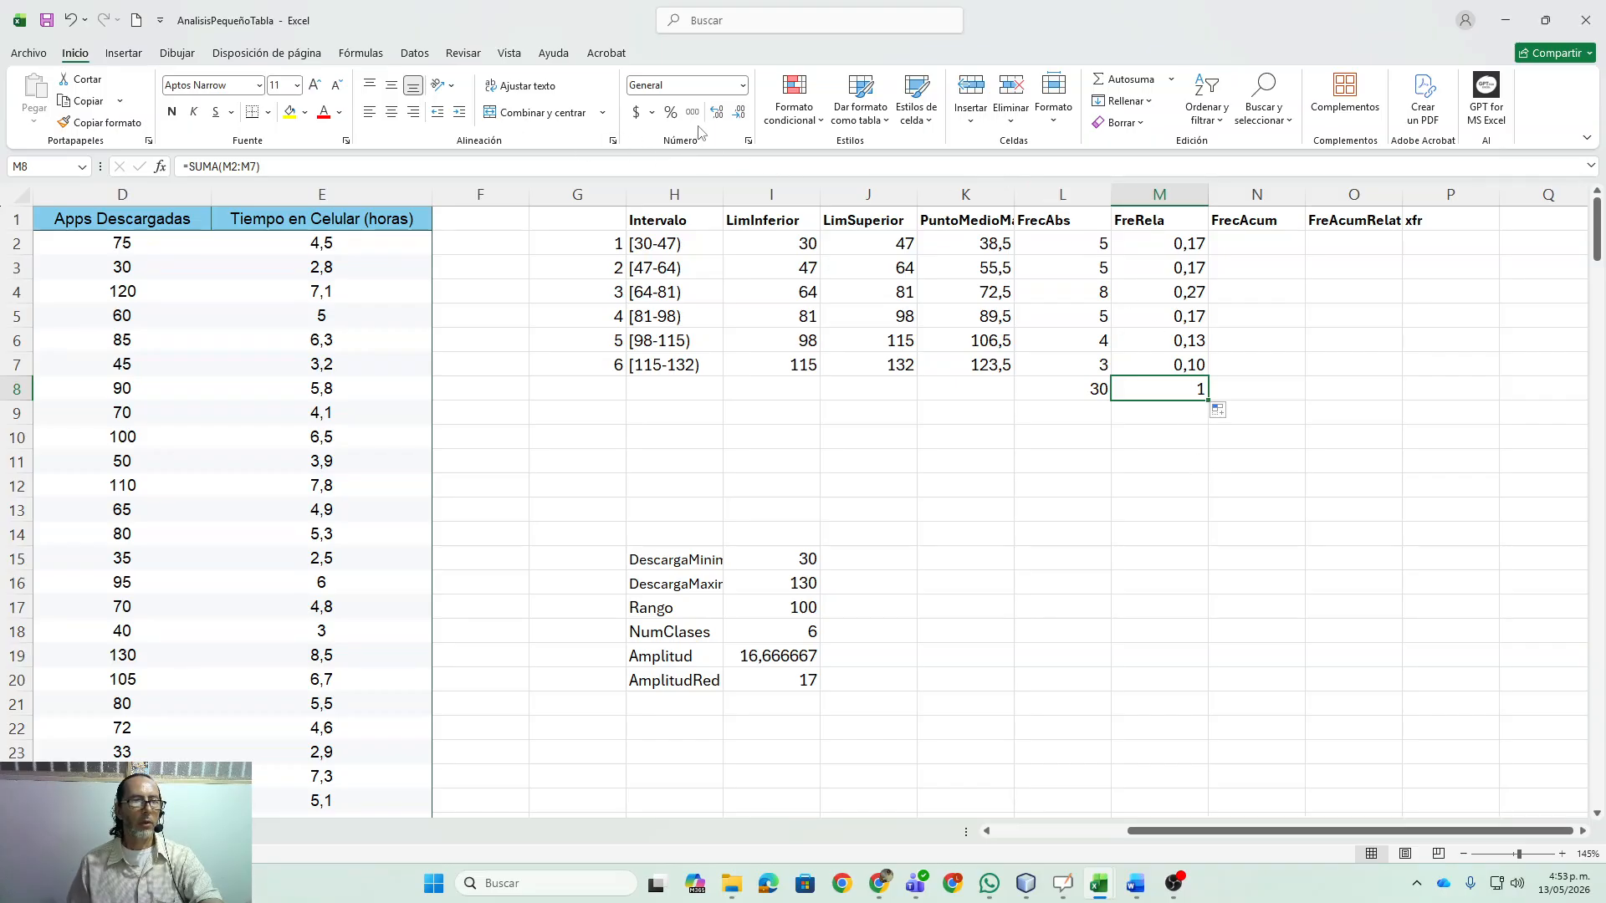
{"action": "left_click", "coordinate": [722, 115]}
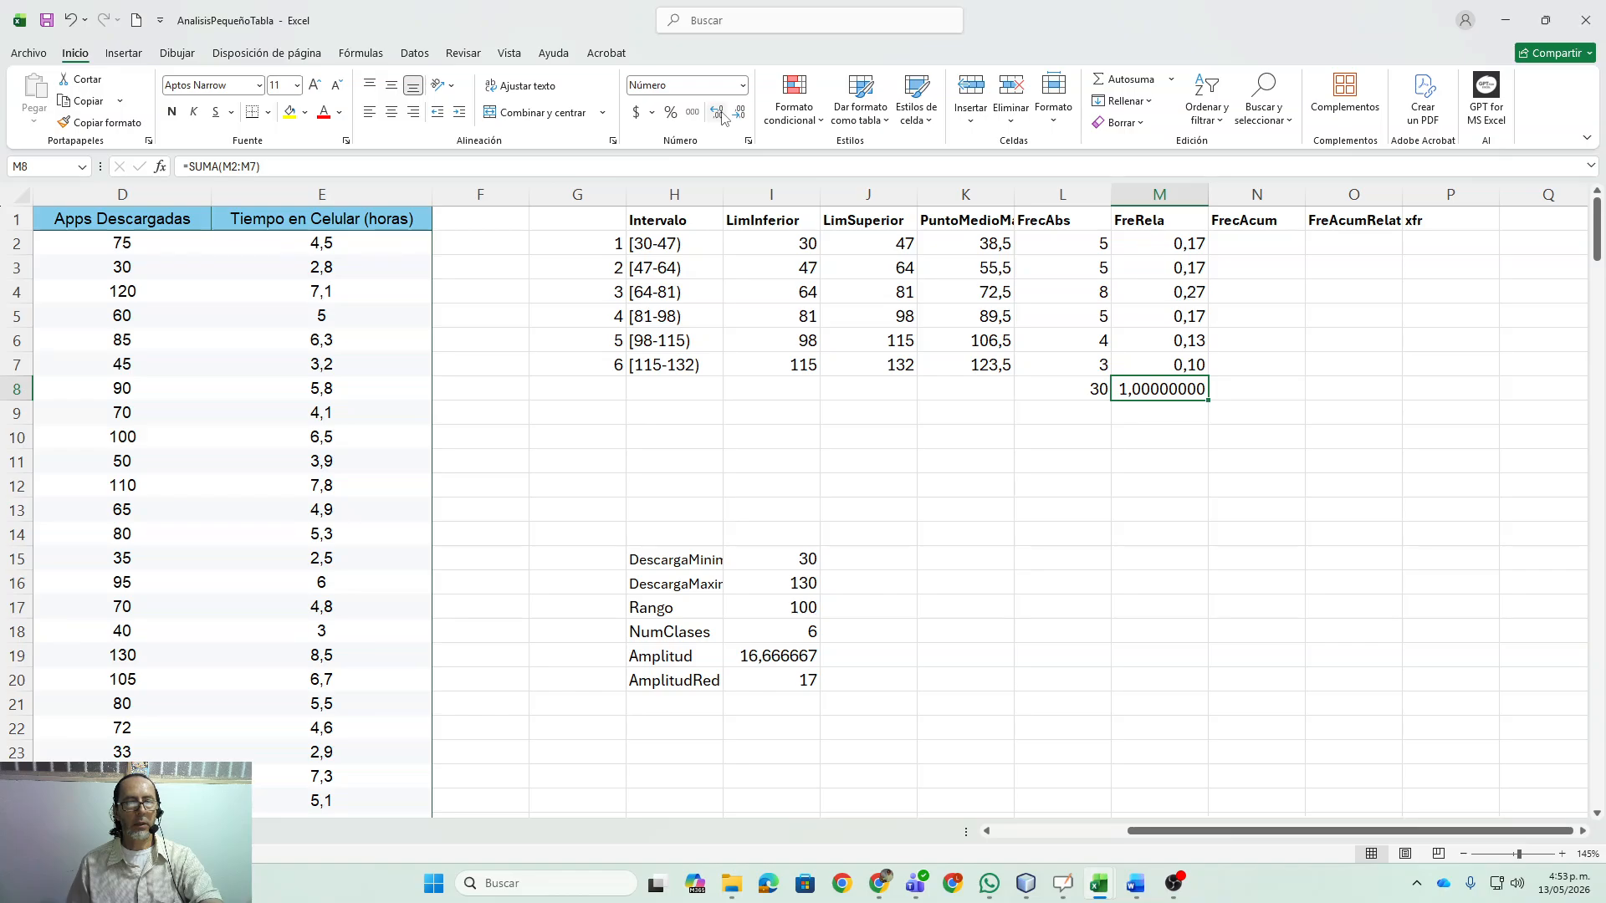
{"action": "left_click", "coordinate": [739, 115]}
{"action": "left_click", "coordinate": [739, 115]}
{"action": "left_click", "coordinate": [739, 116]}
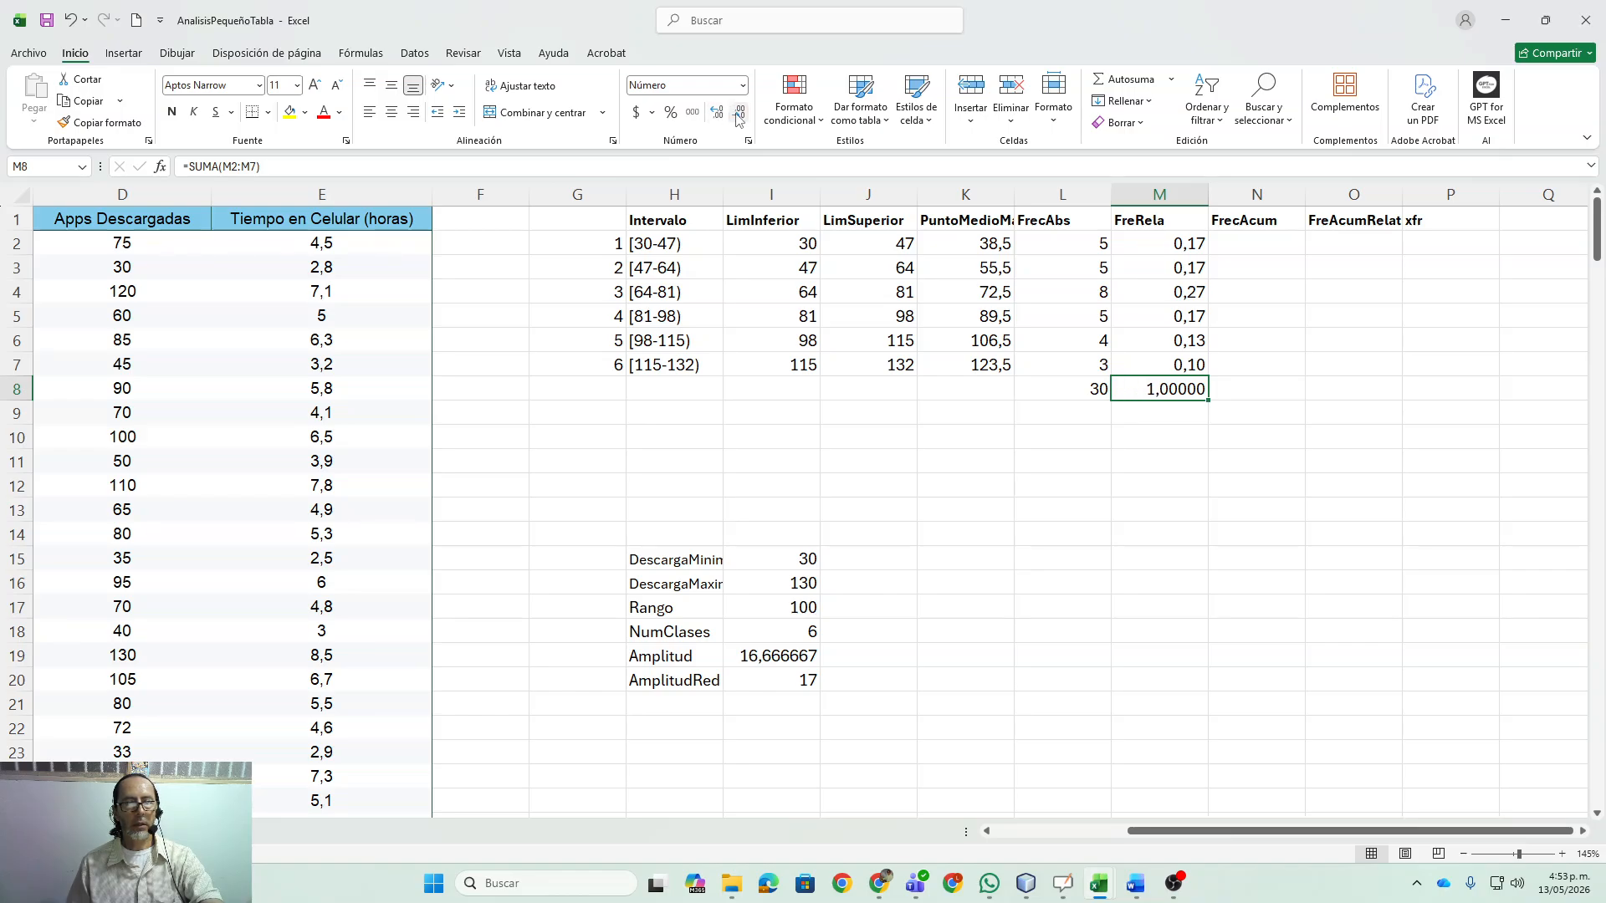
{"action": "left_click", "coordinate": [740, 115]}
{"action": "left_click", "coordinate": [739, 115]}
{"action": "left_click", "coordinate": [739, 115]}
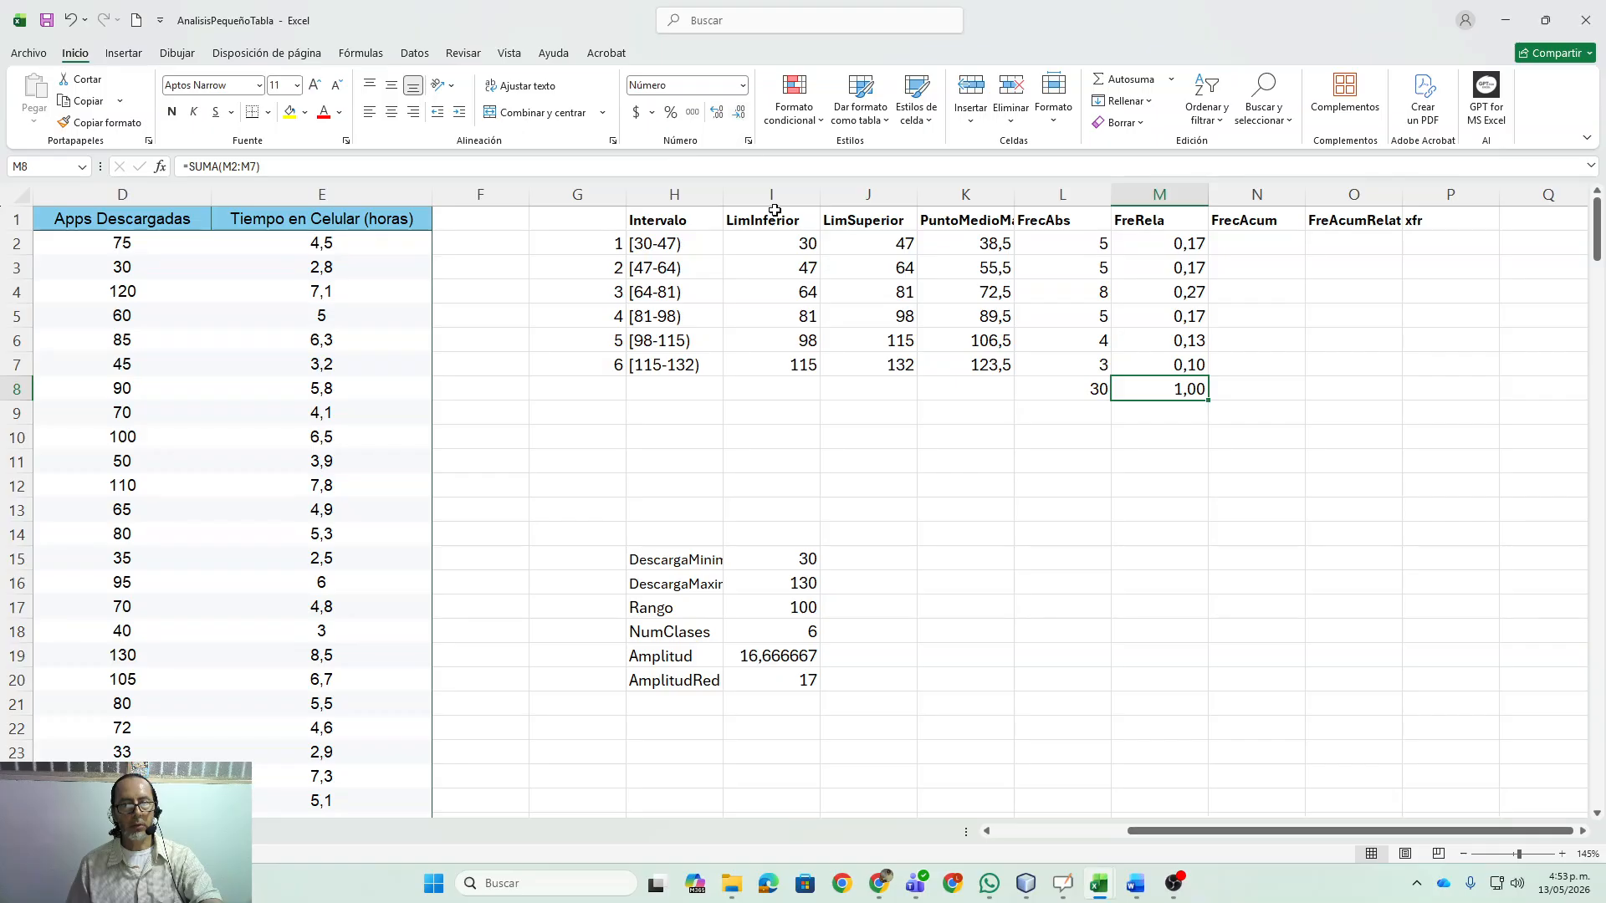
- Insert a new column before FrecAcum and enter the heading FreRelPor in N1
{"action": "left_click", "coordinate": [1253, 240]}
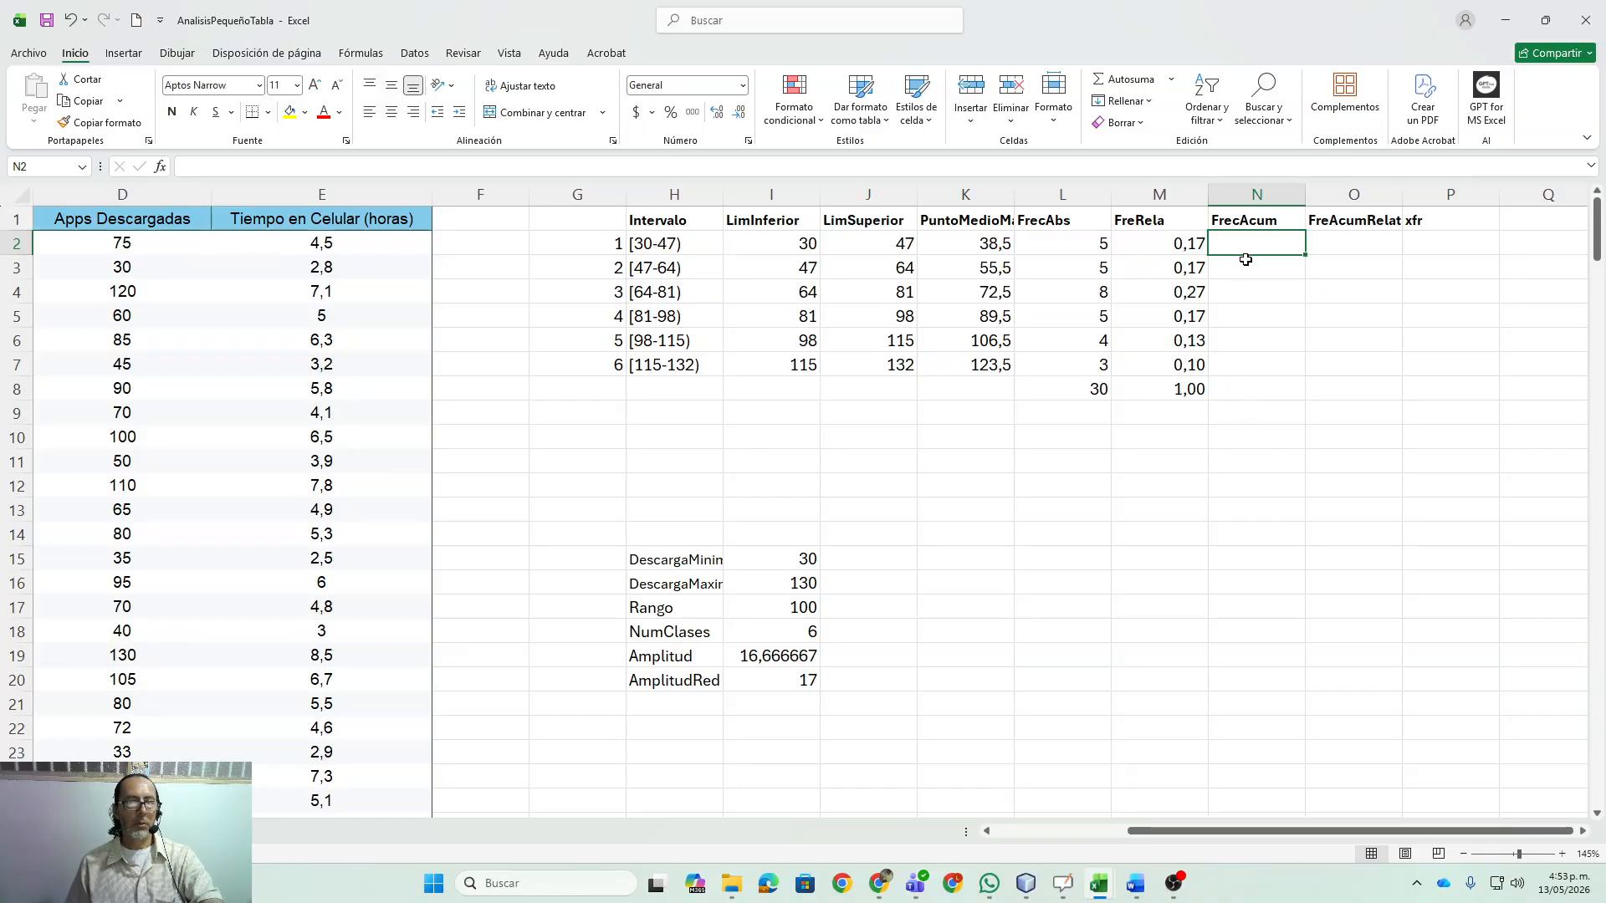
{"action": "left_click", "coordinate": [1238, 199]}
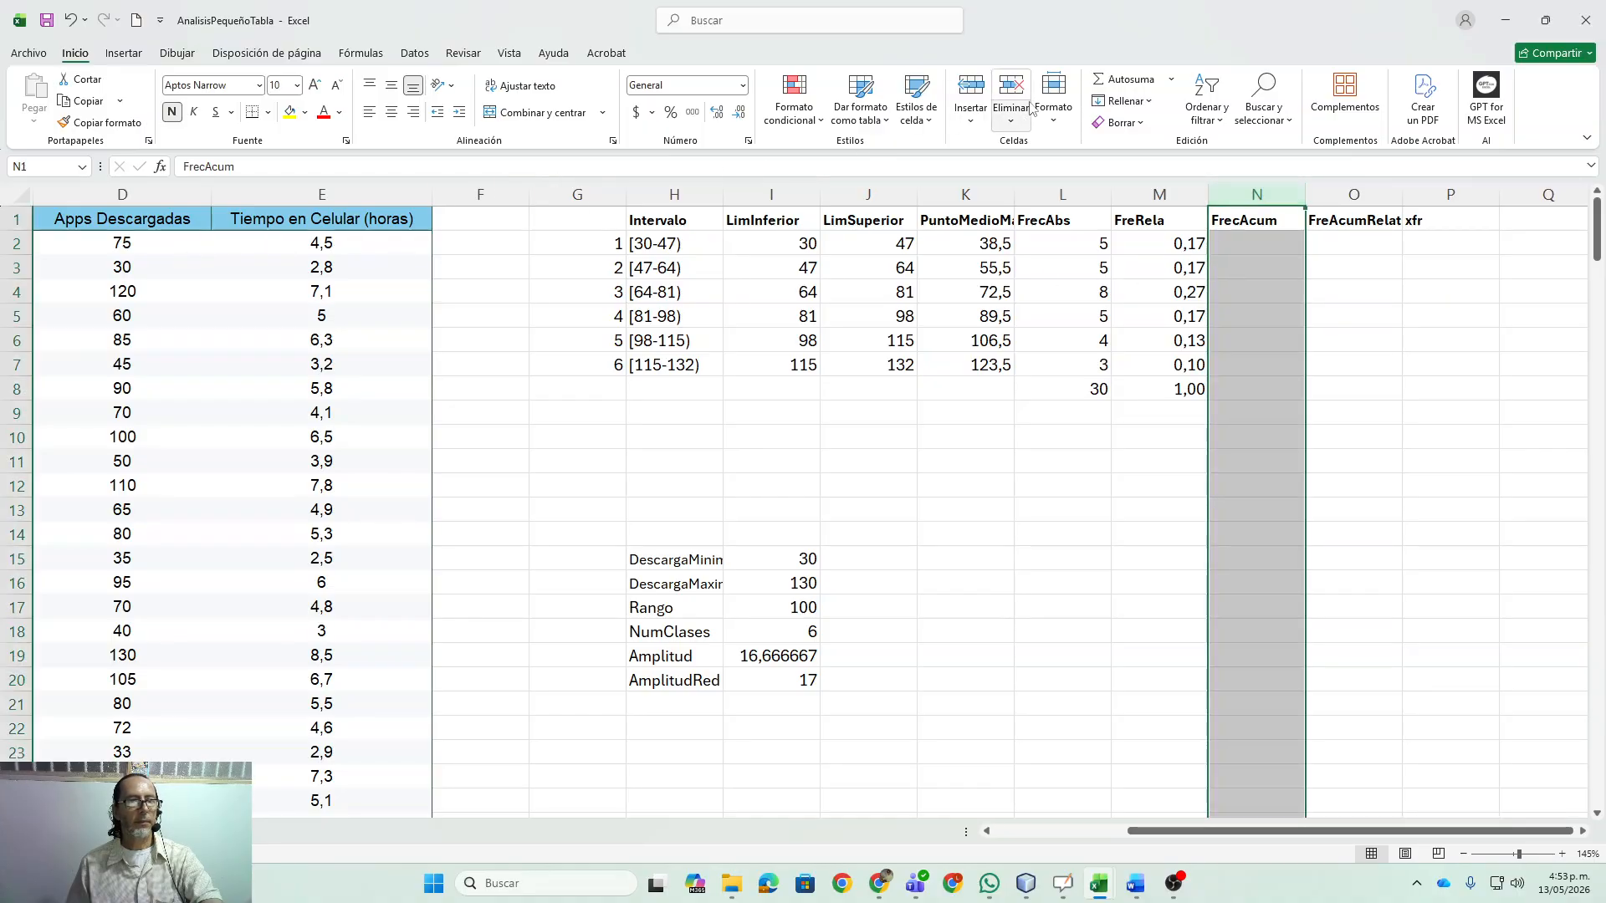
{"action": "left_click", "coordinate": [970, 88]}
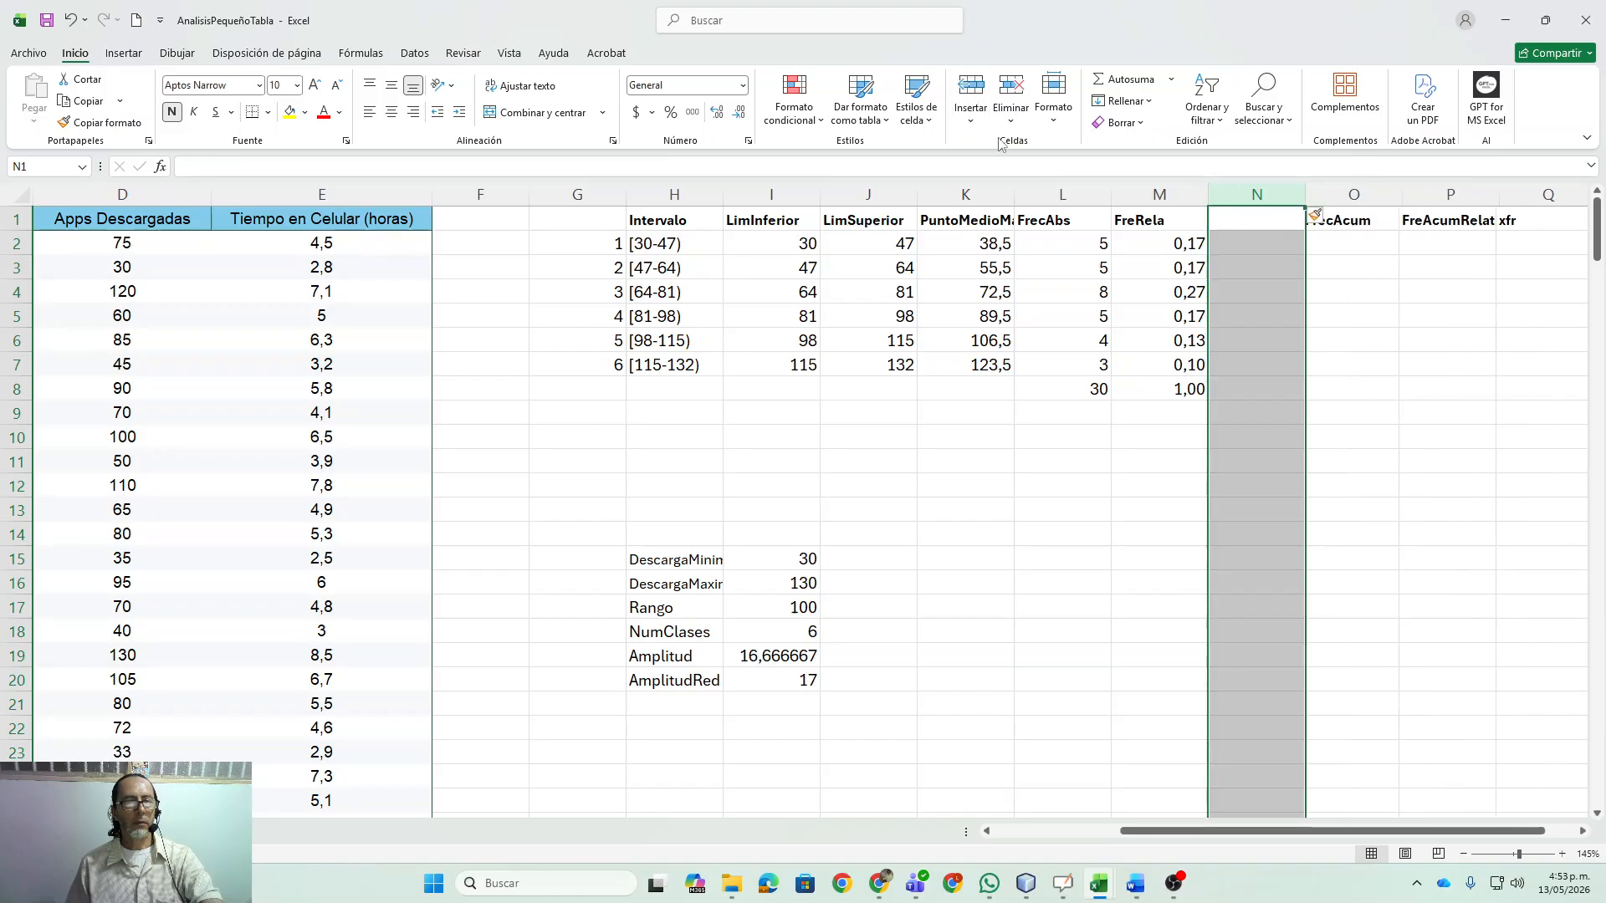
{"action": "left_click", "coordinate": [1278, 219]}
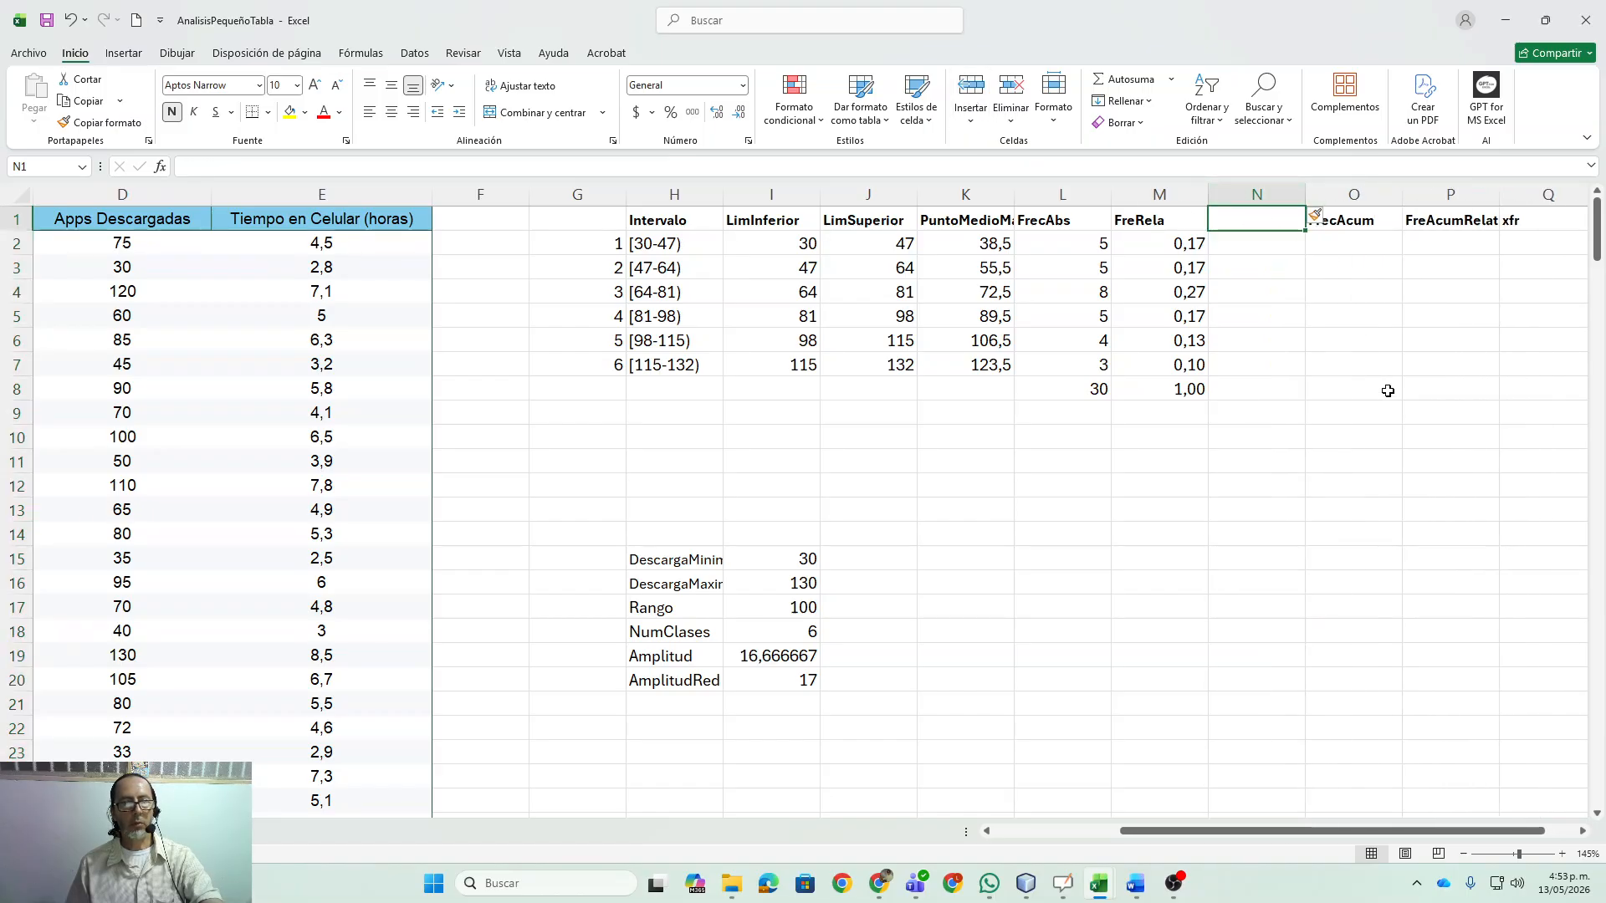
{"action": "type", "text": "Fre"}
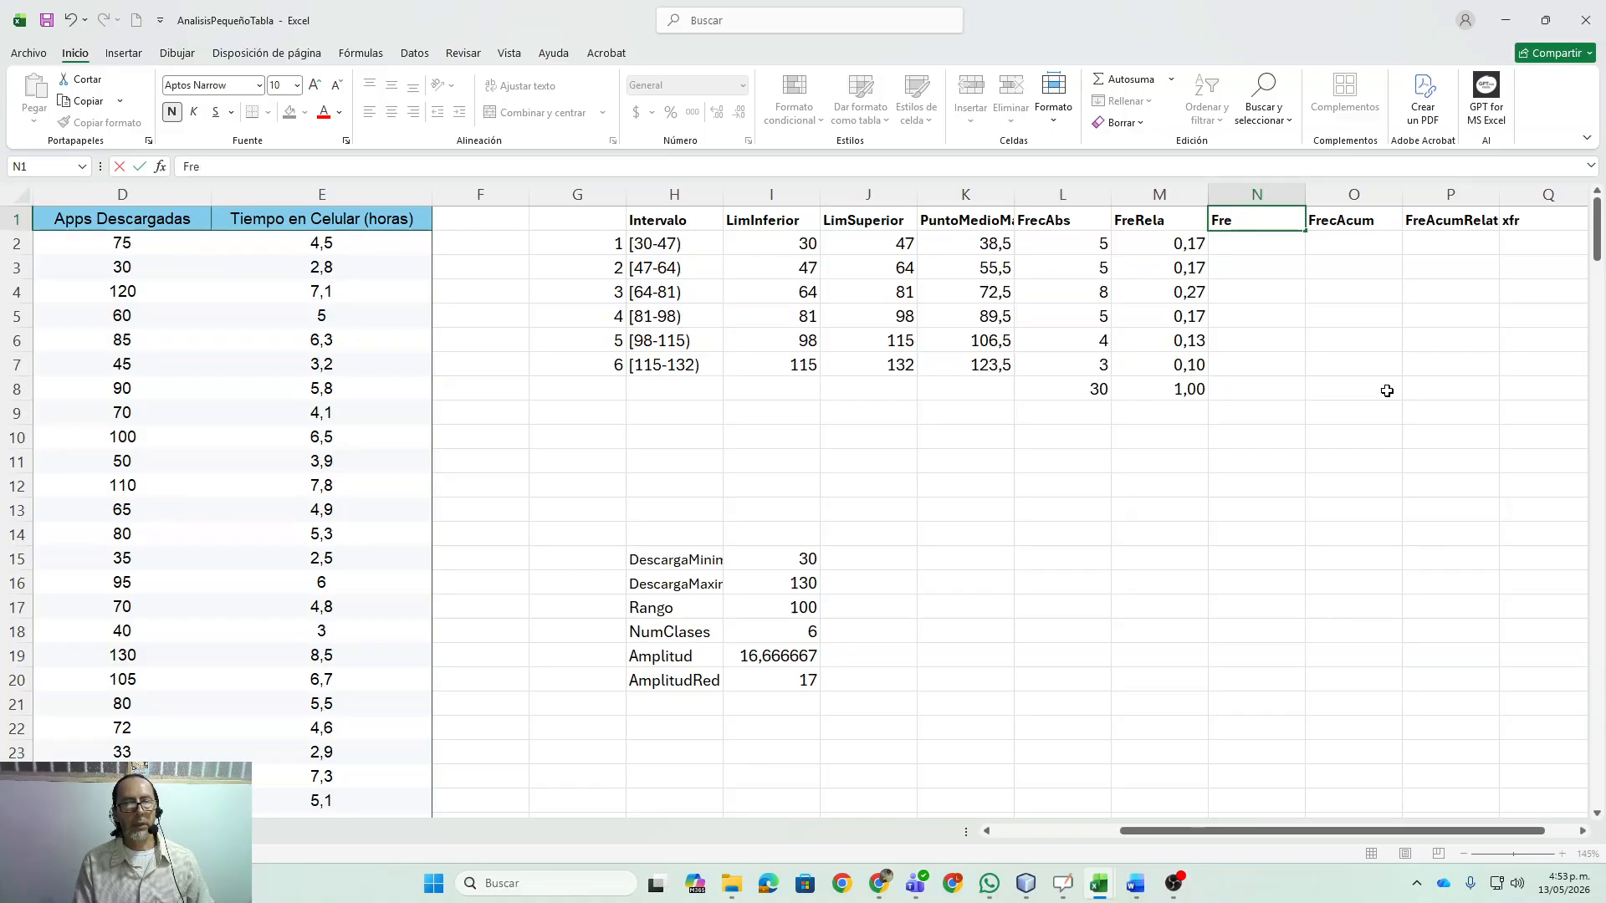
{"action": "type", "text": "RelPor"}
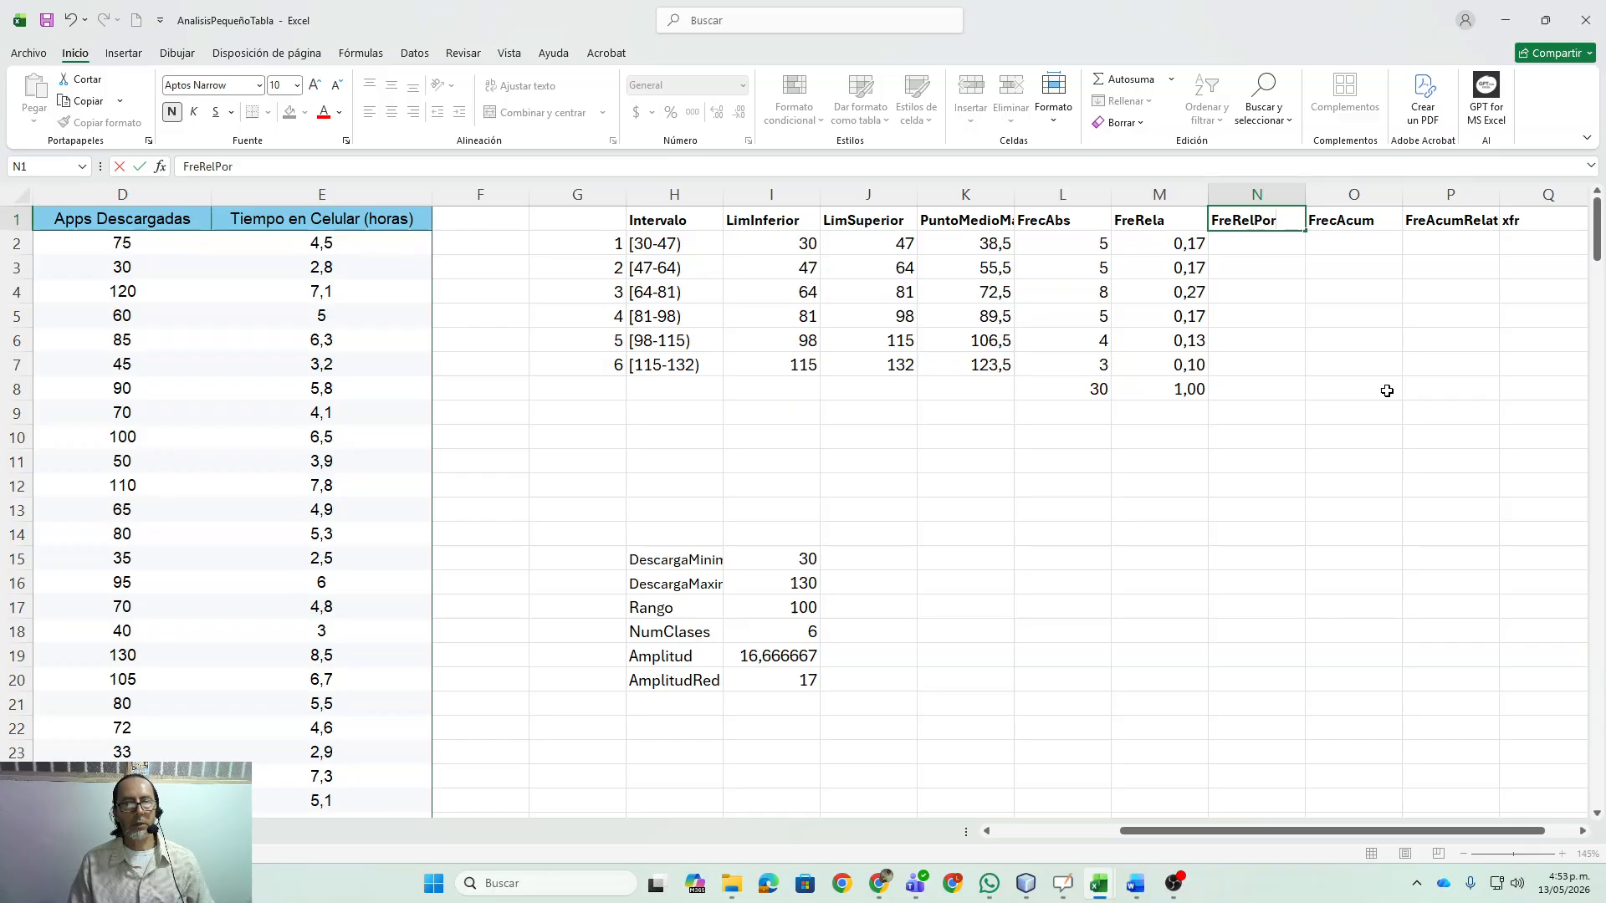
{"action": "key", "text": "Return"}
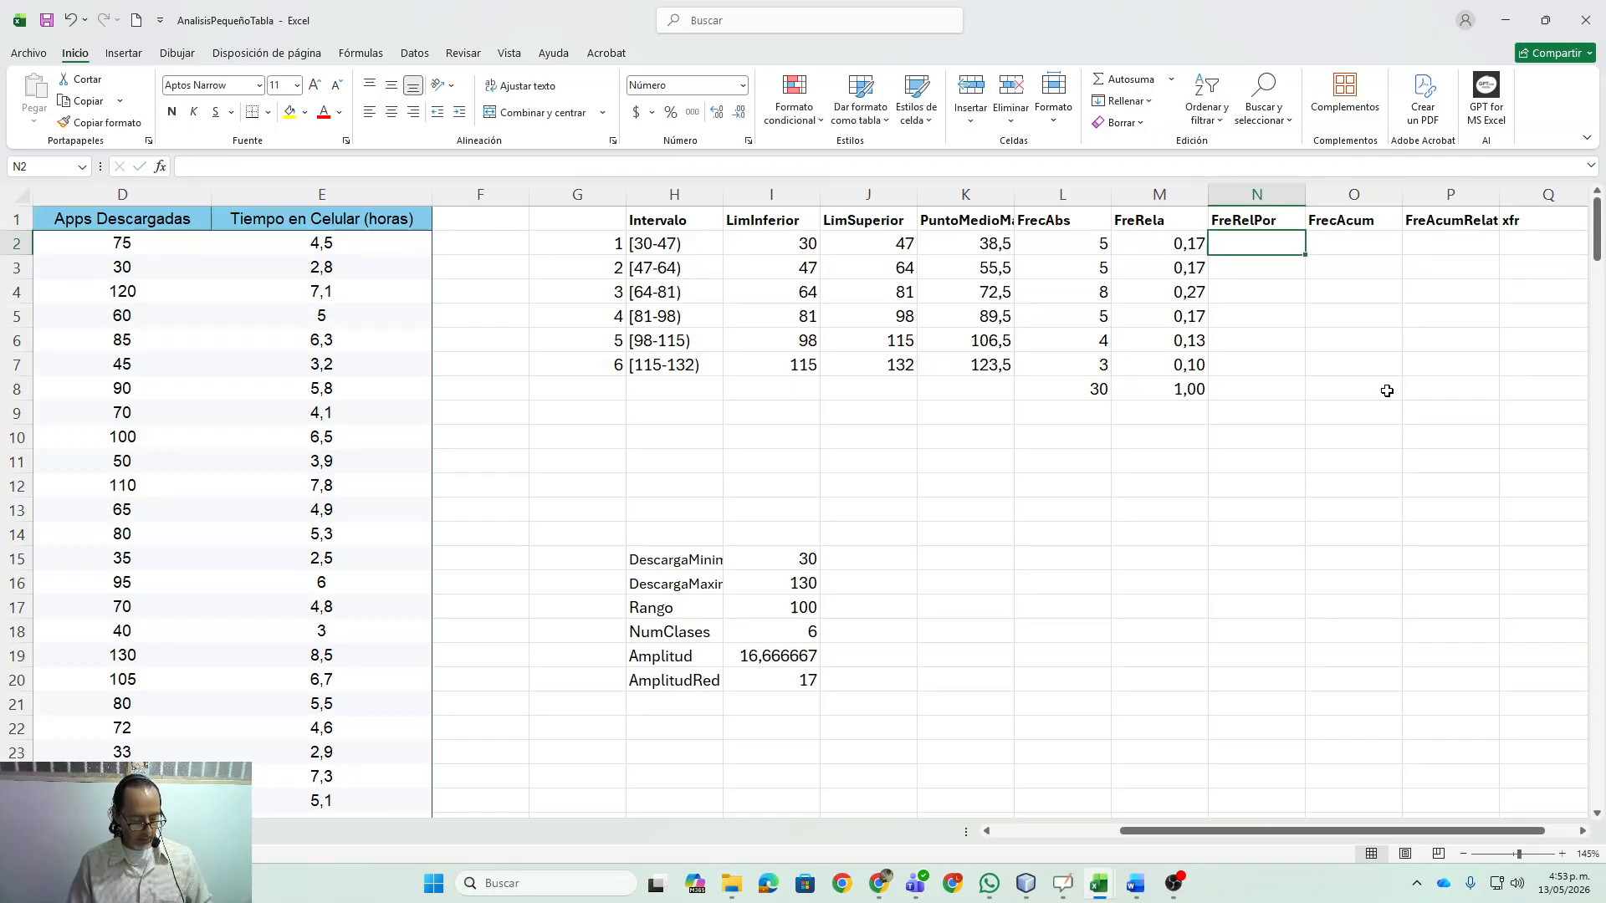
- Enter =M2 in N2, fill it down to N8, and format the FreRelPor values as percentages
{"action": "type", "text": "="}
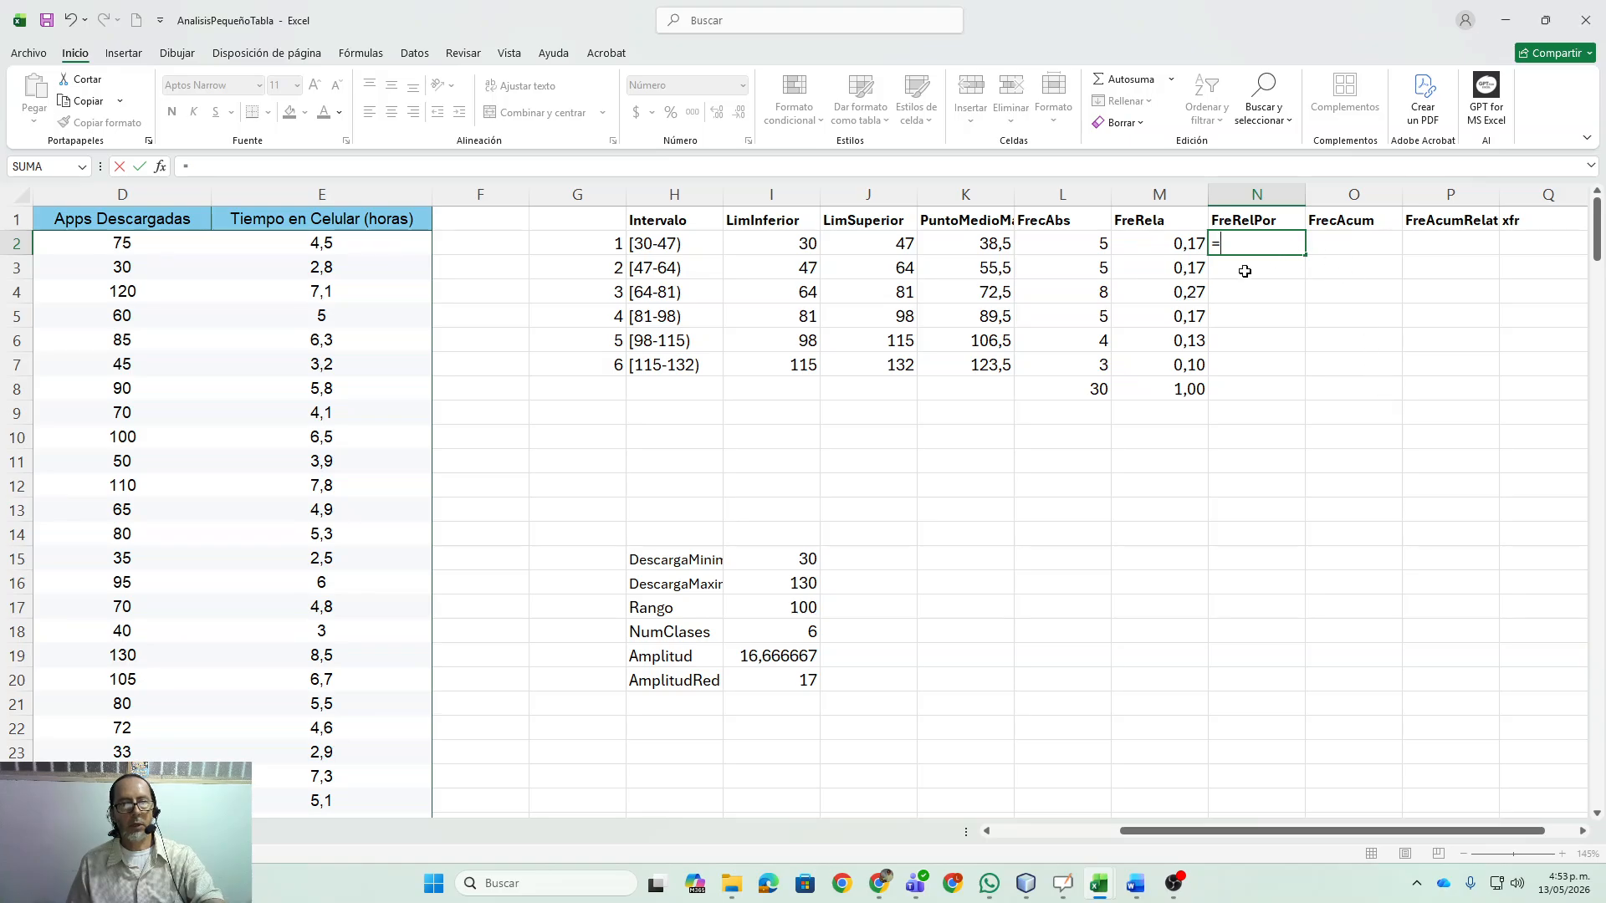
{"action": "left_click", "coordinate": [1183, 250]}
{"action": "key", "text": "Return"}
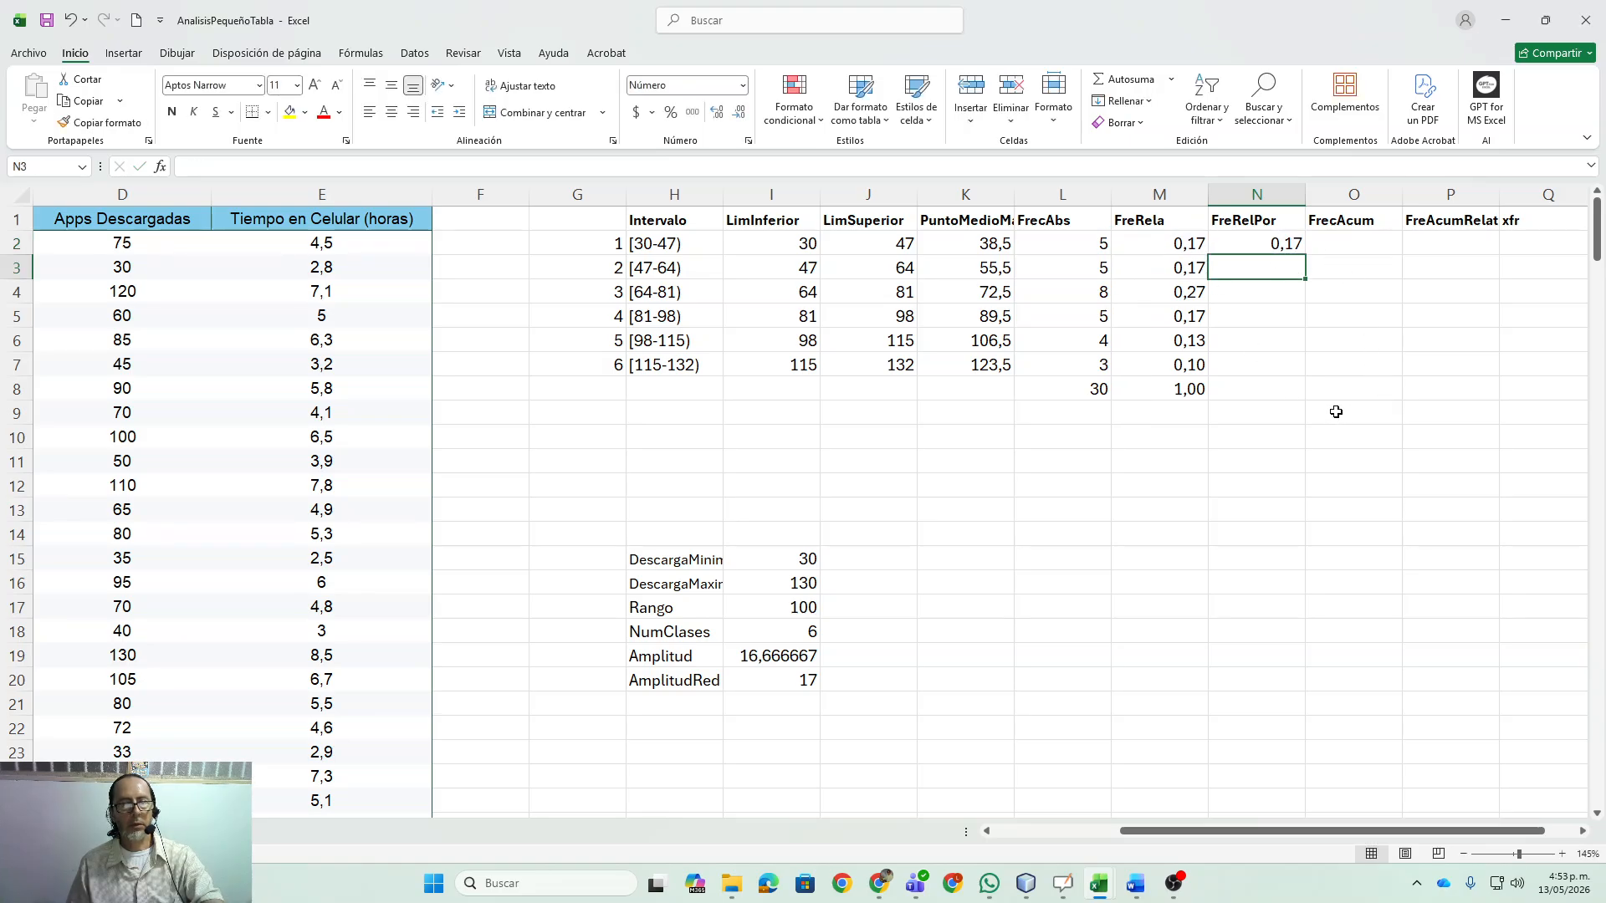
{"action": "key", "text": "Up"}
{"action": "left_click_drag", "start_coordinate": [1309, 254], "coordinate": [1302, 393]}
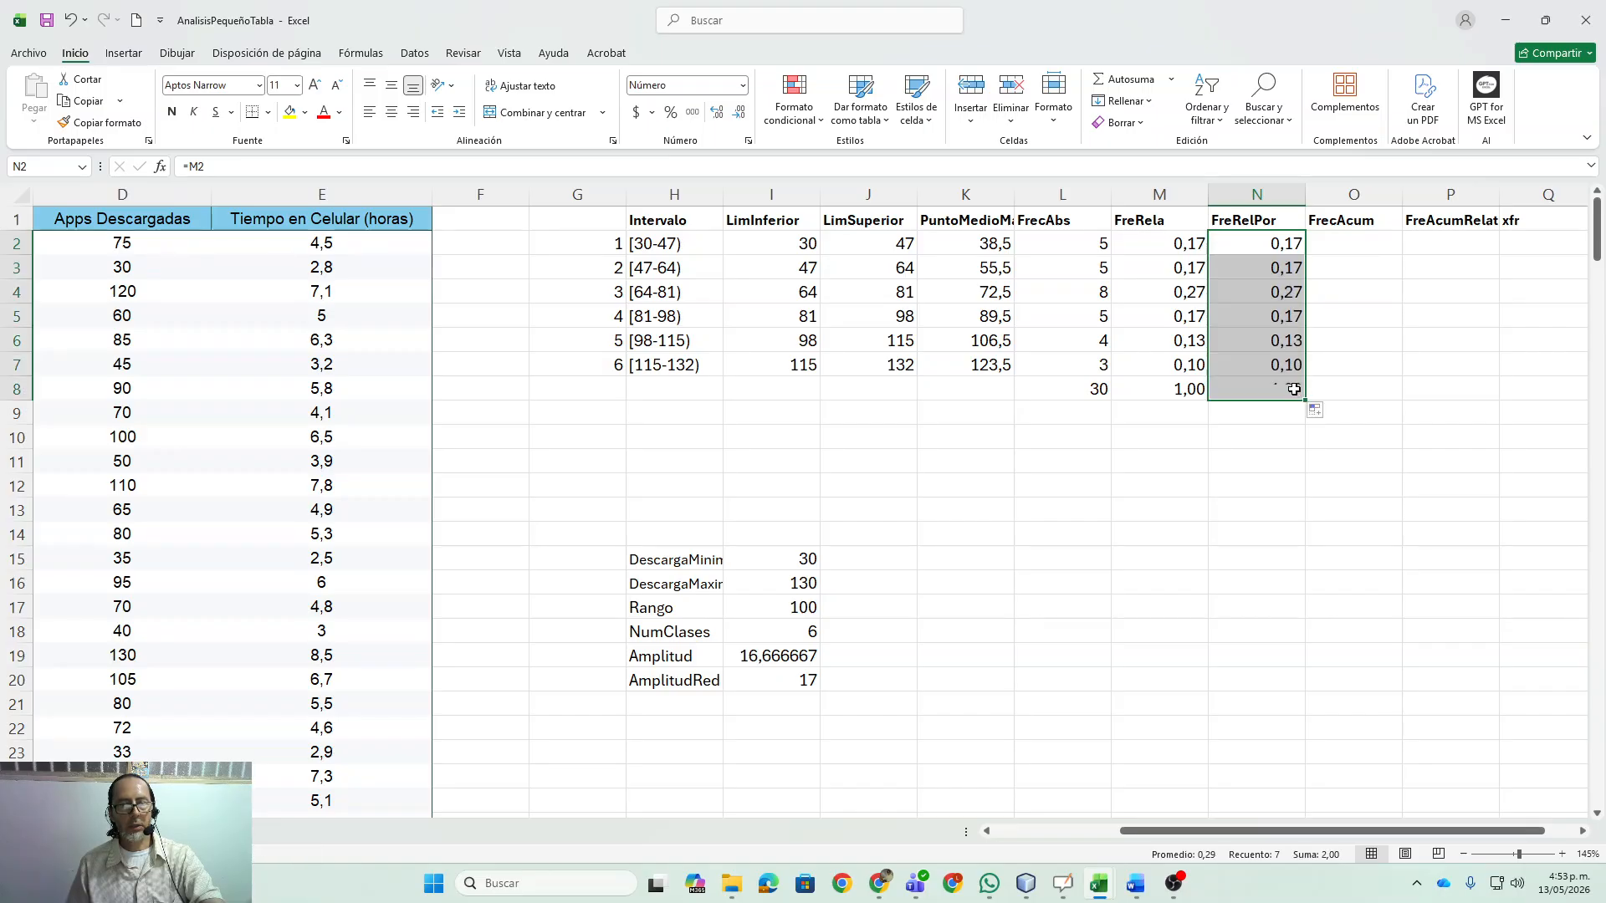
{"action": "left_click", "coordinate": [674, 122]}
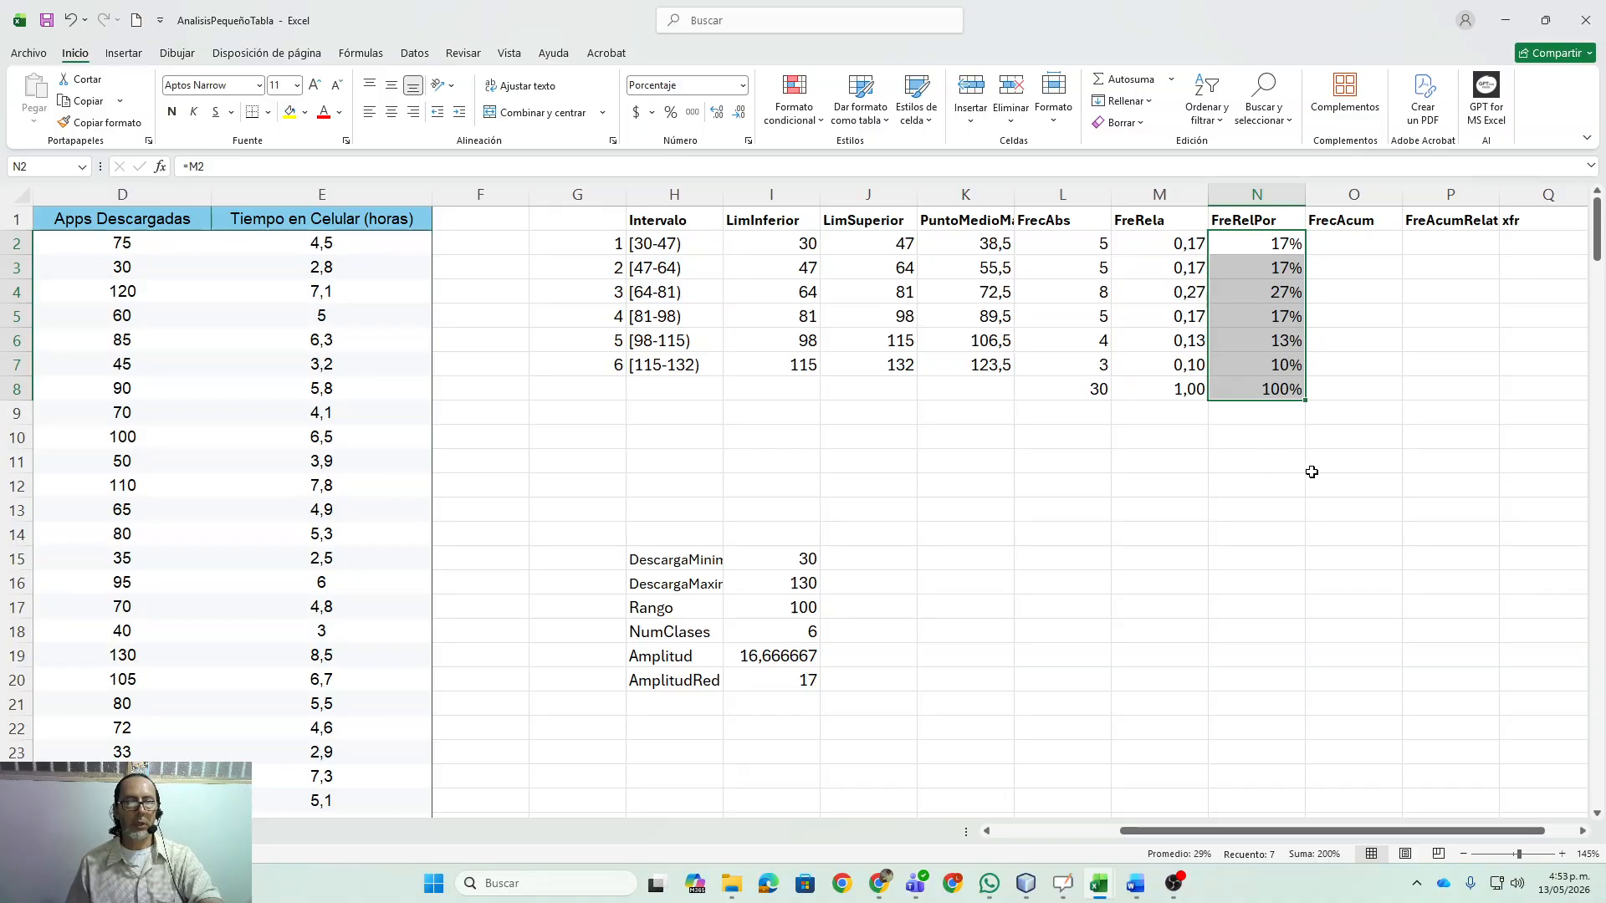
- Start the FrecAcum column by entering =M2 in O2 for the first class
{"action": "left_click", "coordinate": [1362, 243]}
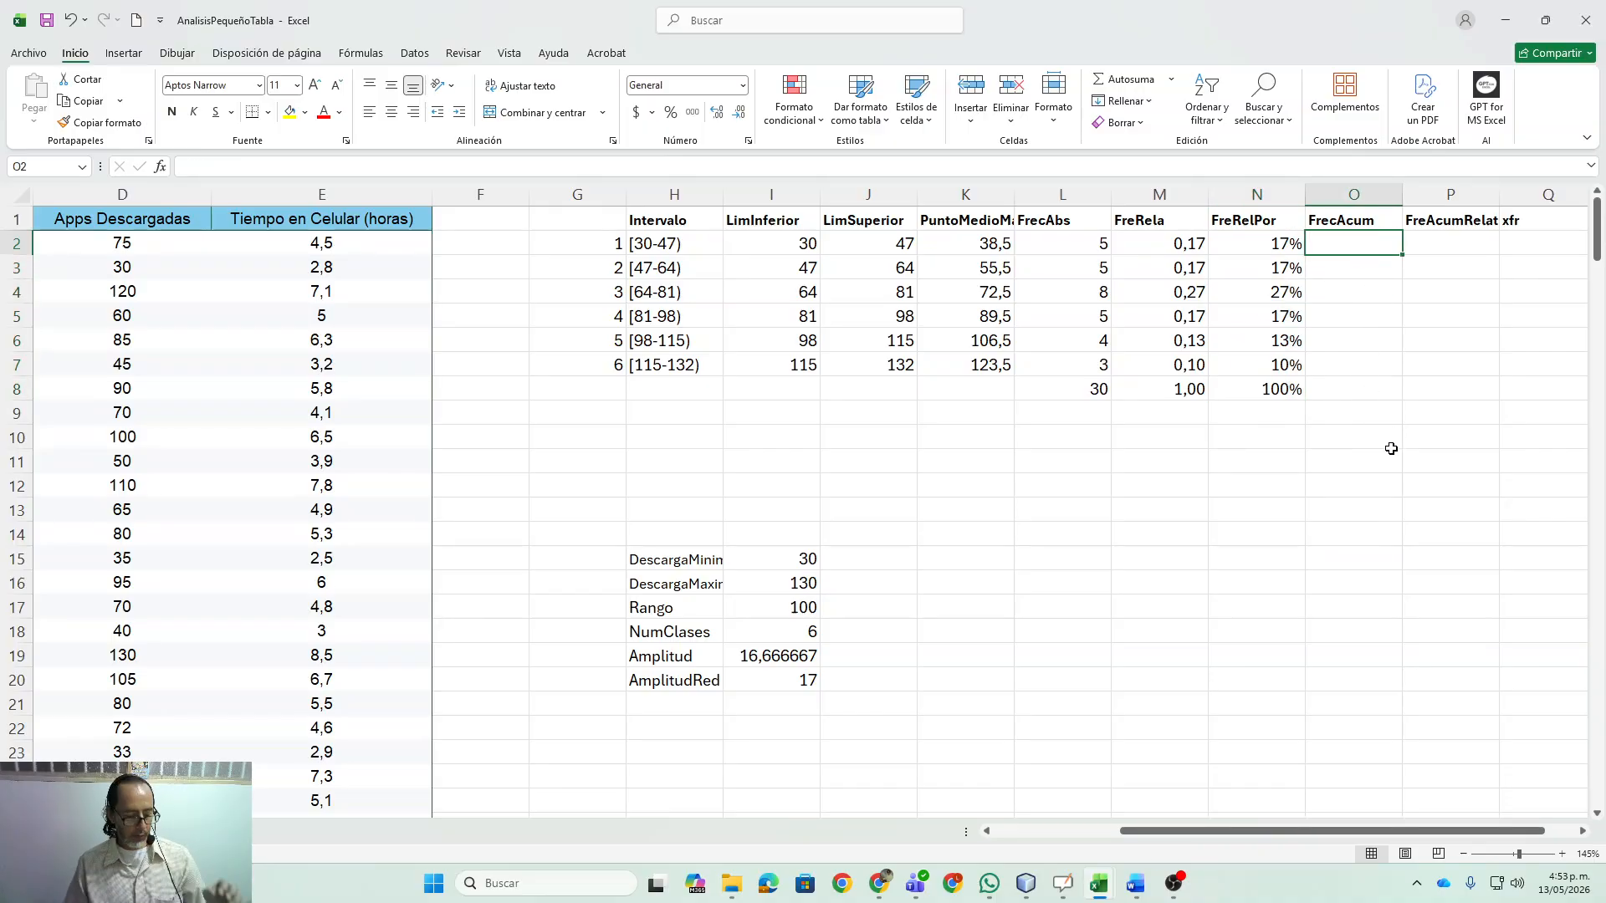
{"action": "type", "text": "="}
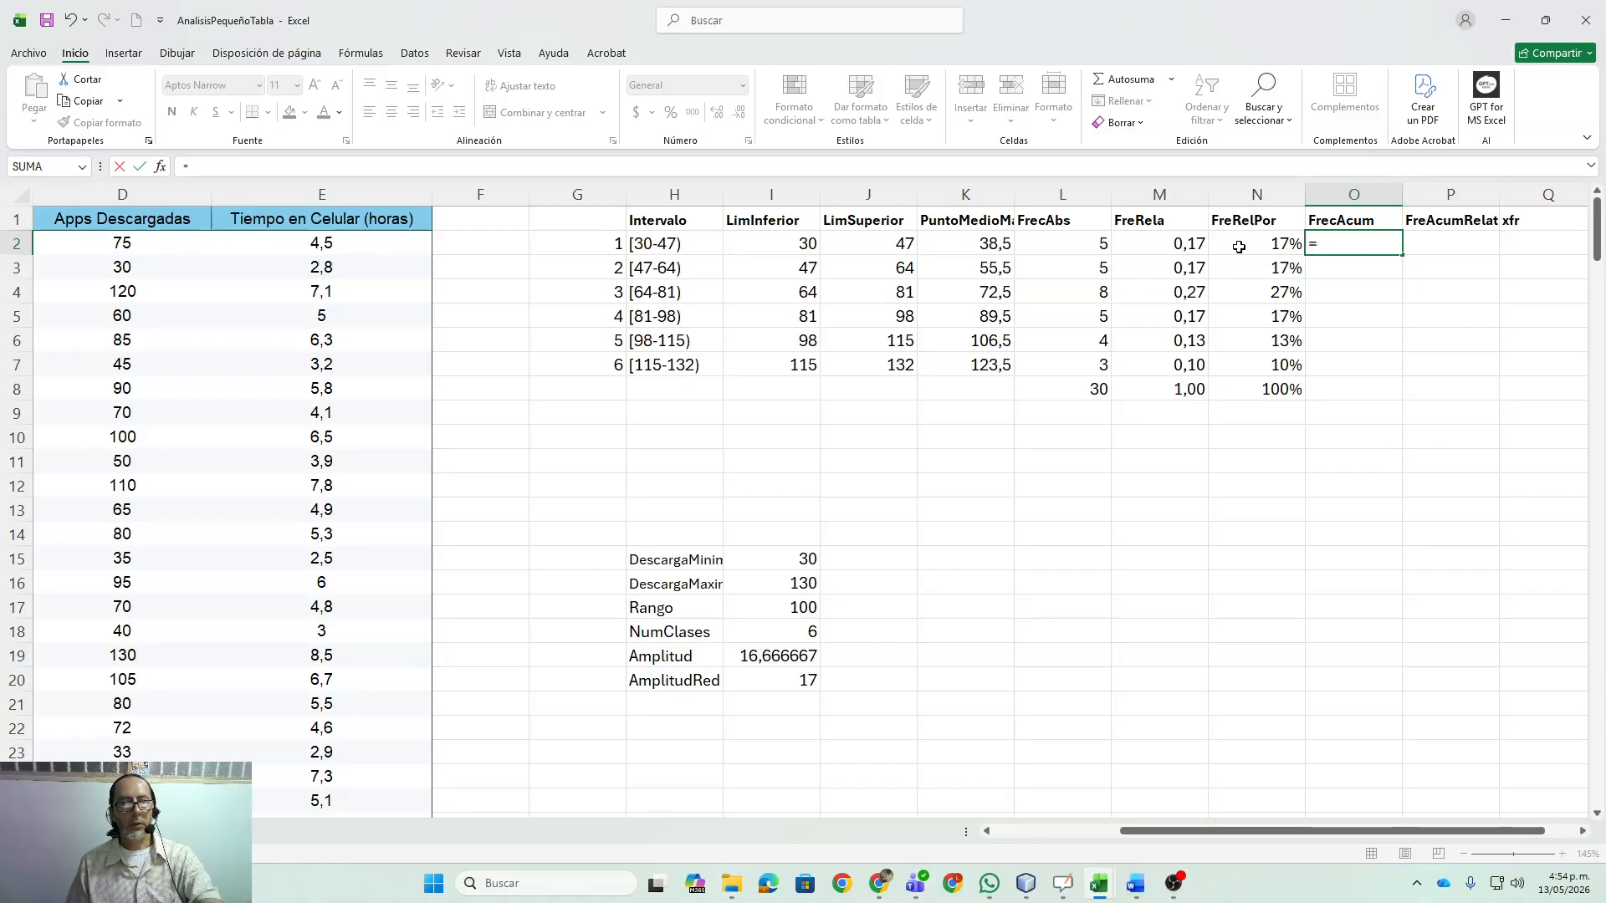
{"action": "left_click", "coordinate": [1172, 248]}
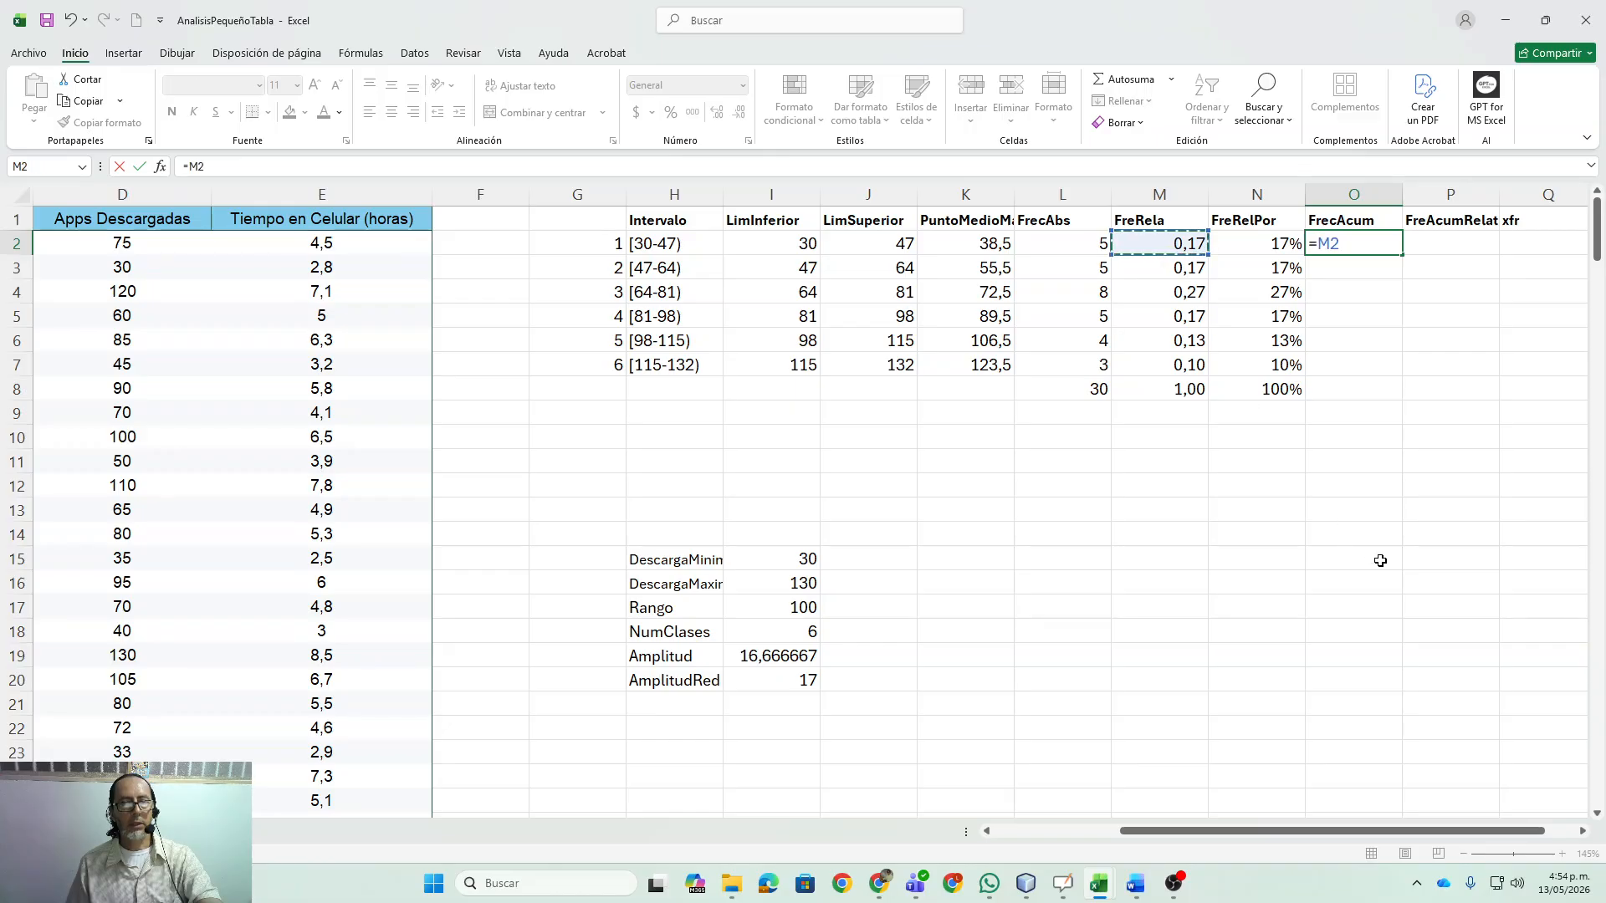
{"action": "key", "text": "Return"}
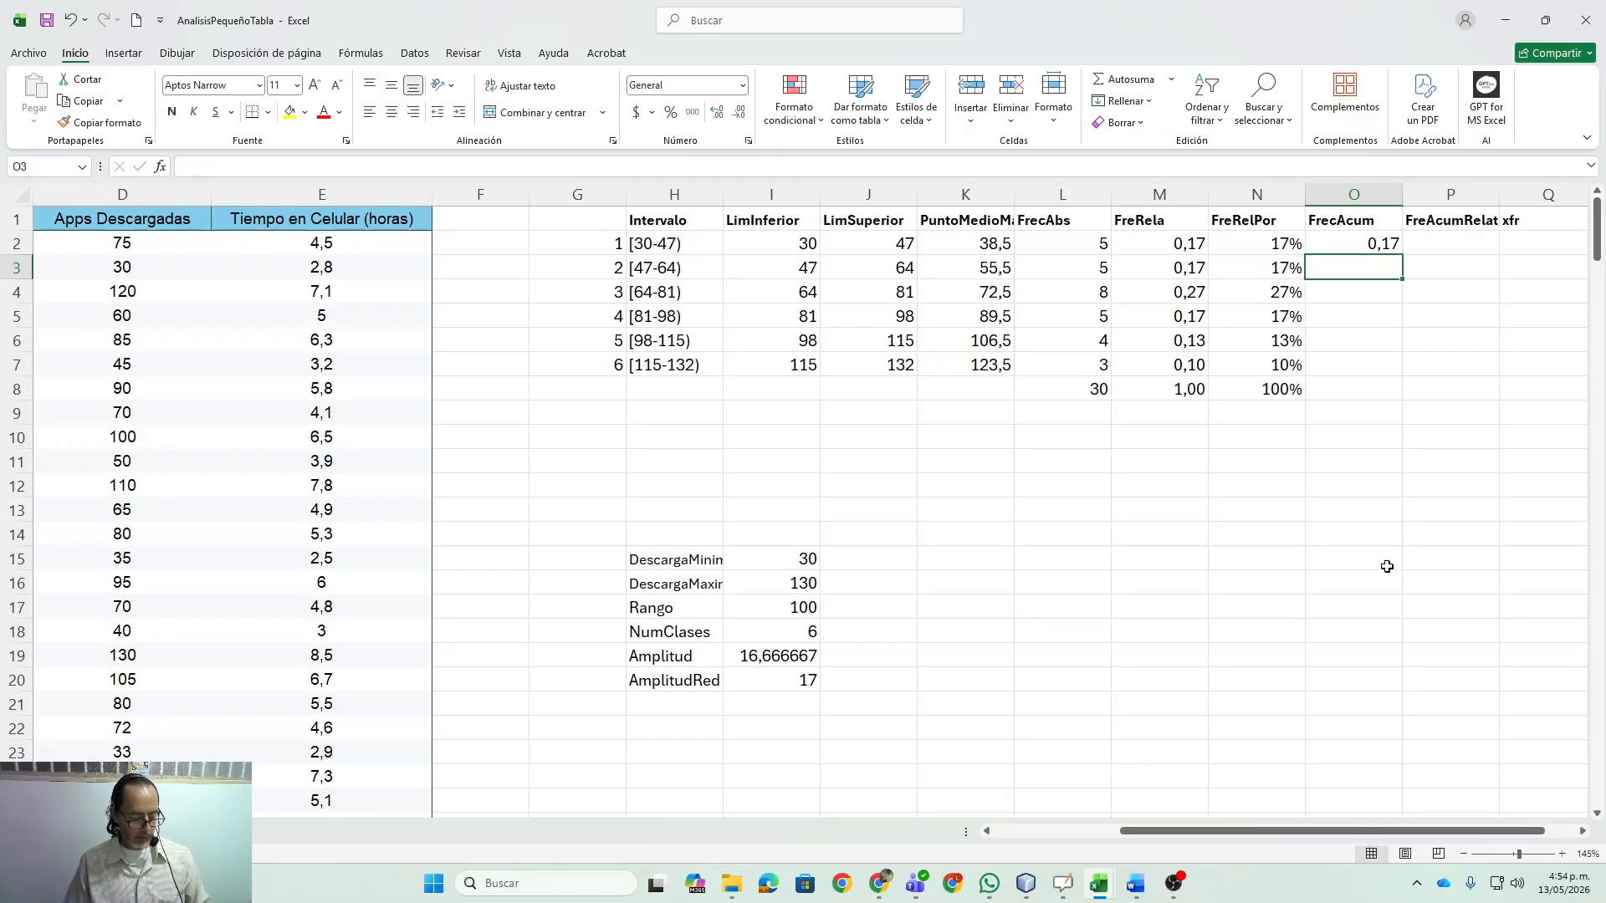
- Enter =O2+M3 in O3 and fill the formula down to O7 to complete the FrecAcum column
{"action": "type", "text": "="}
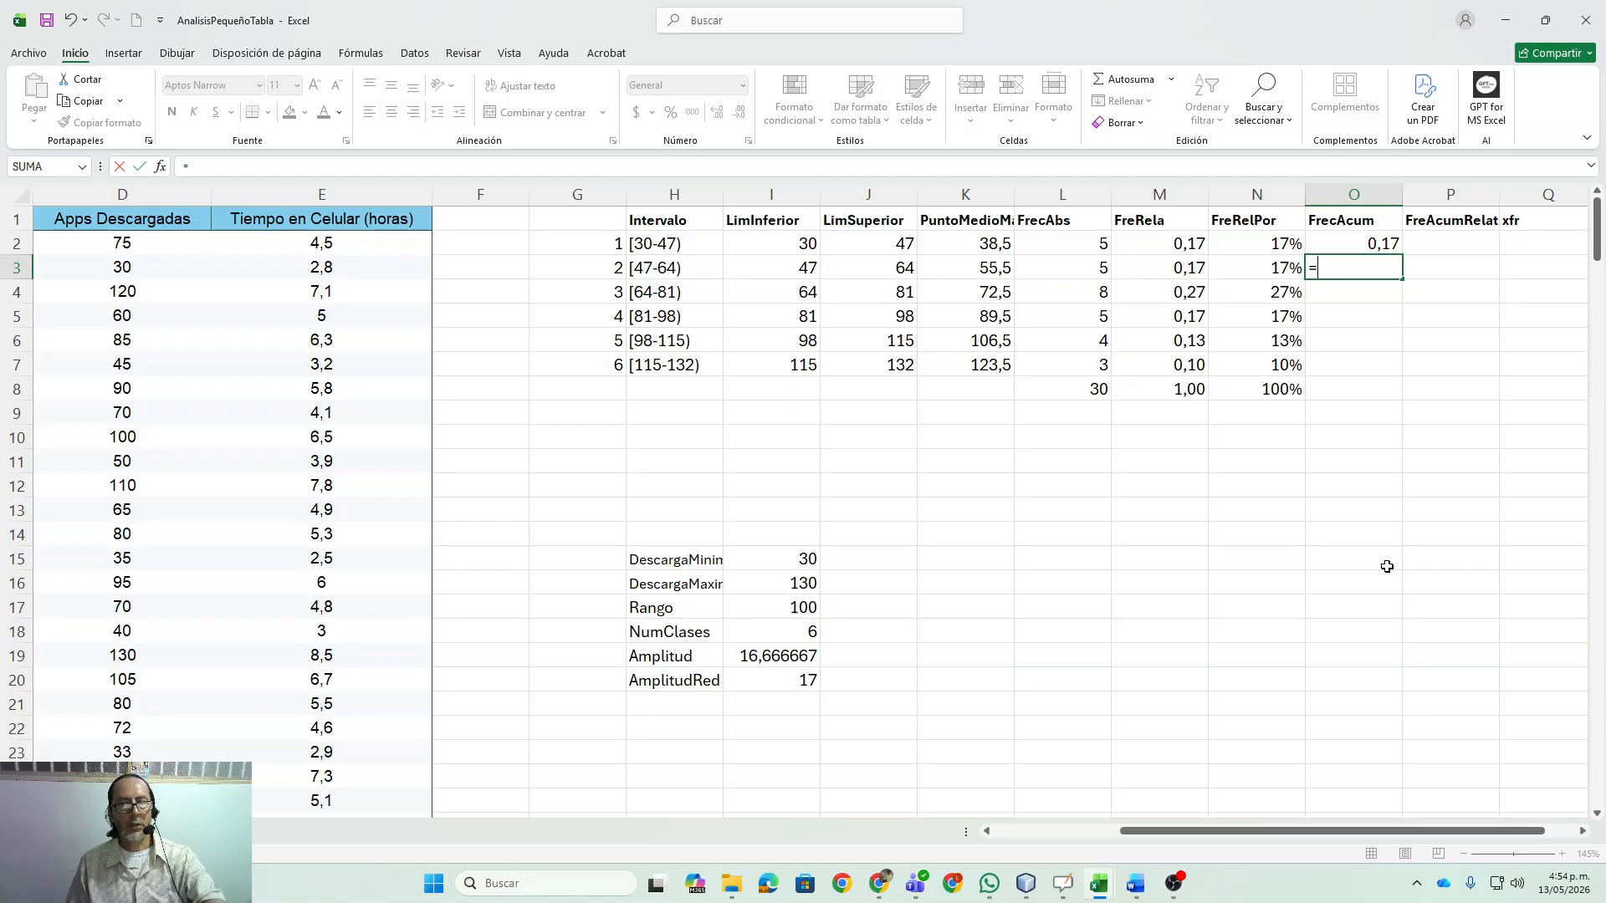
{"action": "left_click", "coordinate": [1354, 246]}
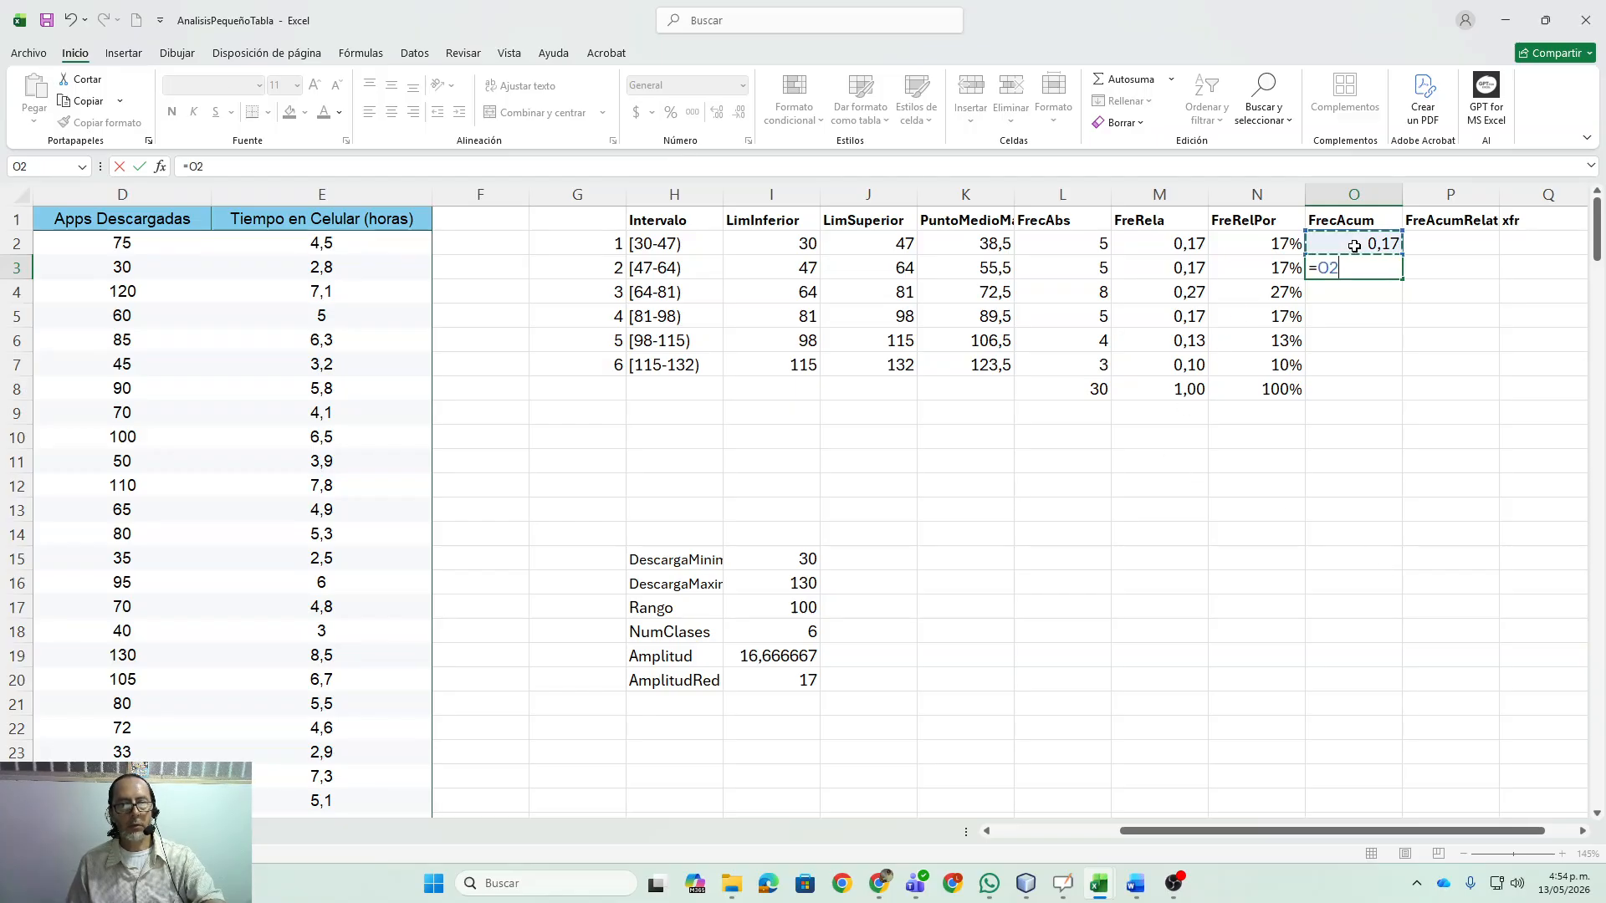
{"action": "left_click", "coordinate": [1190, 270]}
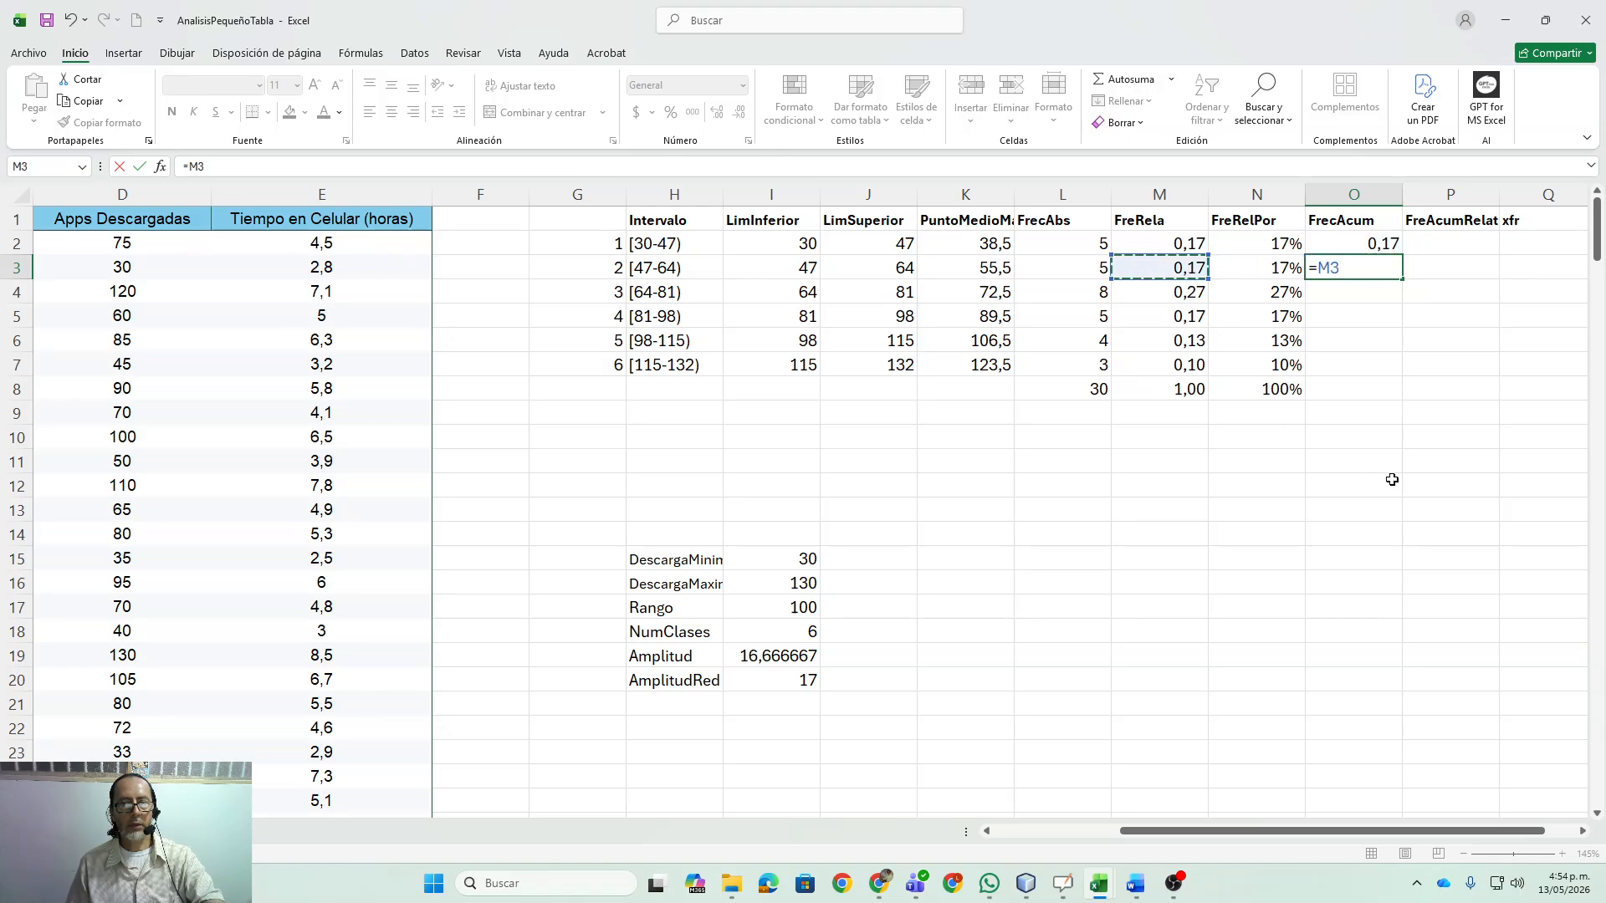
{"action": "left_click", "coordinate": [1380, 244]}
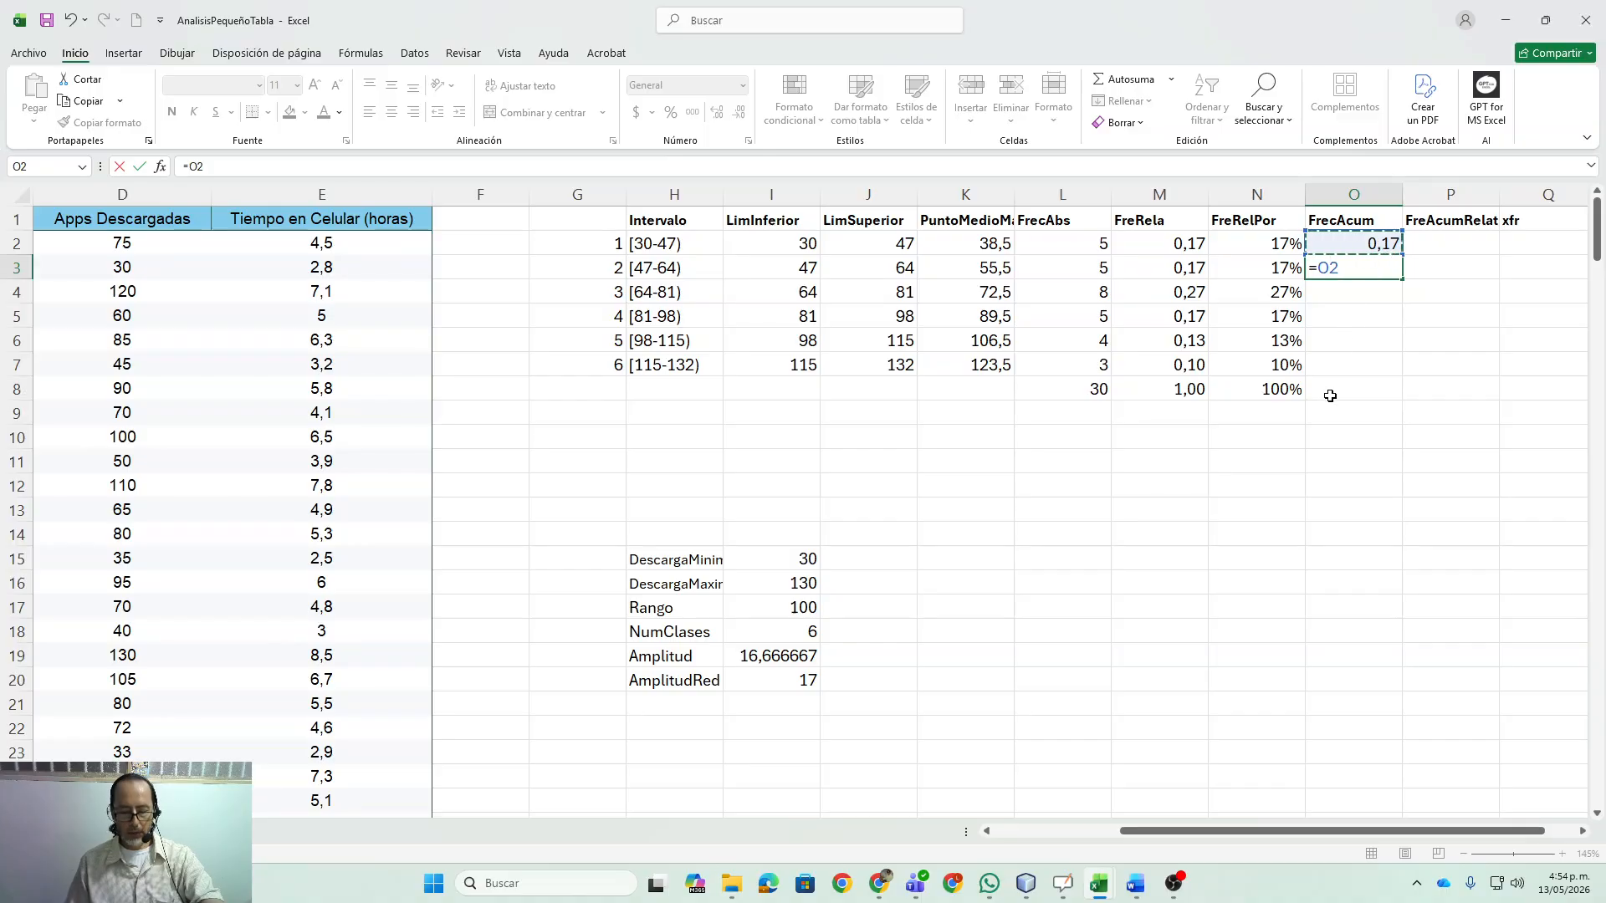
{"action": "type", "text": "+"}
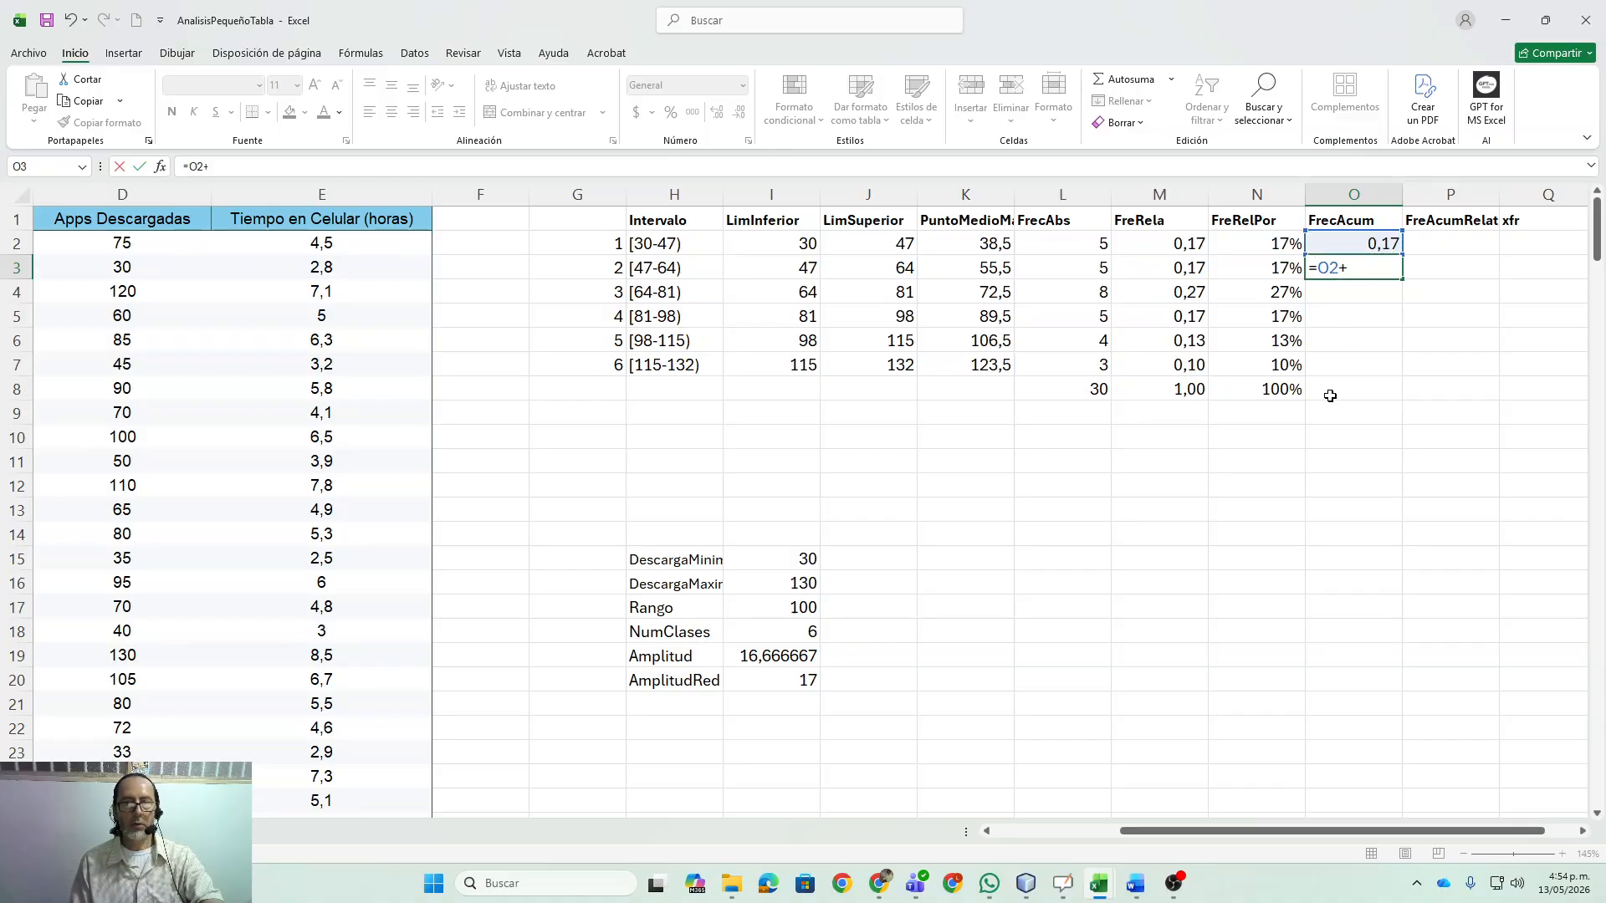
{"action": "left_click", "coordinate": [1173, 268]}
{"action": "key", "text": "Return"}
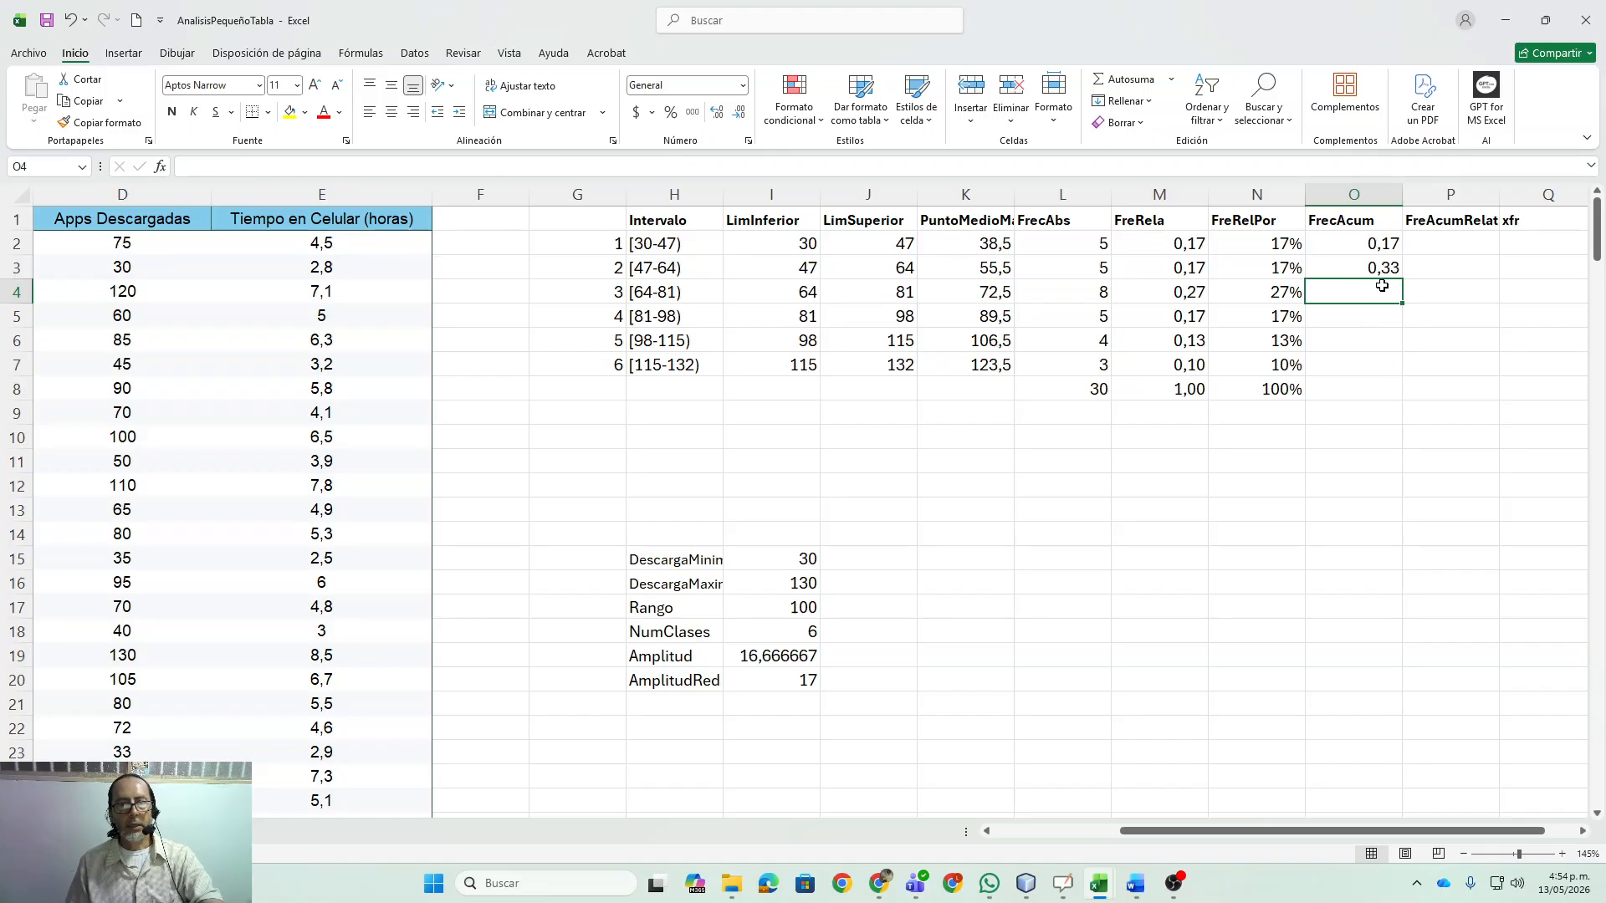
{"action": "left_click", "coordinate": [1384, 269]}
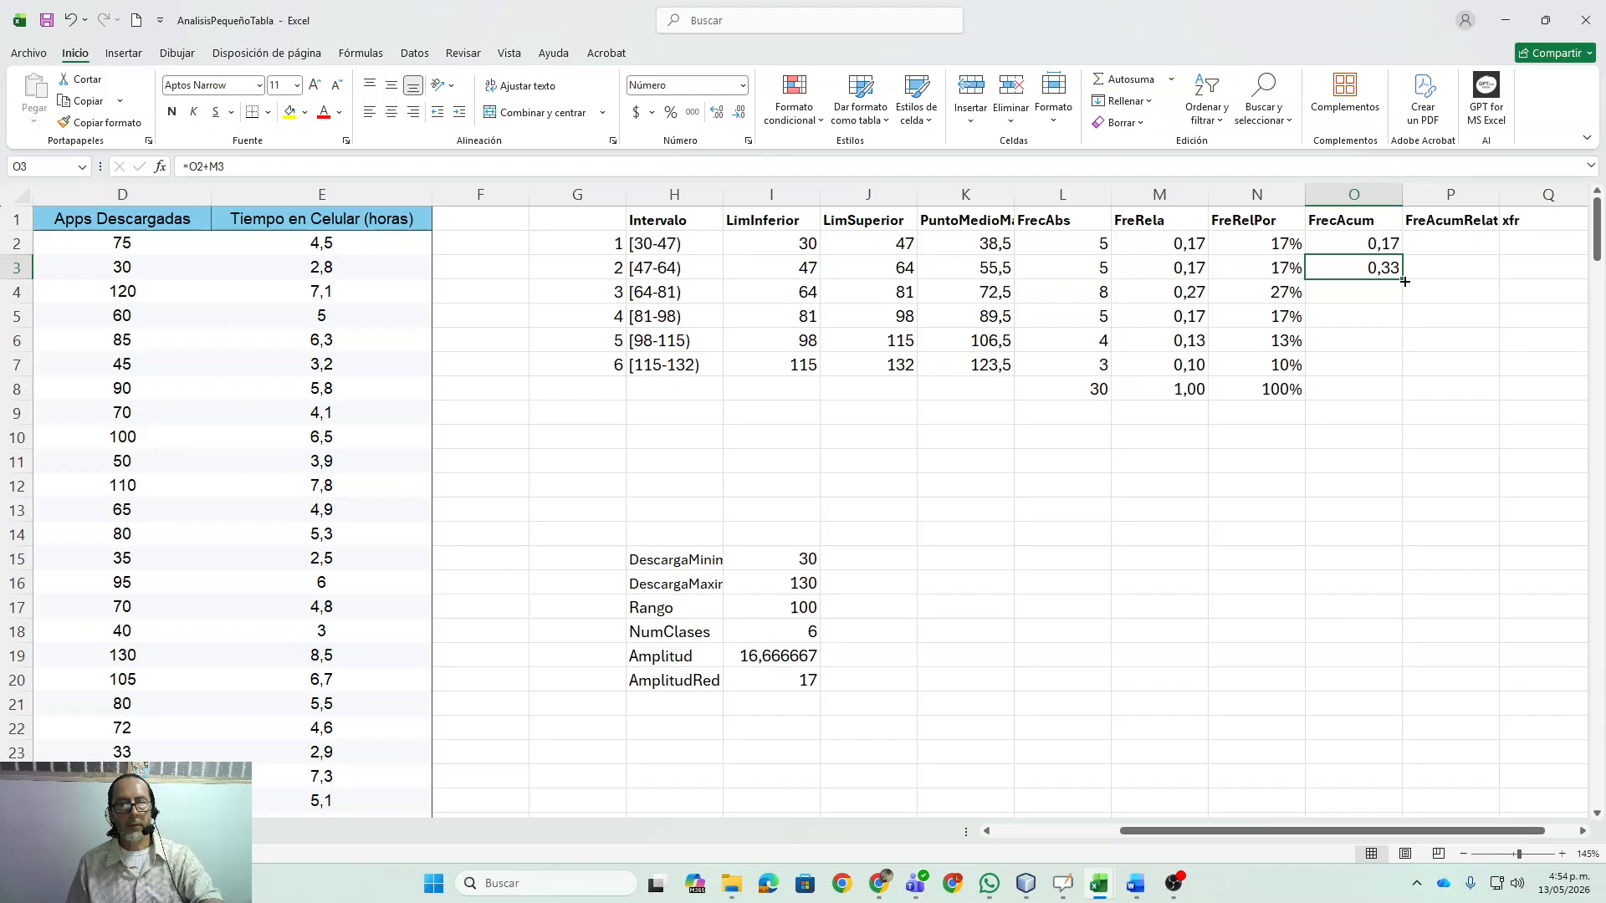
{"action": "left_click_drag", "start_coordinate": [1405, 282], "coordinate": [1408, 374]}
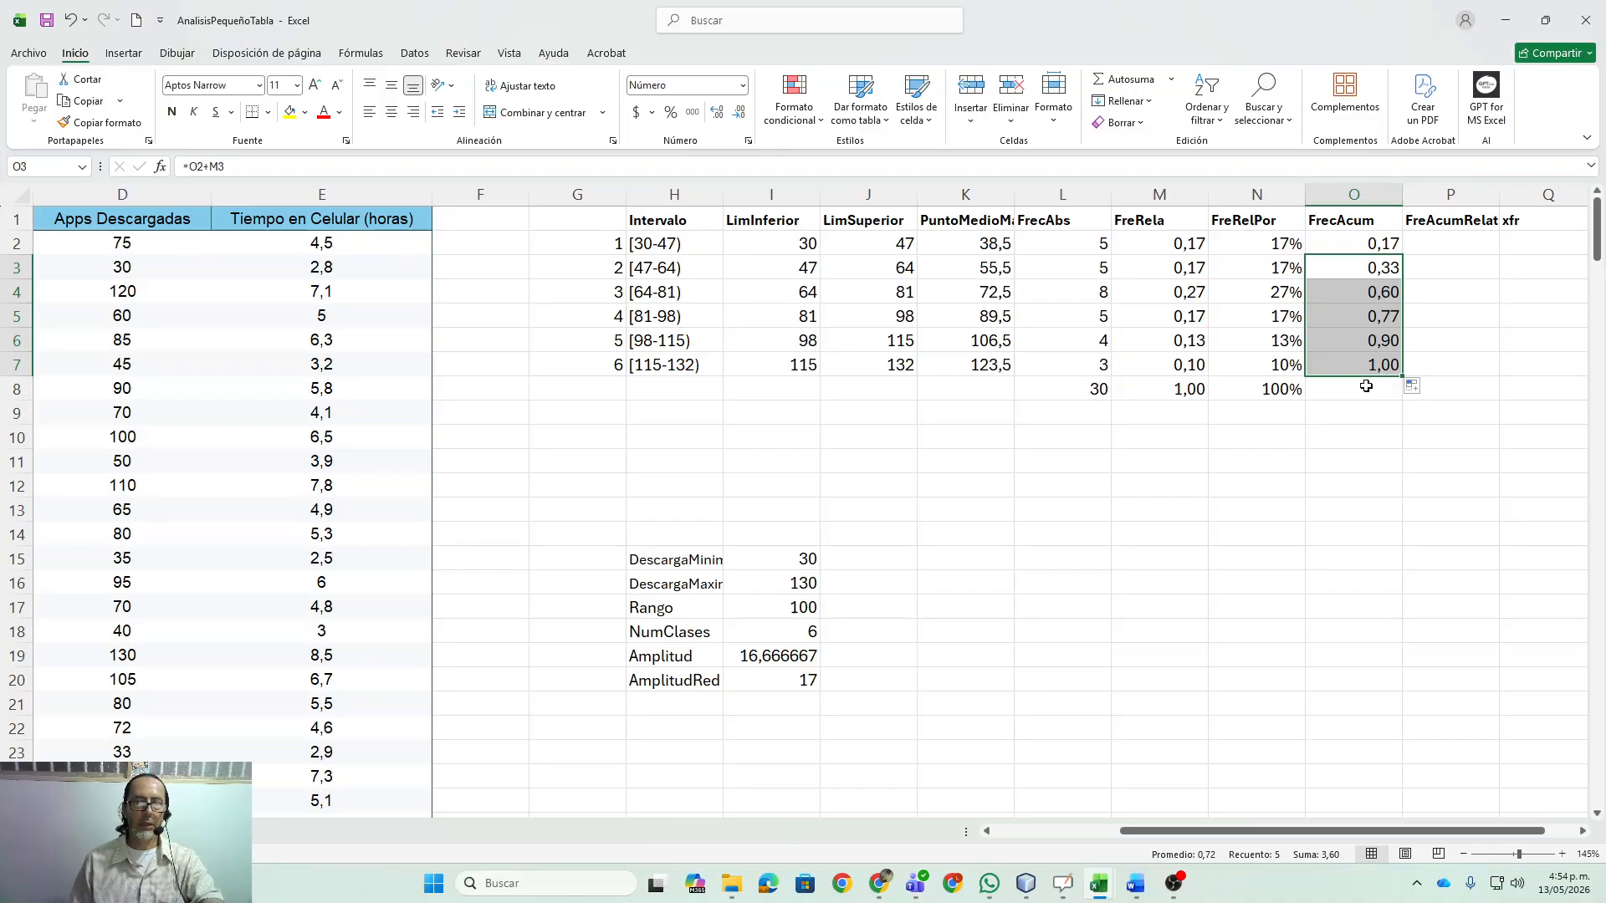
- Review the FrecAcum, FrecAbs and FreRela values across the six classes
{"action": "left_click", "coordinate": [1366, 386]}
{"action": "left_click", "coordinate": [1361, 365]}
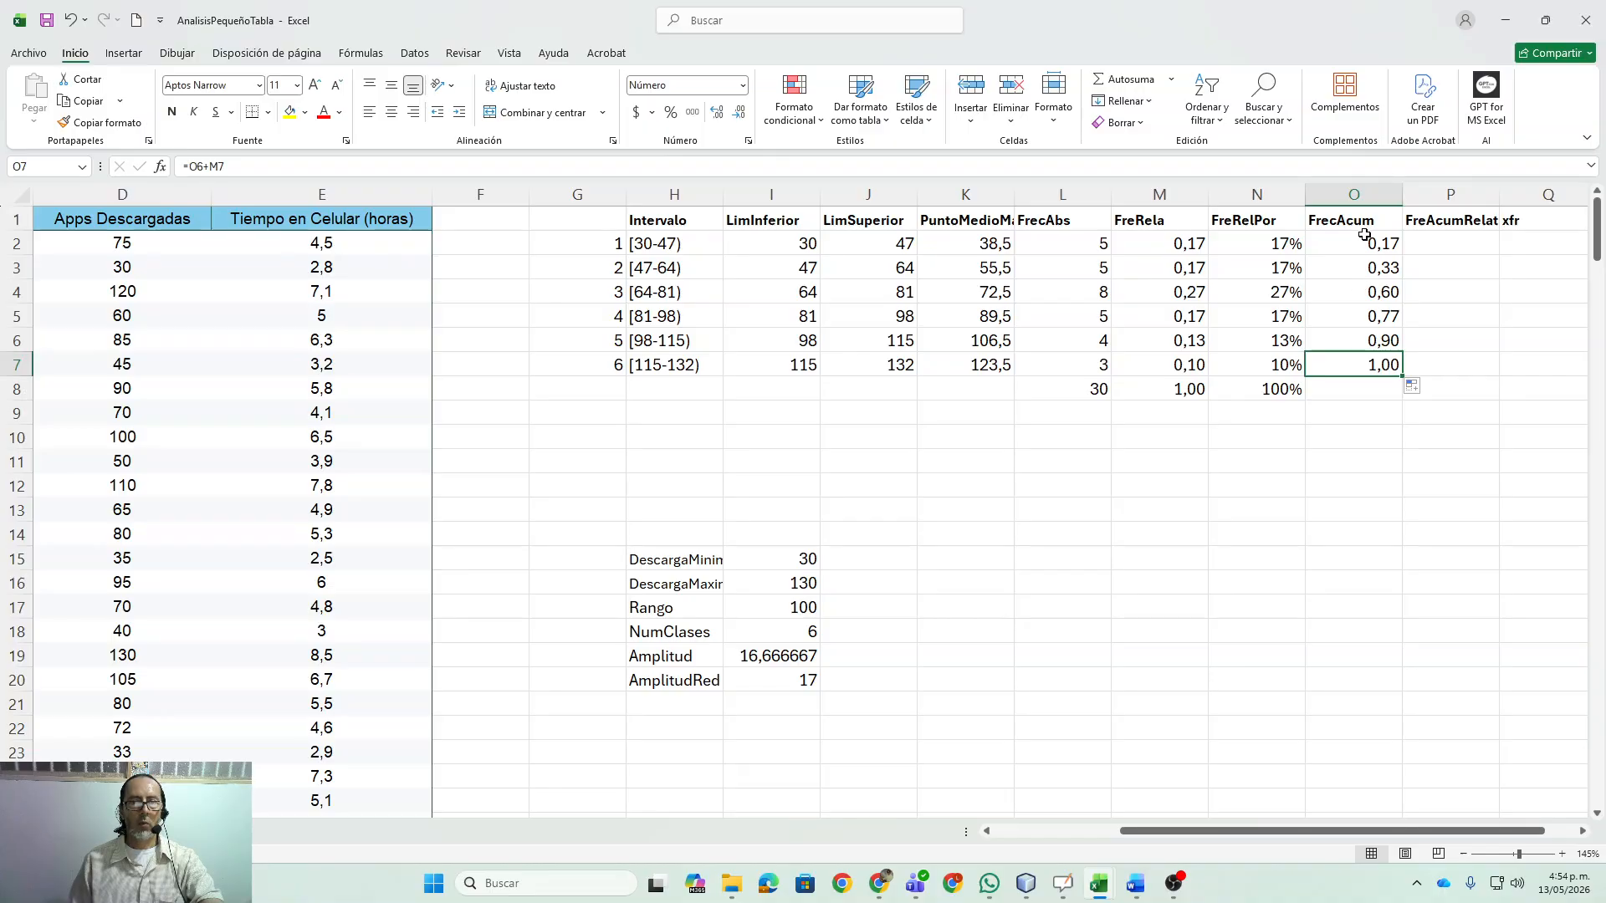
{"action": "left_click_drag", "start_coordinate": [1364, 244], "coordinate": [1353, 361]}
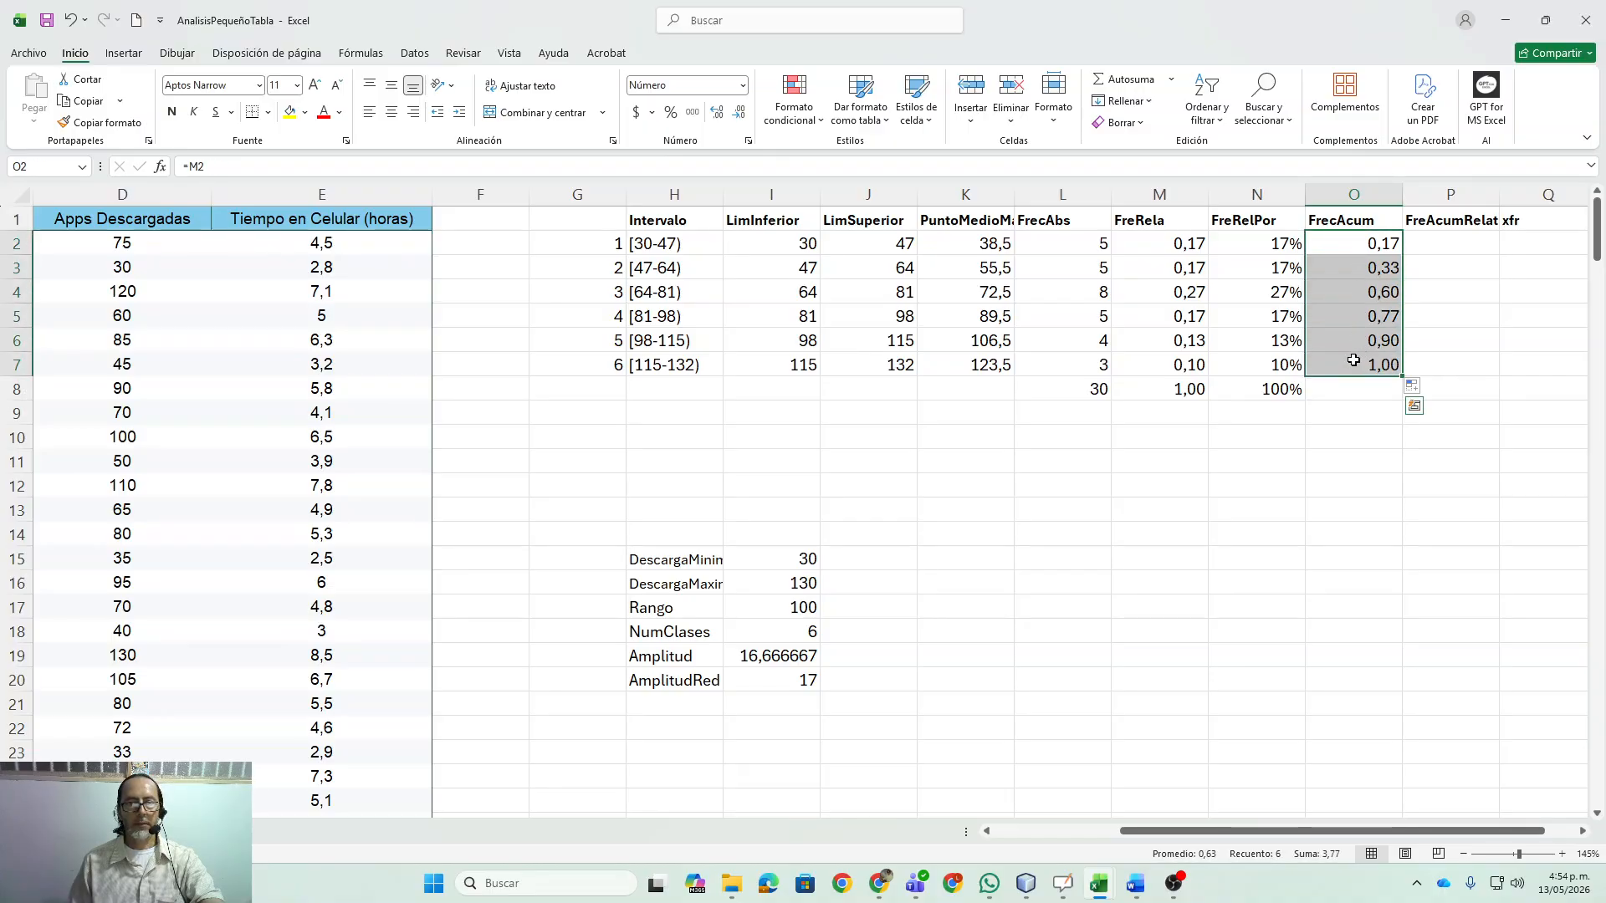
{"action": "left_click", "coordinate": [1364, 394]}
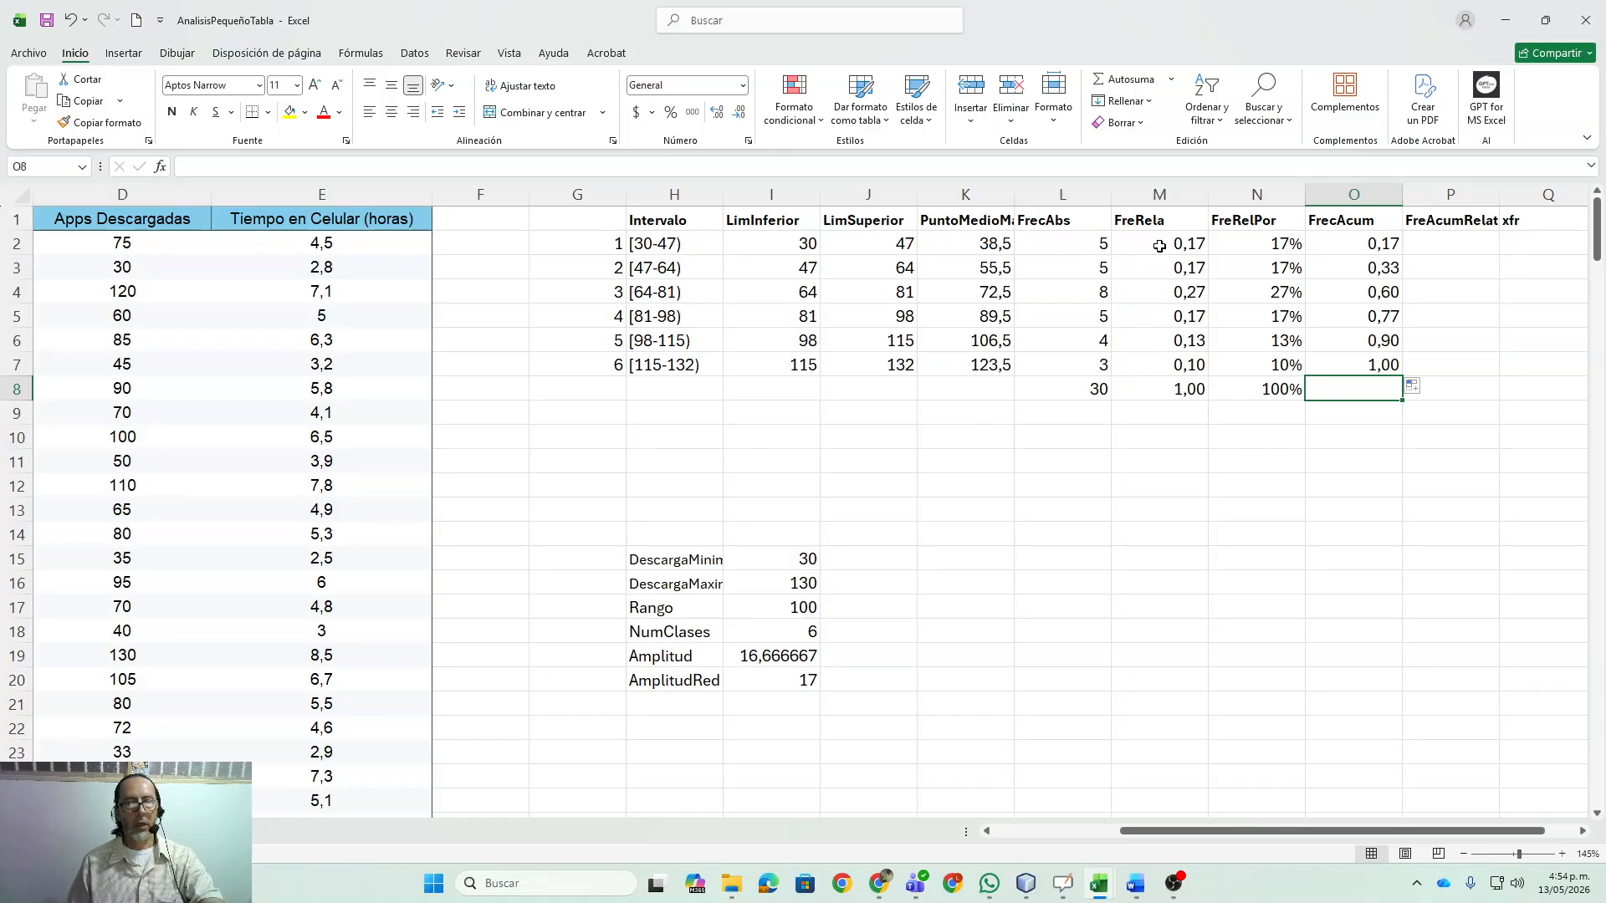
{"action": "left_click_drag", "start_coordinate": [1093, 247], "coordinate": [1101, 365]}
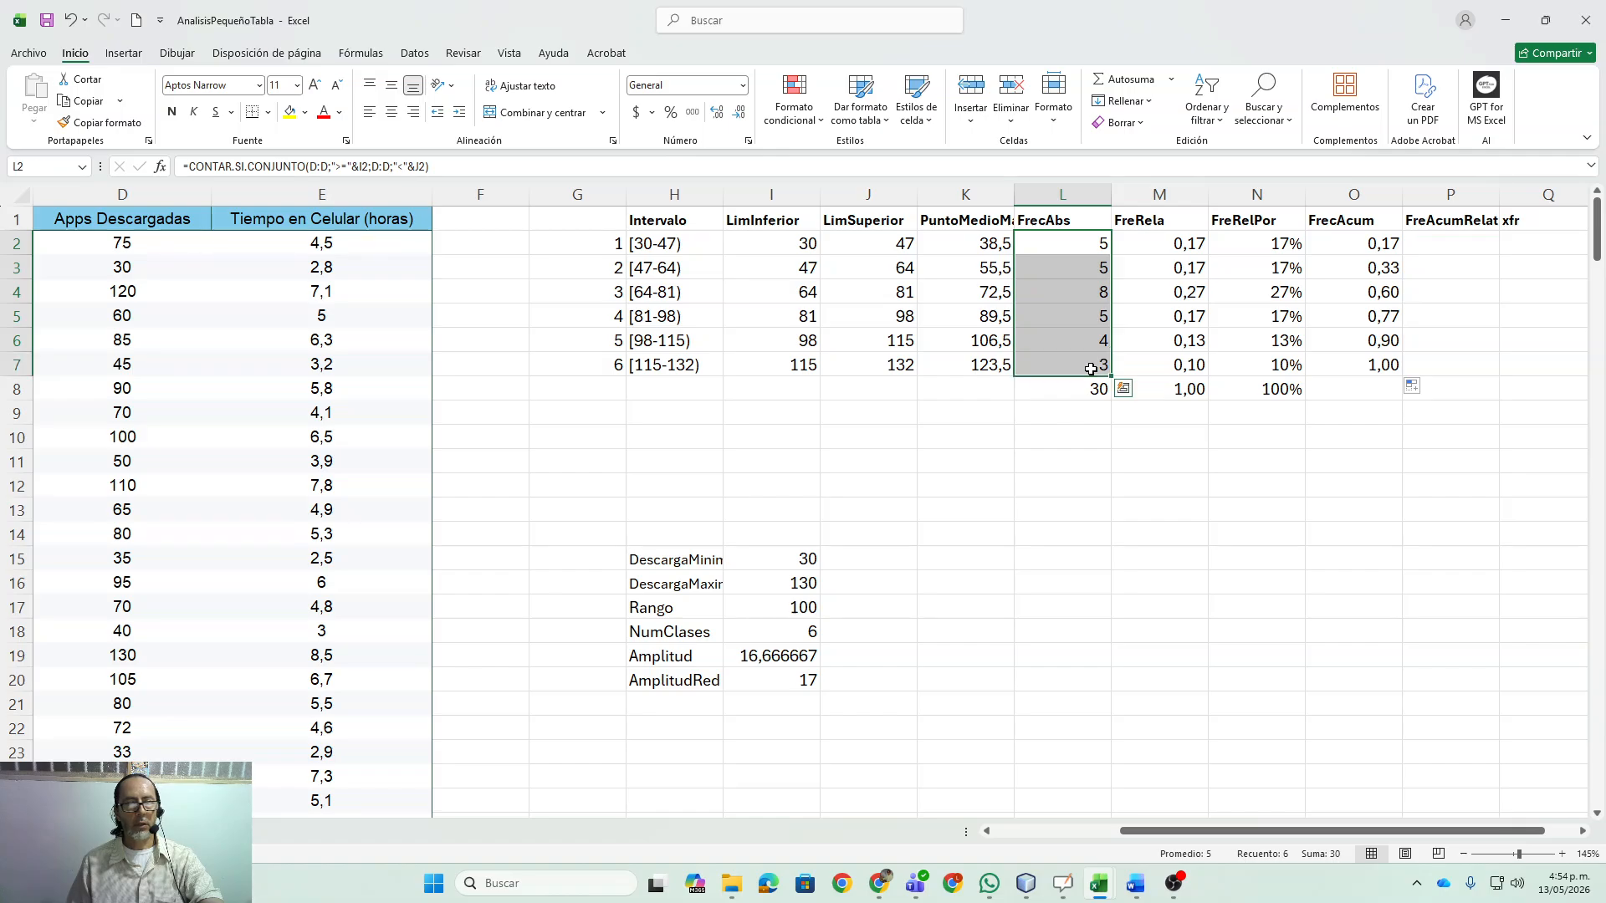
{"action": "left_click_drag", "start_coordinate": [1189, 246], "coordinate": [1186, 368]}
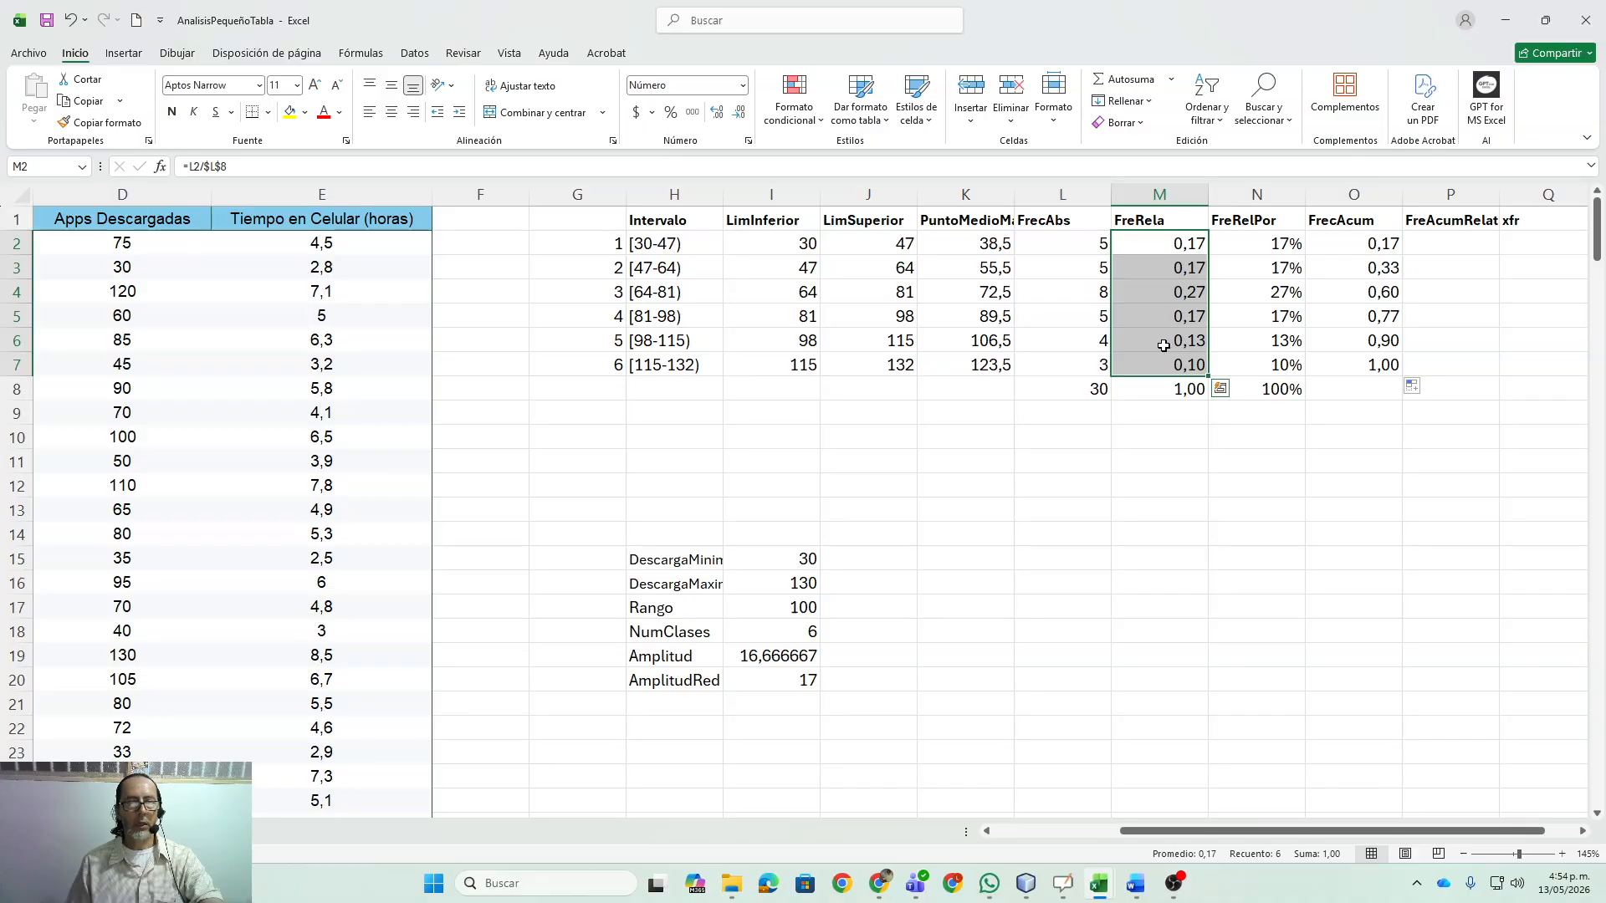
{"action": "left_click", "coordinate": [1093, 520]}
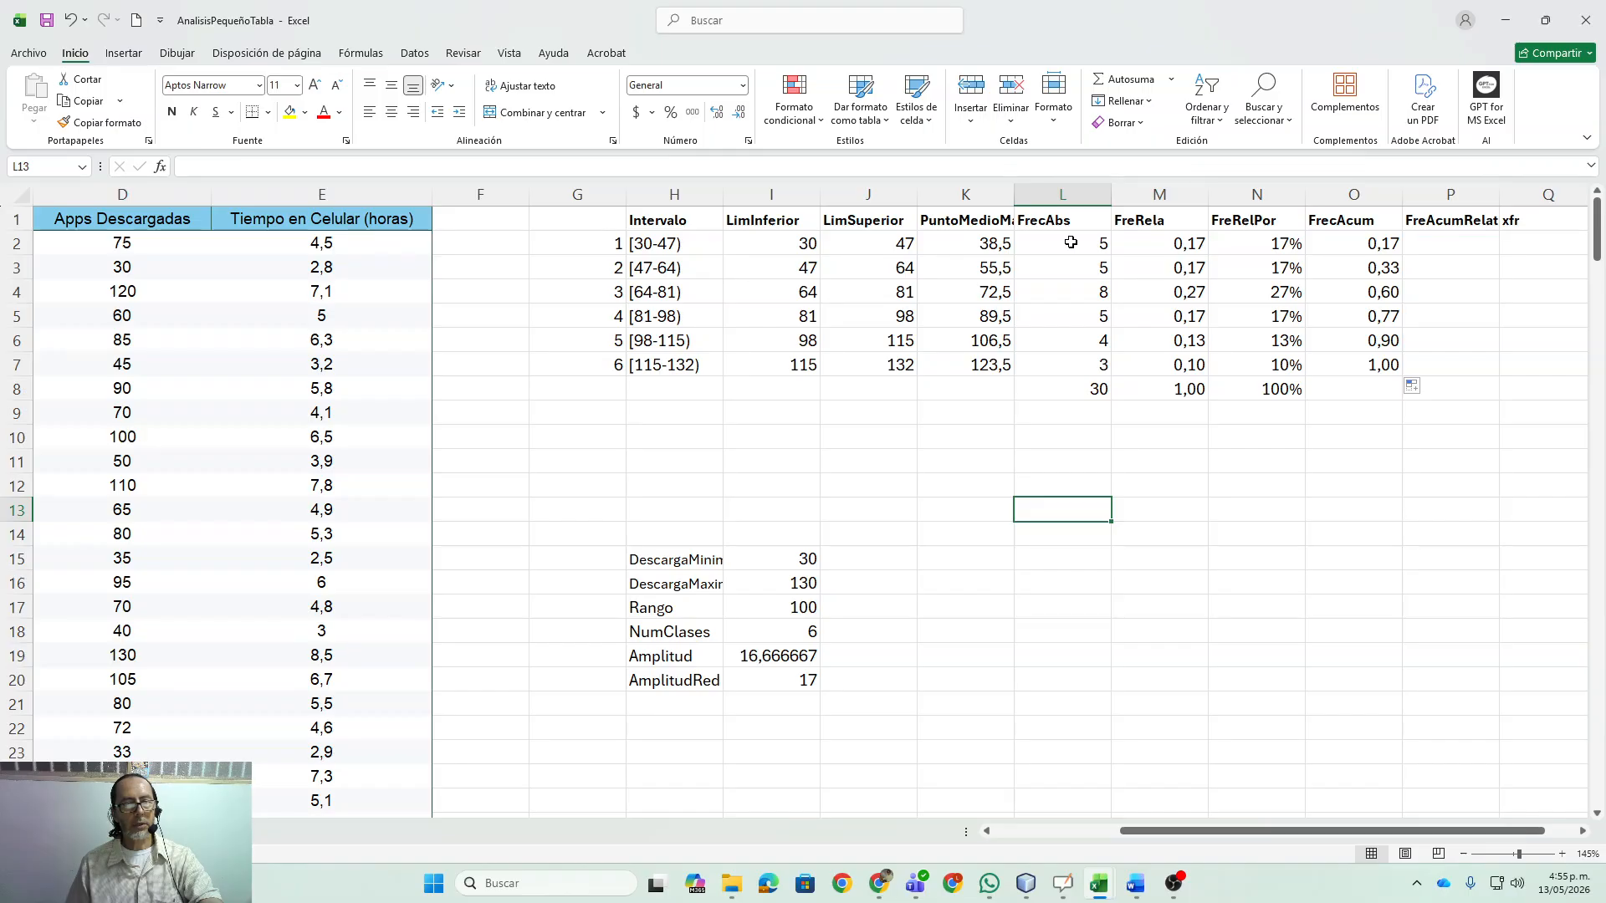
- Insert a recommended clustered column chart (Columnas agrupadas) from the FrecAbs values in L2:L7
{"action": "left_click_drag", "start_coordinate": [1072, 243], "coordinate": [1077, 337]}
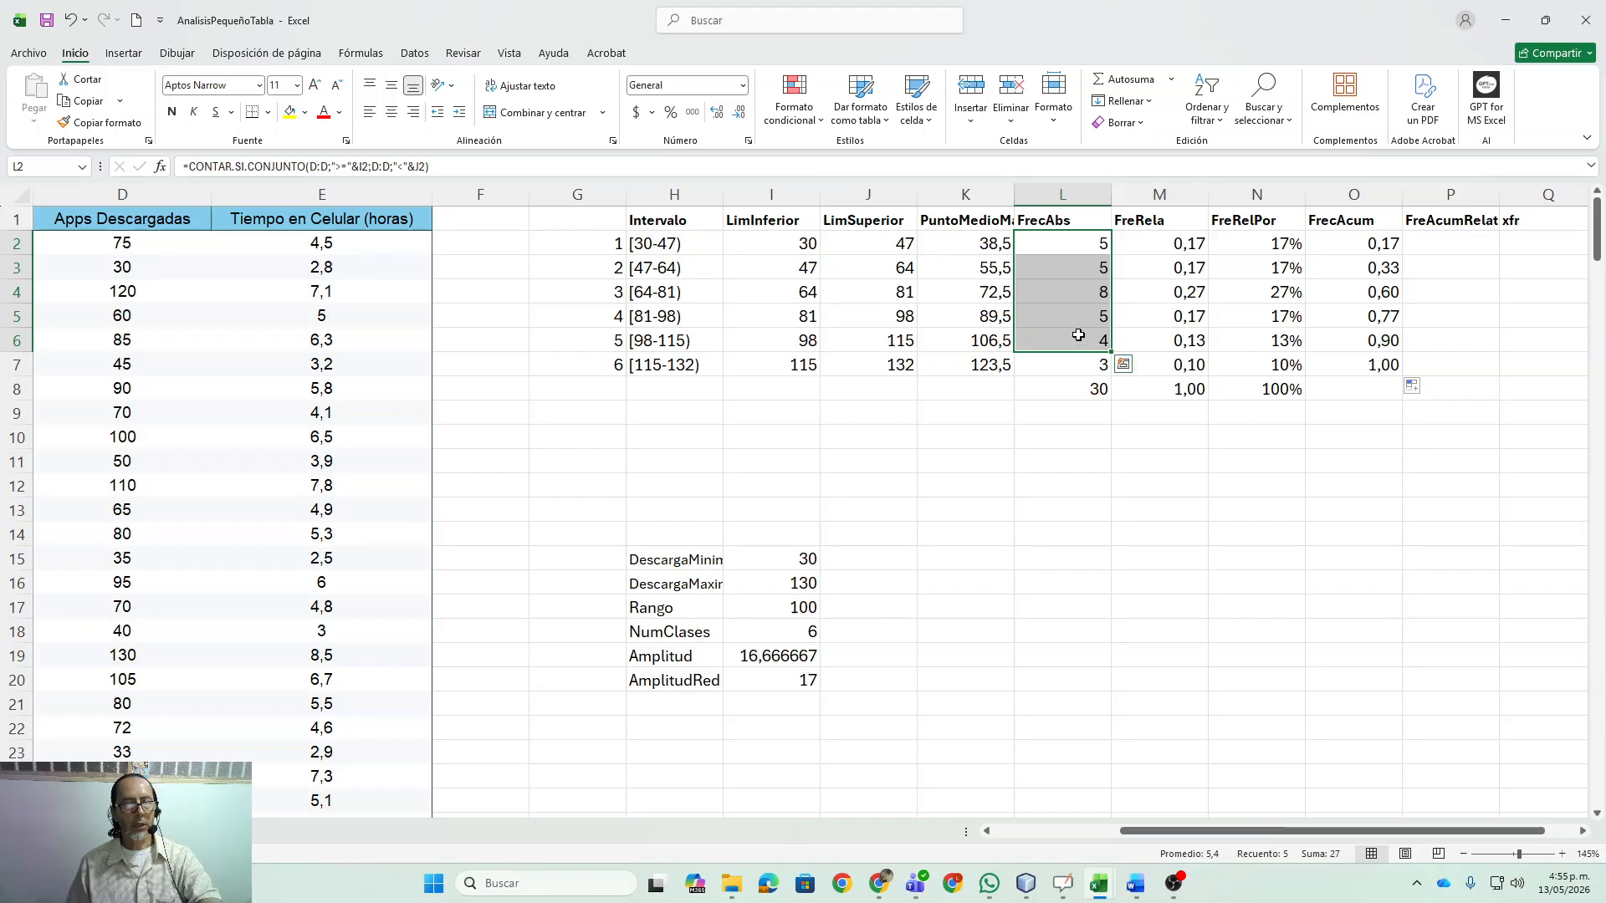
{"action": "left_click_drag", "start_coordinate": [1068, 452], "coordinate": [1061, 436]}
{"action": "left_click_drag", "start_coordinate": [1050, 248], "coordinate": [1065, 362]}
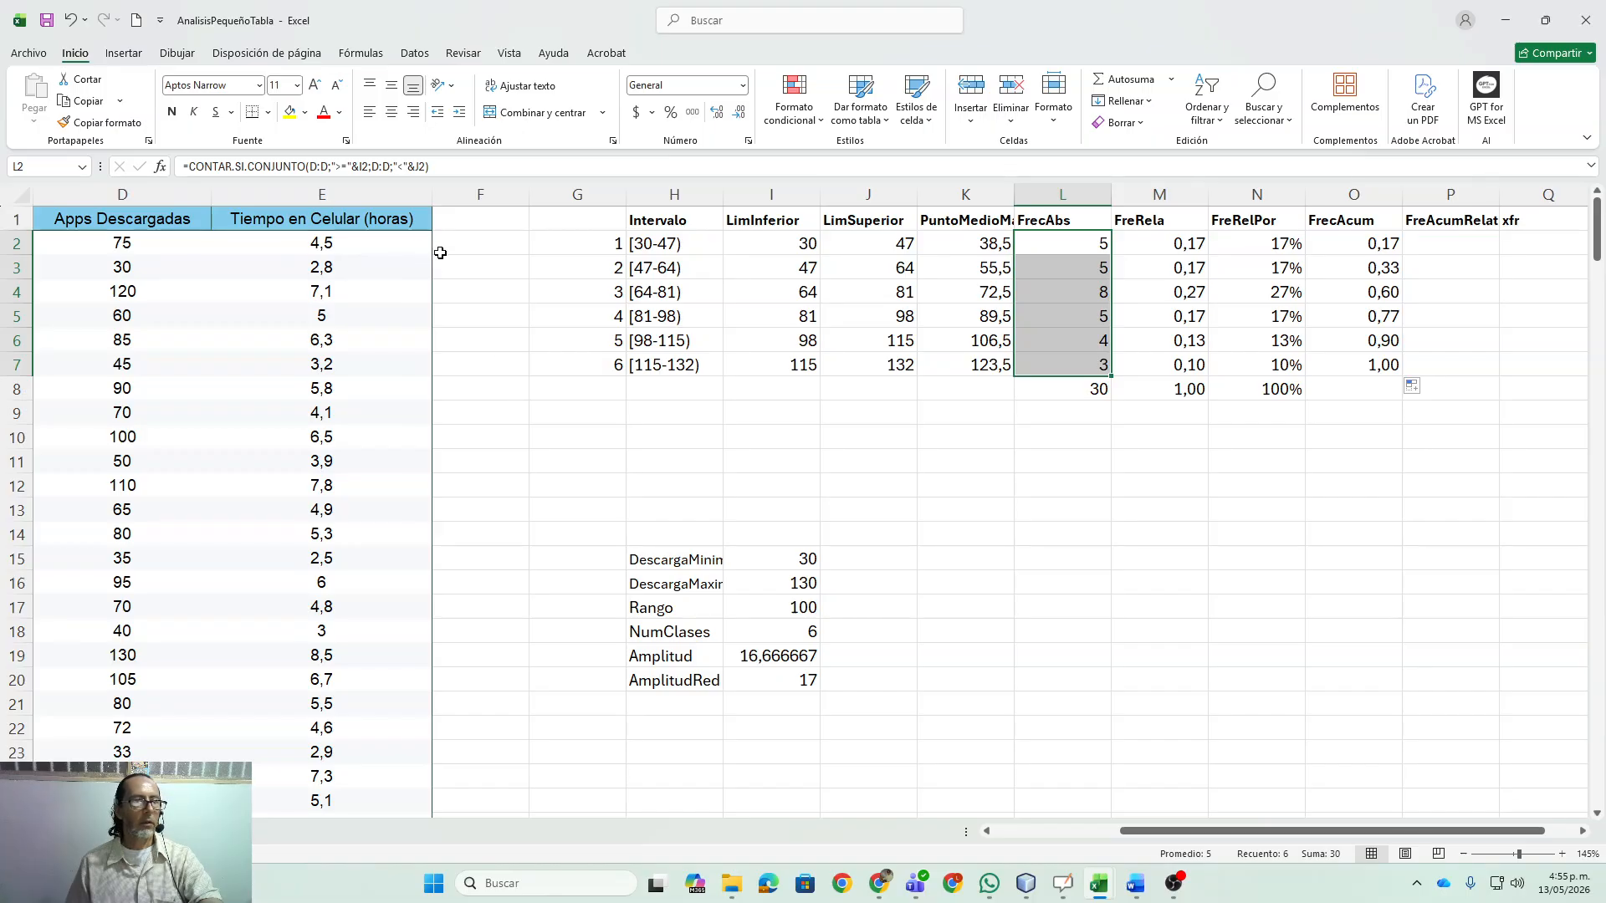
{"action": "left_click", "coordinate": [124, 53]}
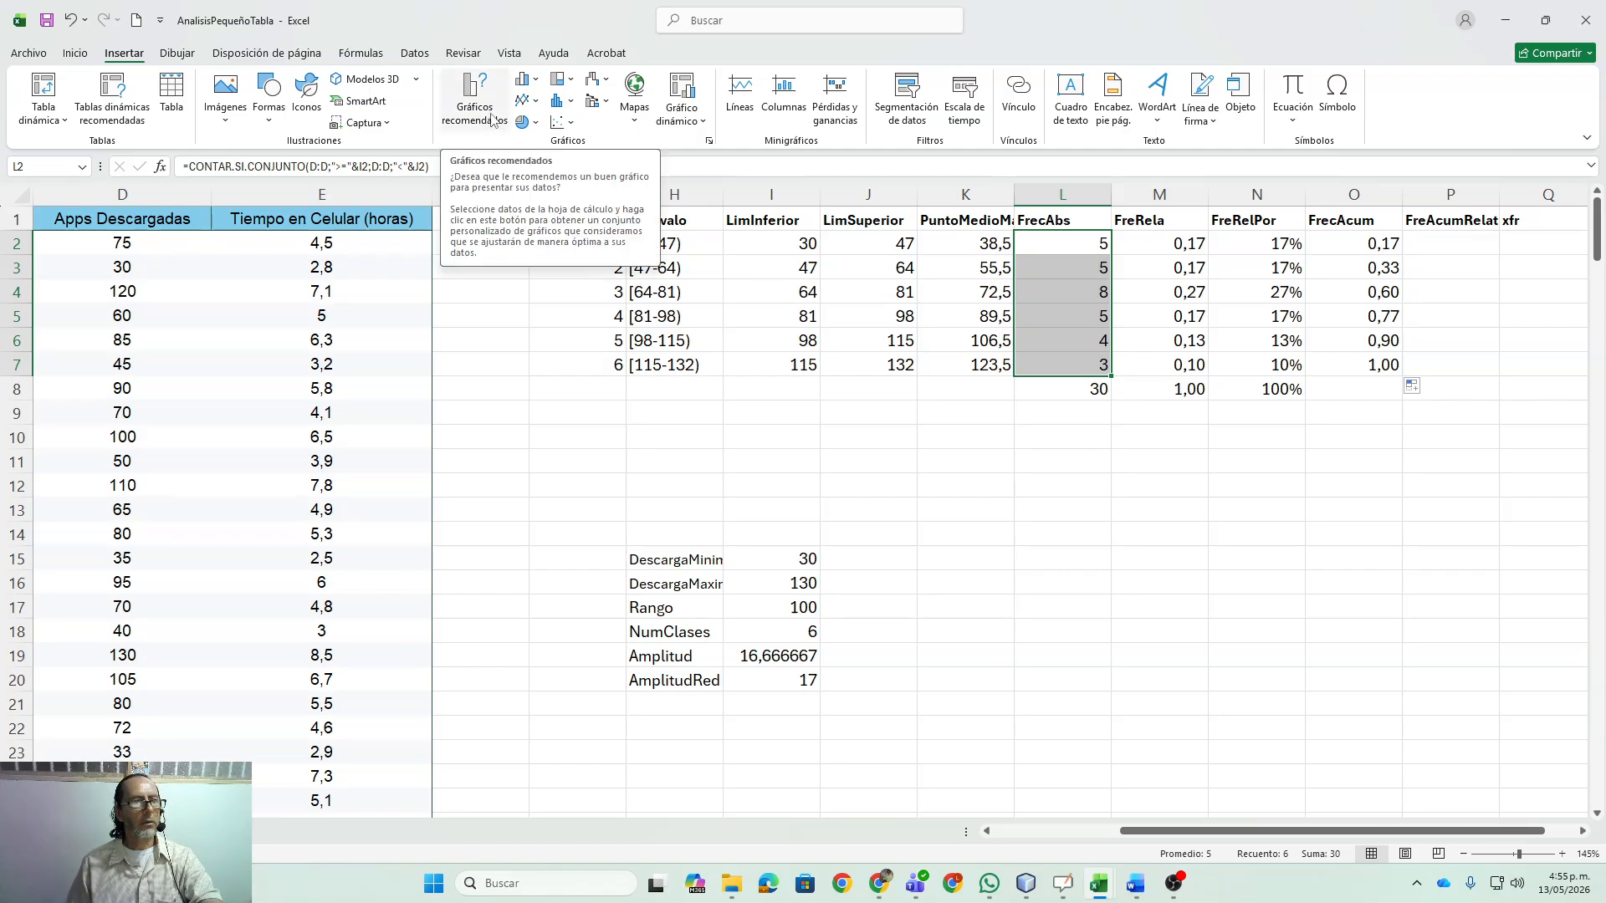
{"action": "left_click", "coordinate": [474, 101]}
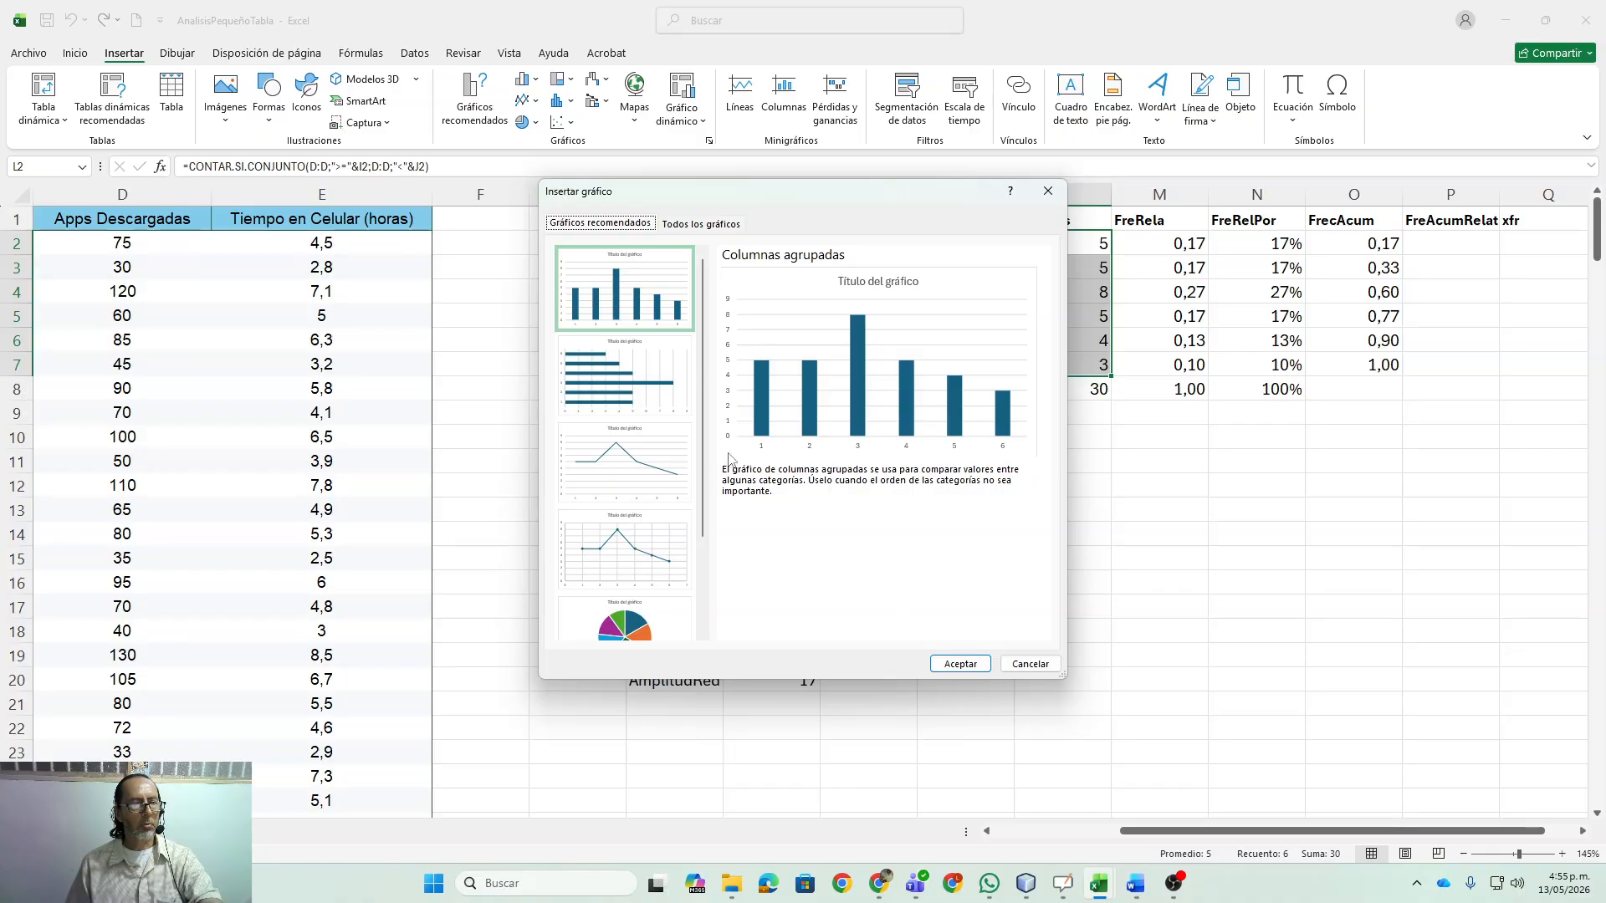
{"action": "scroll", "coordinate": [695, 549], "scroll_direction": "down", "scroll_amount": 1}
{"action": "scroll", "coordinate": [695, 549], "scroll_direction": "up", "scroll_amount": 2}
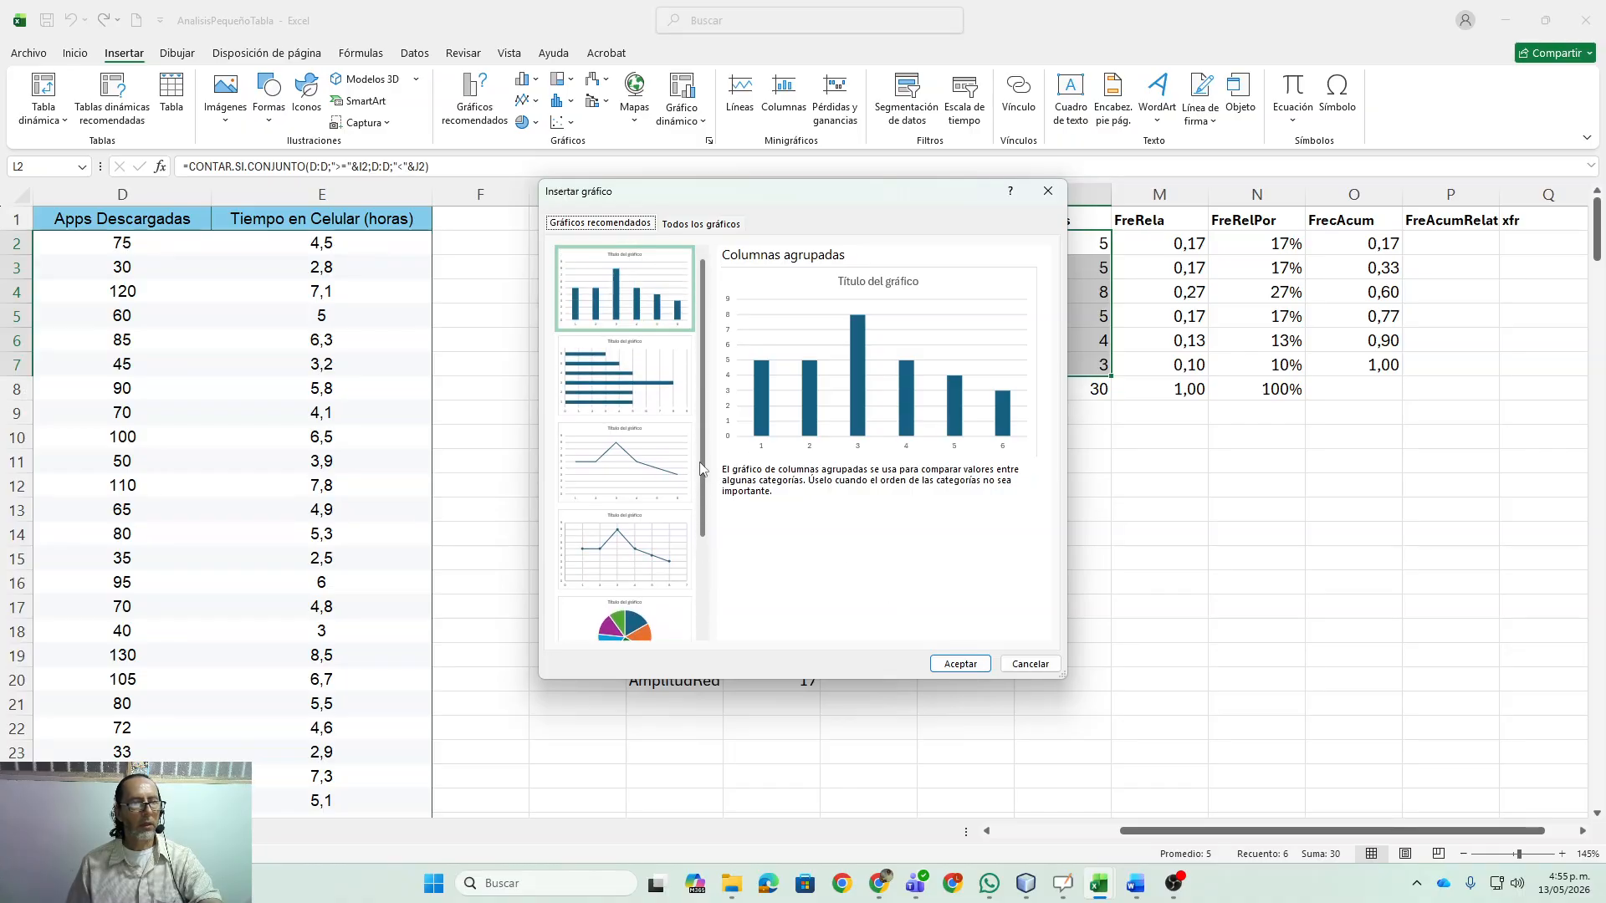
{"action": "left_click", "coordinate": [961, 664]}
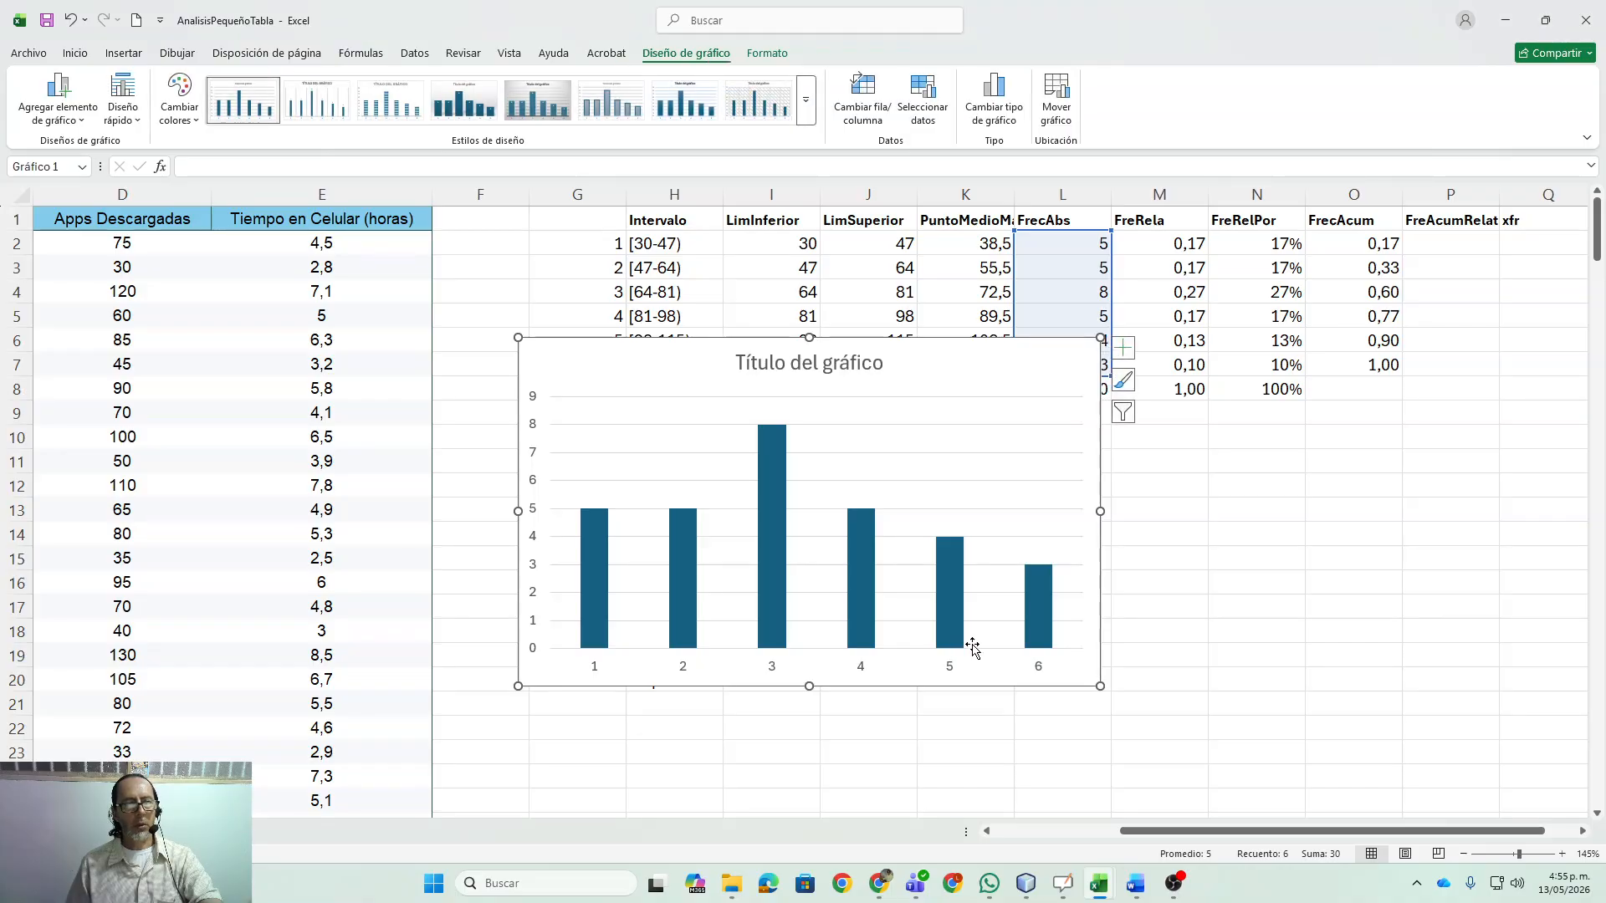
- Replace the chart's placeholder title with FrecuenciaAbsoluta
{"action": "double_click", "coordinate": [825, 367]}
{"action": "double_click", "coordinate": [825, 367]}
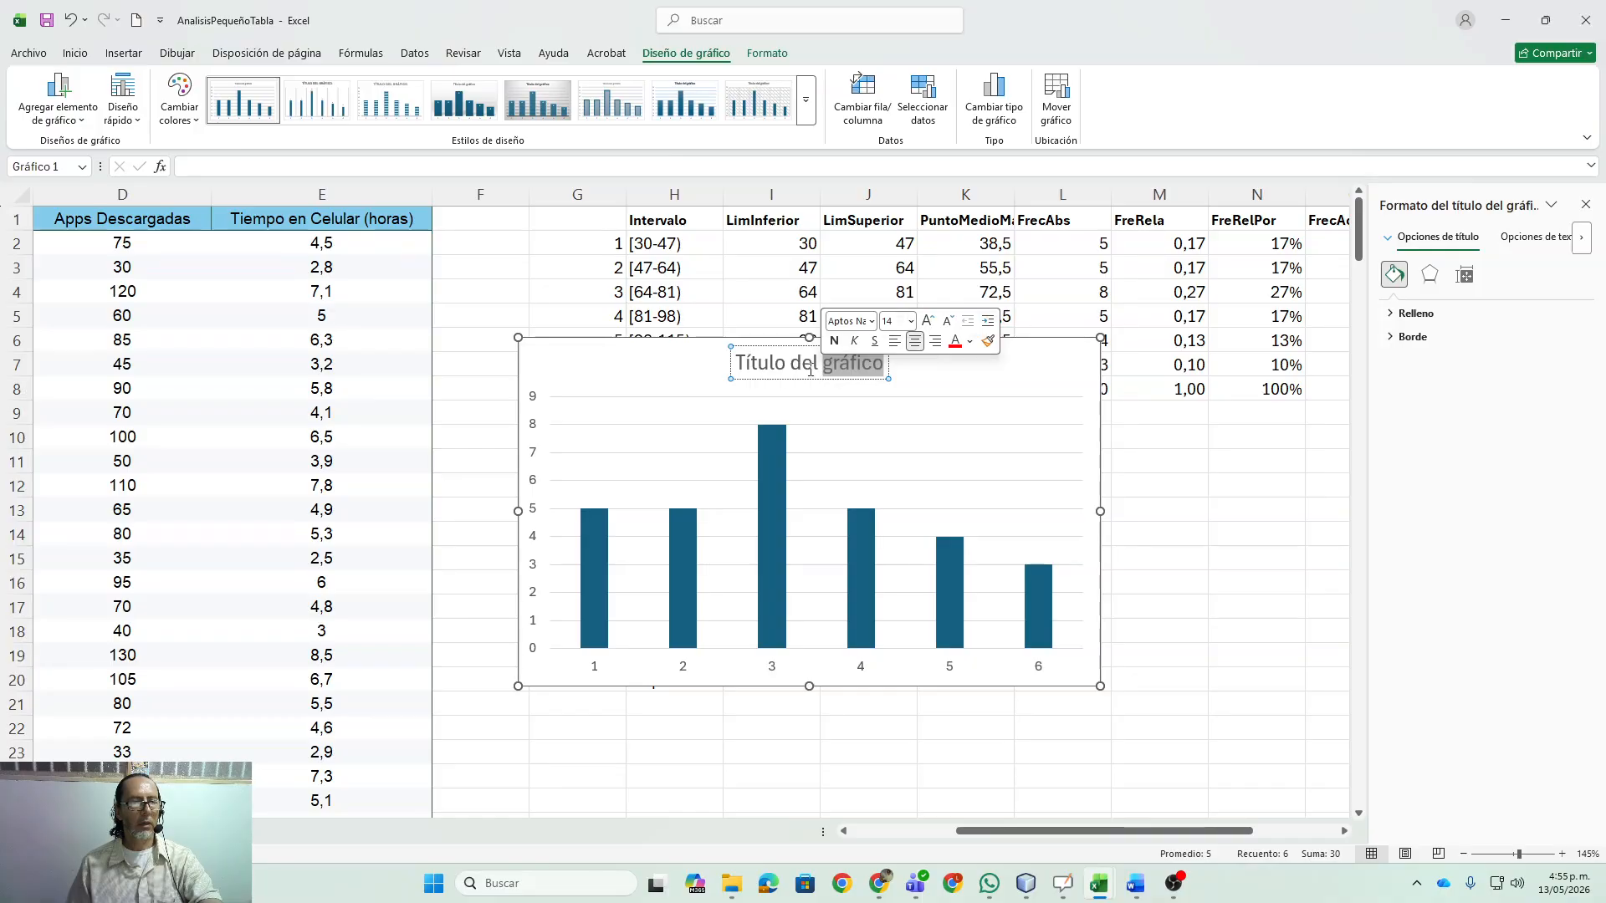
{"action": "key", "text": "BackSpace"}
{"action": "key", "text": "BackSpace"}
{"action": "key", "text": "BackSpace"}
{"action": "key", "text": "BackSpace"}
{"action": "key", "text": "BackSpace"}
{"action": "key", "text": "BackSpace"}
{"action": "key", "text": "BackSpace"}
{"action": "key", "text": "BackSpace"}
{"action": "key", "text": "BackSpace"}
{"action": "key", "text": "BackSpace"}
{"action": "key", "text": "BackSpace"}
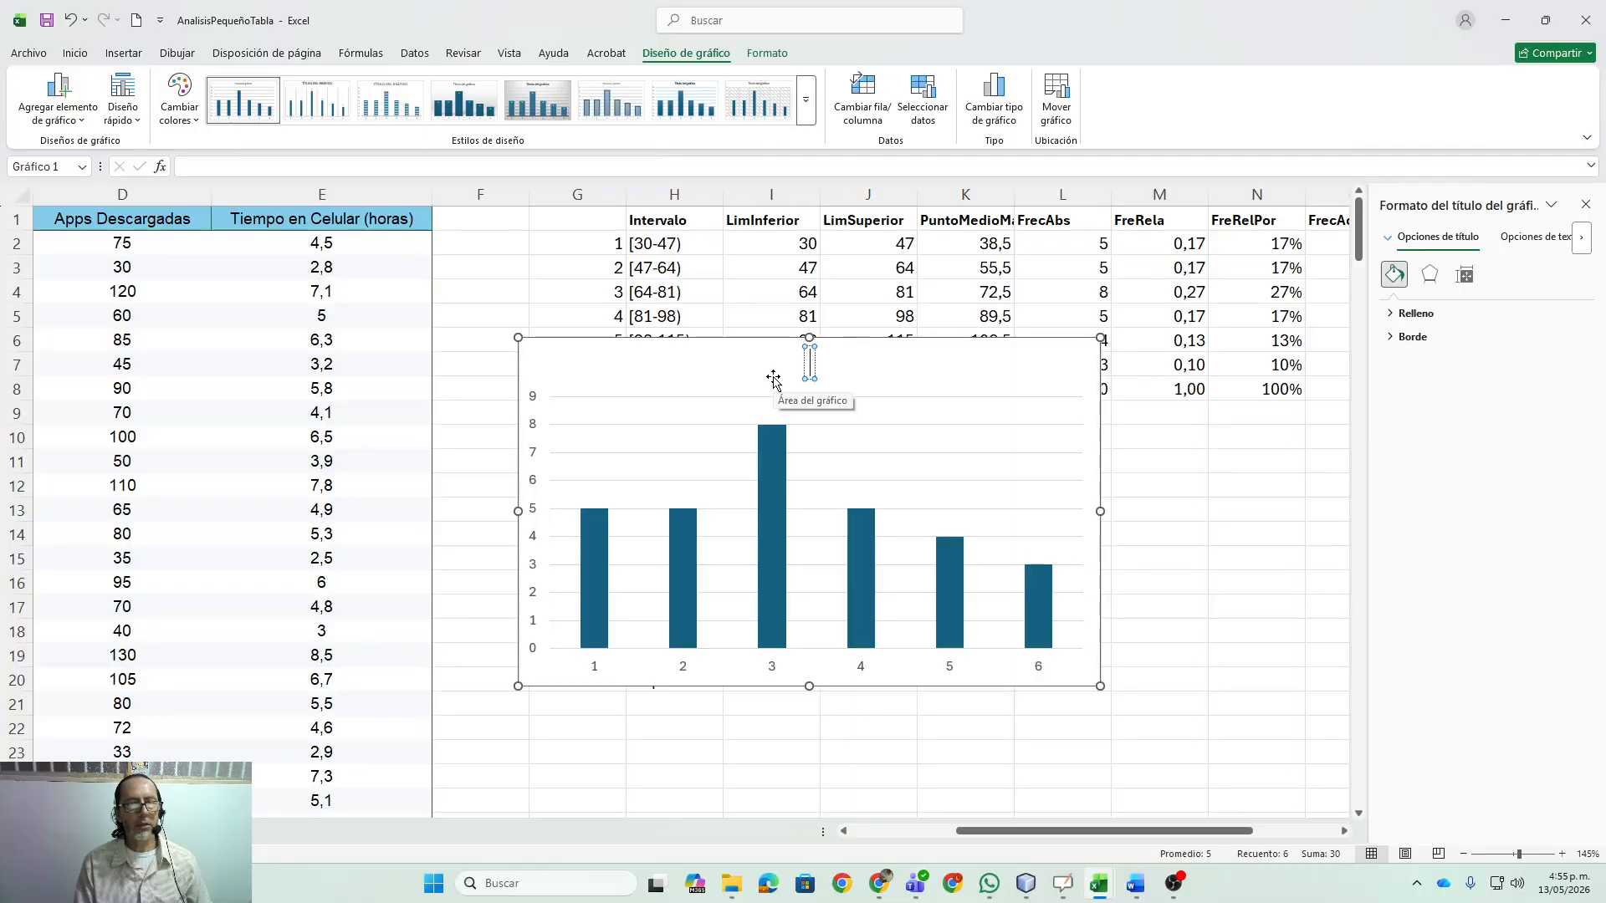
{"action": "type", "text": "Frecuencia"}
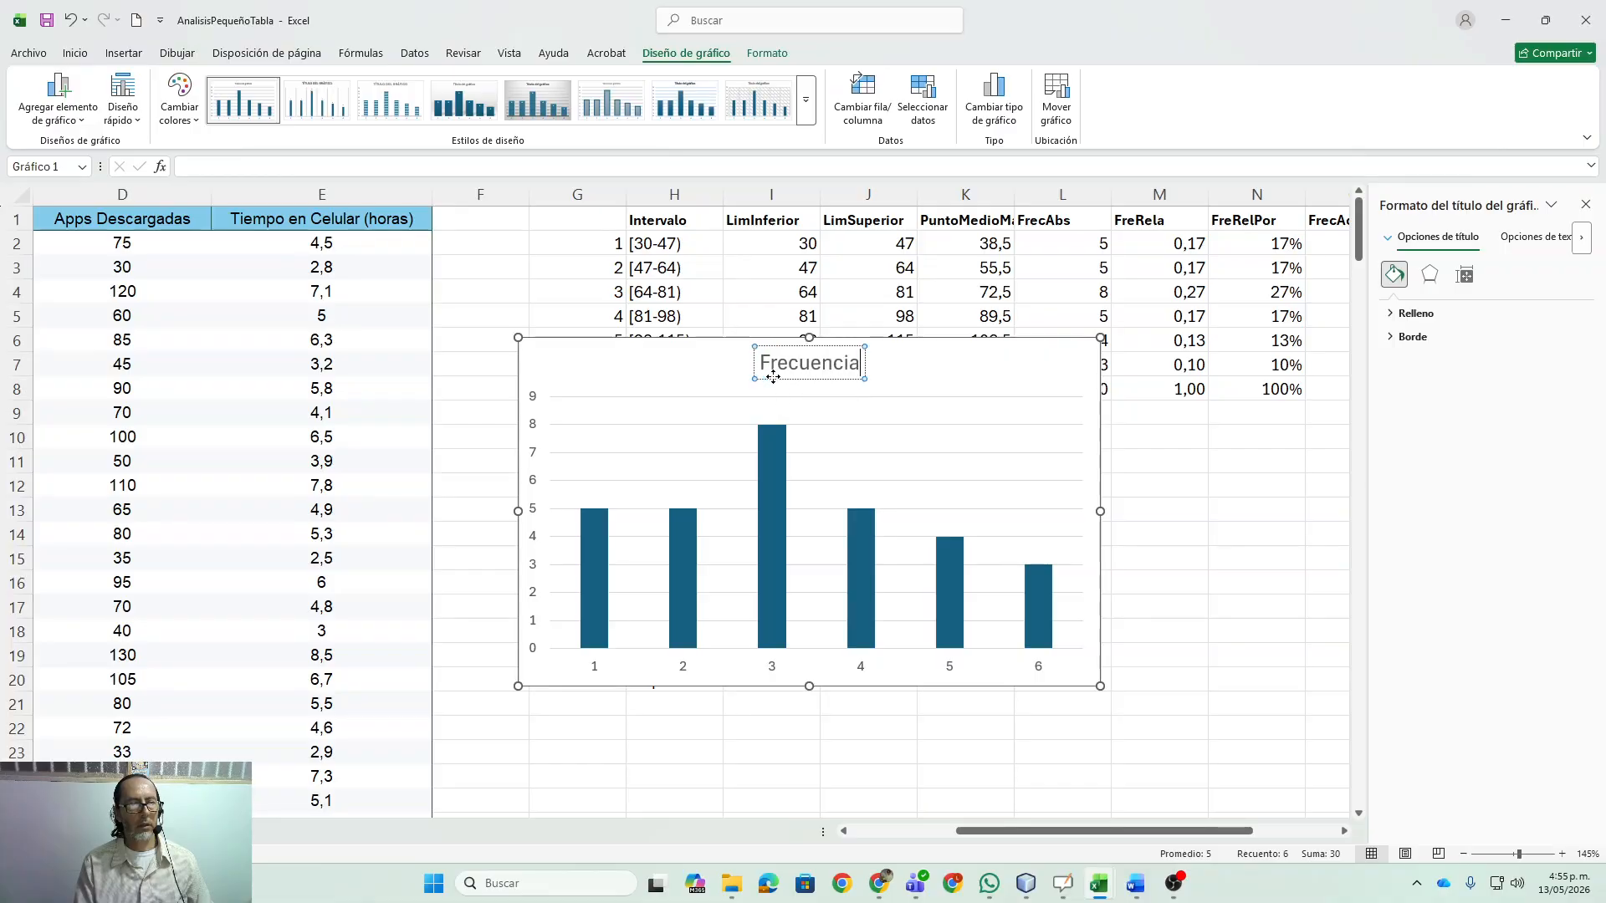
{"action": "type", "text": "A"}
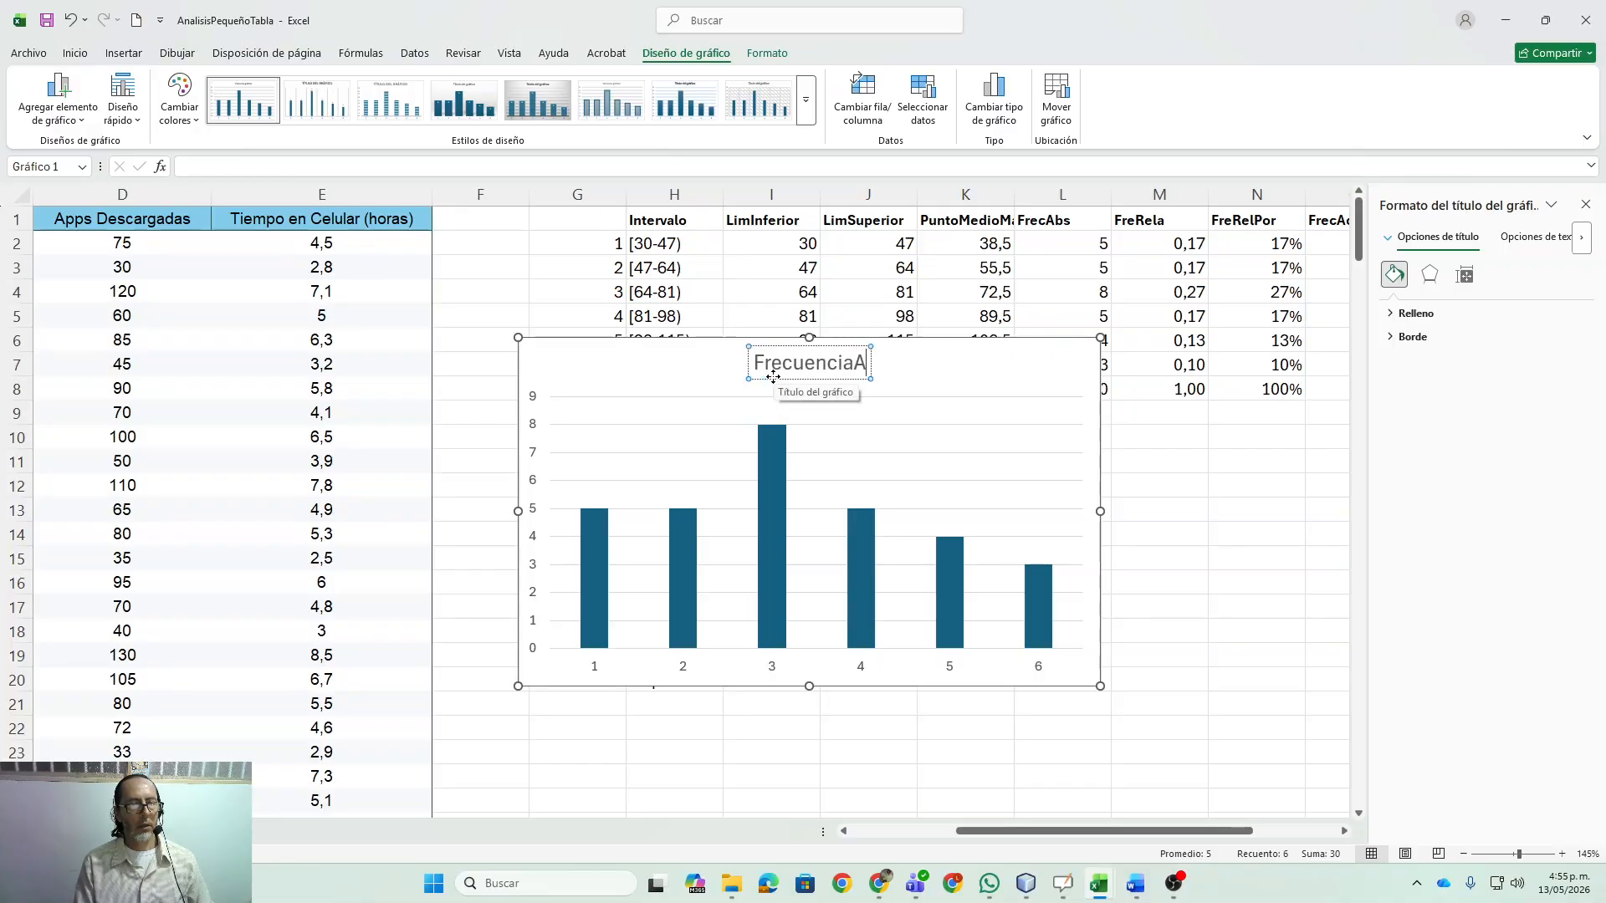
{"action": "type", "text": "bsoluta"}
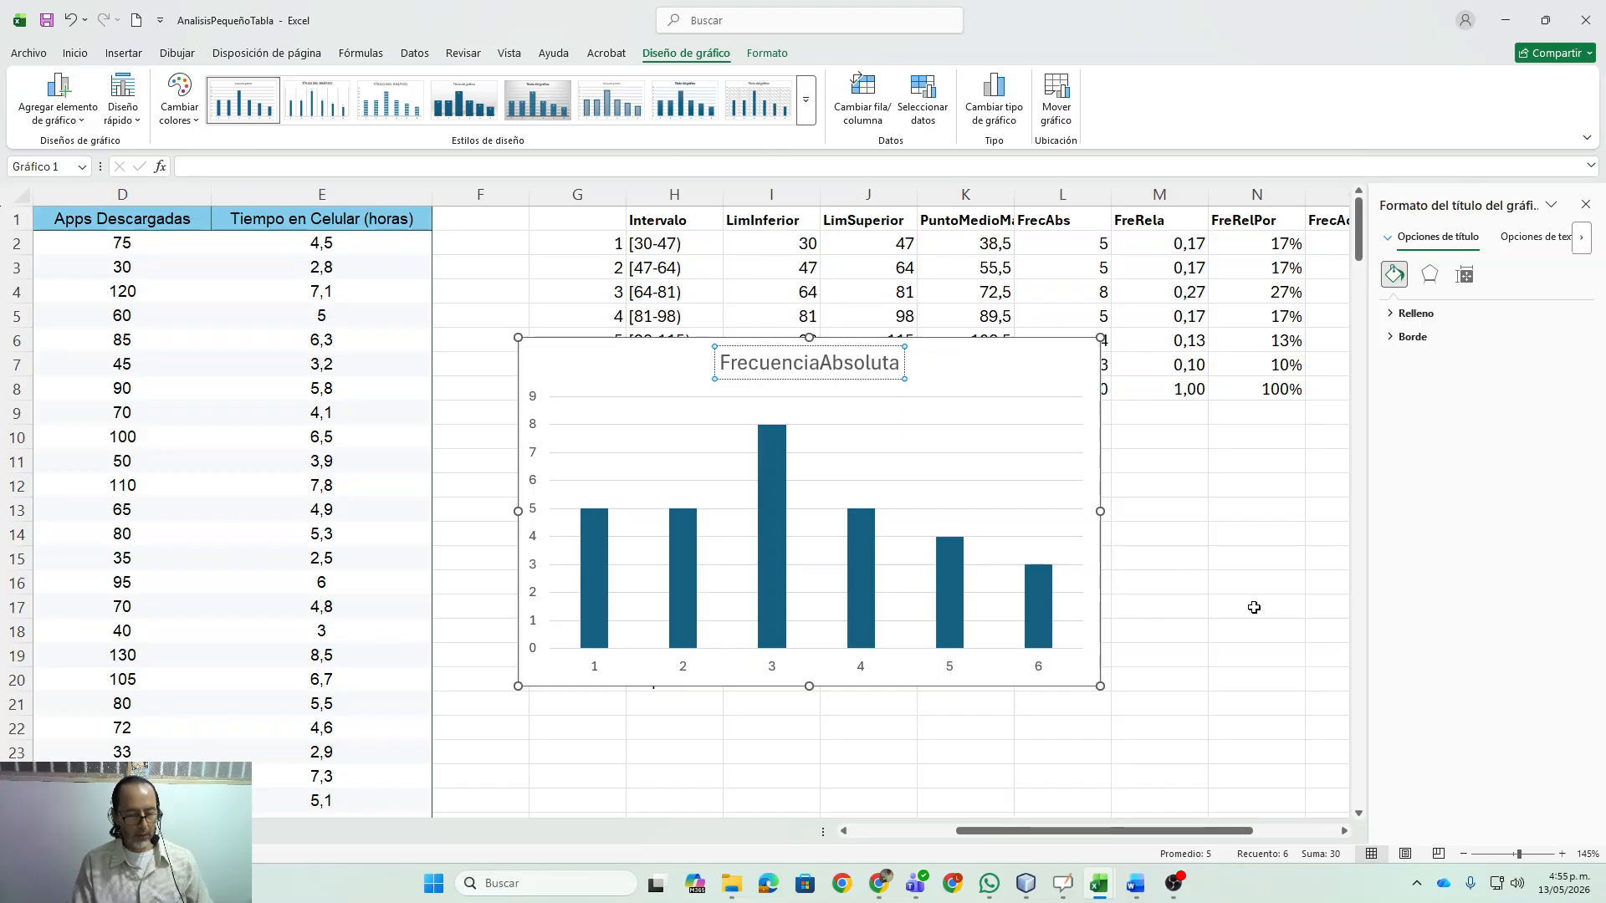
- Add a second line reading Apps Descargadas to the chart title
{"action": "key", "text": "Return"}
{"action": "type", "text": "Ap"}
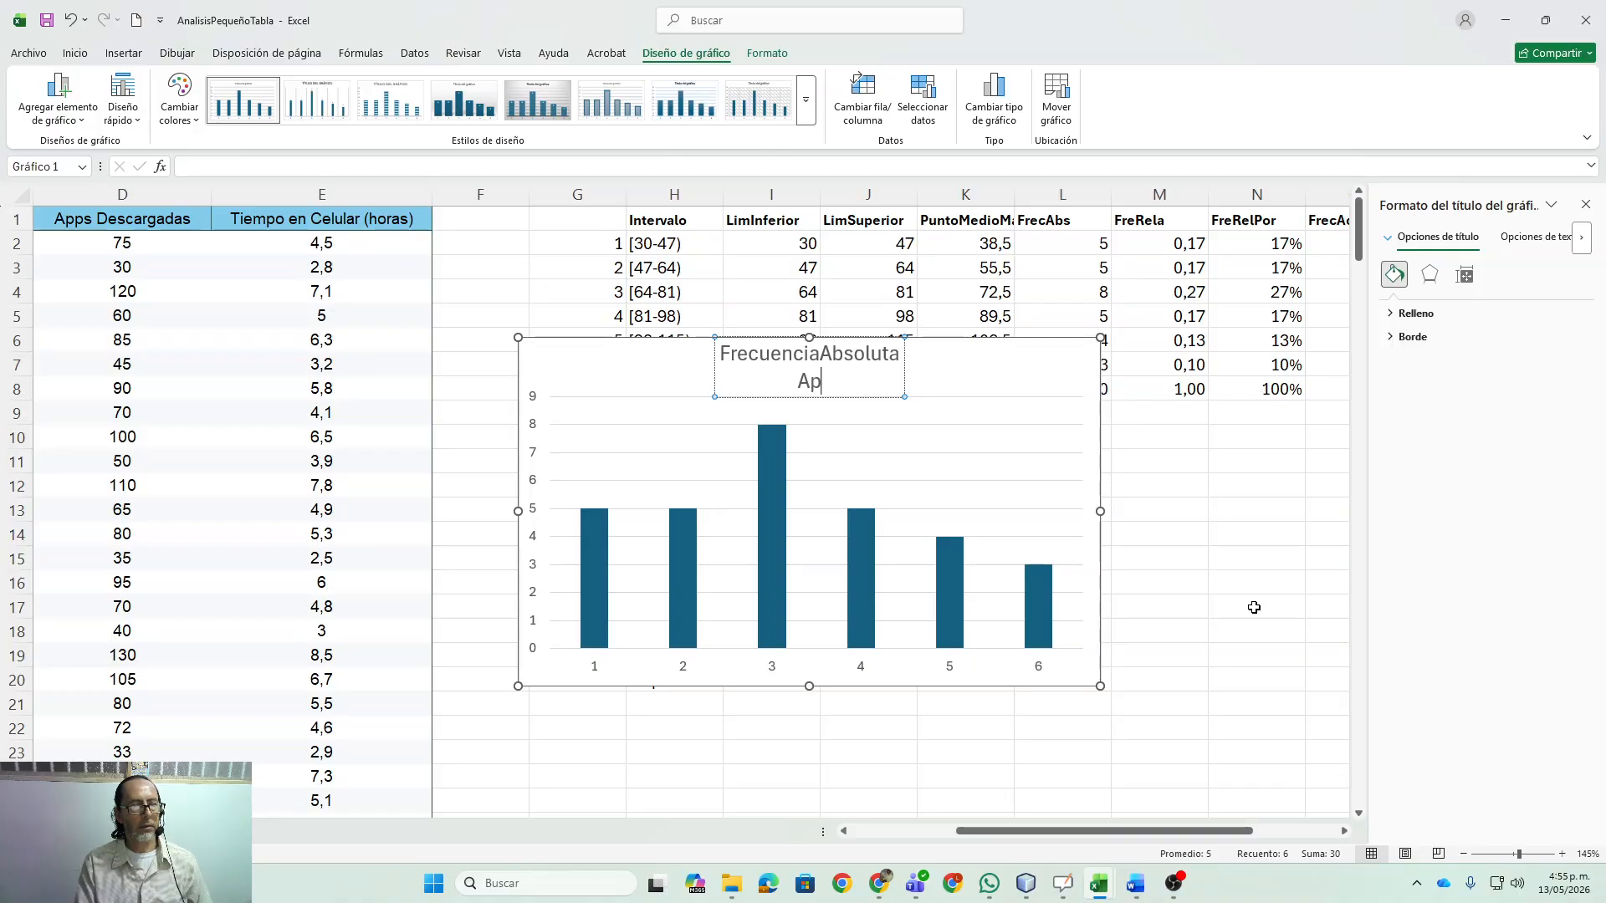
{"action": "type", "text": "ps des"}
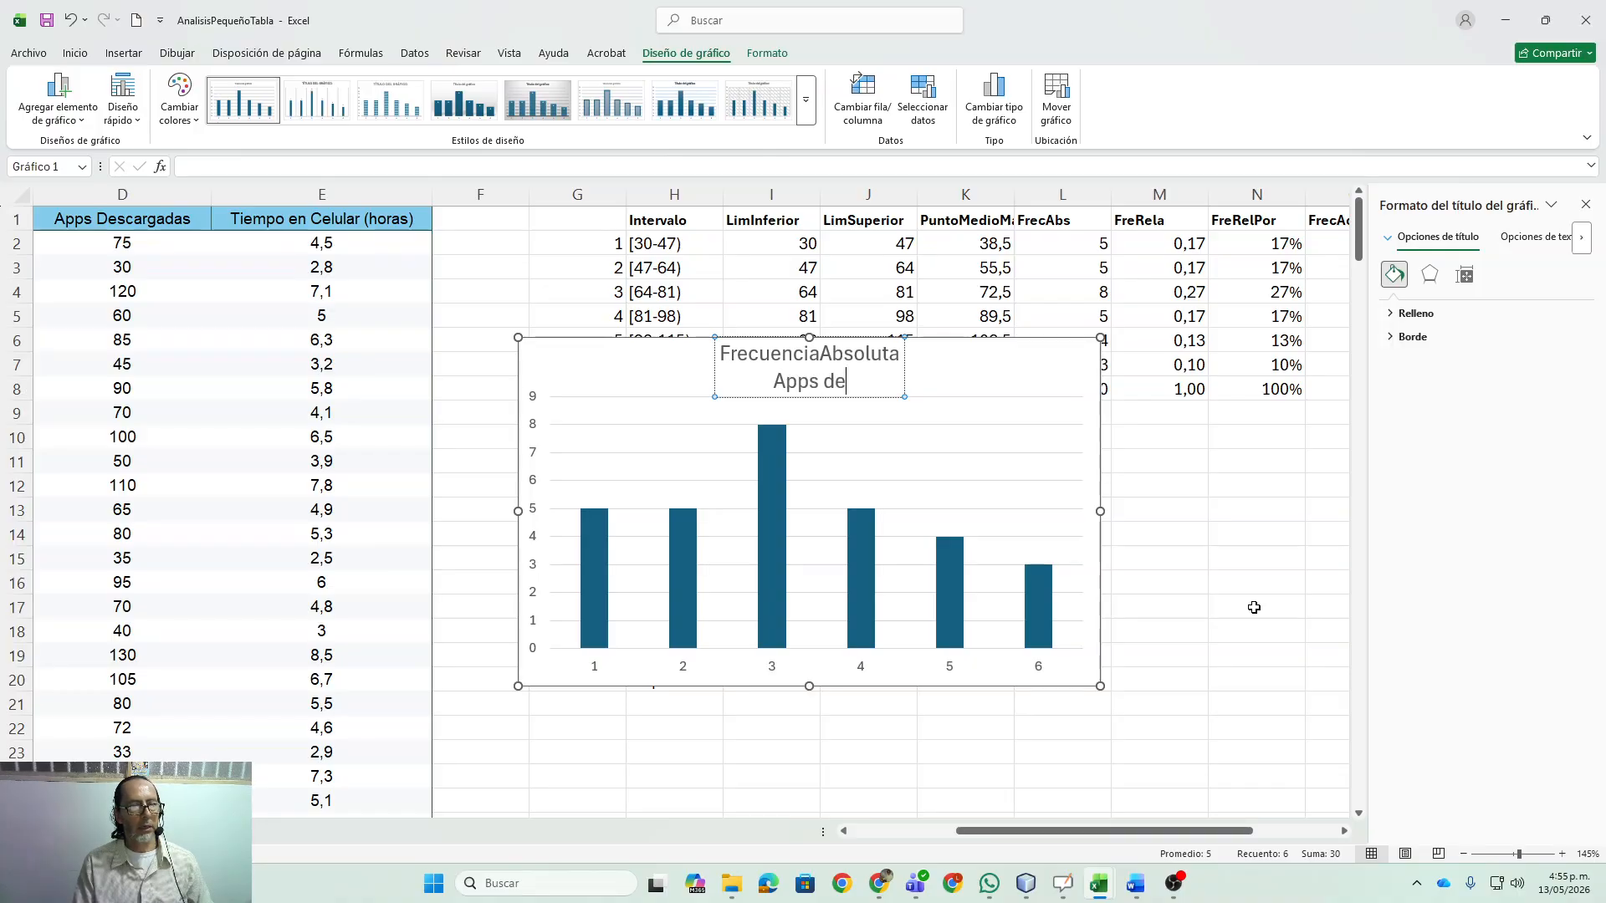
{"action": "key", "text": "BackSpace"}
{"action": "key", "text": "BackSpace"}
{"action": "key", "text": "BackSpace"}
{"action": "type", "text": "Desca"}
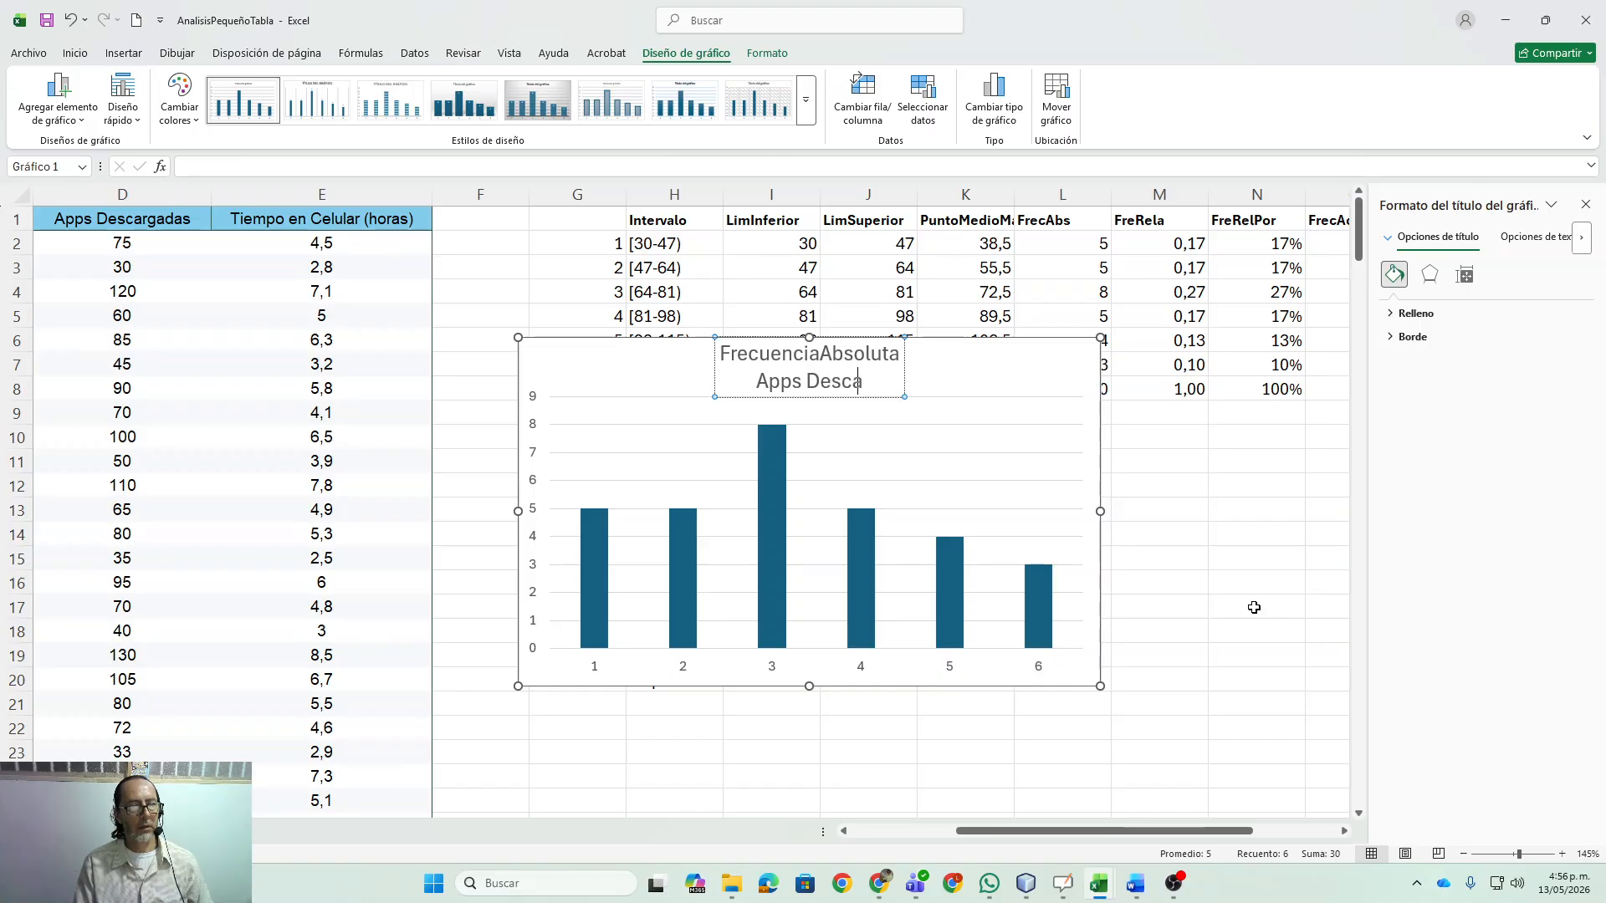
{"action": "type", "text": "rgadas"}
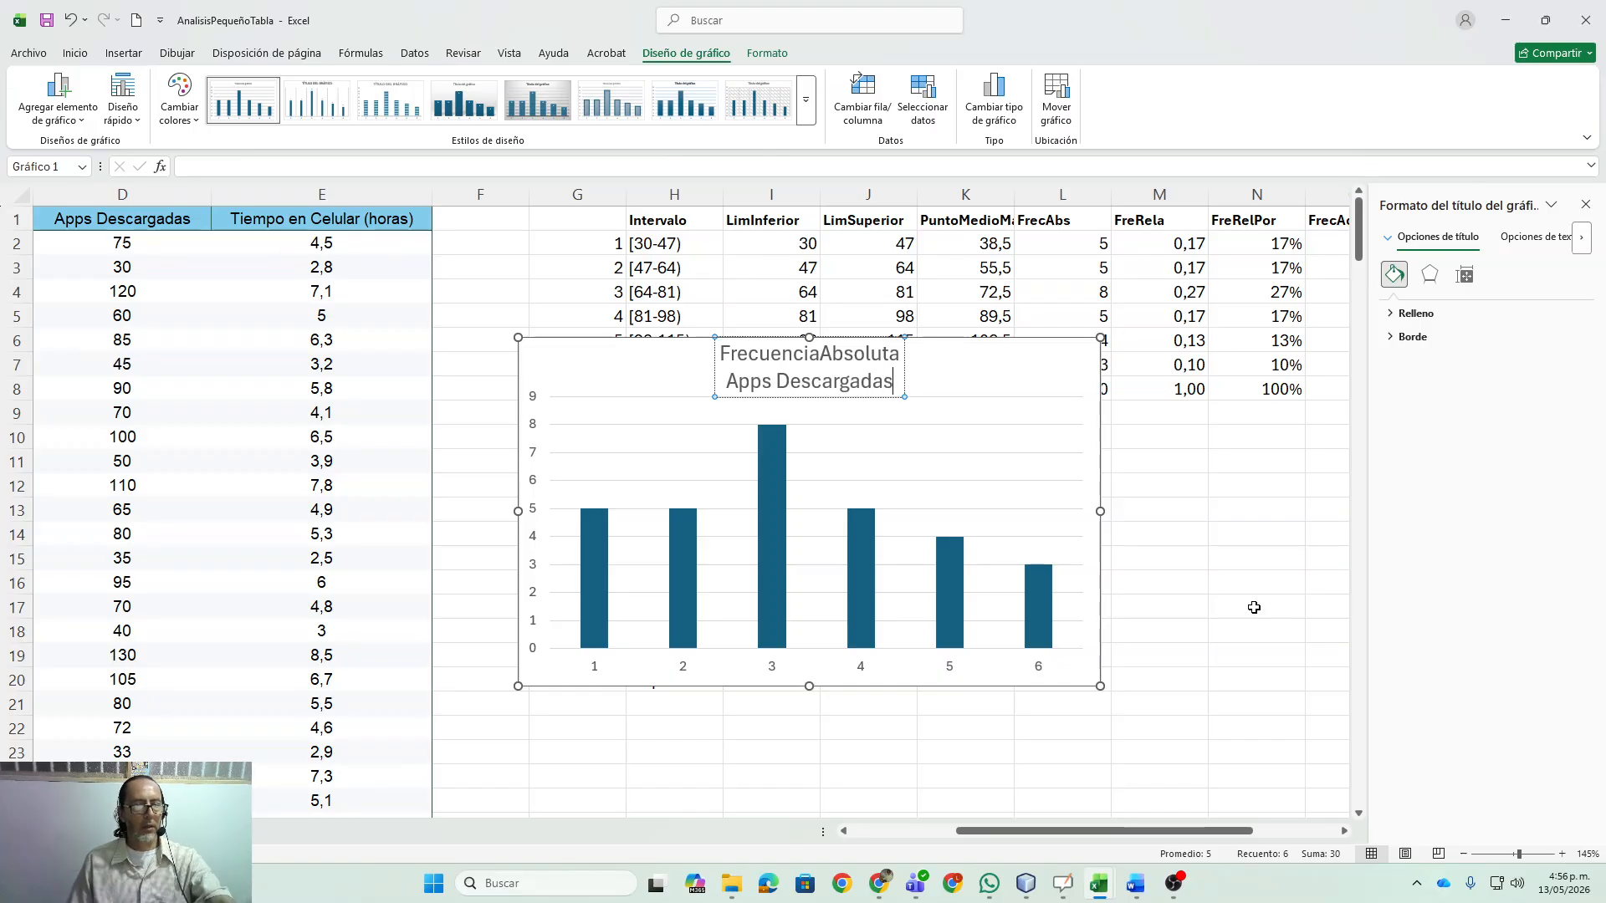
{"action": "left_click", "coordinate": [1200, 619]}
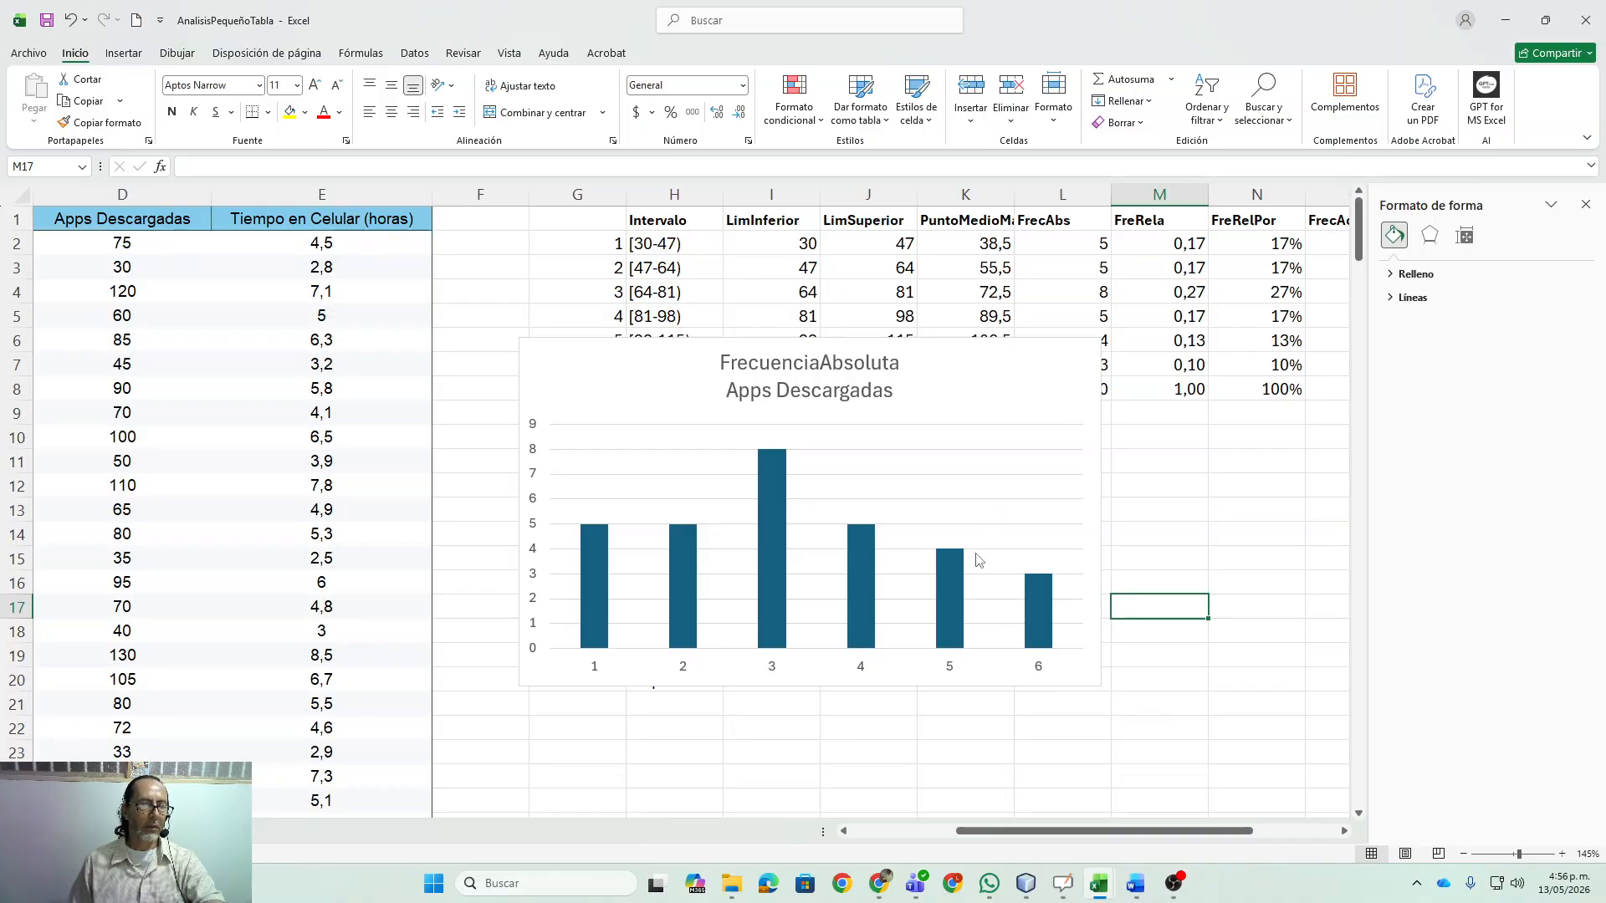
- Move the column chart below the six class rows of the frequency table
{"action": "right_click", "coordinate": [996, 490]}
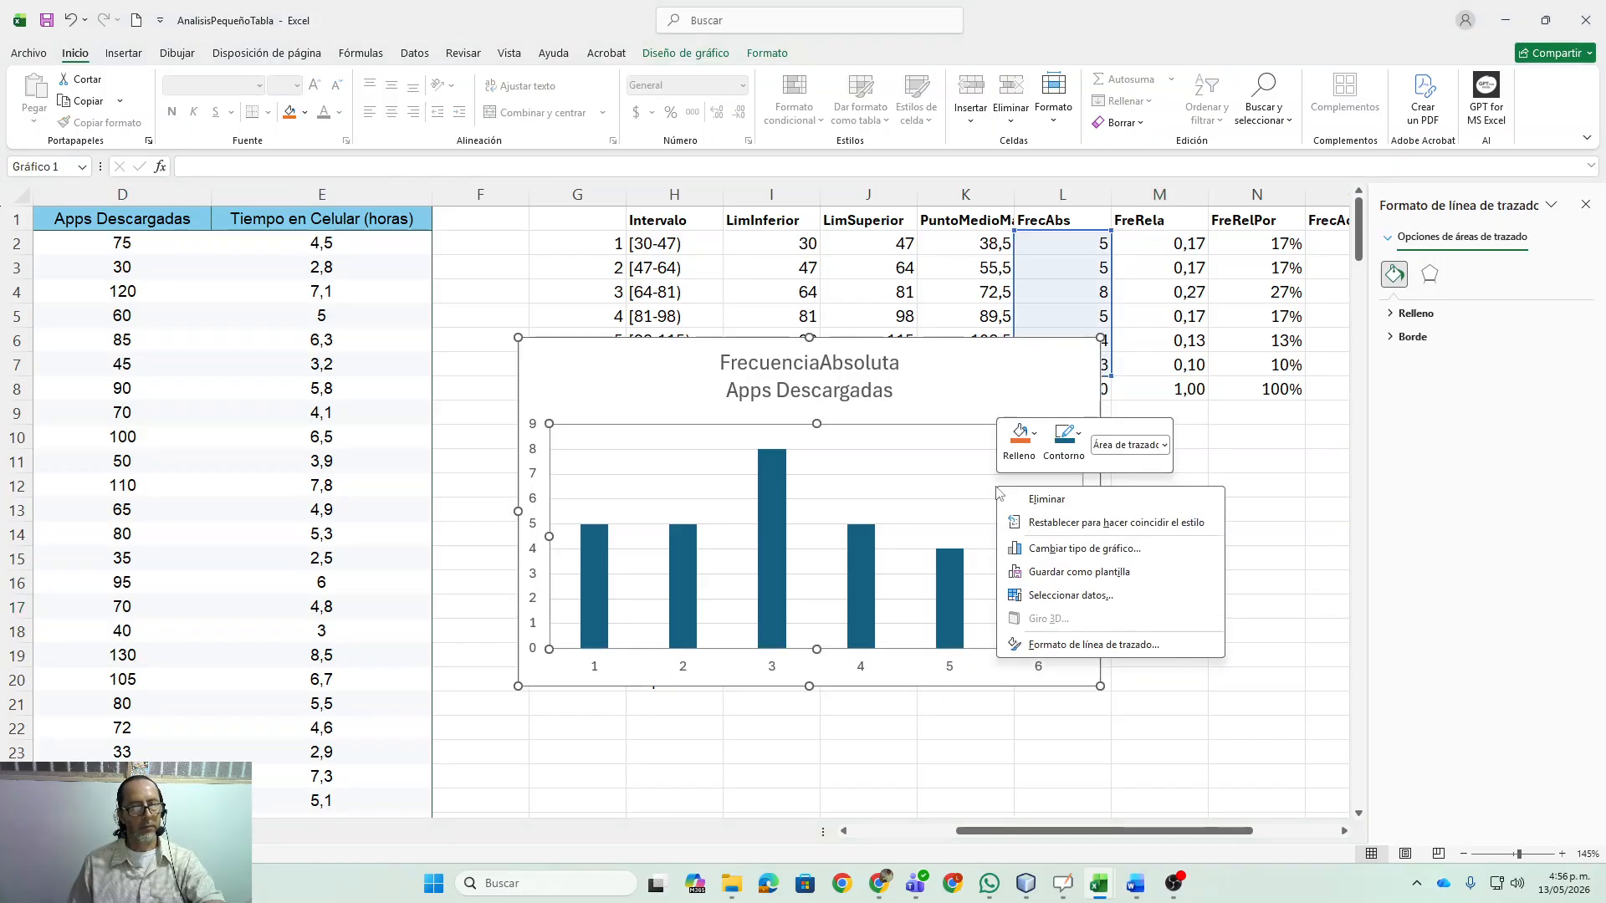
{"action": "left_click", "coordinate": [983, 389]}
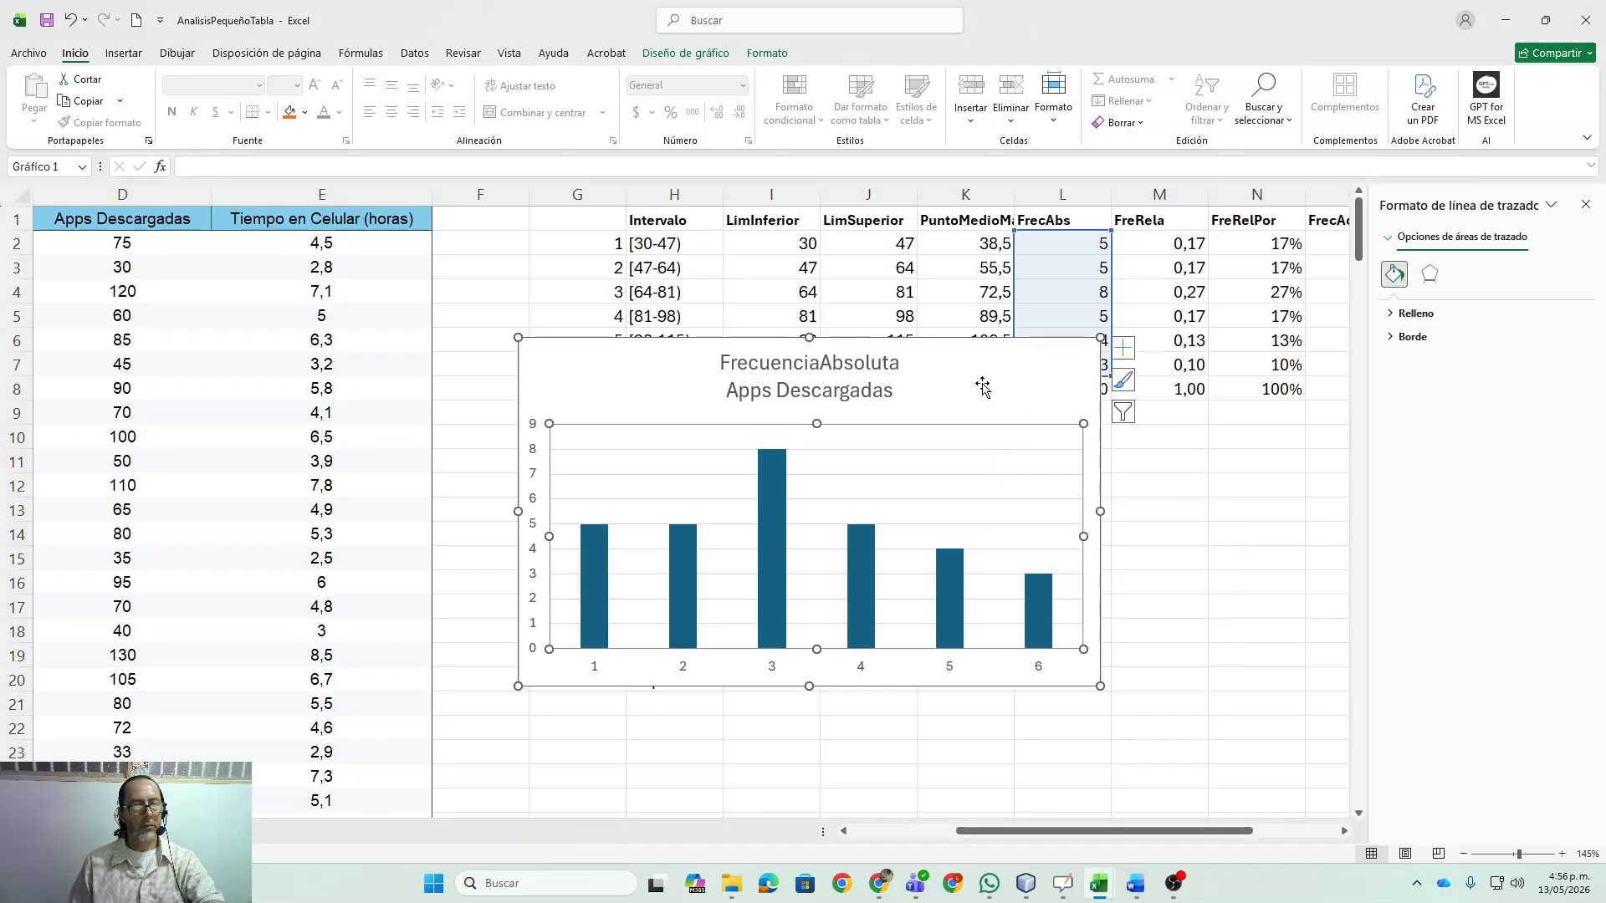
{"action": "left_click_drag", "start_coordinate": [946, 352], "coordinate": [1032, 409]}
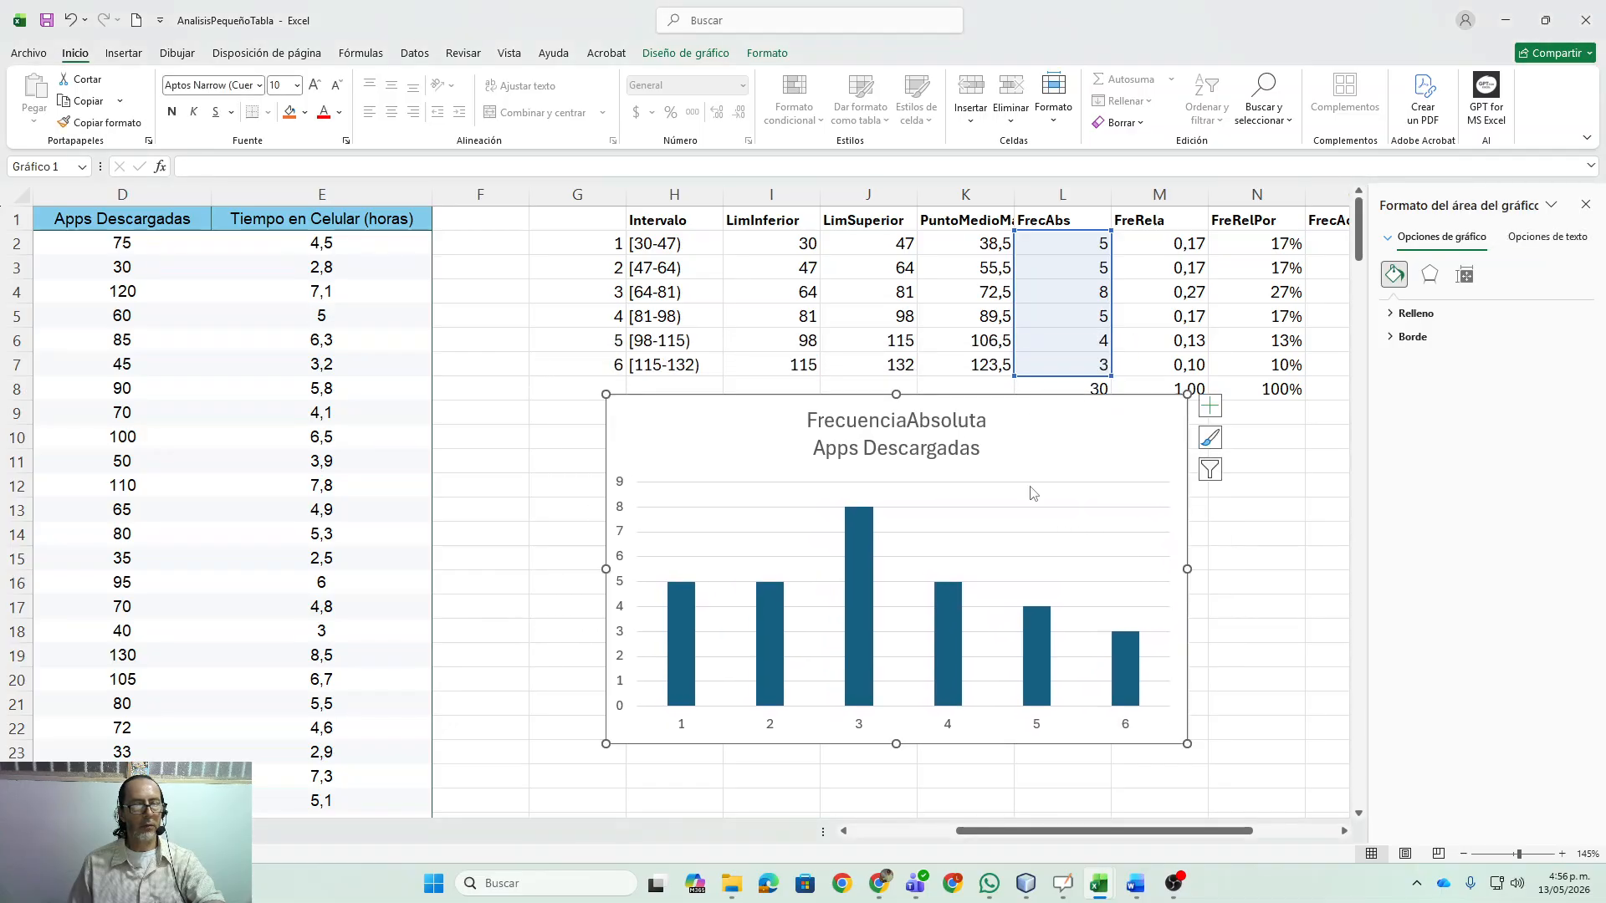
- Set the chart's horizontal axis labels to the Intervalo classes in H2:H7
{"action": "right_click", "coordinate": [1079, 572]}
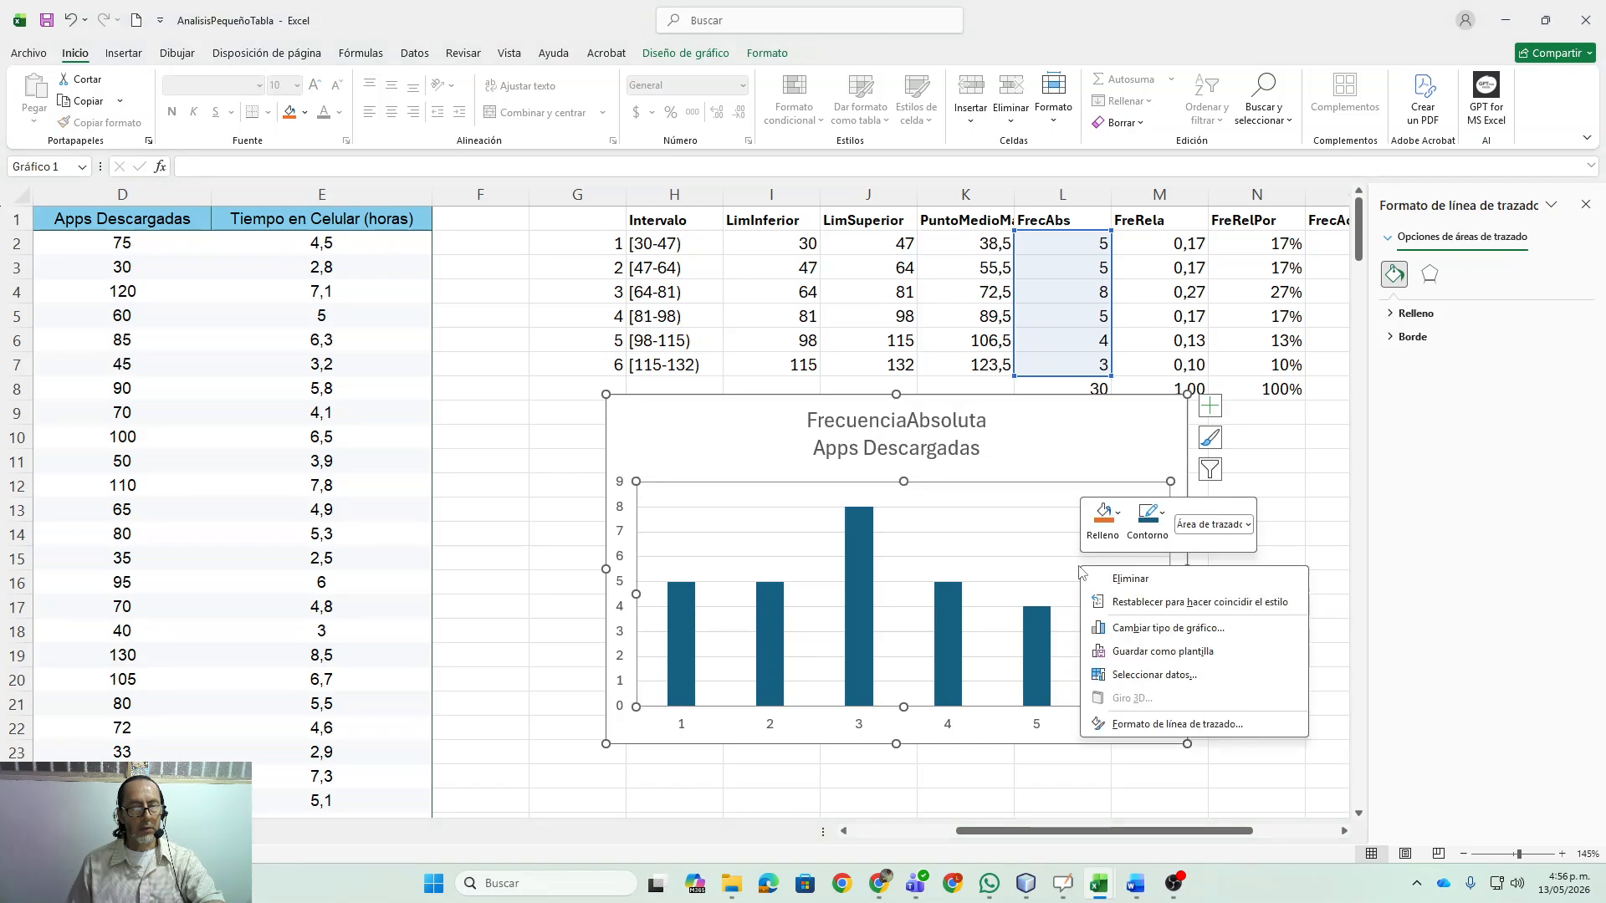
{"action": "left_click", "coordinate": [1170, 676]}
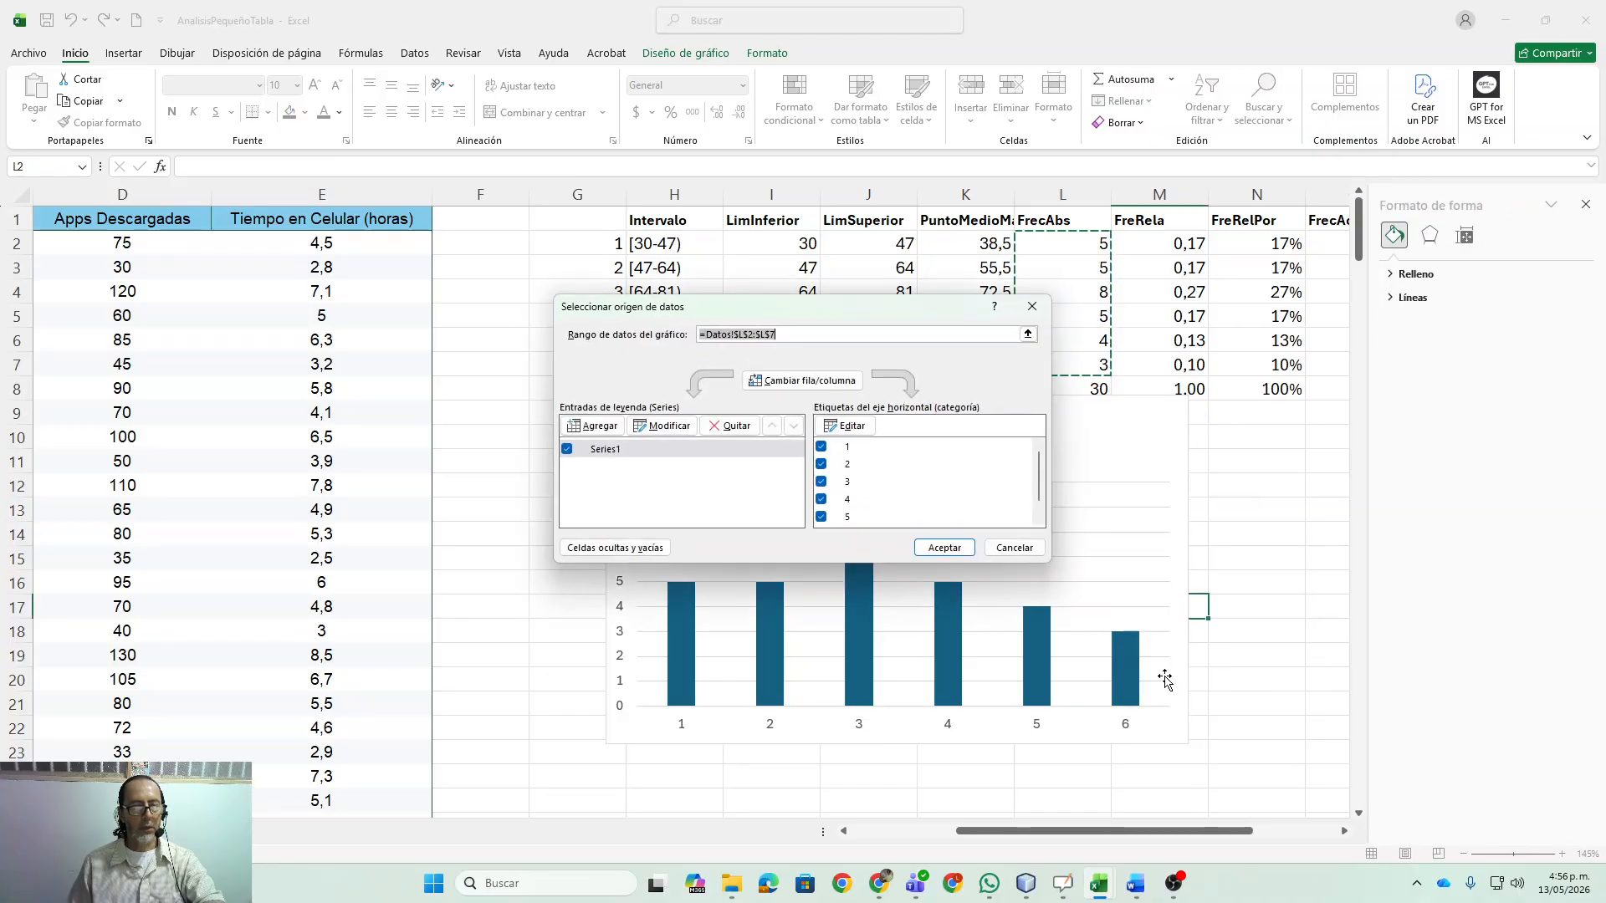
{"action": "left_click", "coordinate": [839, 427]}
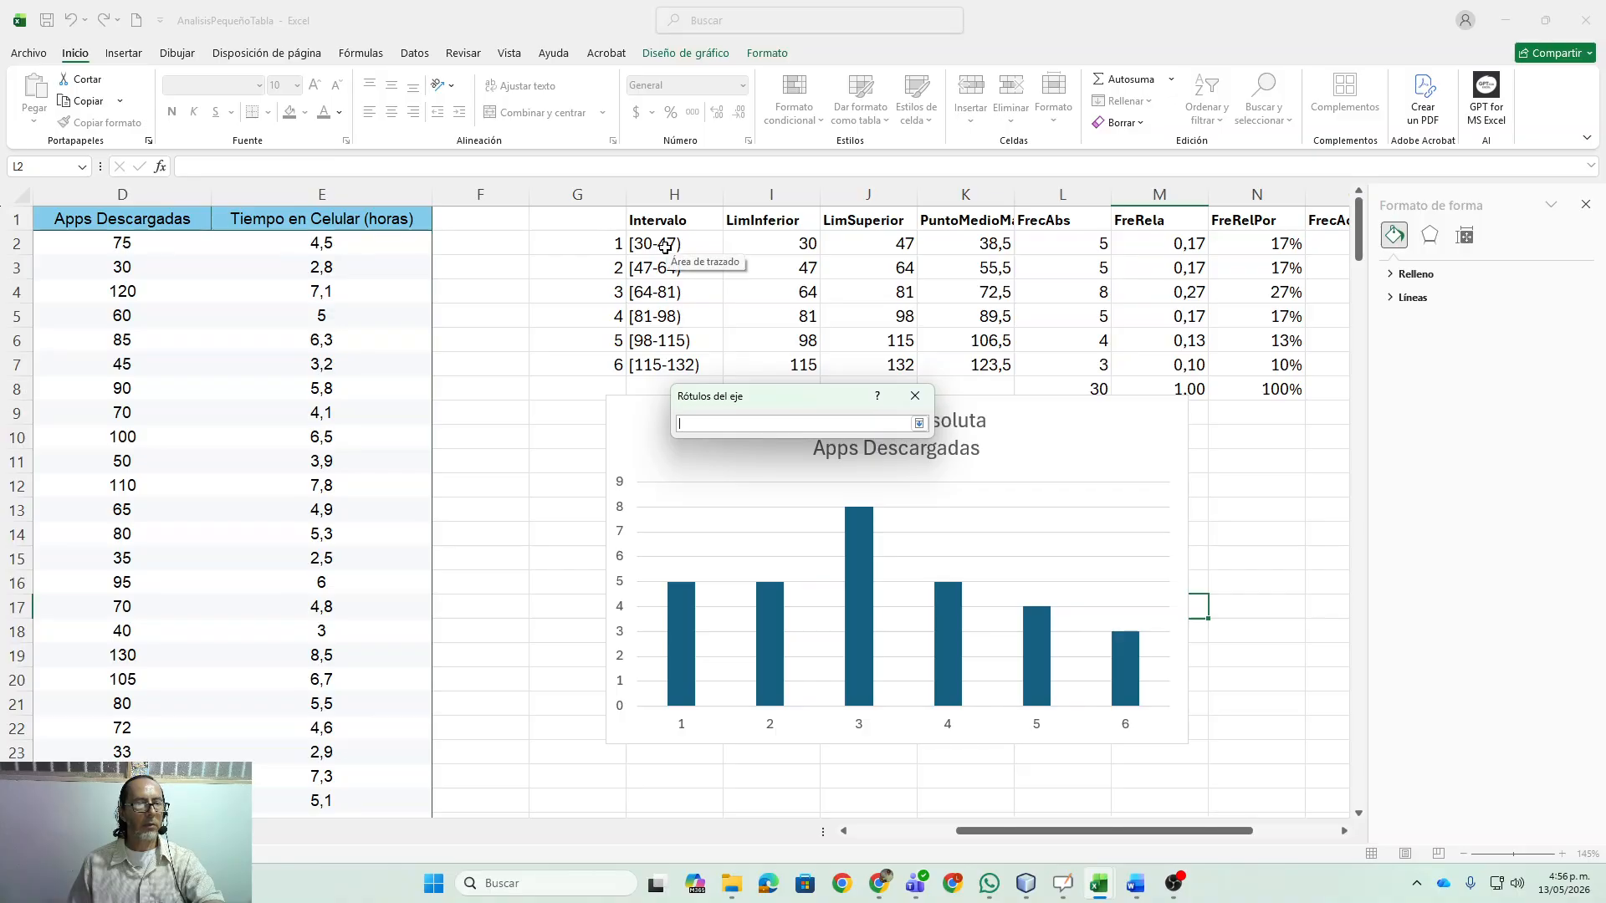
{"action": "left_click_drag", "start_coordinate": [661, 243], "coordinate": [665, 366]}
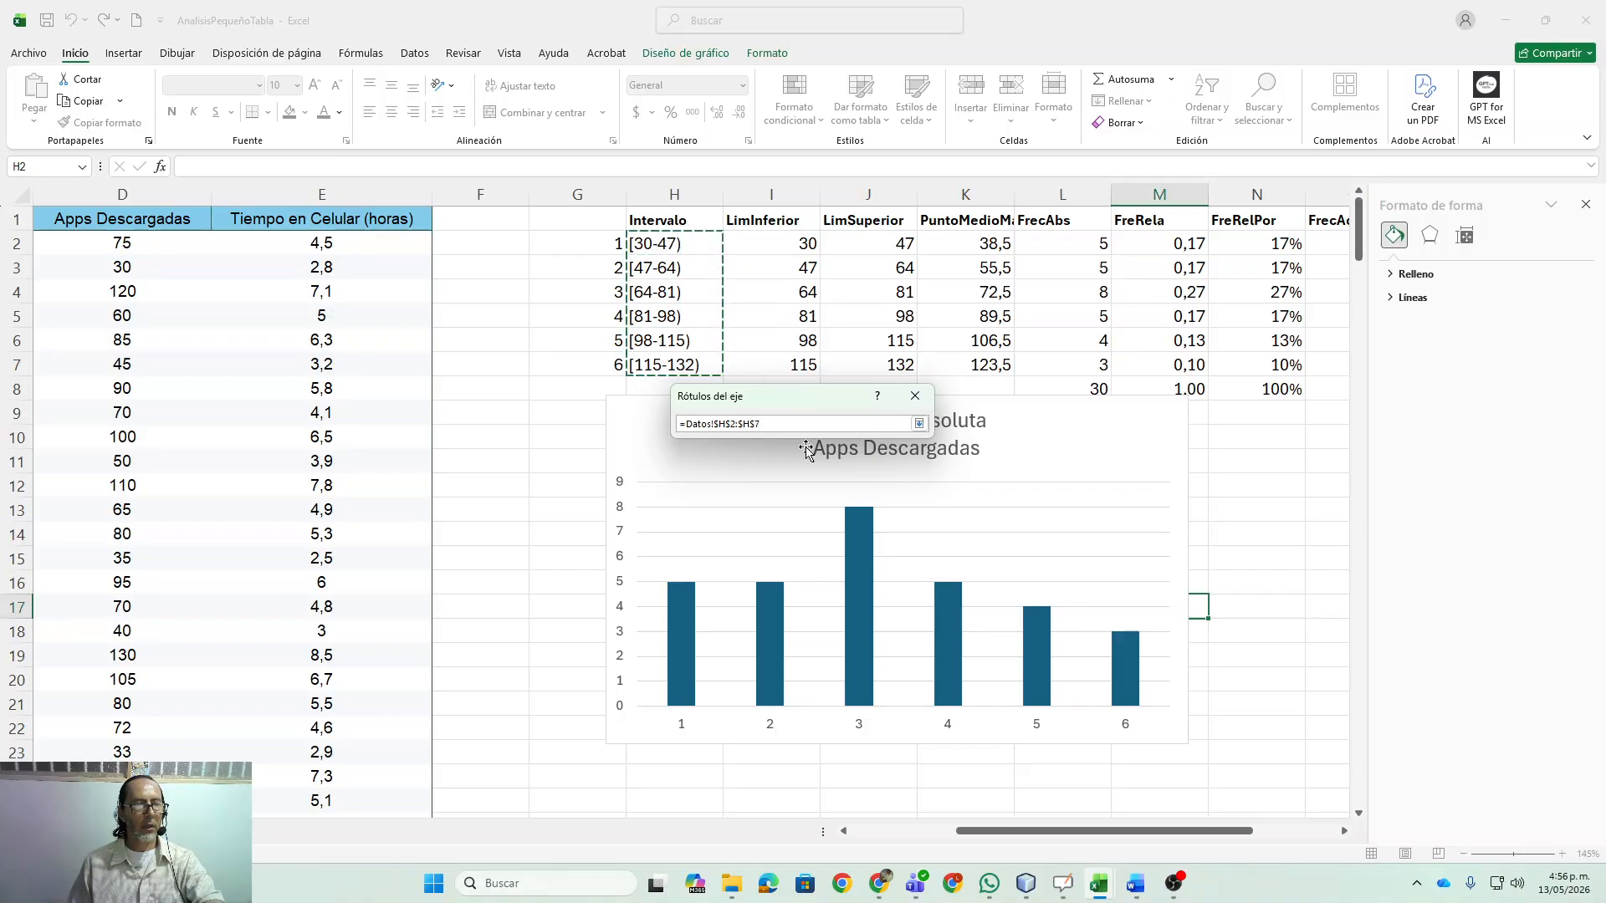
{"action": "left_click", "coordinate": [919, 425]}
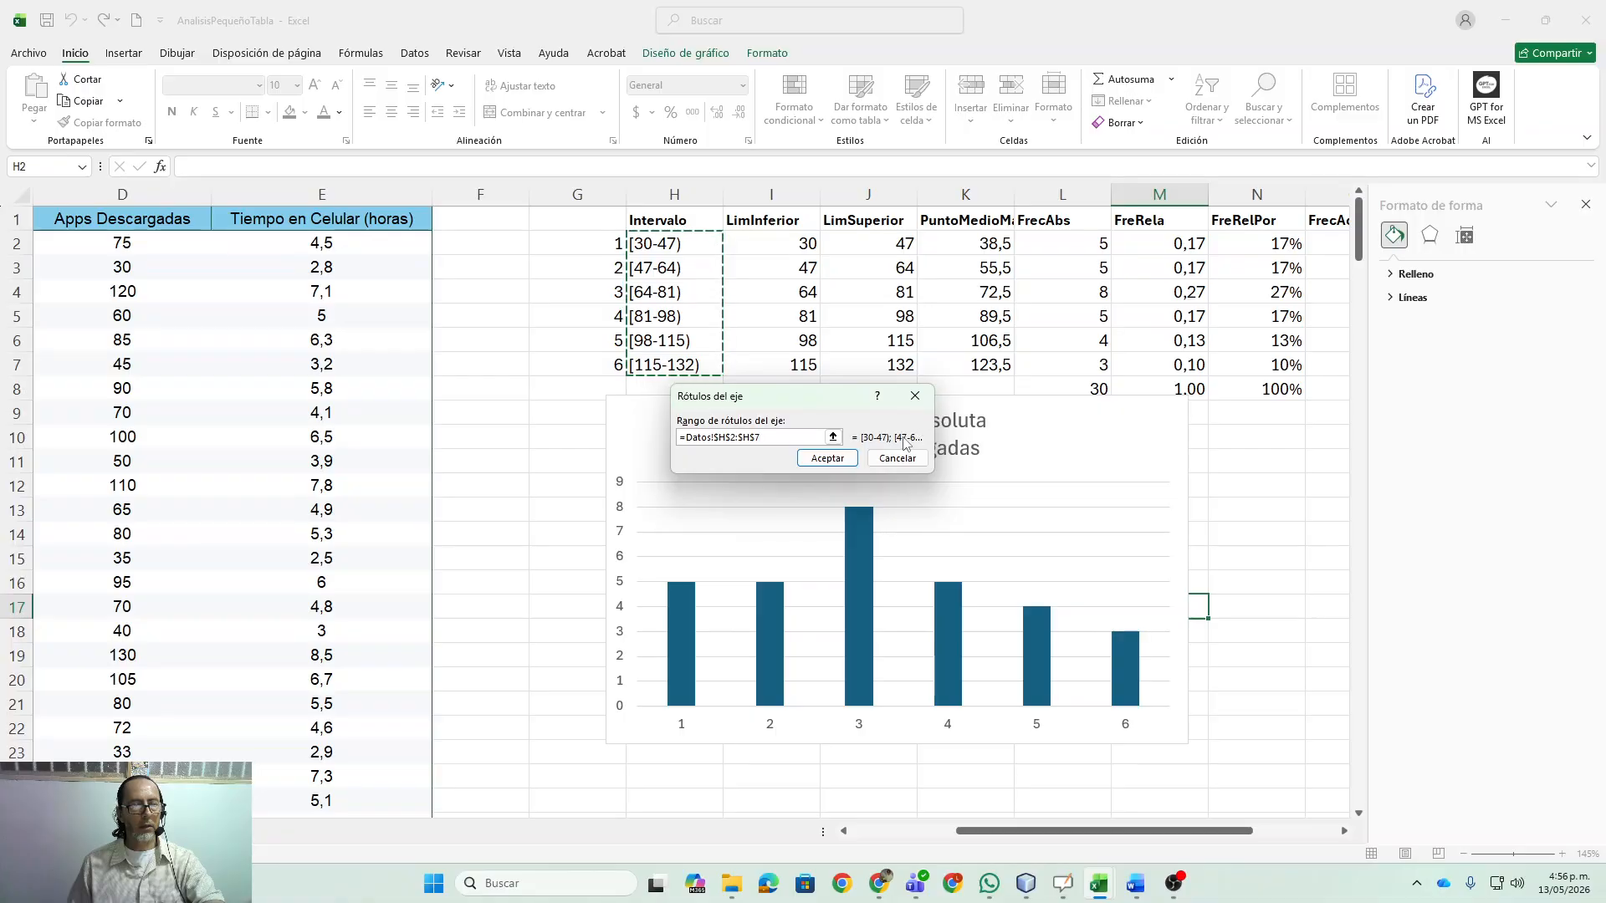
{"action": "left_click", "coordinate": [828, 459]}
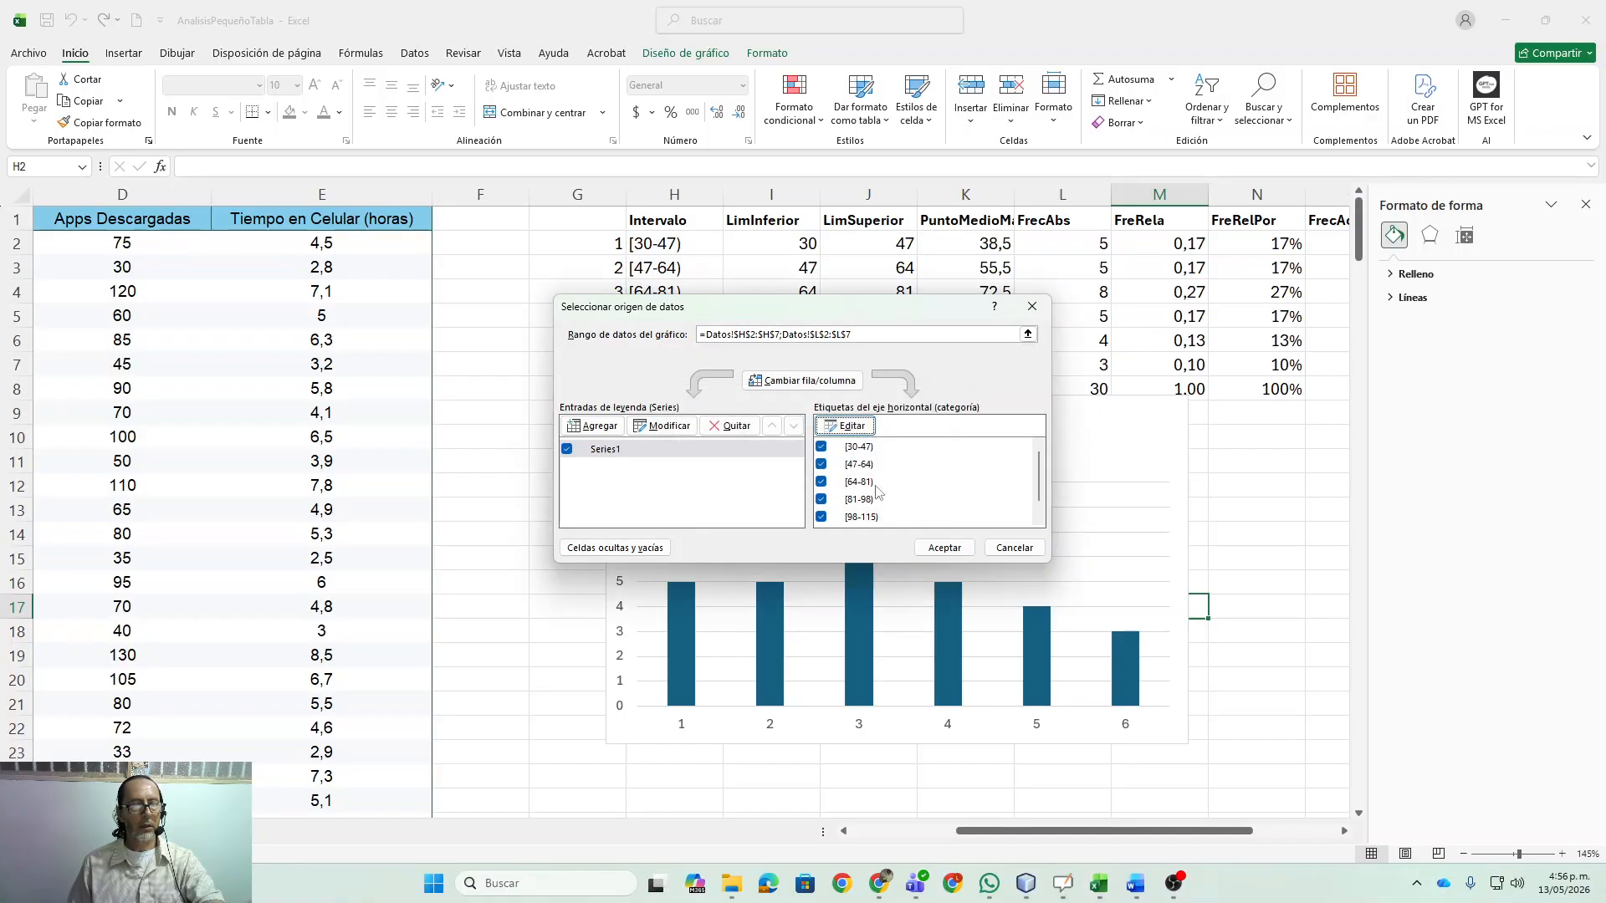
{"action": "left_click", "coordinate": [949, 544]}
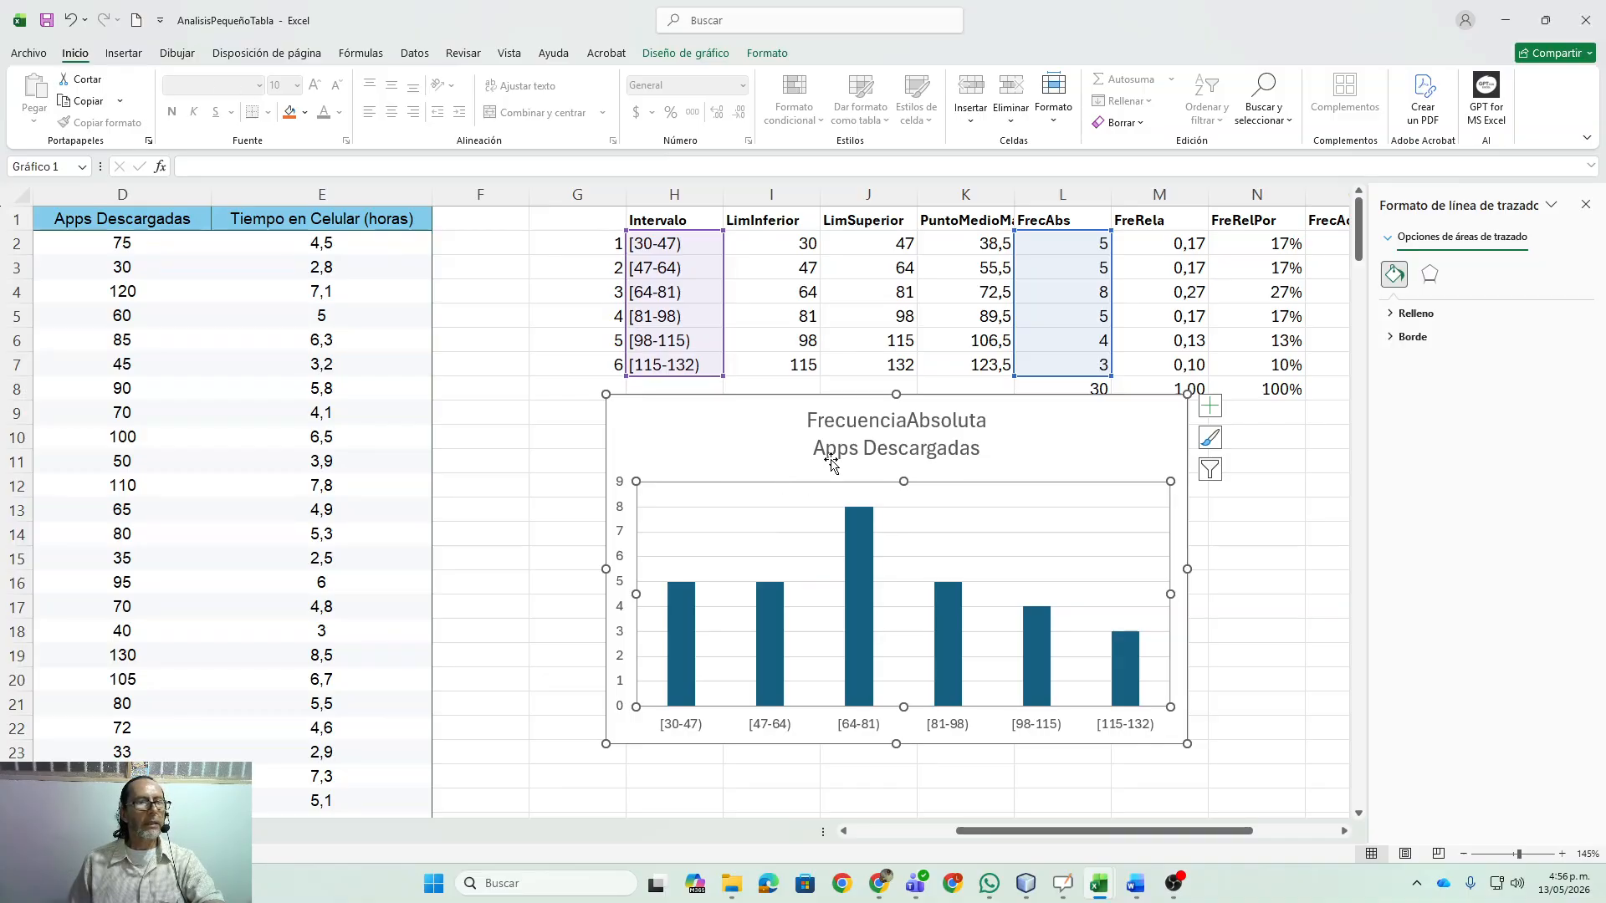
- Apply the histogram-style quick layout with adjoining bars and titles on both axes to the chart
{"action": "left_click", "coordinate": [717, 56]}
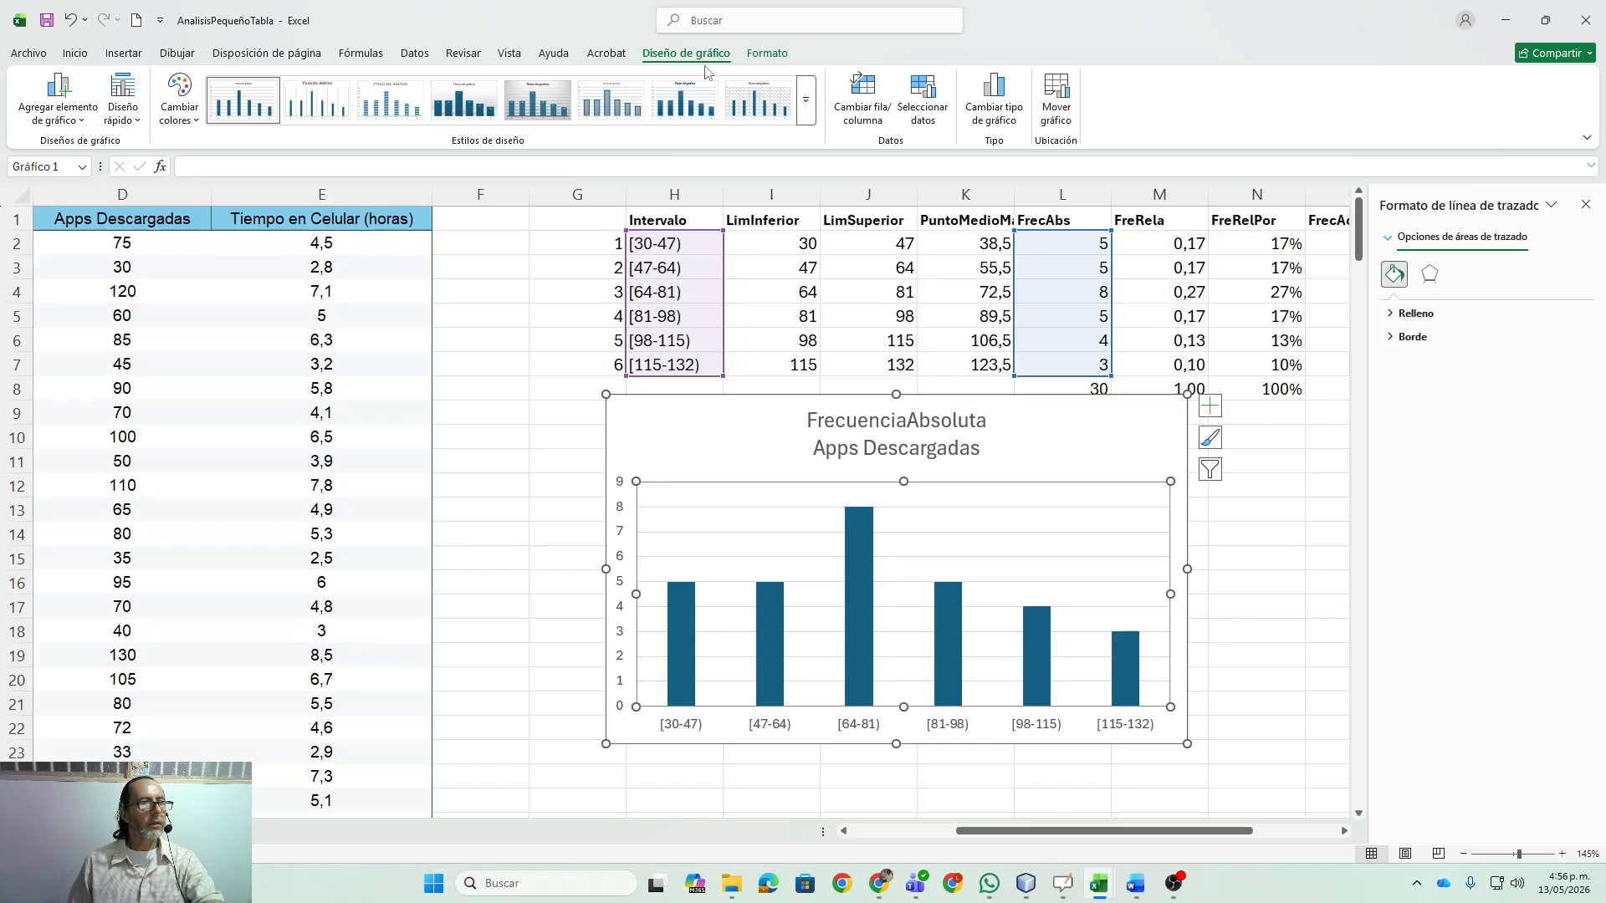
{"action": "left_click", "coordinate": [135, 127]}
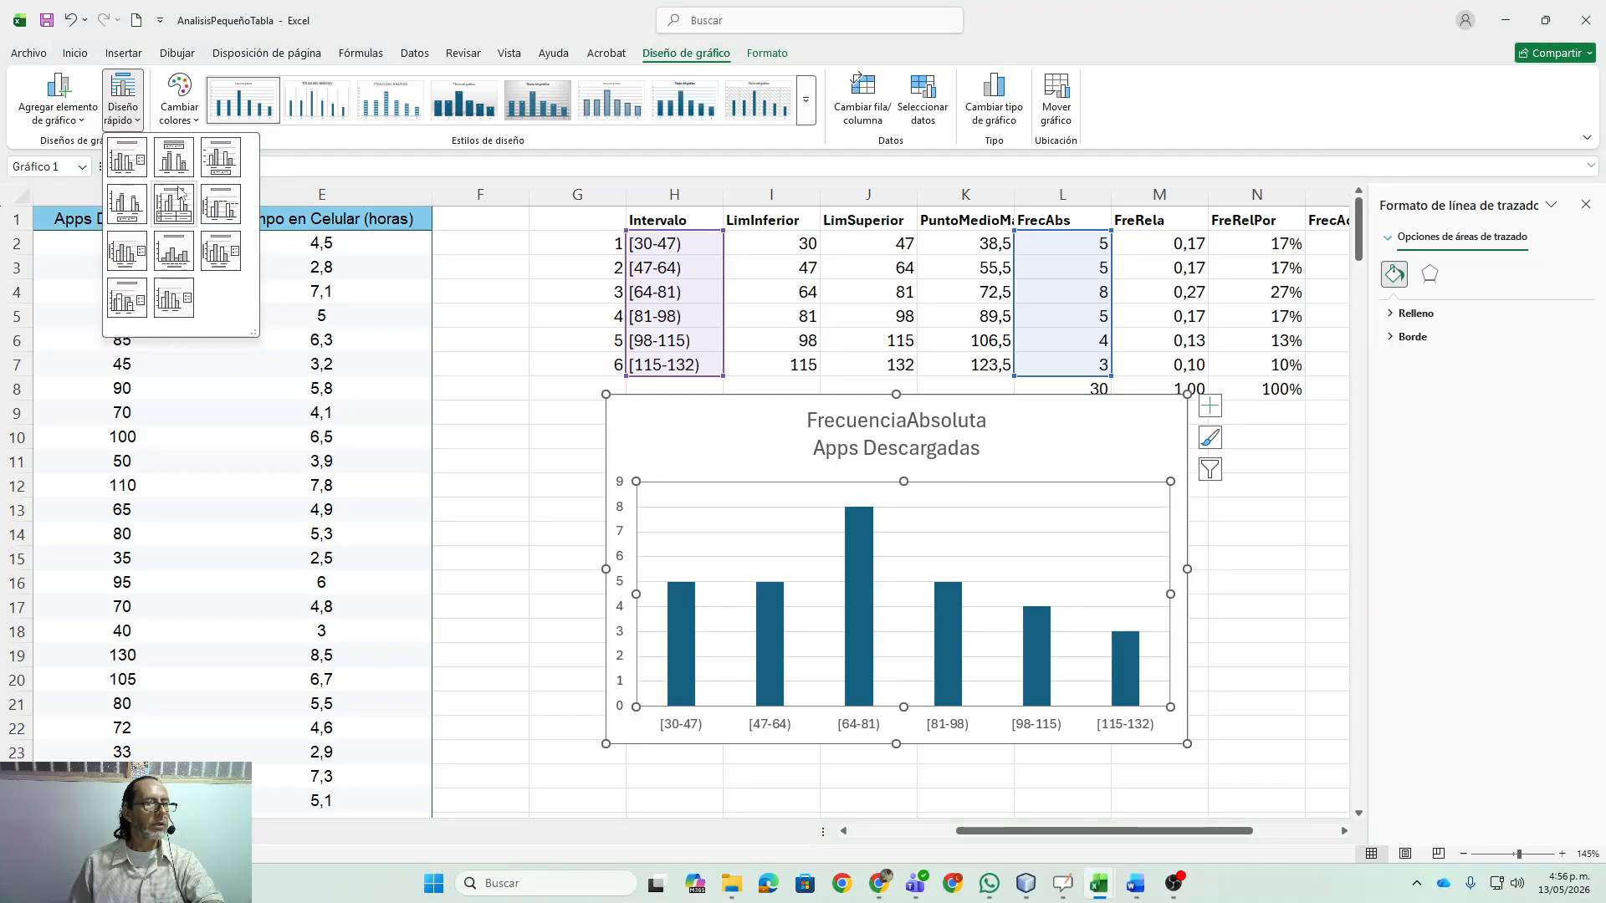
{"action": "left_click", "coordinate": [178, 256]}
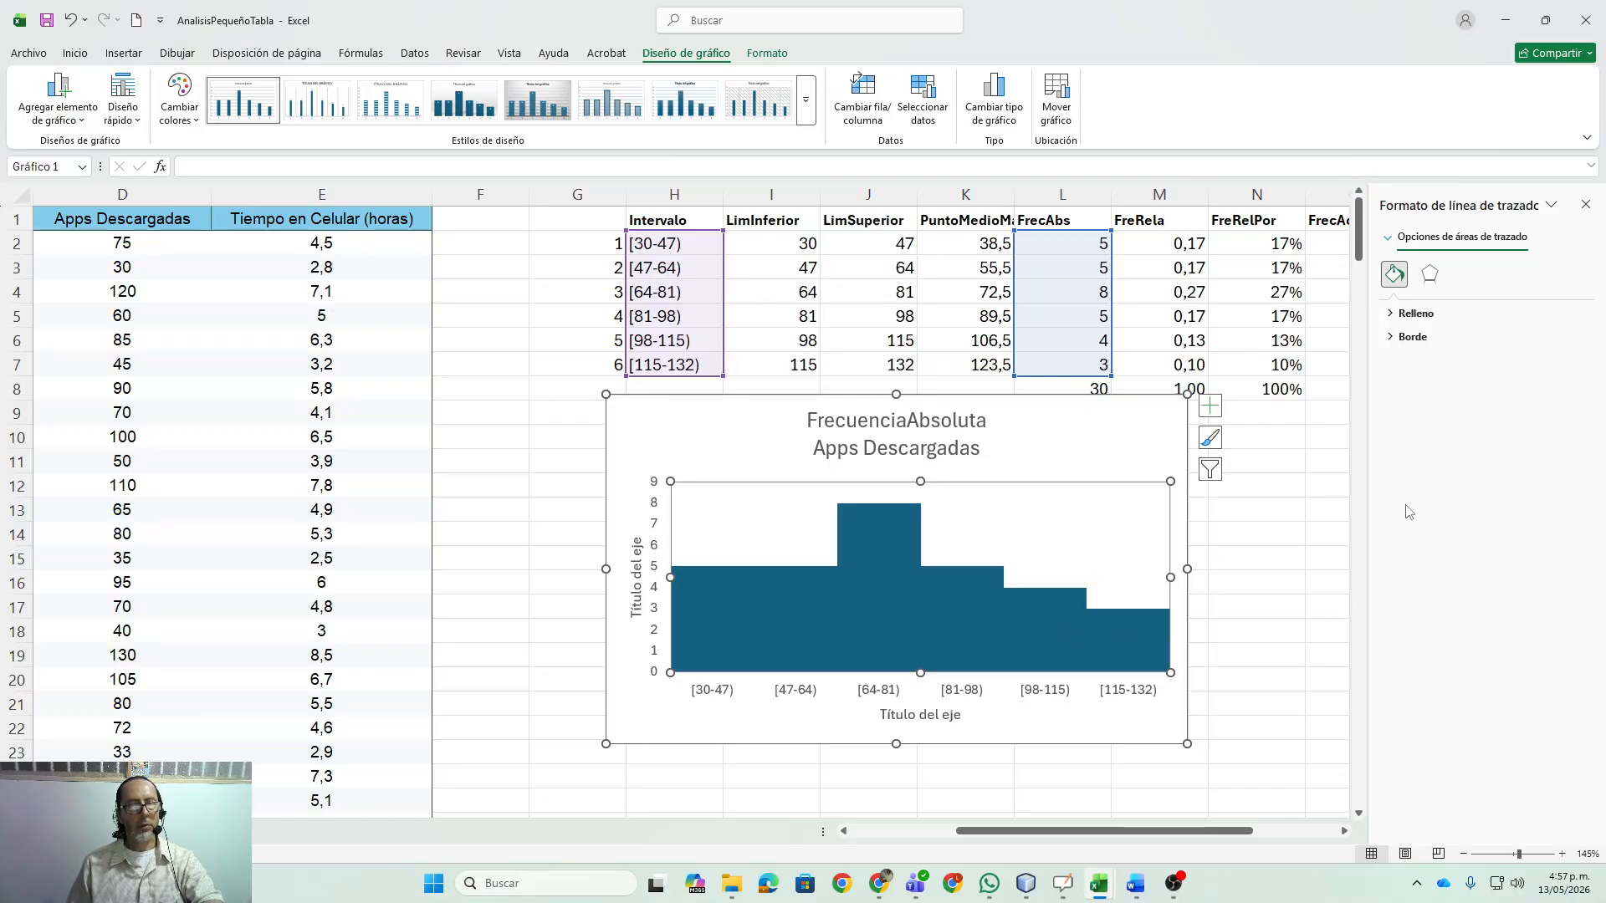
- Give the chart's plot area a solid border 0.75 pt wide
{"action": "left_click", "coordinate": [1408, 341]}
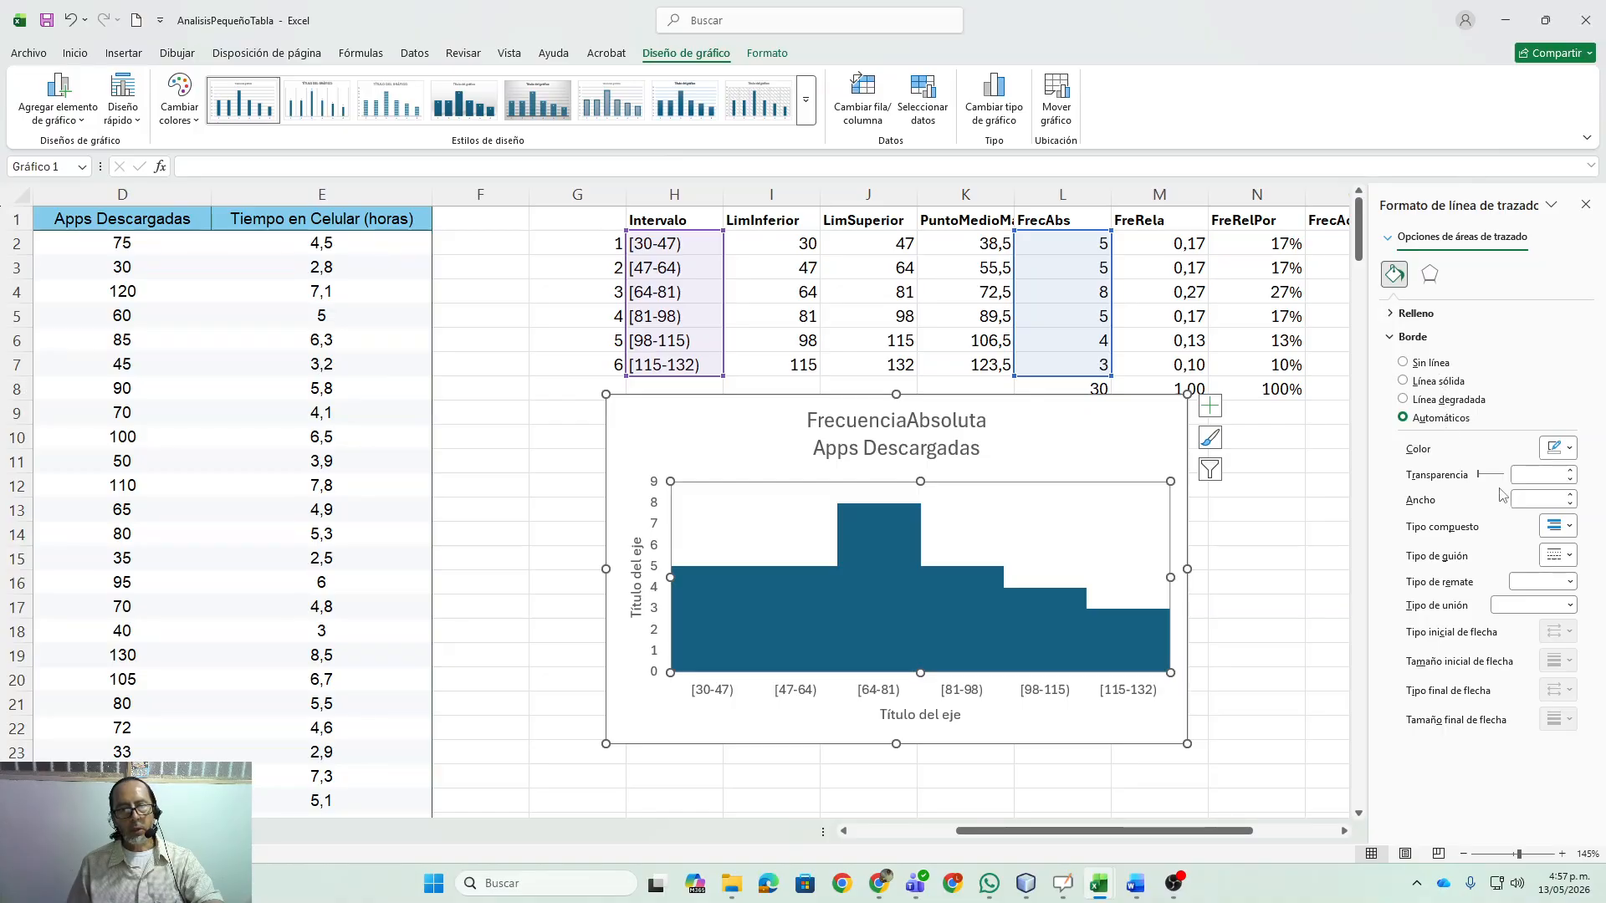
{"action": "left_click", "coordinate": [1572, 500]}
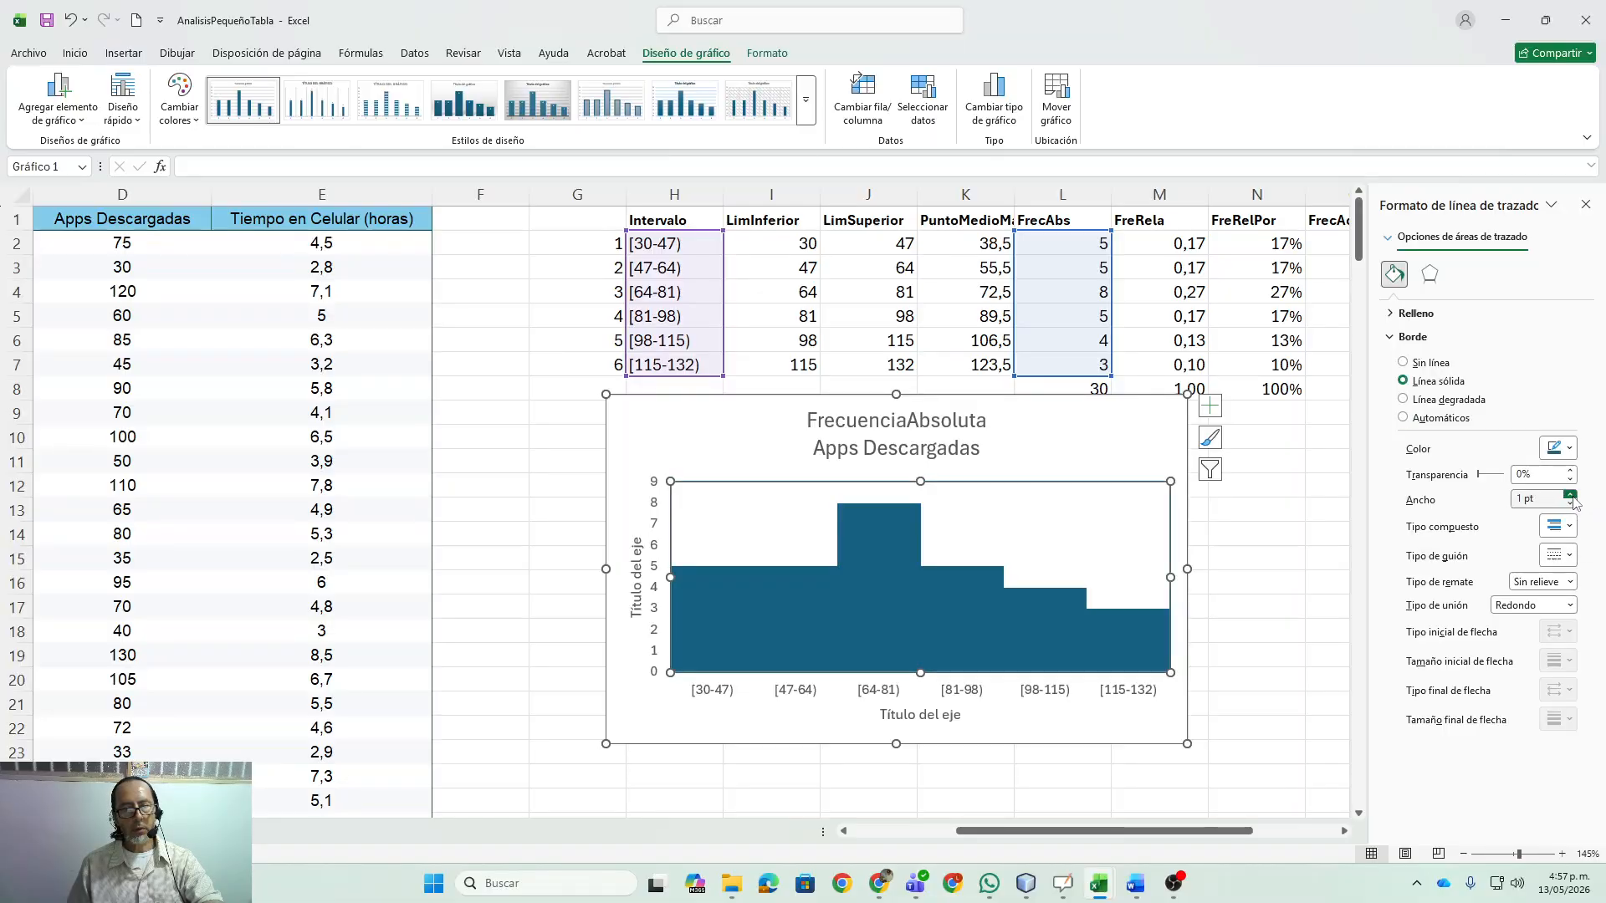
{"action": "left_click", "coordinate": [1571, 496]}
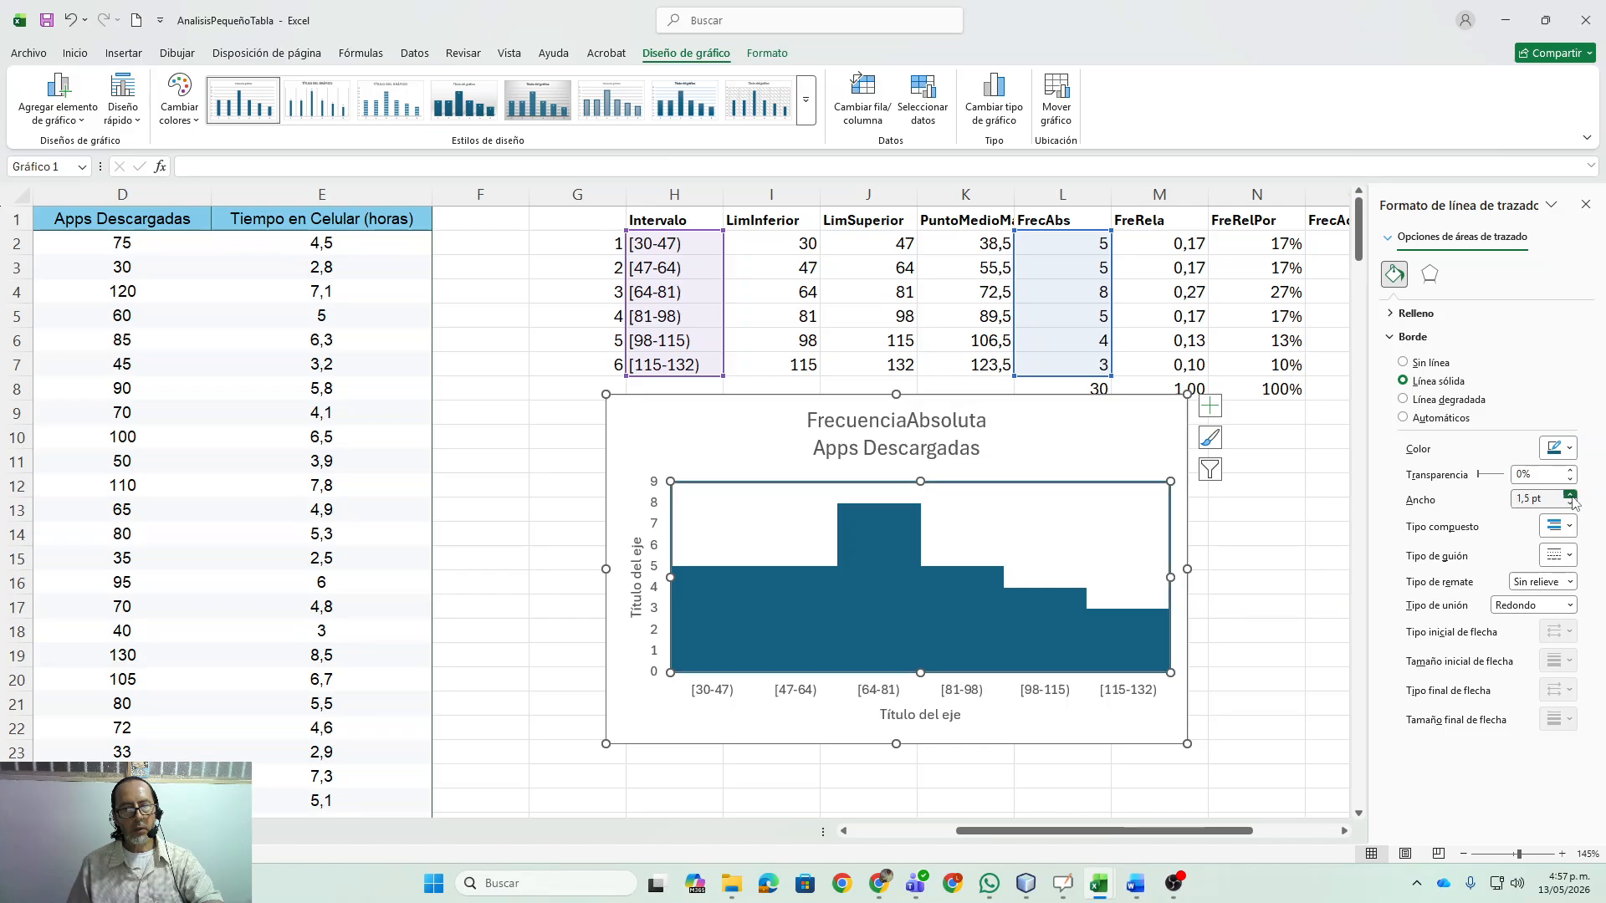
{"action": "left_click", "coordinate": [1570, 504]}
{"action": "left_click", "coordinate": [1570, 504]}
{"action": "left_click", "coordinate": [1570, 504]}
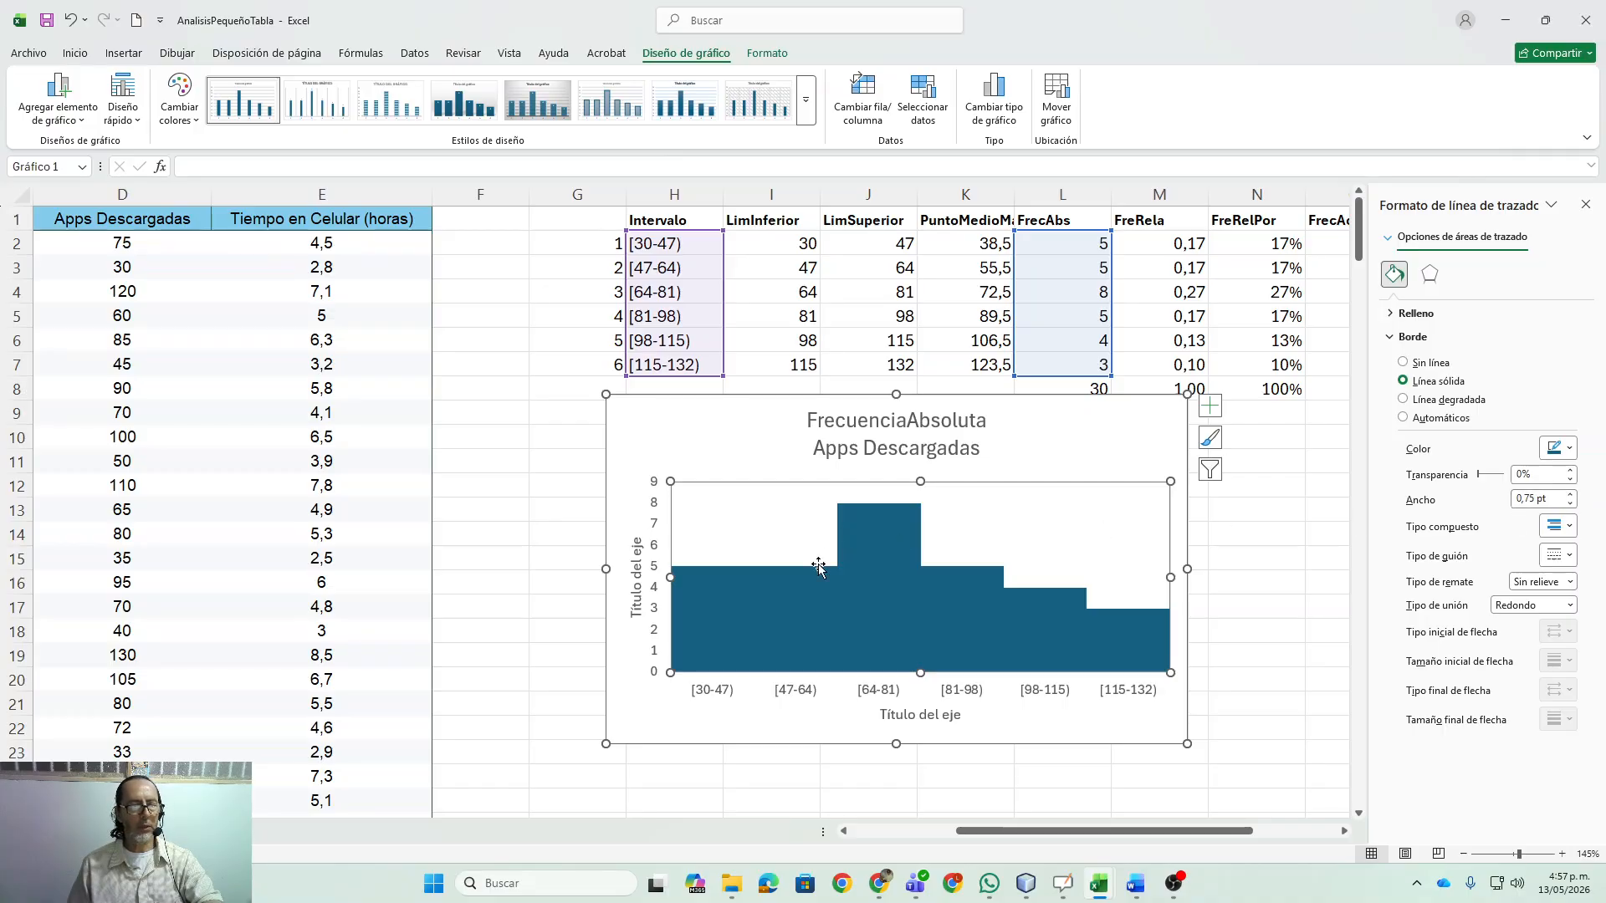
- Give the FrecAbs bars a solid white border 1.75 pt wide
{"action": "left_click", "coordinate": [857, 604]}
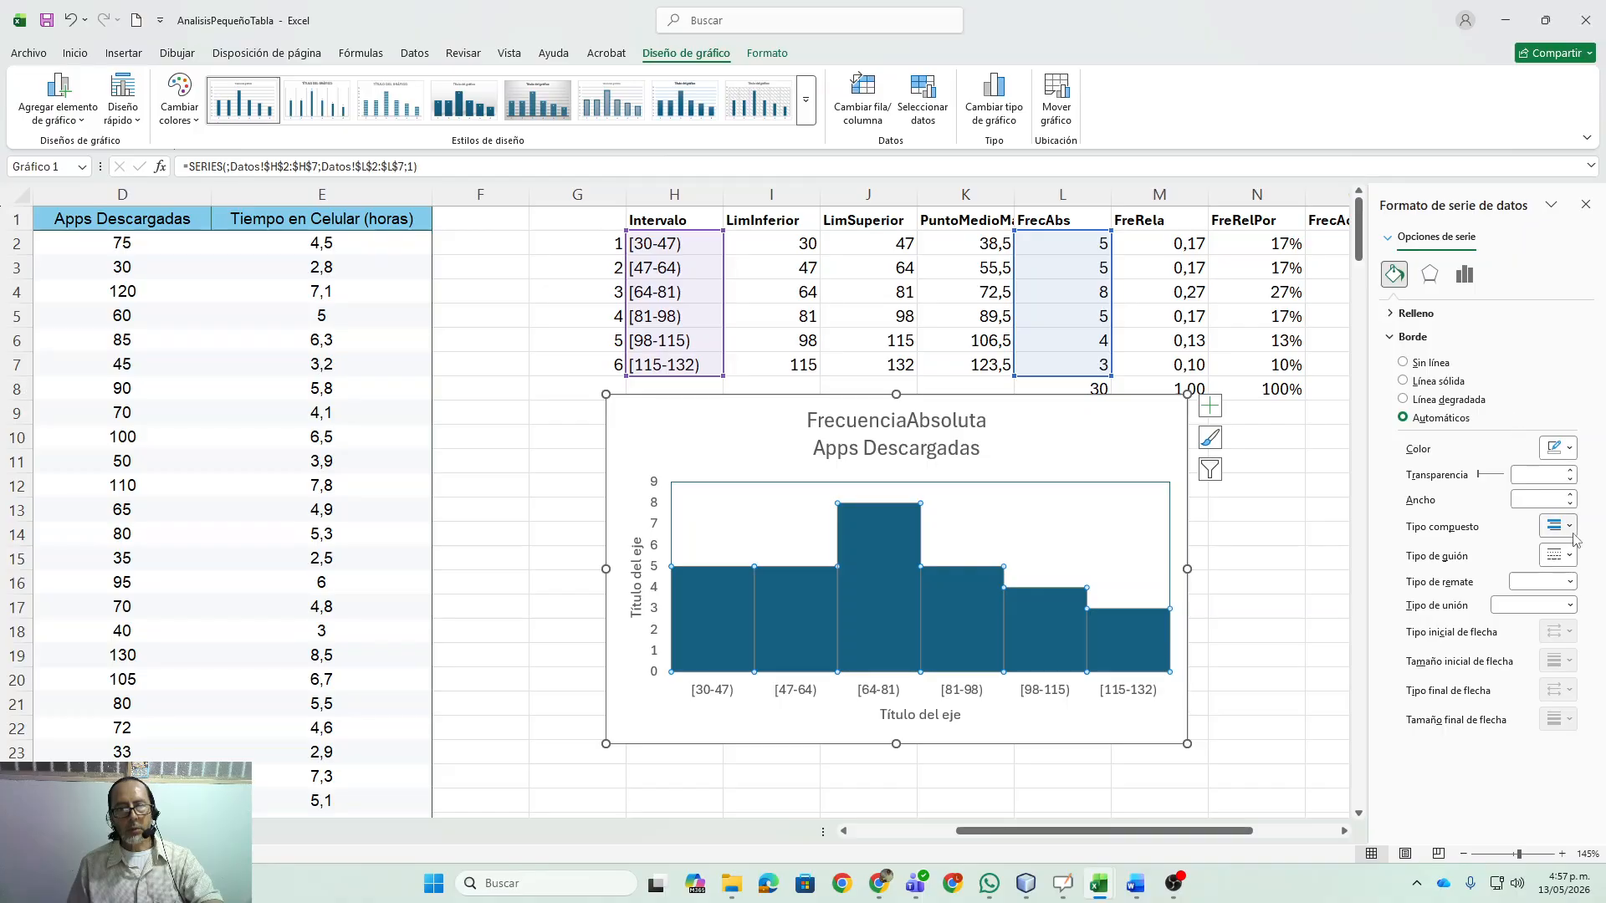
{"action": "left_click", "coordinate": [1571, 495]}
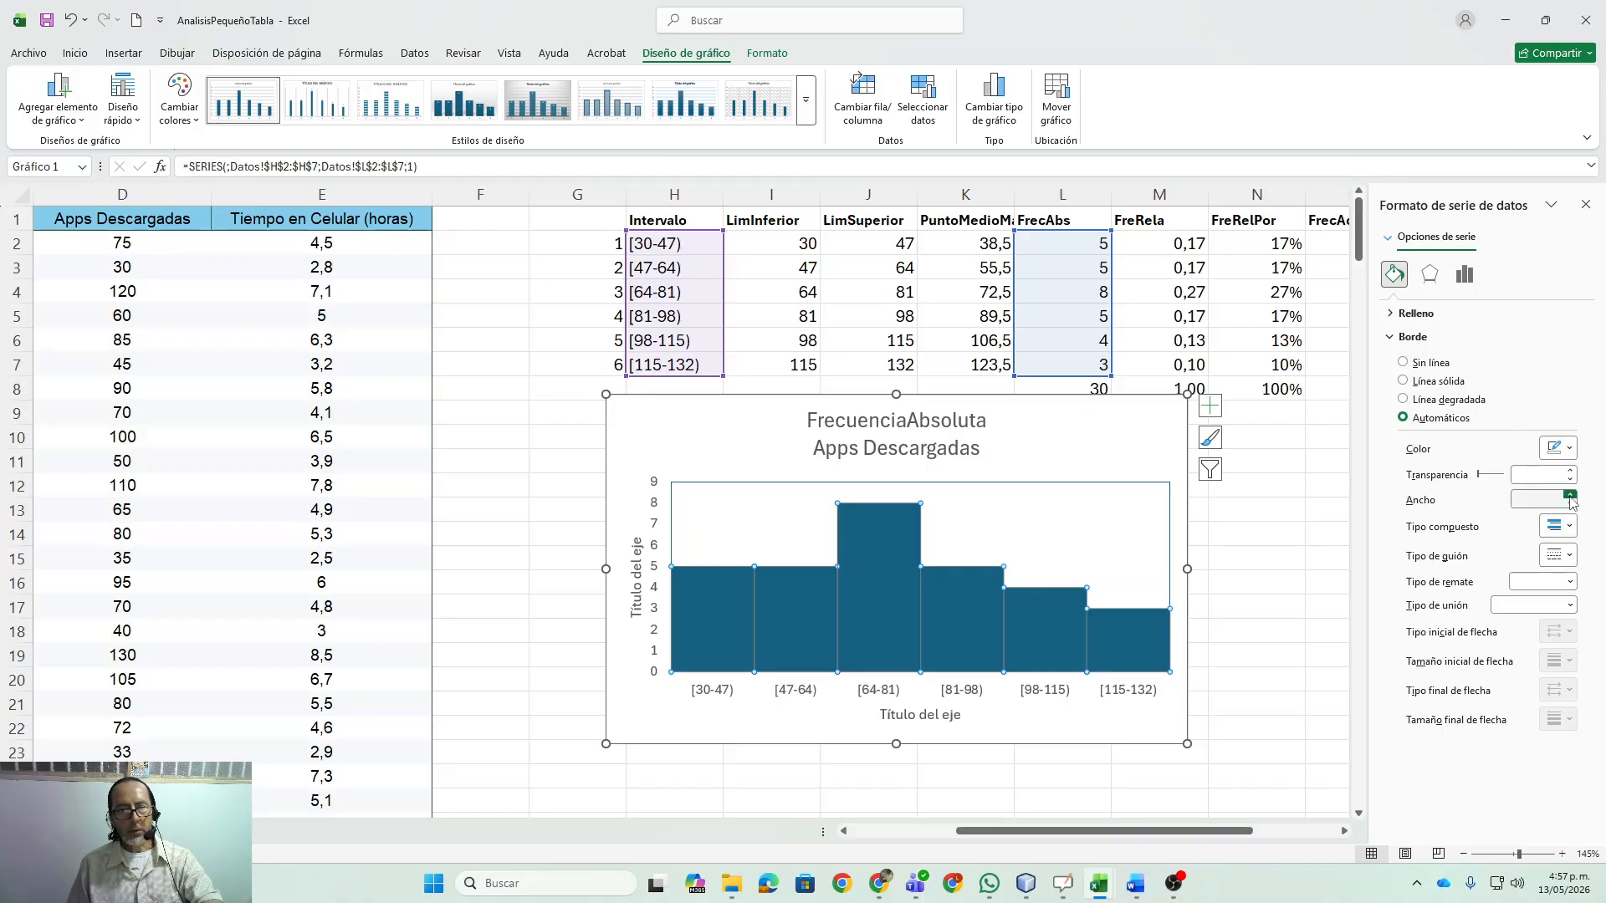
{"action": "left_click", "coordinate": [1571, 495]}
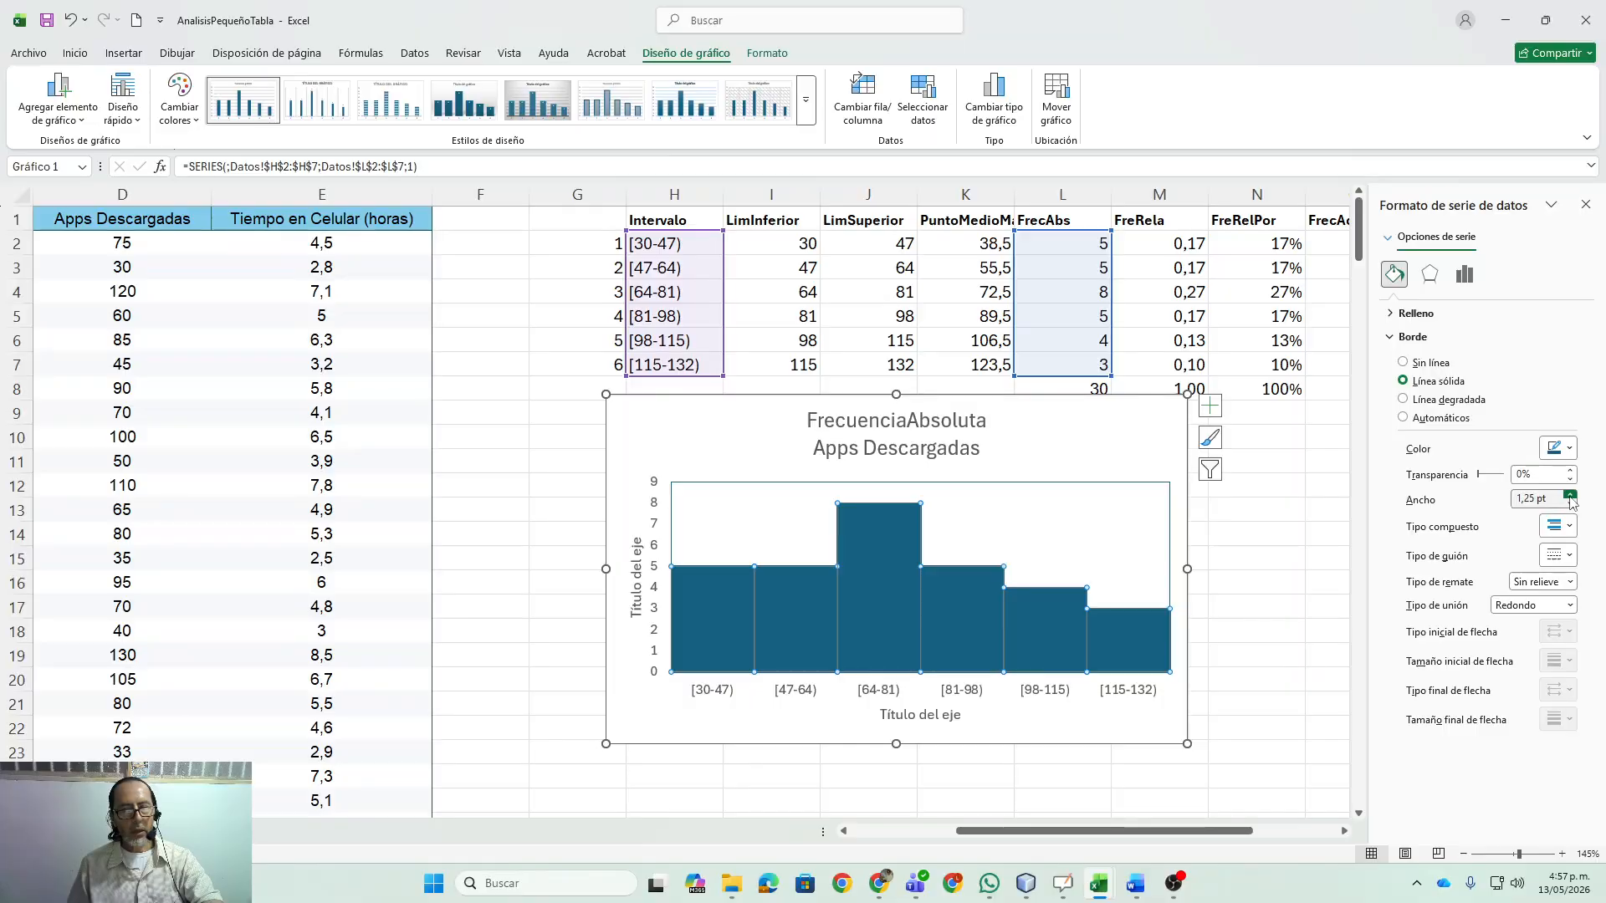
{"action": "left_click", "coordinate": [1569, 451]}
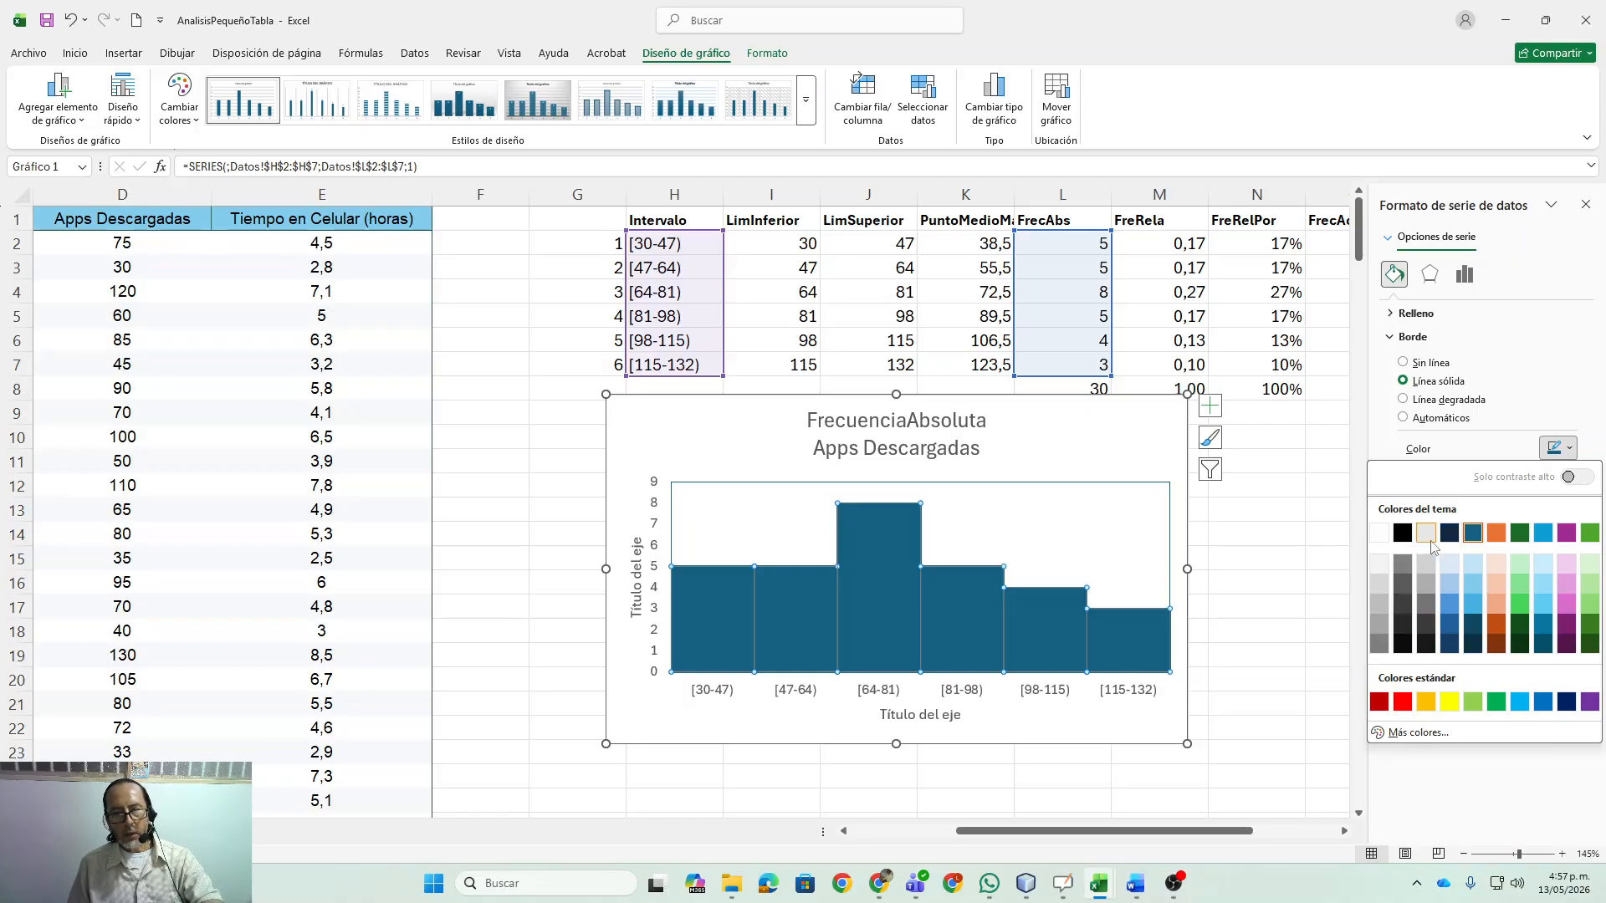
{"action": "left_click", "coordinate": [1379, 532]}
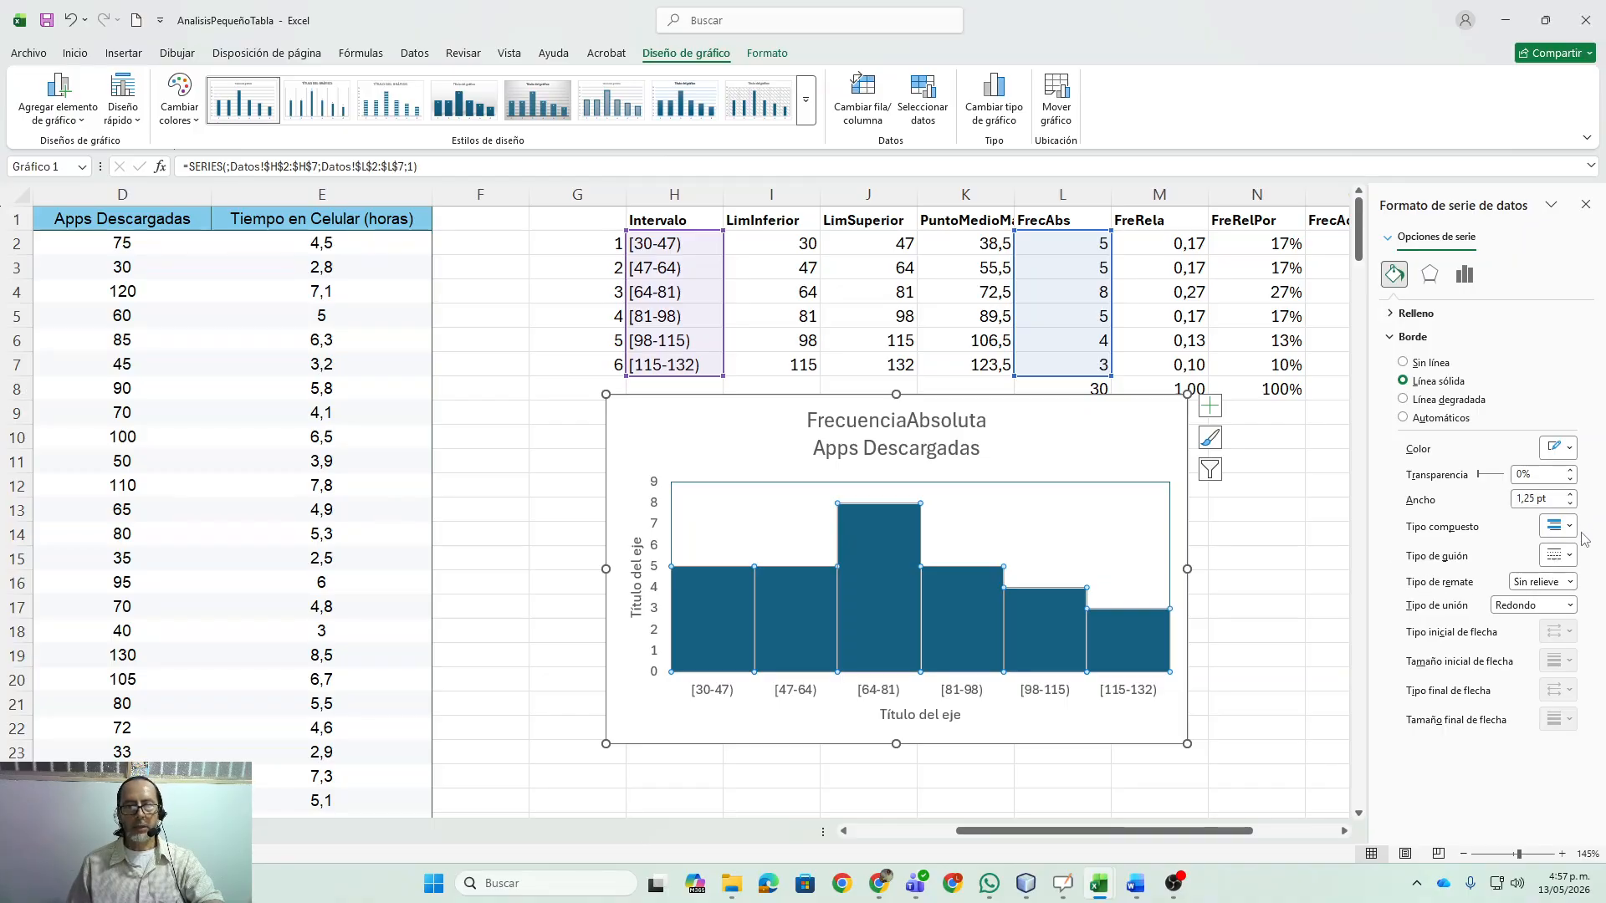
{"action": "left_click", "coordinate": [1570, 494]}
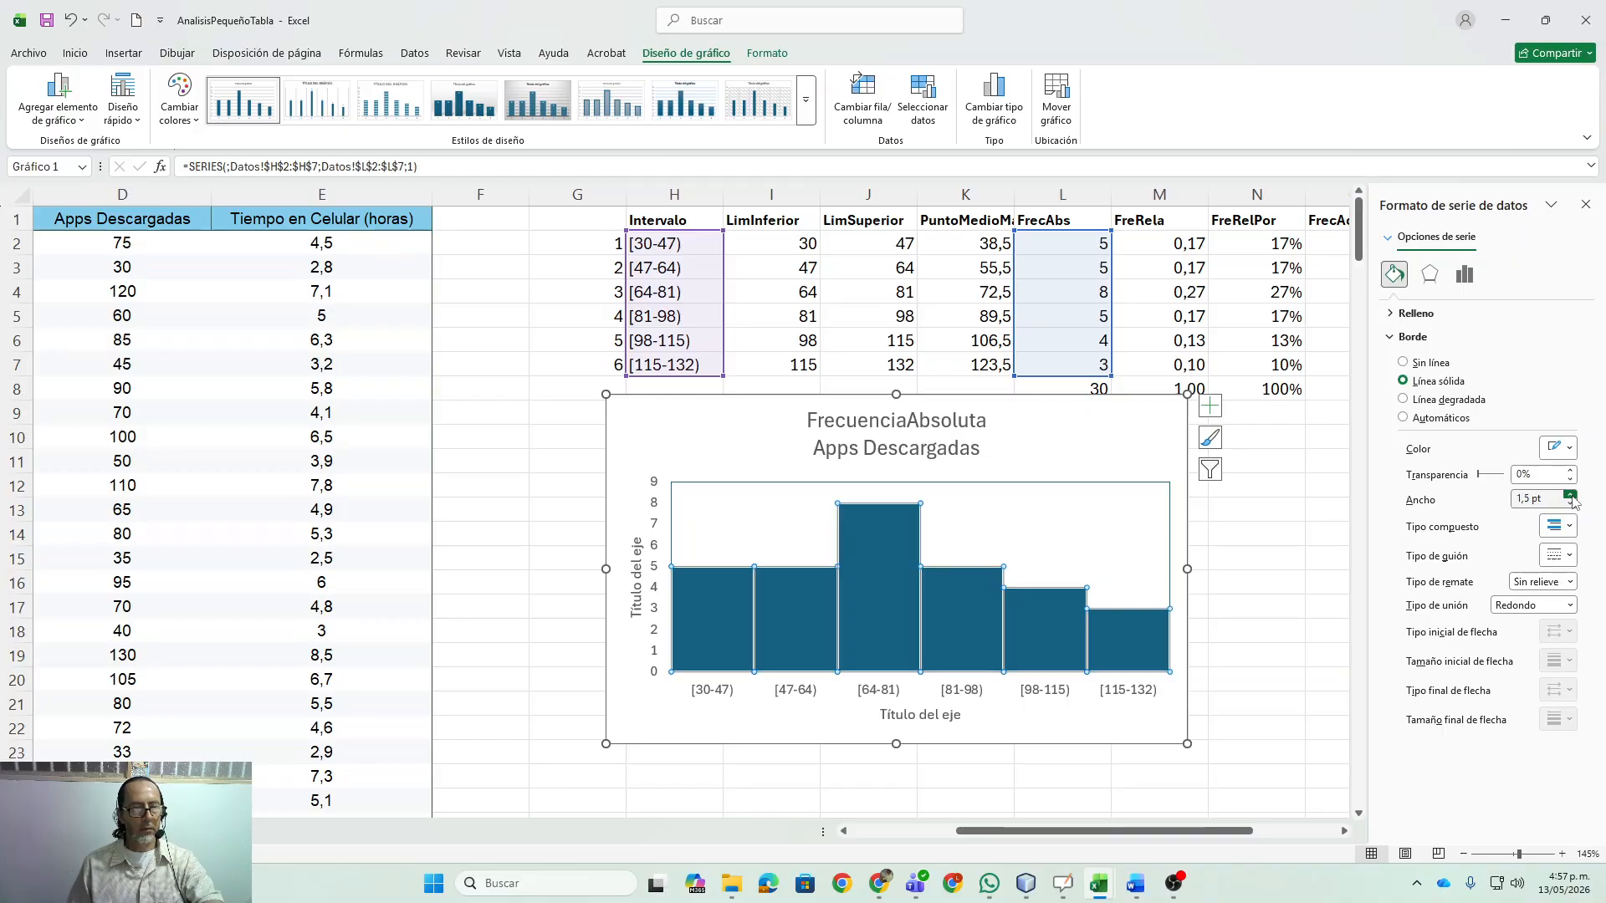
{"action": "left_click", "coordinate": [1571, 495]}
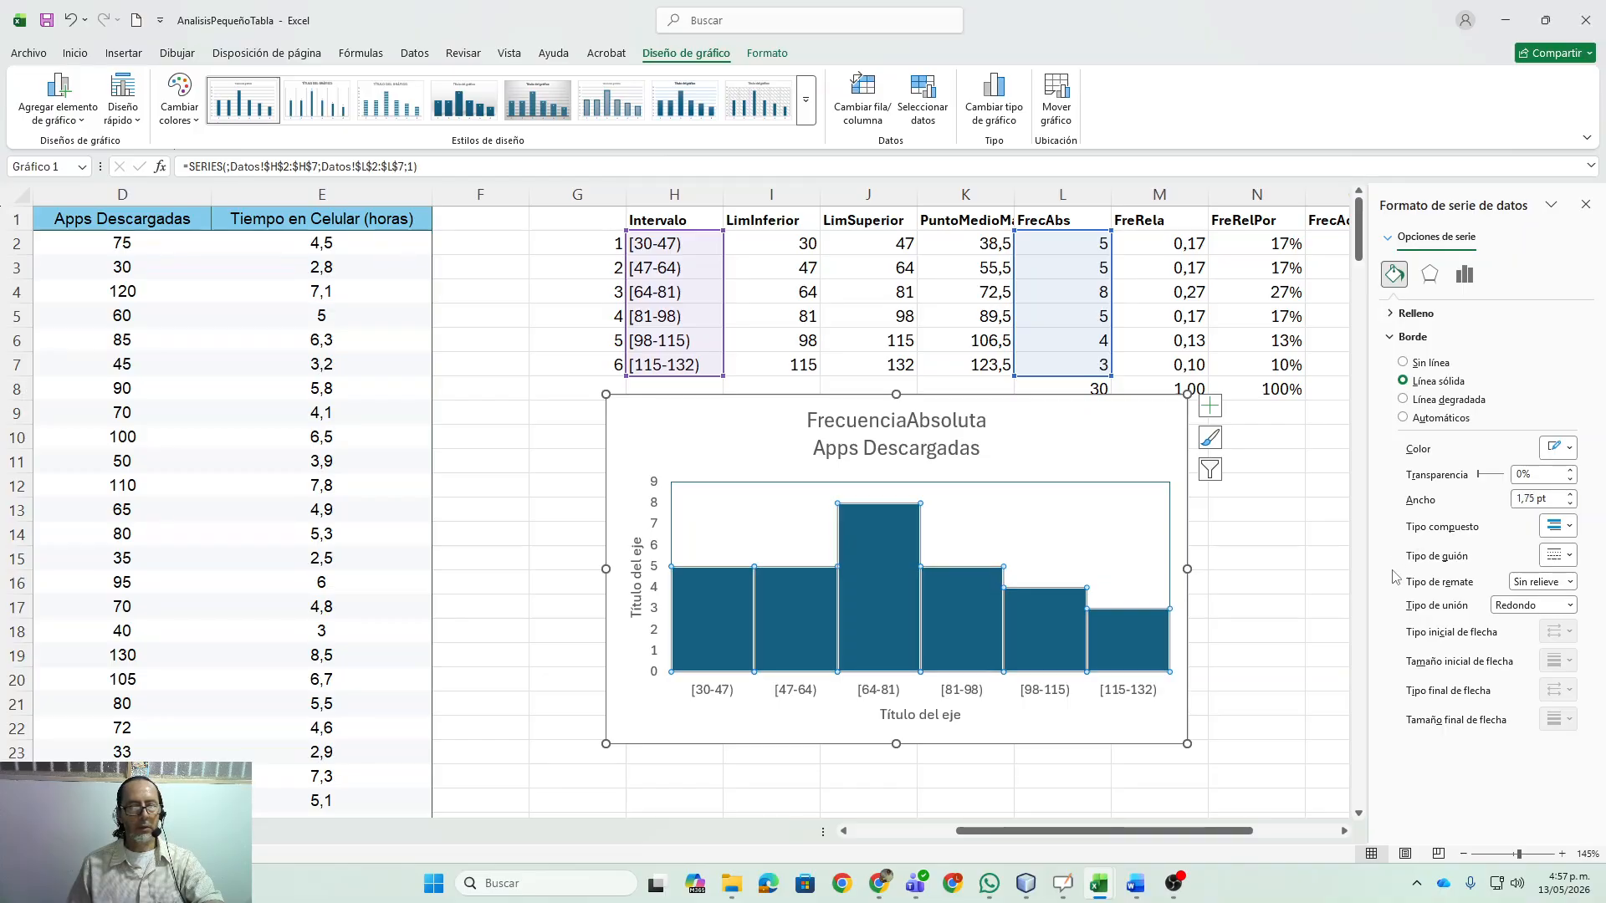
{"action": "left_click", "coordinate": [1100, 465]}
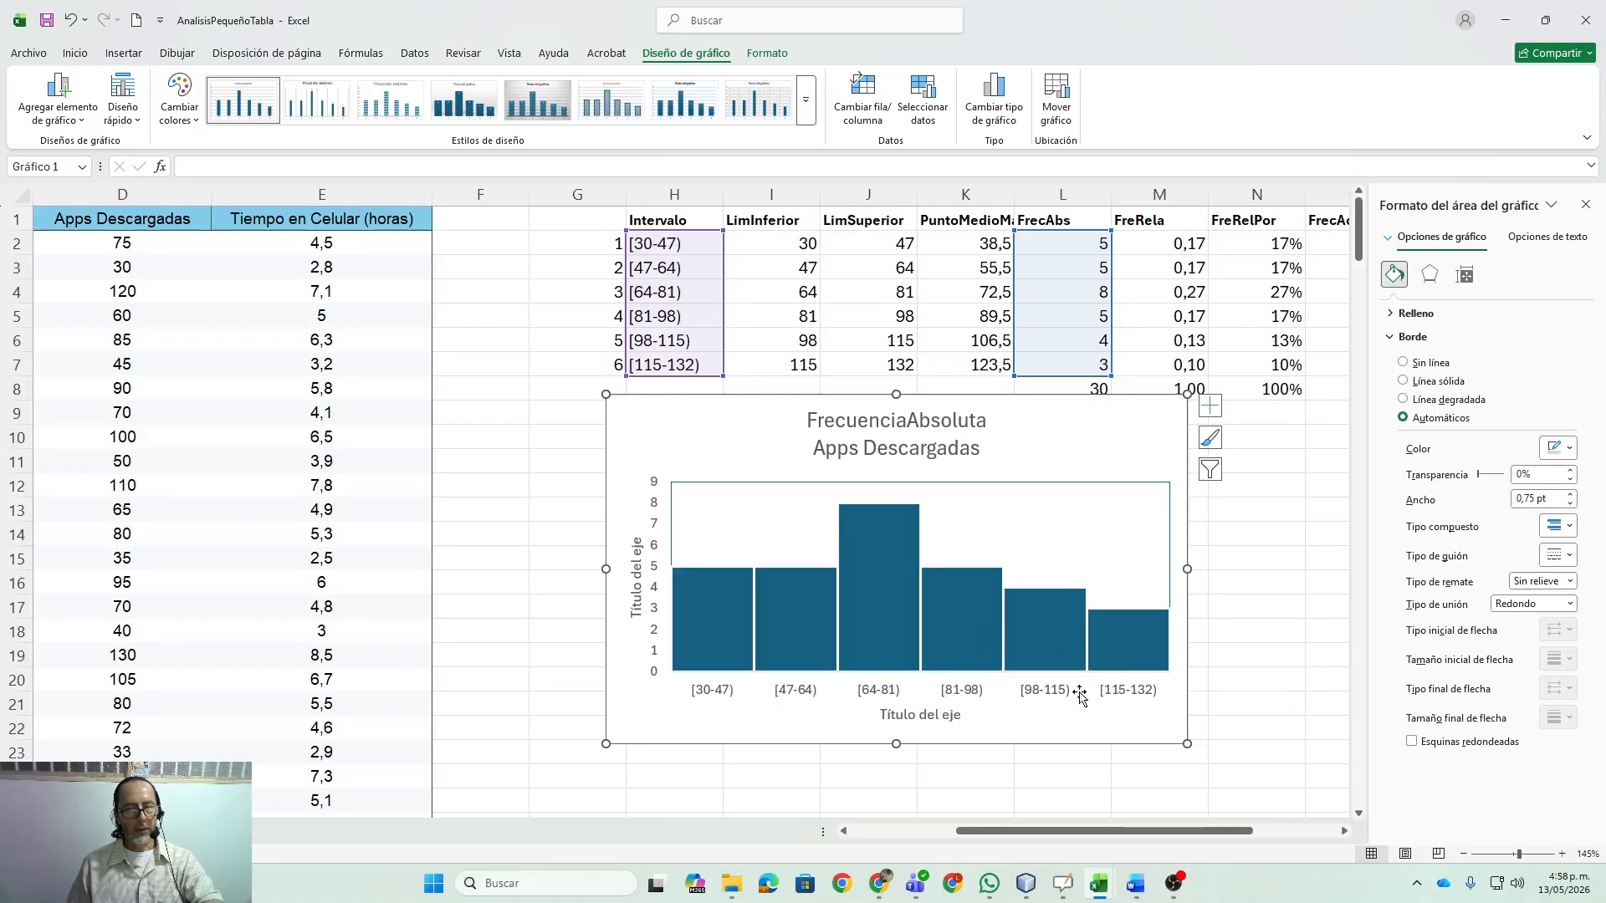
{"action": "left_click", "coordinate": [1251, 600]}
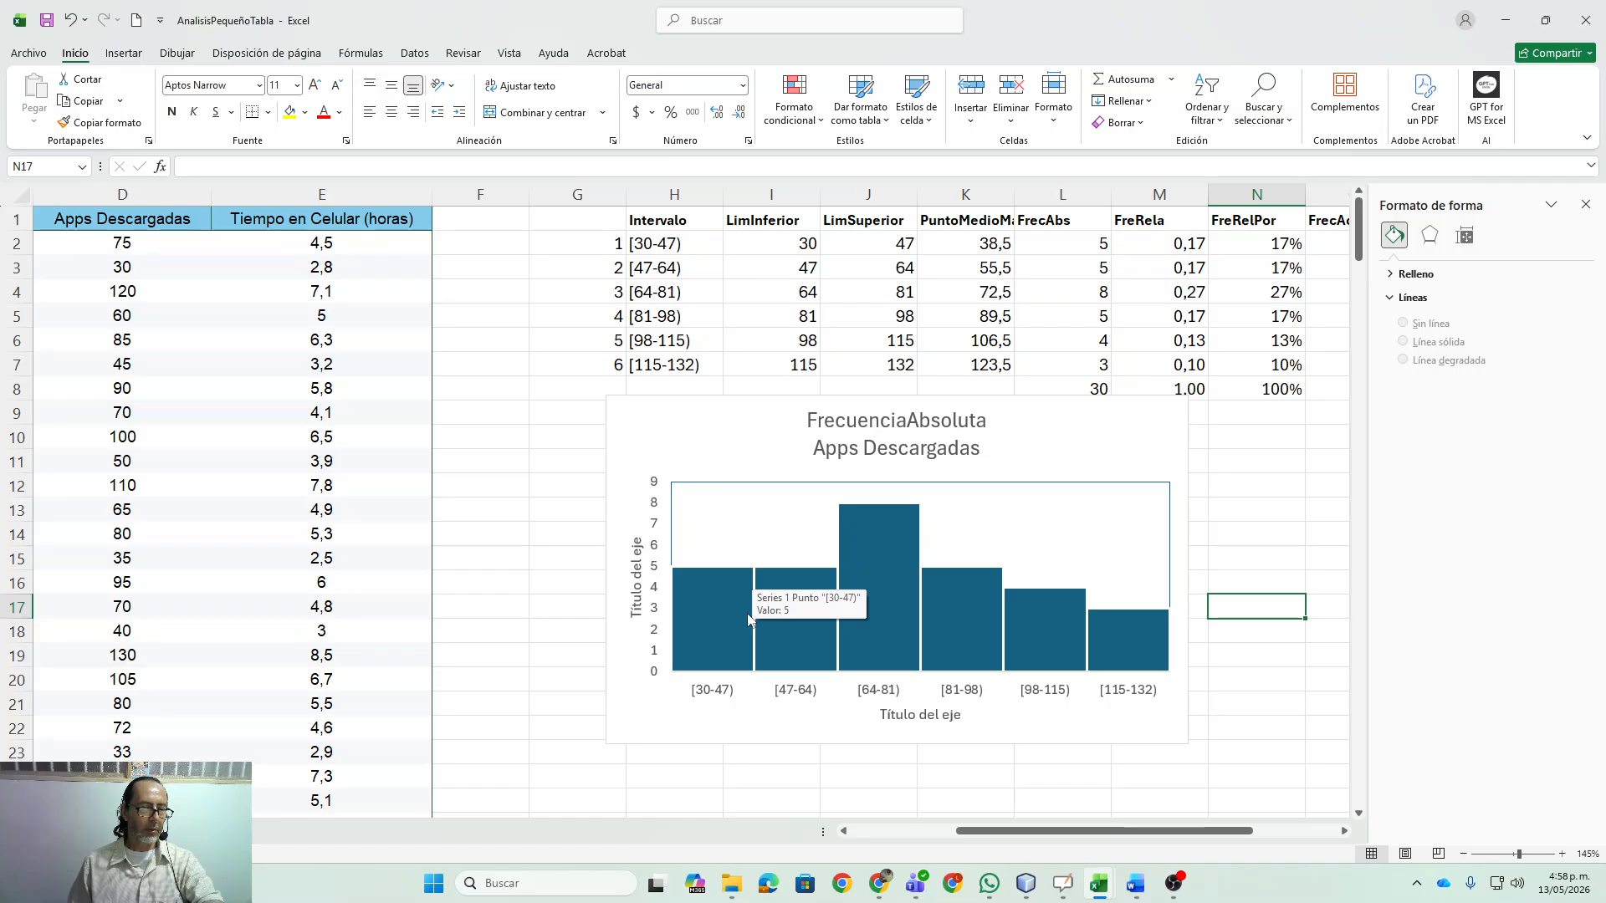
- Reduce the border width of the chart's bars to 1 pt
{"action": "mouse_move", "coordinate": [1068, 623]}
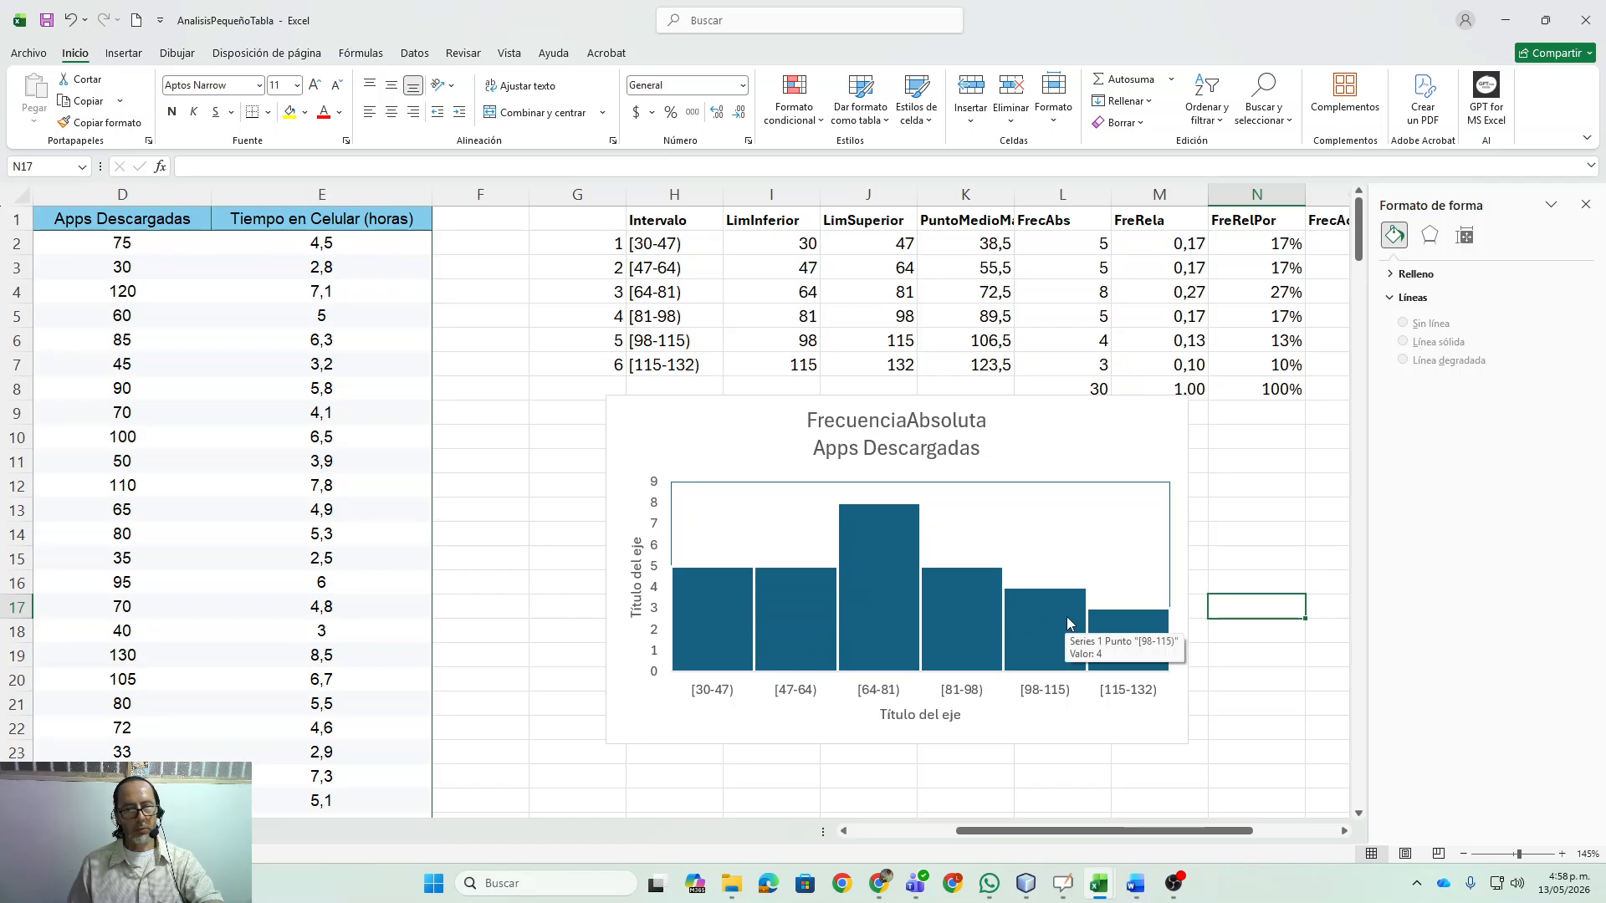
{"action": "left_click", "coordinate": [1068, 618]}
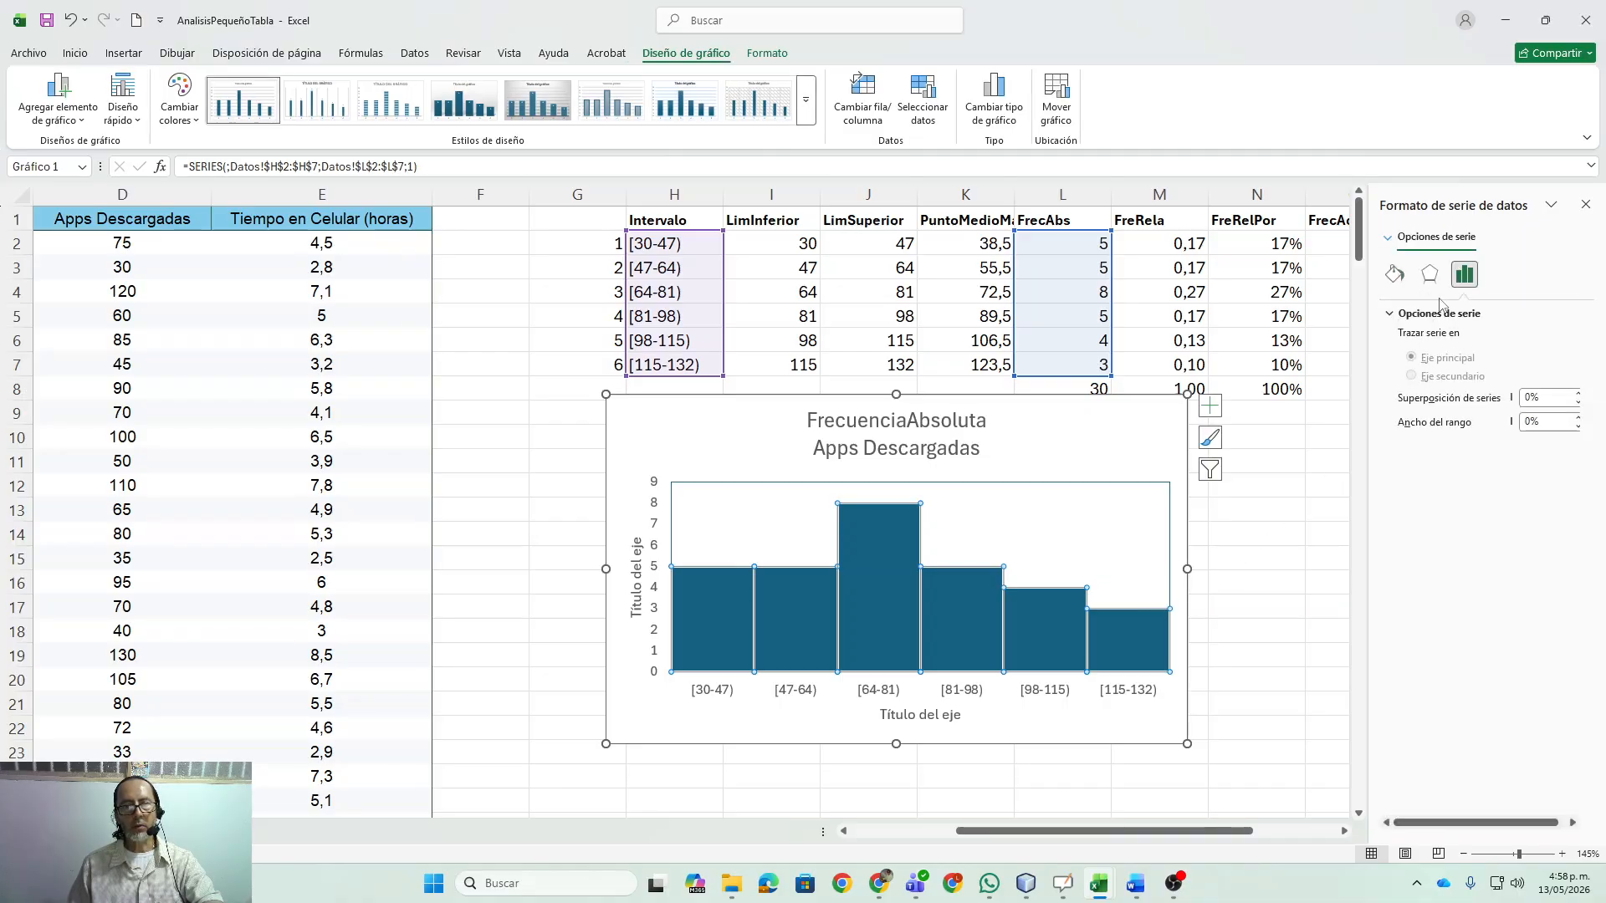
{"action": "left_click", "coordinate": [1402, 283]}
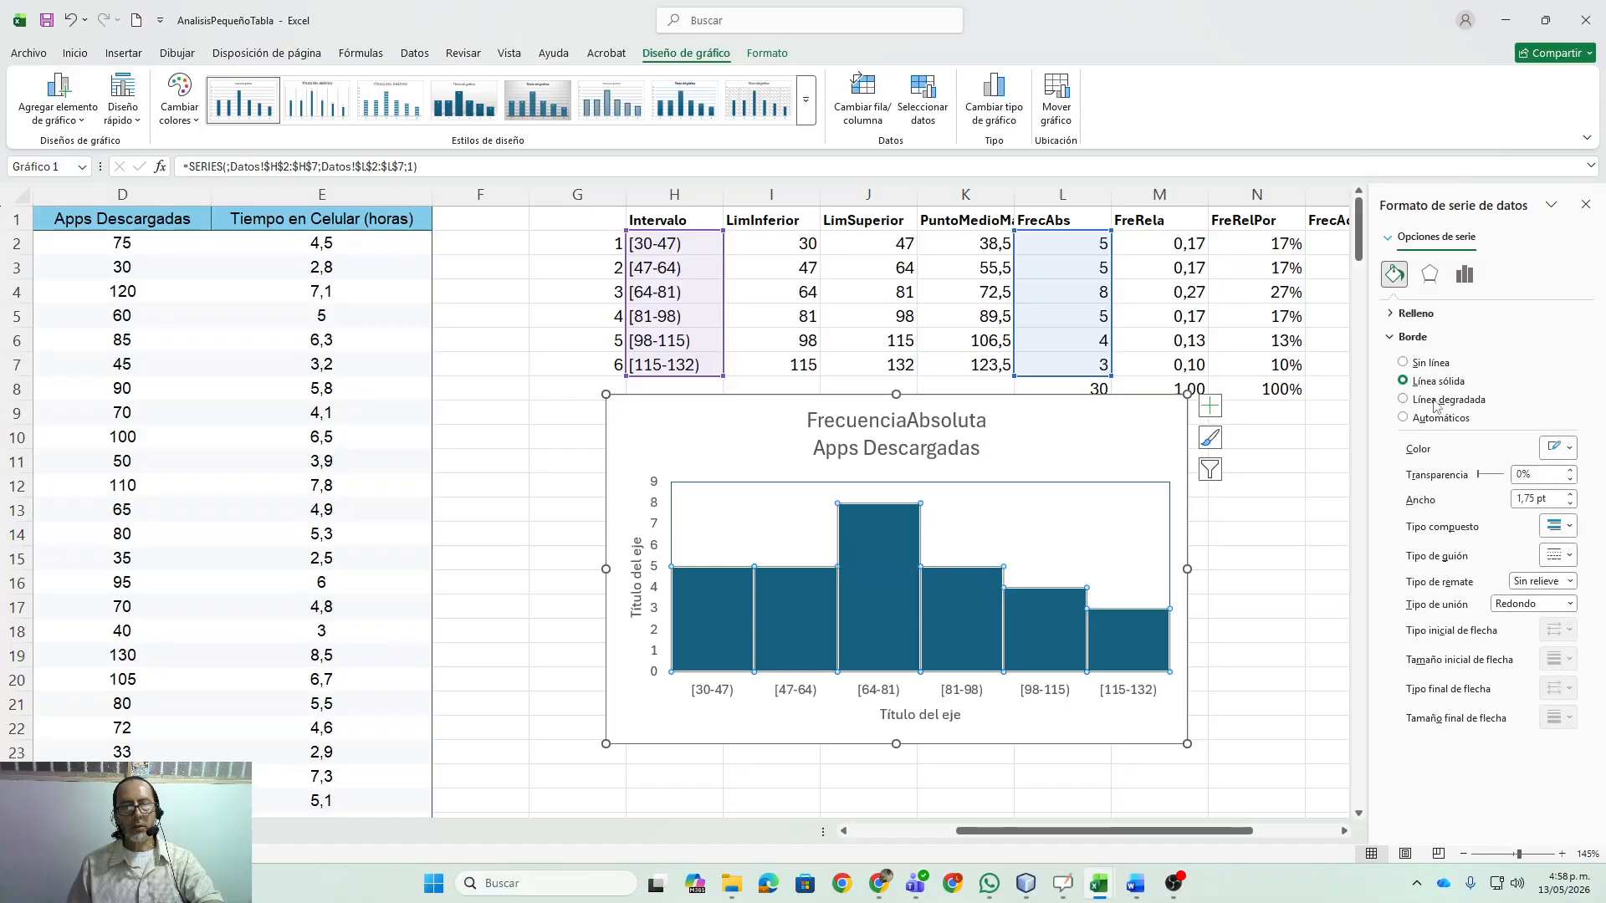
{"action": "left_click", "coordinate": [1570, 504]}
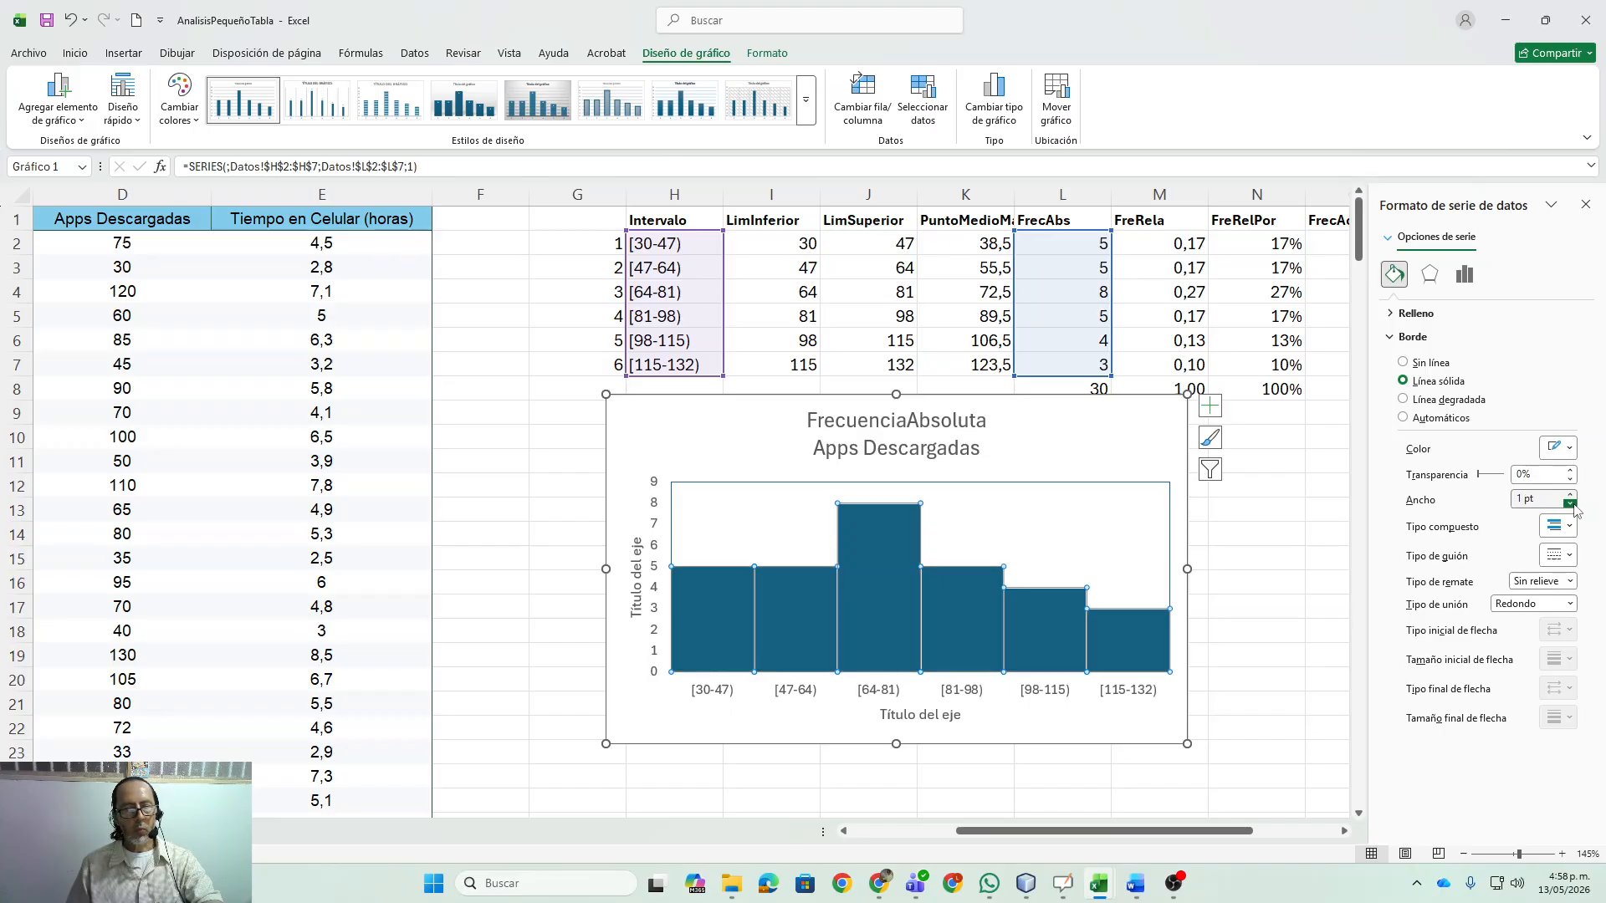
{"action": "left_click", "coordinate": [1570, 504]}
{"action": "left_click", "coordinate": [1243, 562]}
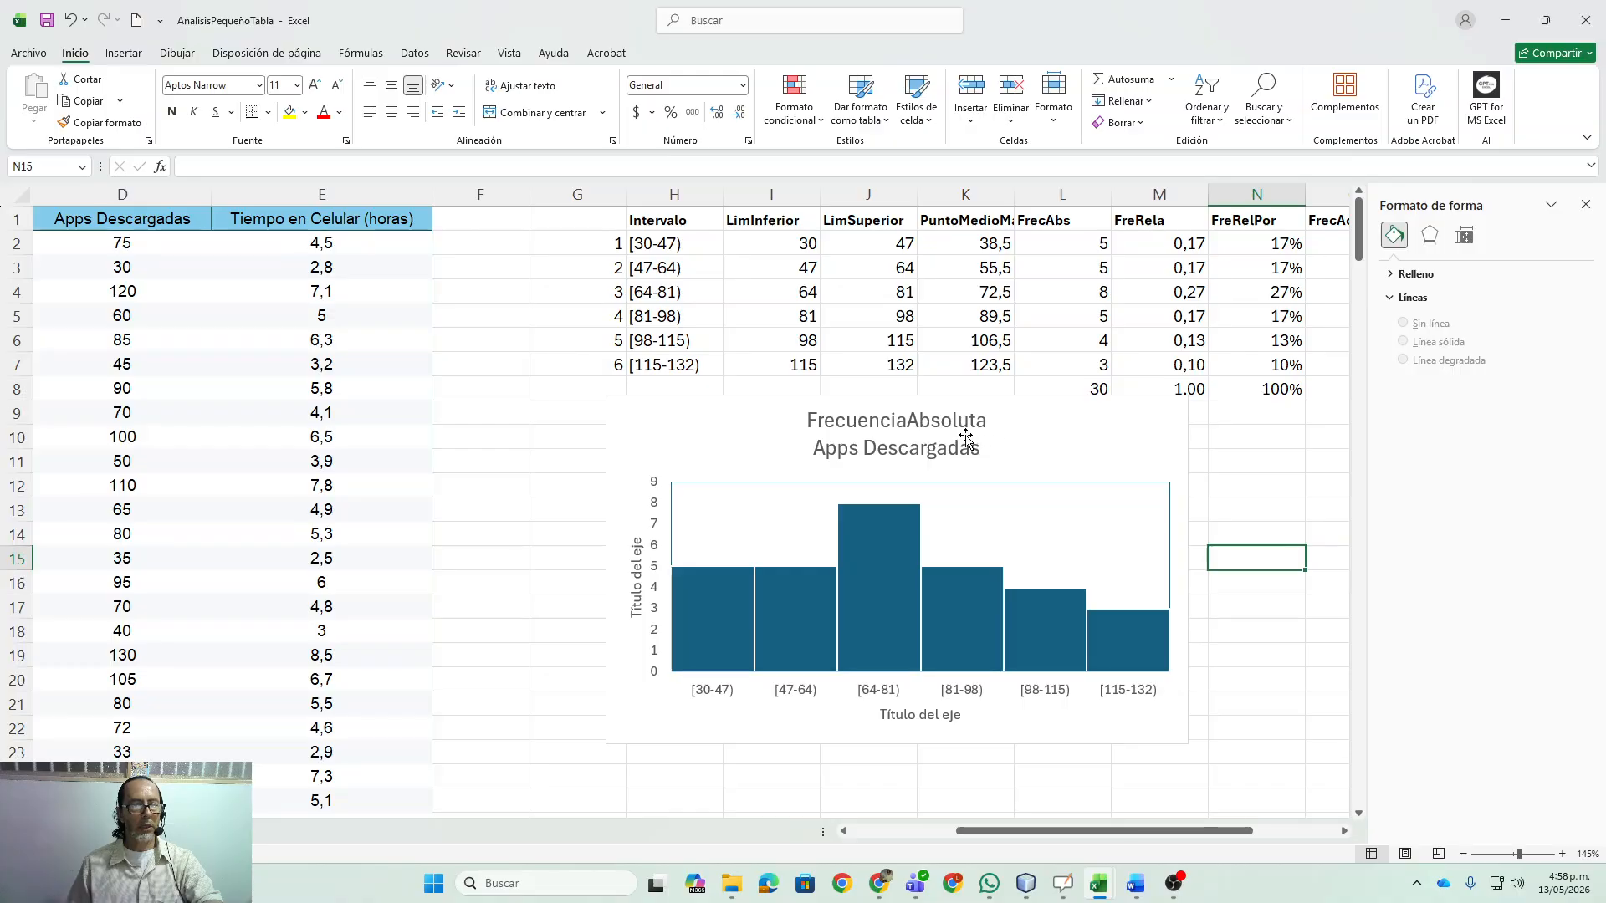
- Insert a space in the first line of the chart title so it reads Frecuencia Absoluta
{"action": "left_click", "coordinate": [913, 419]}
{"action": "left_click", "coordinate": [910, 419]}
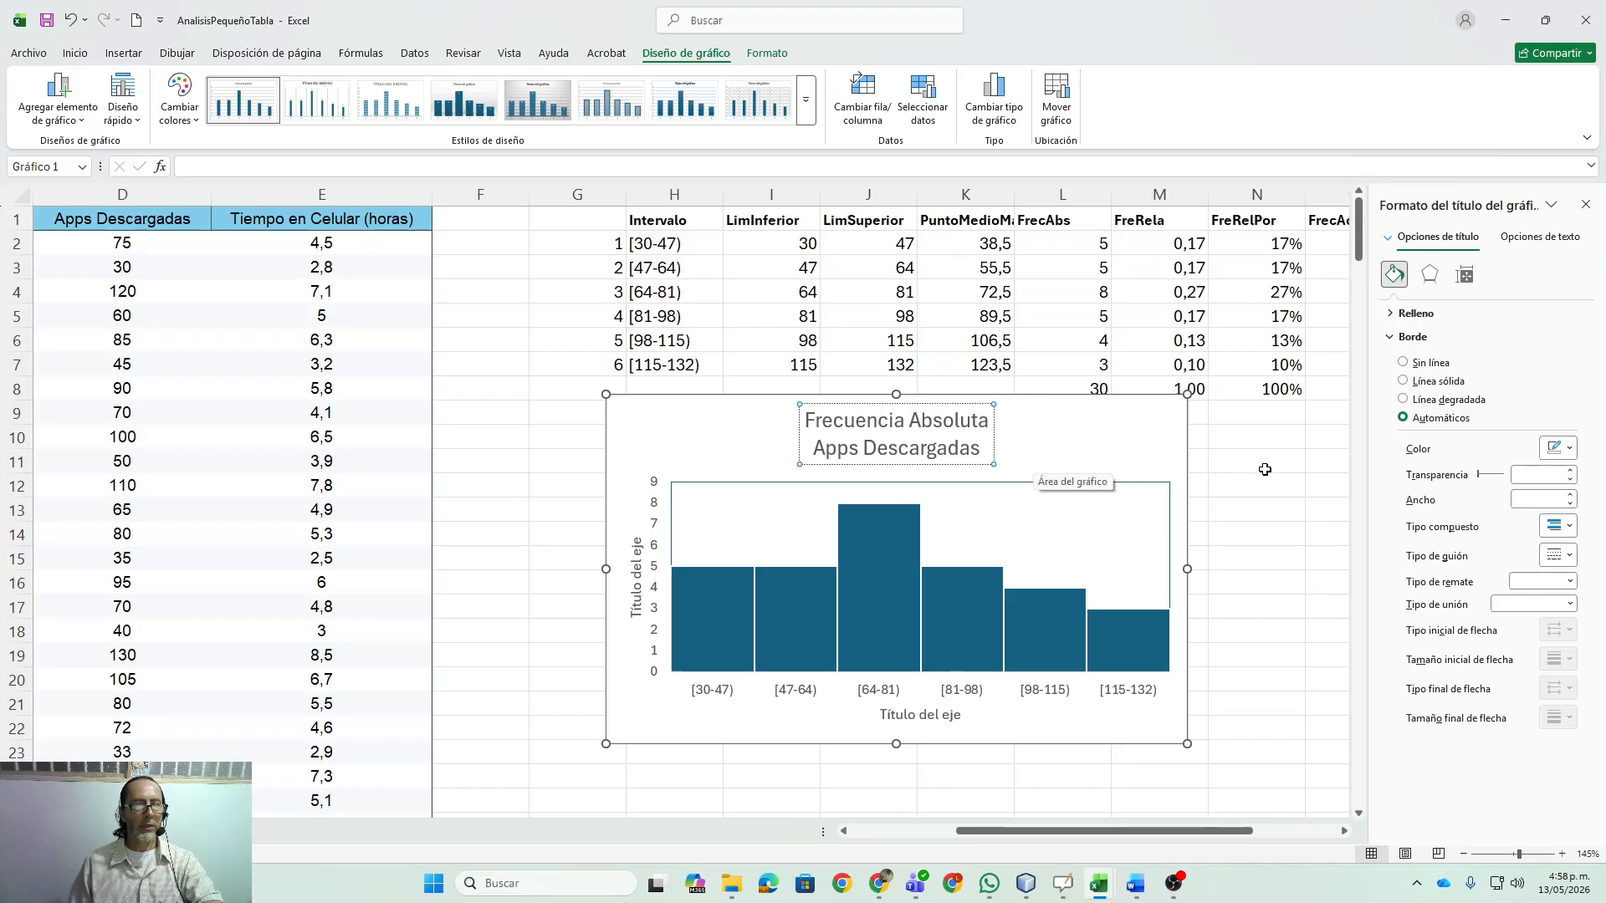
{"action": "left_click", "coordinate": [1296, 482]}
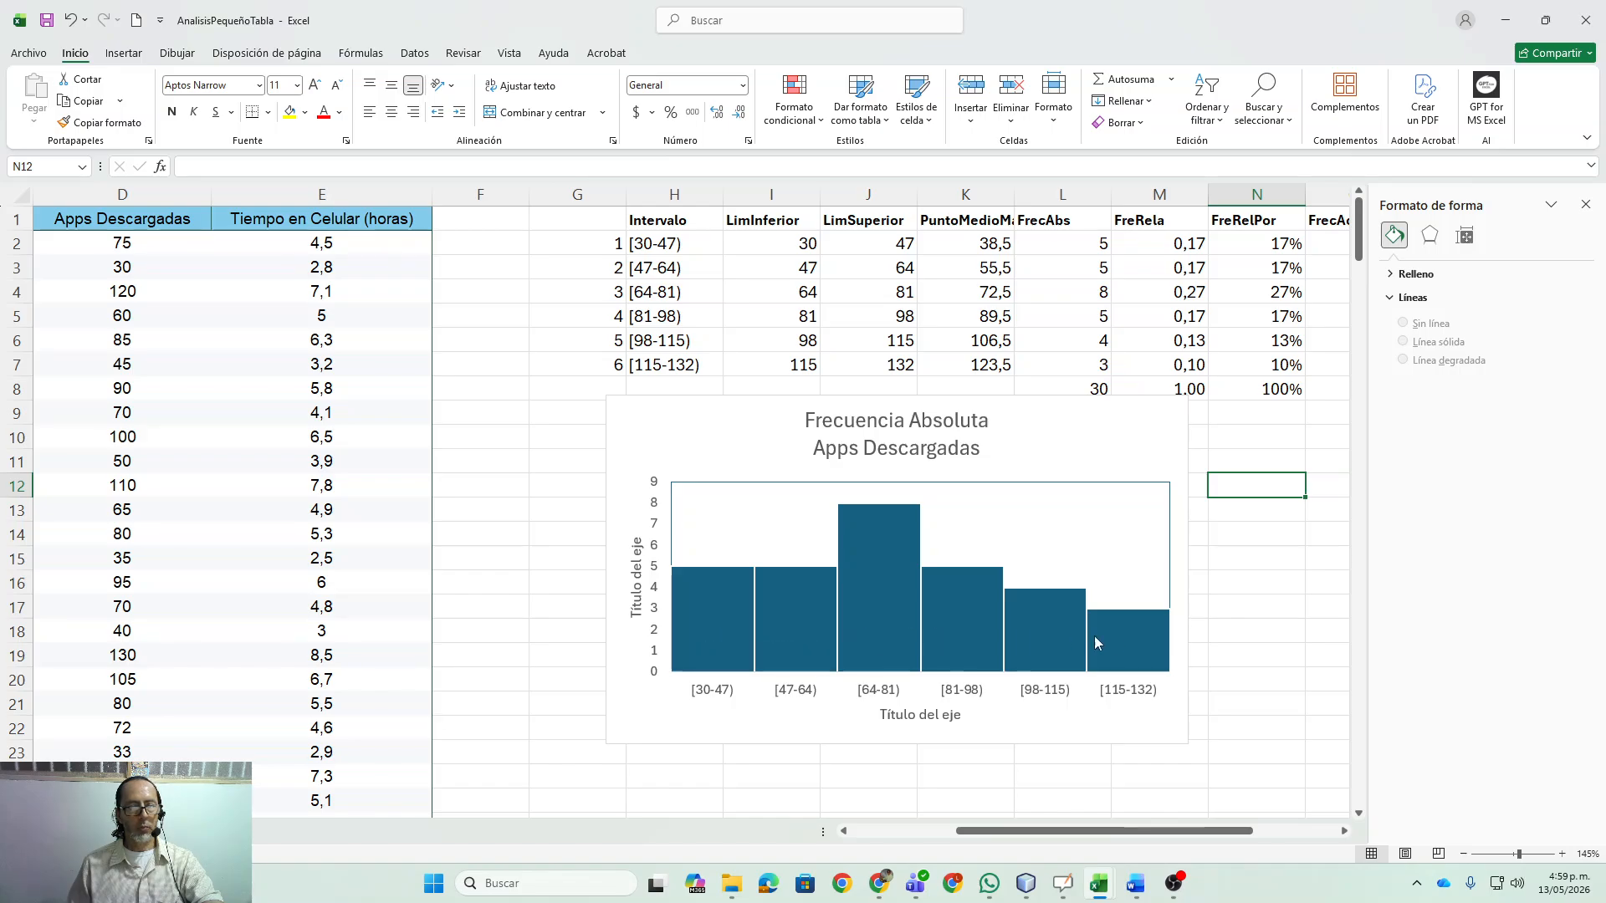
- Replace the horizontal axis title's placeholder text with Cantidad
{"action": "mouse_move", "coordinate": [977, 637]}
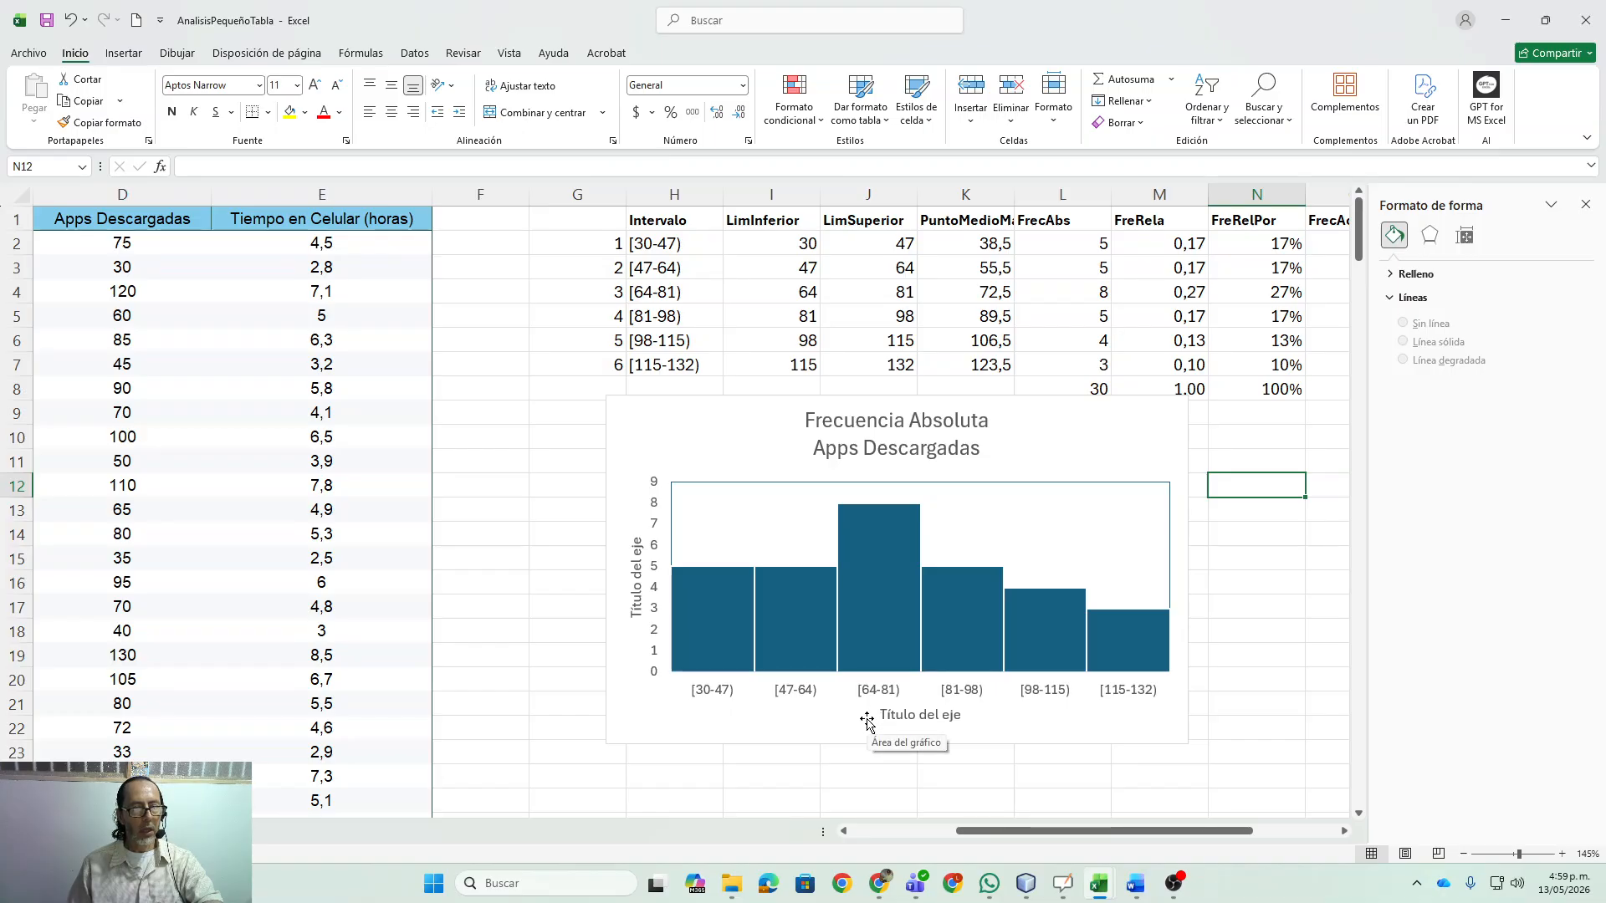
{"action": "double_click", "coordinate": [911, 721]}
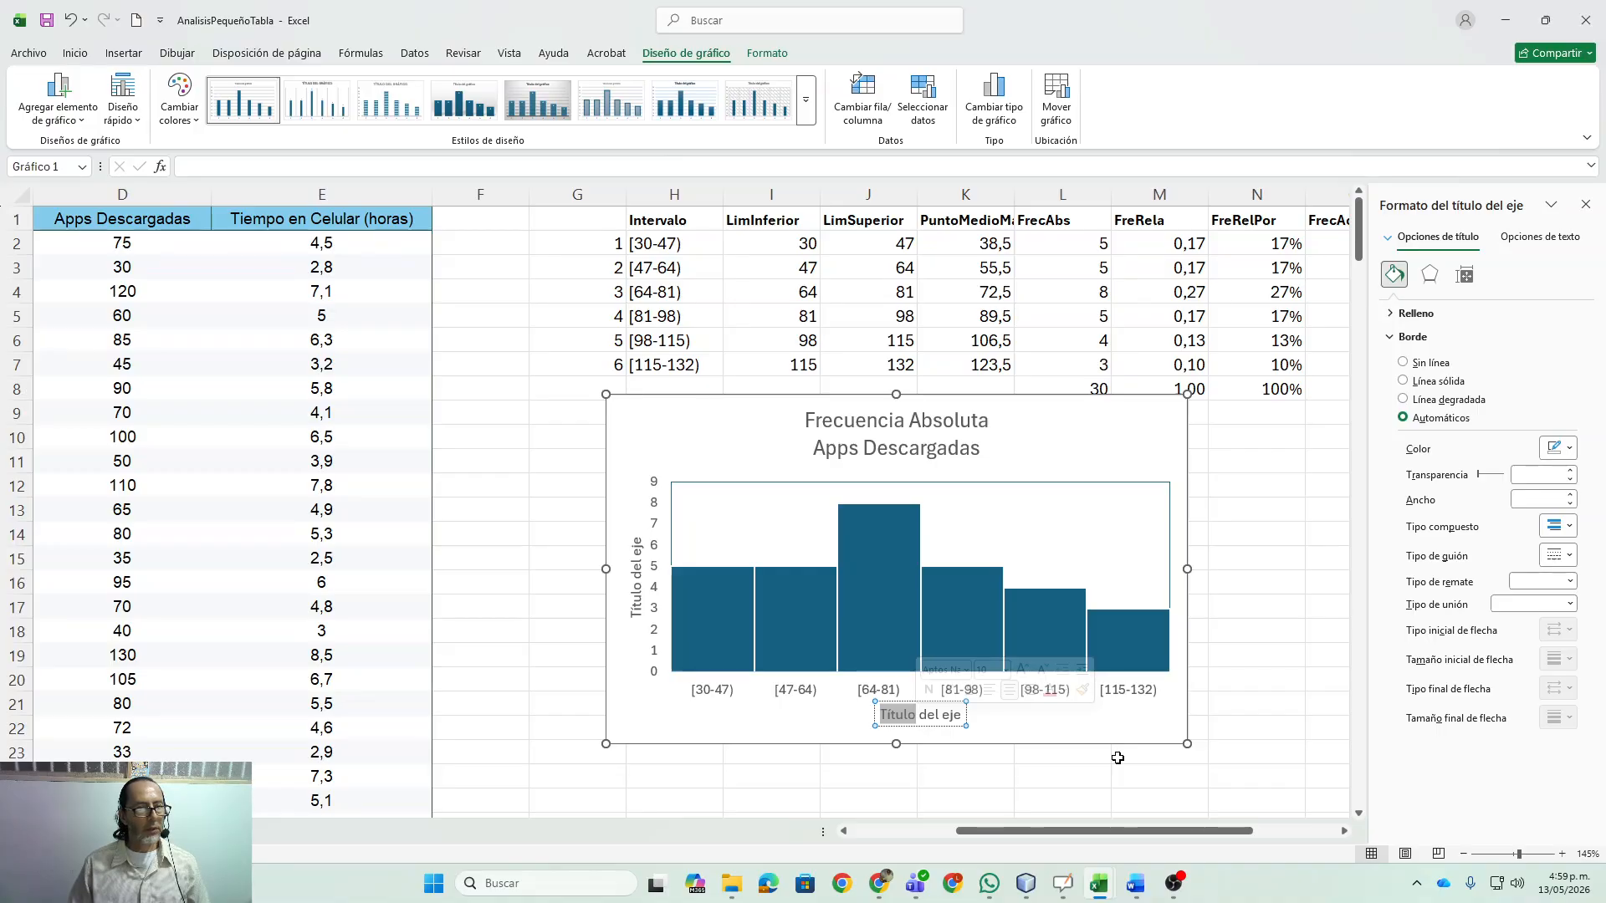
{"action": "key", "text": "Delete"}
{"action": "key", "text": "Delete"}
{"action": "key", "text": "Delete"}
{"action": "key", "text": "Delete"}
{"action": "key", "text": "Delete"}
{"action": "key", "text": "Delete"}
{"action": "key", "text": "Delete"}
{"action": "key", "text": "Delete"}
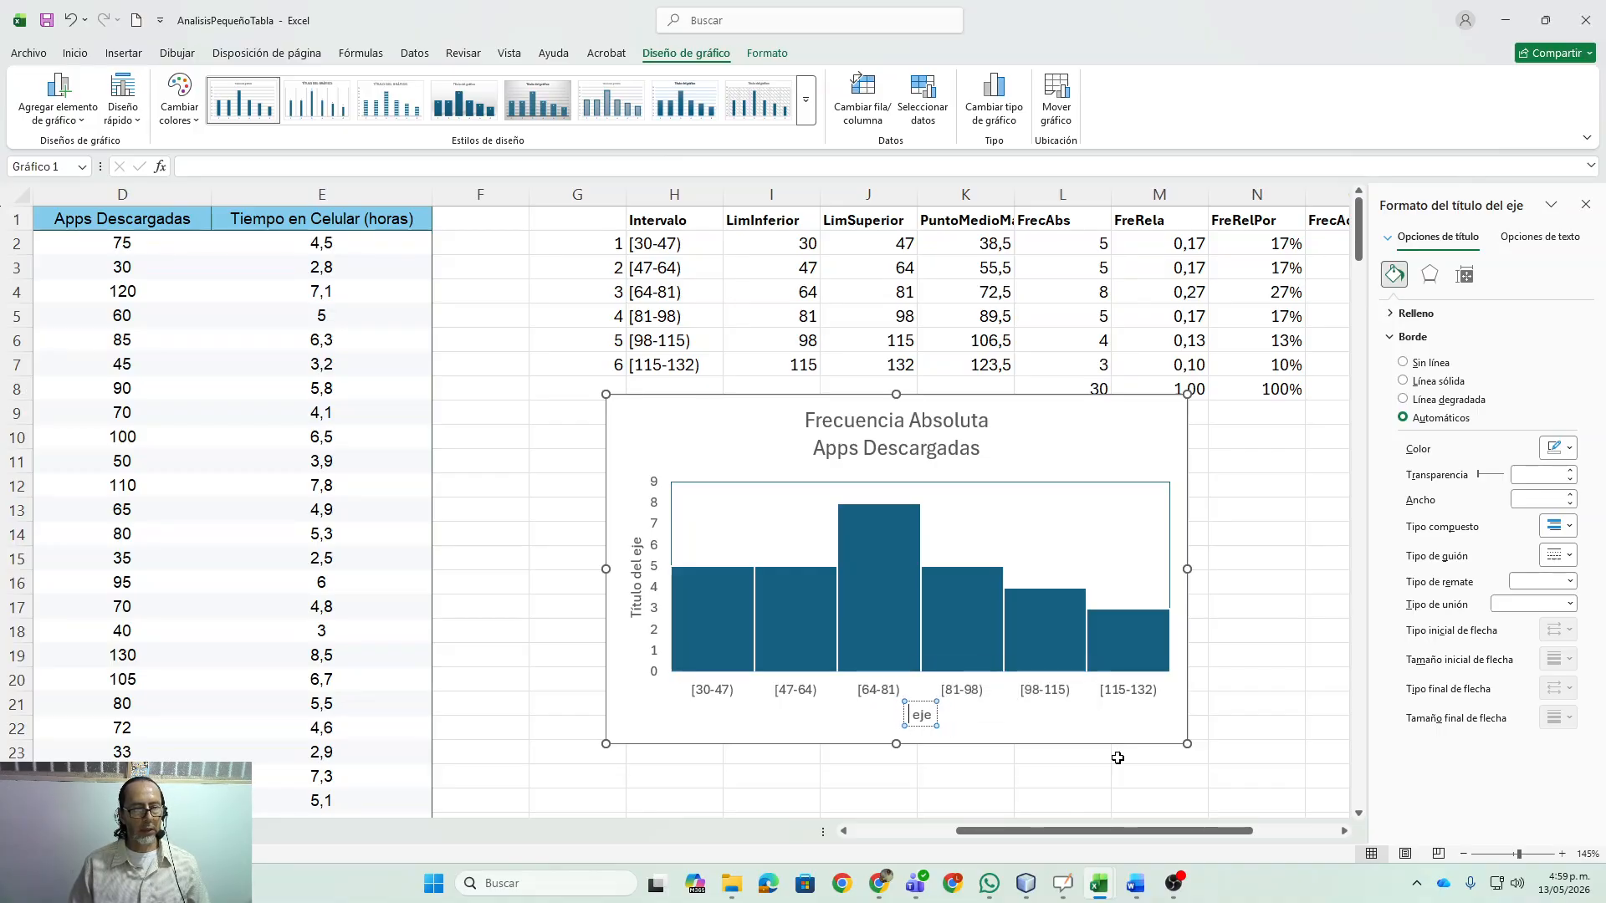
{"action": "key", "text": "Delete"}
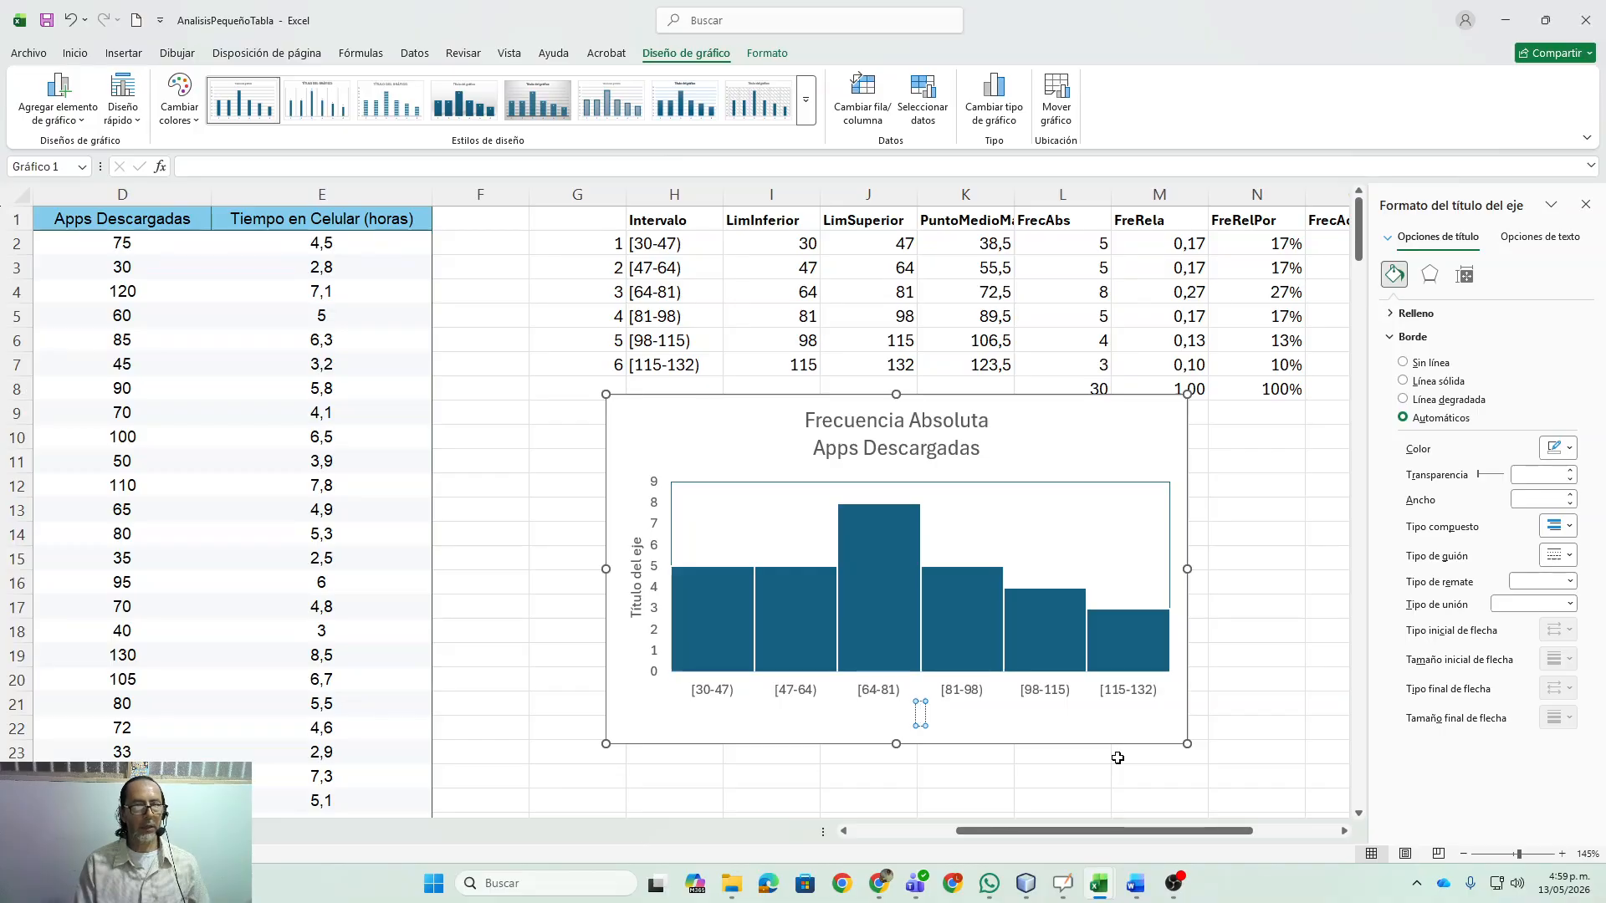
{"action": "type", "text": "Cantidad"}
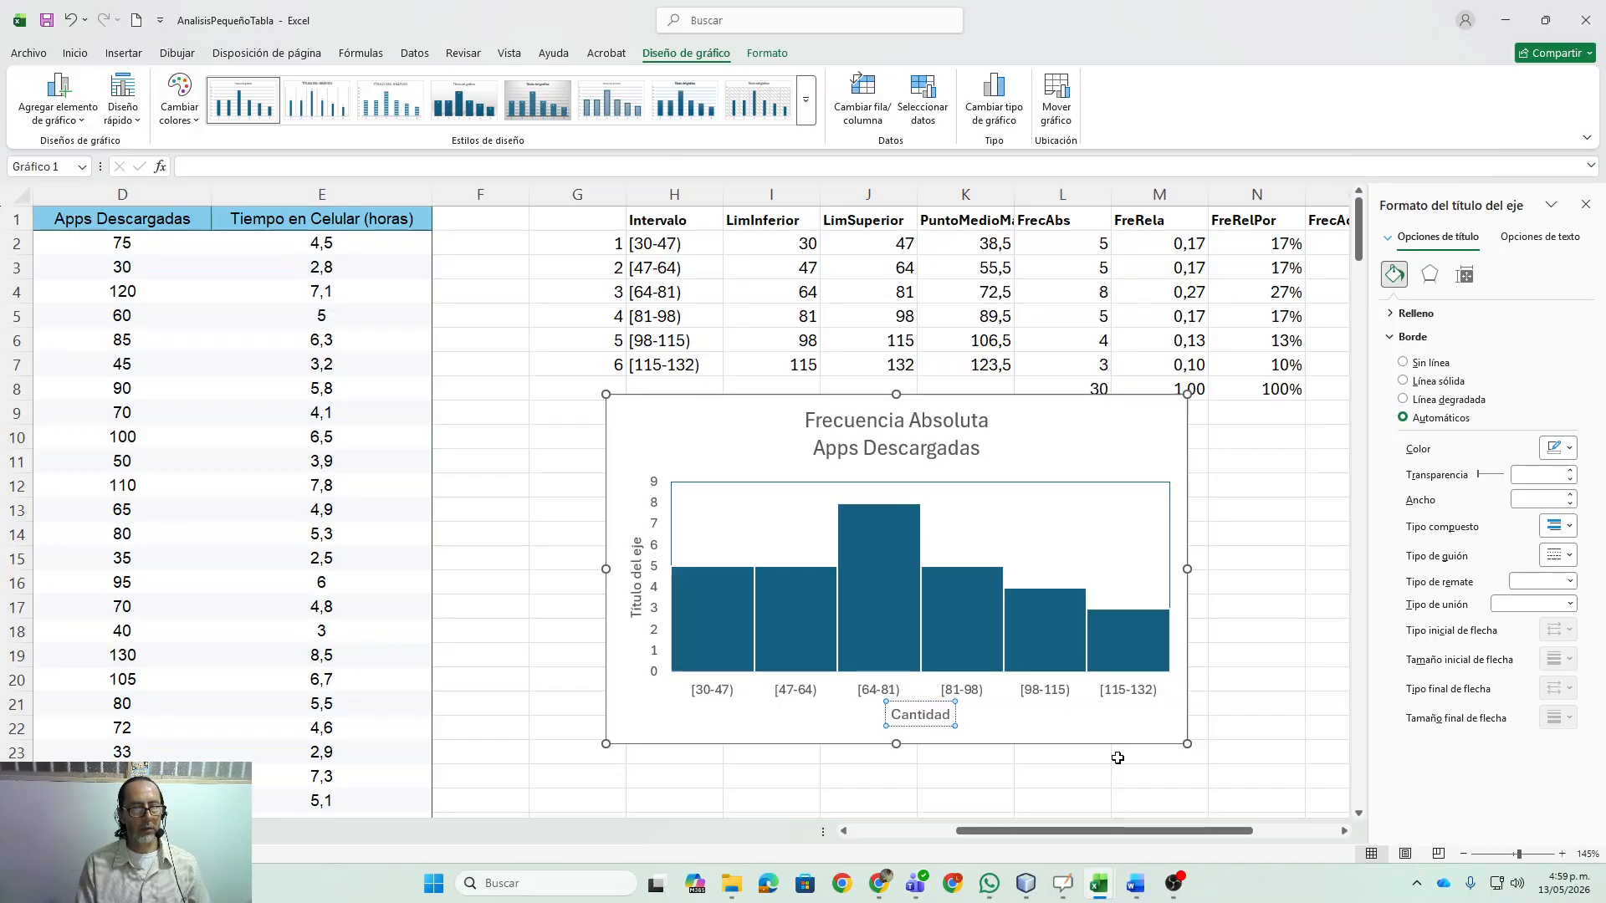
- Extend the horizontal axis title so it reads Cantidad De Apps Descargadas
{"action": "type", "text": " D"}
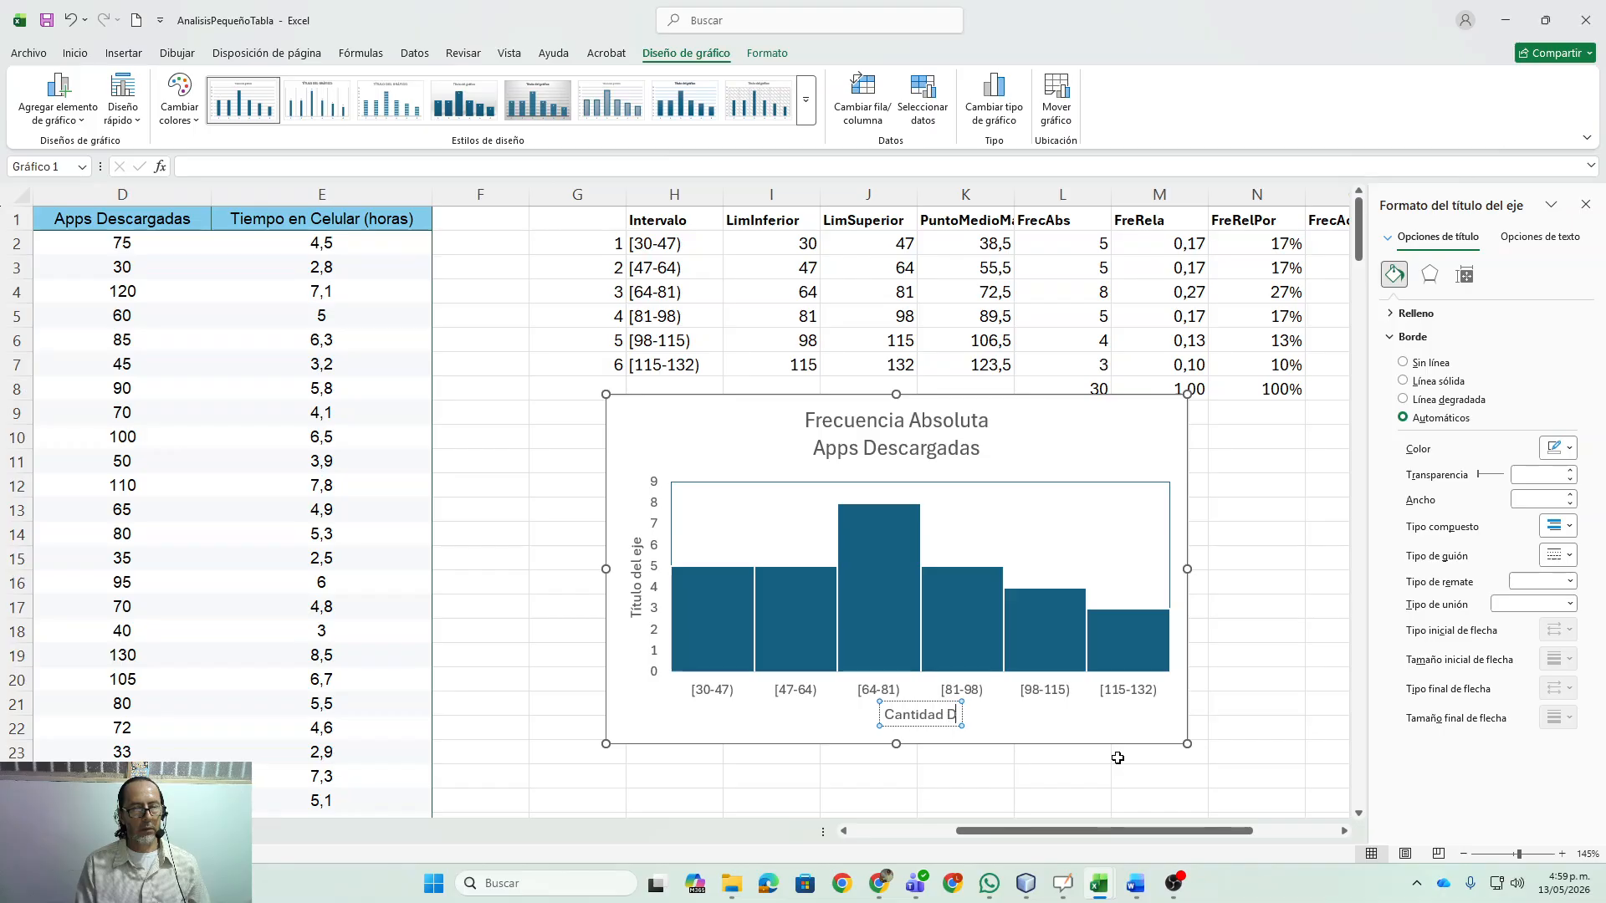
{"action": "type", "text": "e App"}
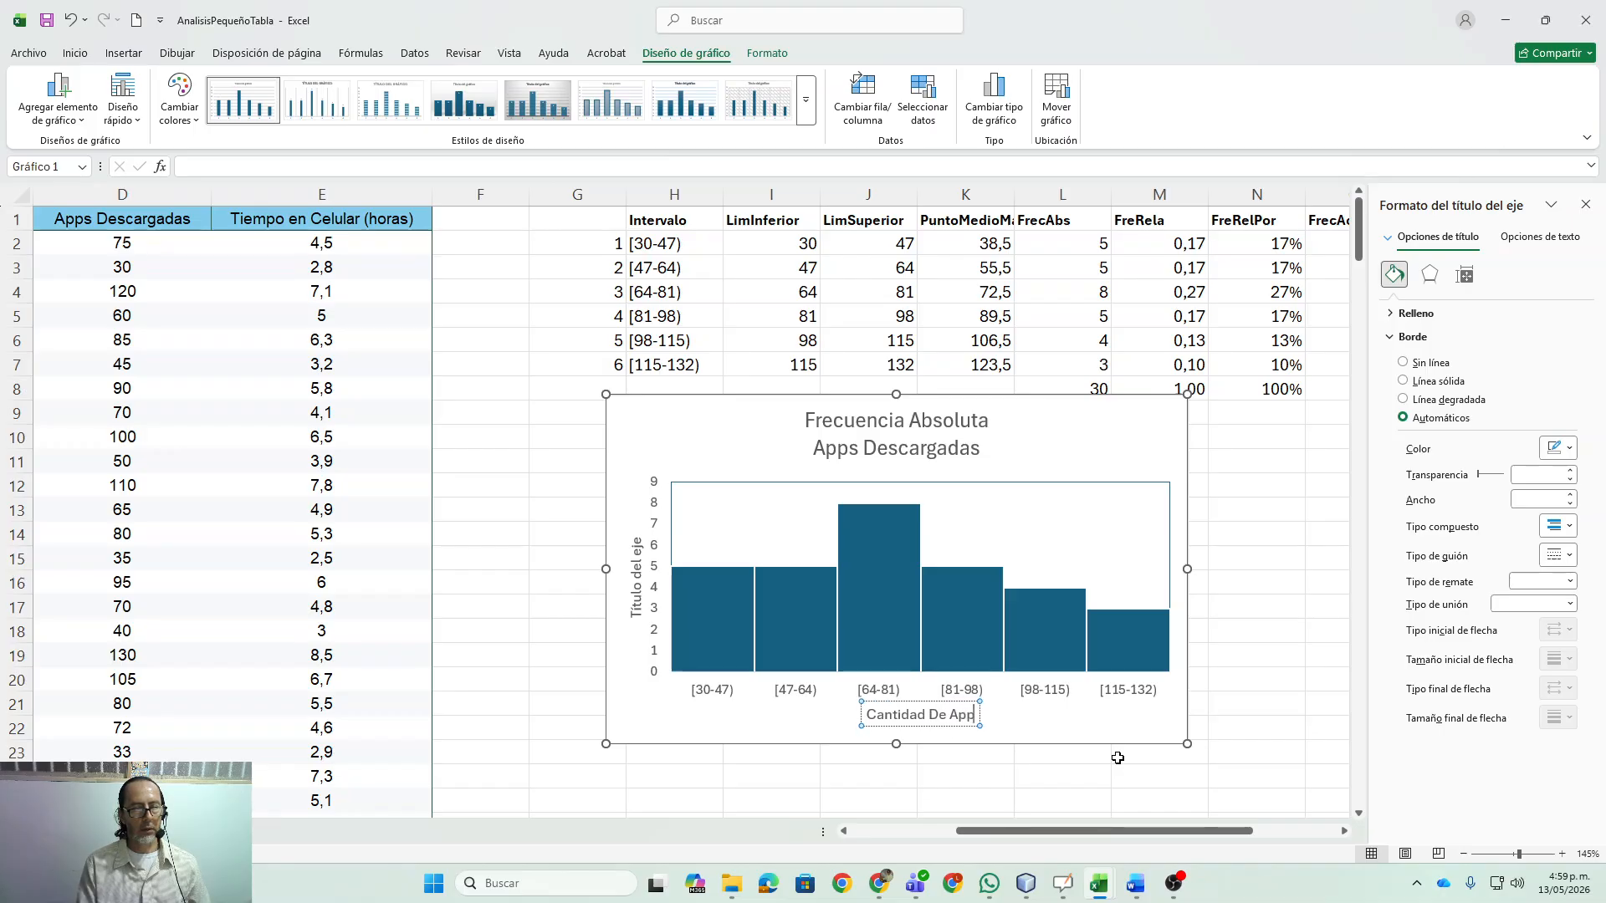
{"action": "type", "text": "s Descargar"}
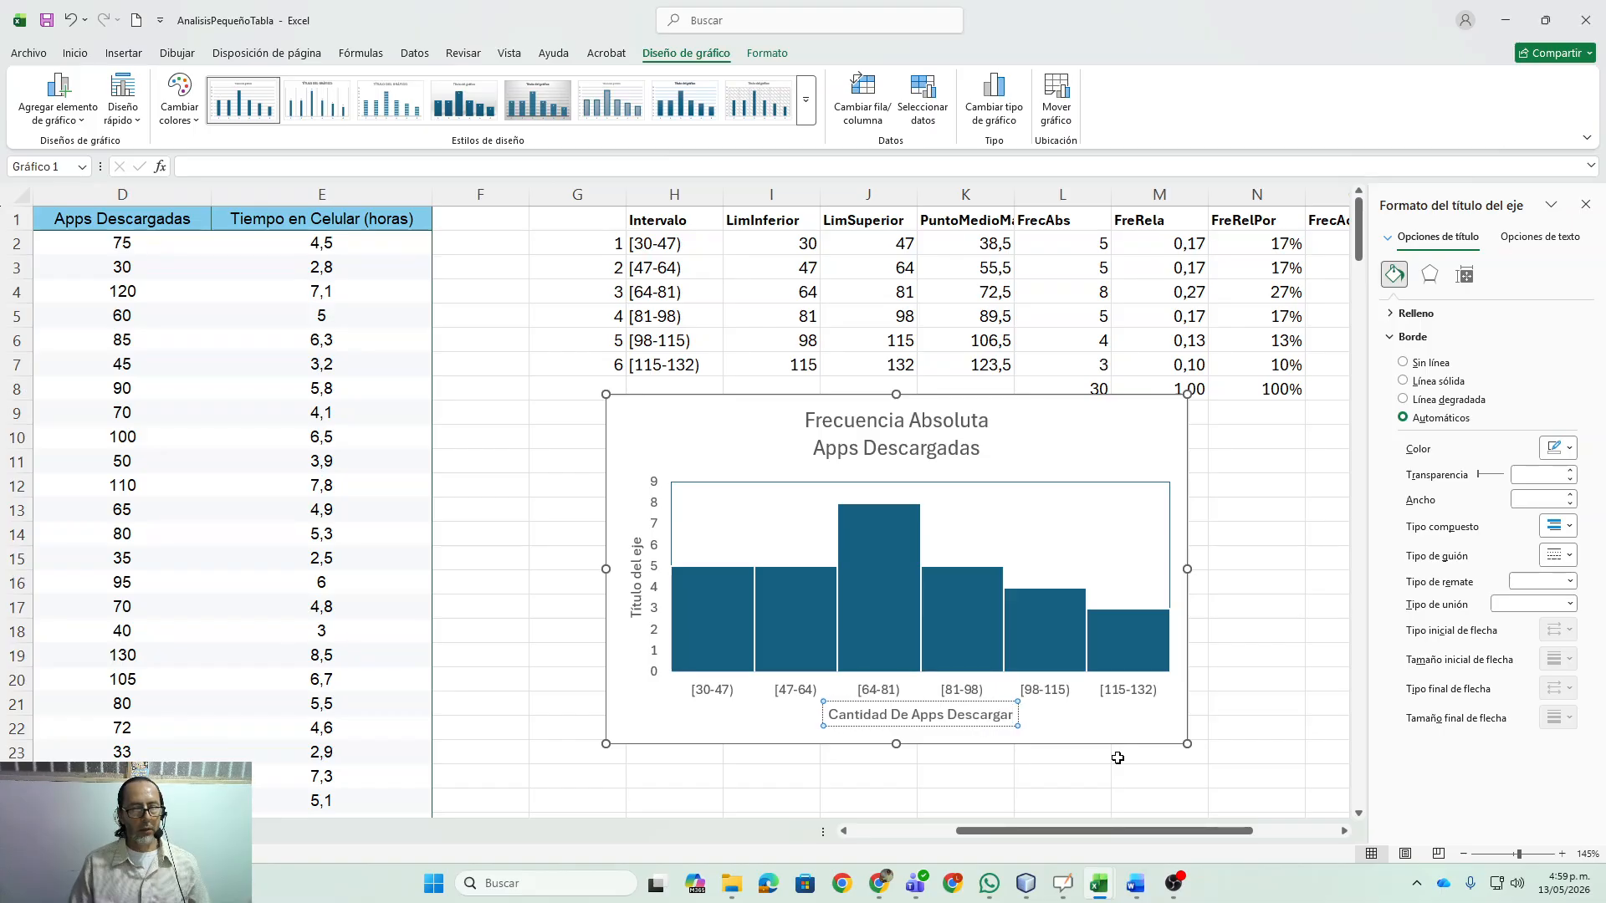
{"action": "key", "text": "BackSpace"}
{"action": "type", "text": "das"}
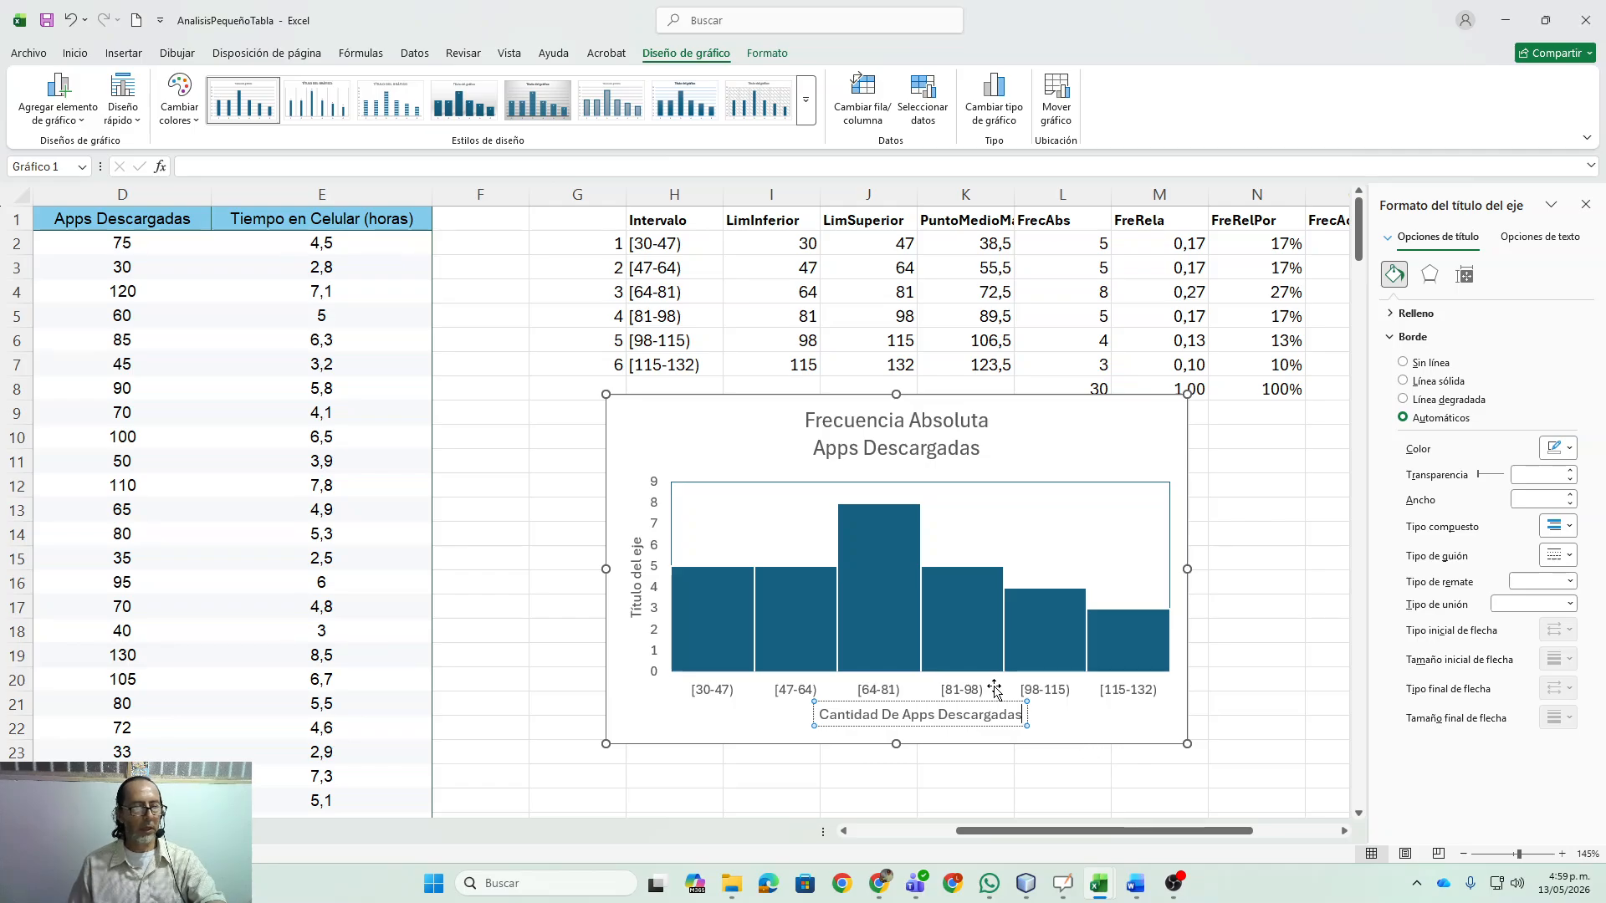
- Replace the vertical axis title's placeholder text with Frecuencia and close the chart formatting pane
{"action": "left_click", "coordinate": [638, 575]}
{"action": "double_click", "coordinate": [637, 572]}
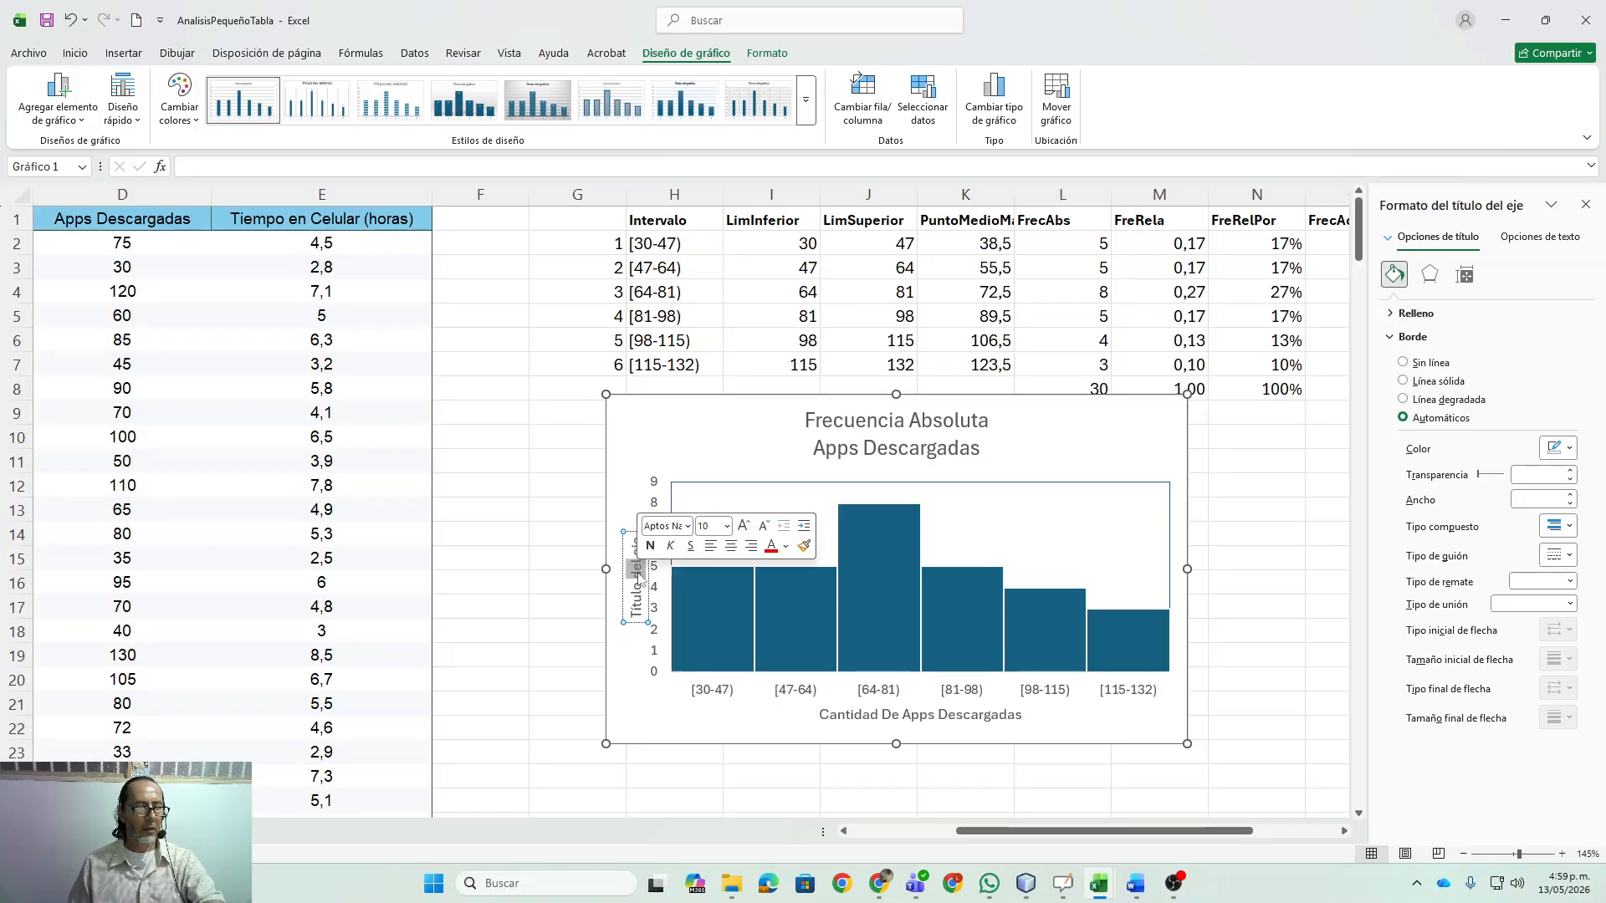
{"action": "key", "text": "BackSpace"}
{"action": "key", "text": "BackSpace"}
{"action": "key", "text": "BackSpace"}
{"action": "key", "text": "BackSpace"}
{"action": "key", "text": "BackSpace"}
{"action": "key", "text": "BackSpace"}
{"action": "key", "text": "BackSpace"}
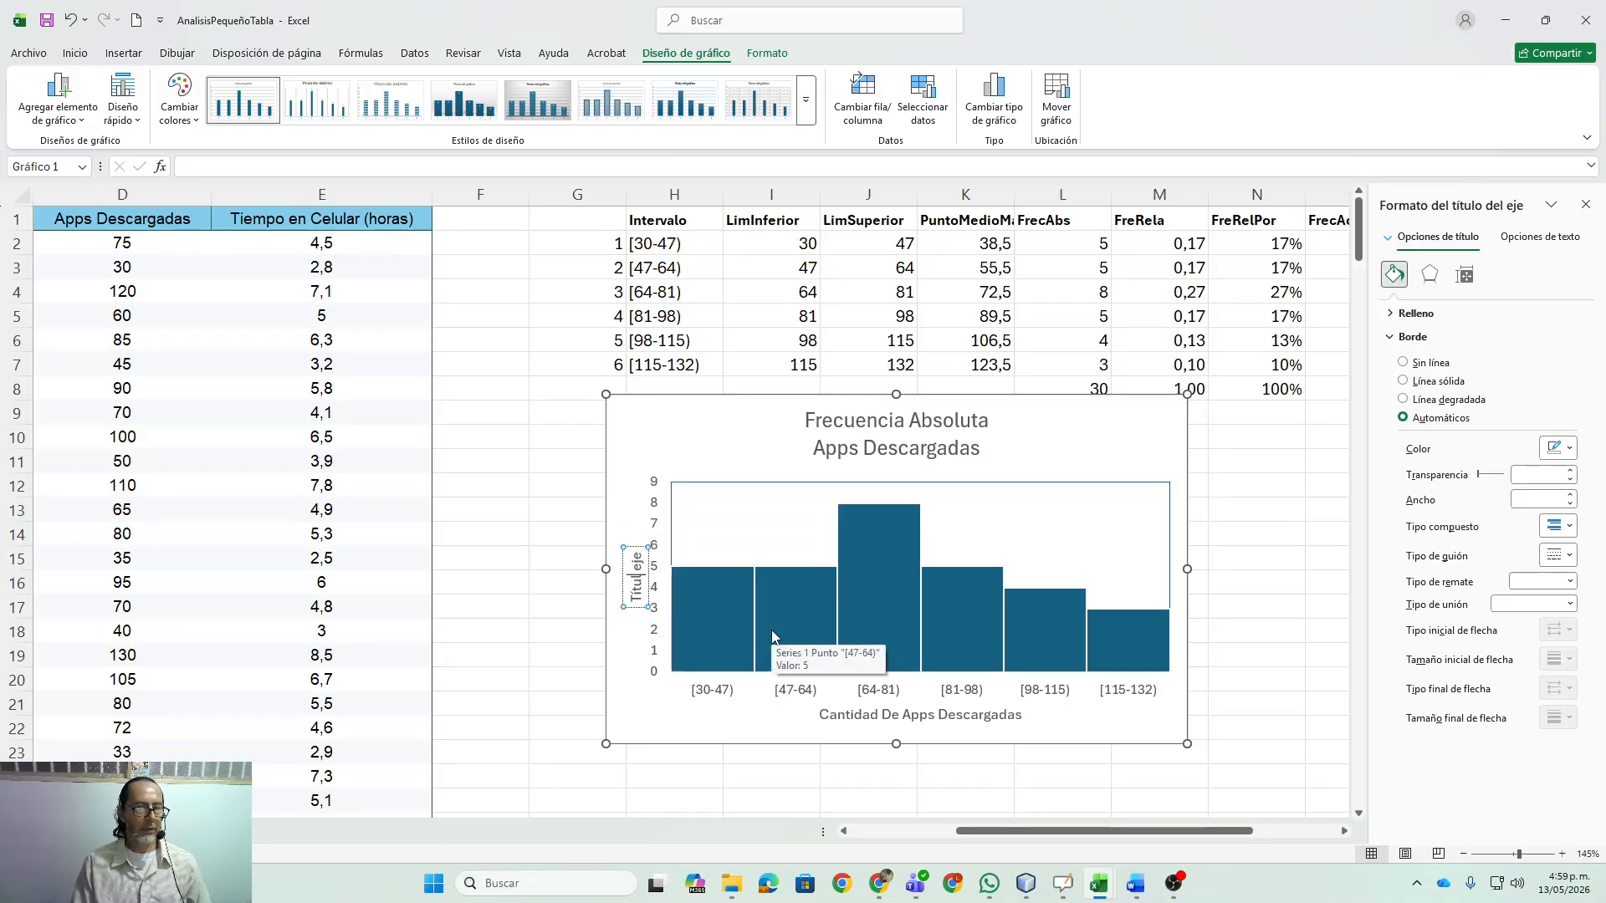
{"action": "key", "text": "BackSpace"}
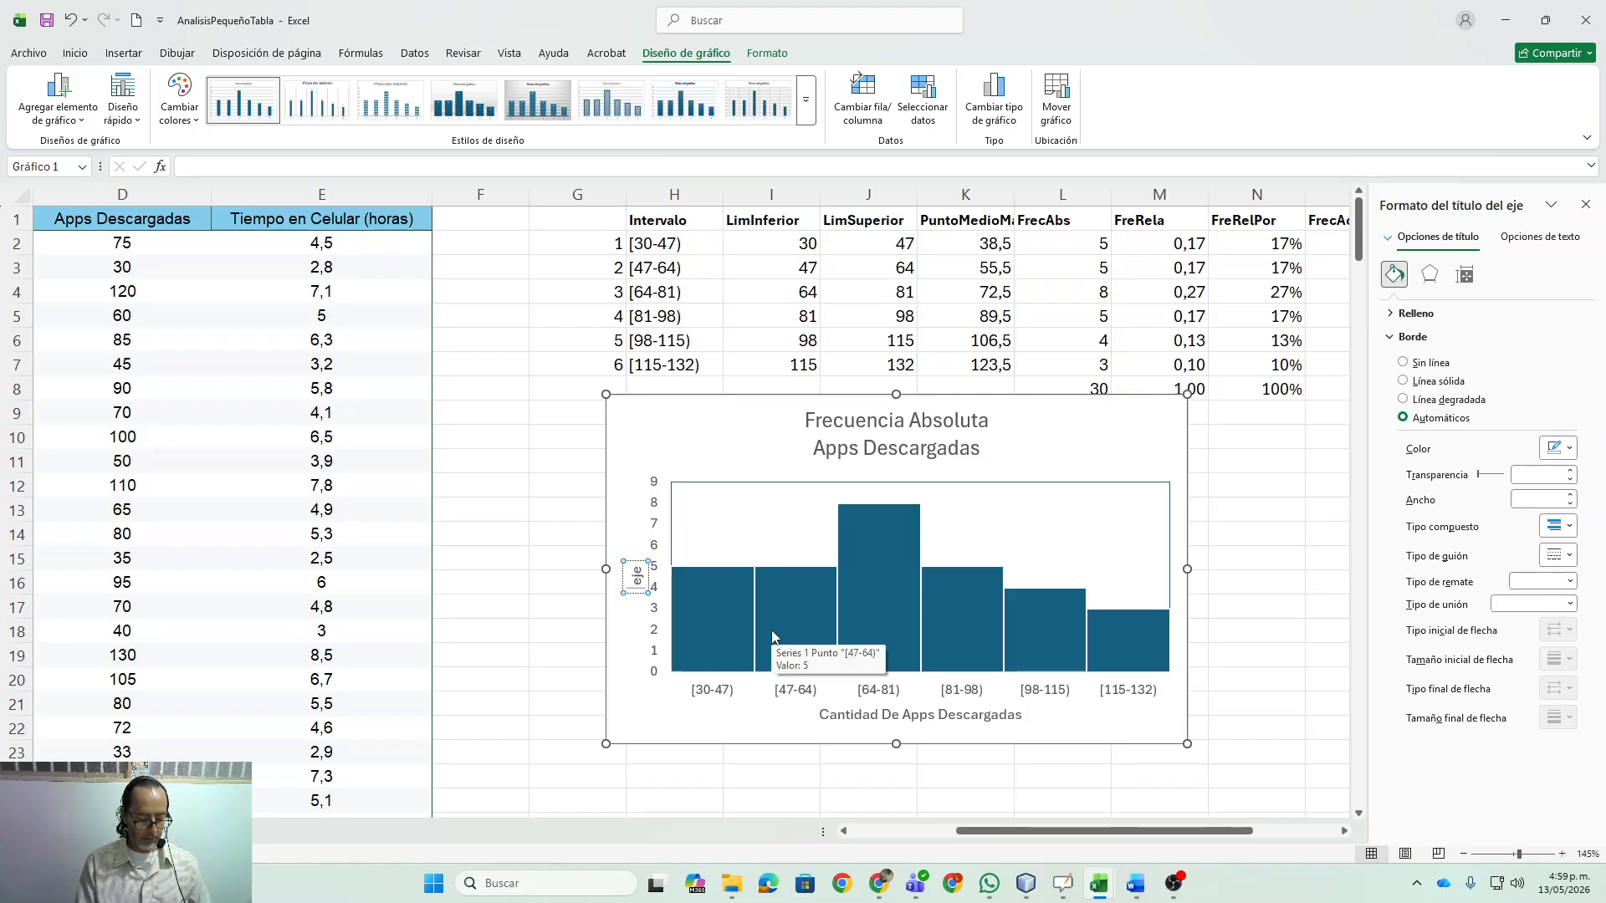
{"action": "type", "text": "Fre"}
{"action": "type", "text": "cuencia"}
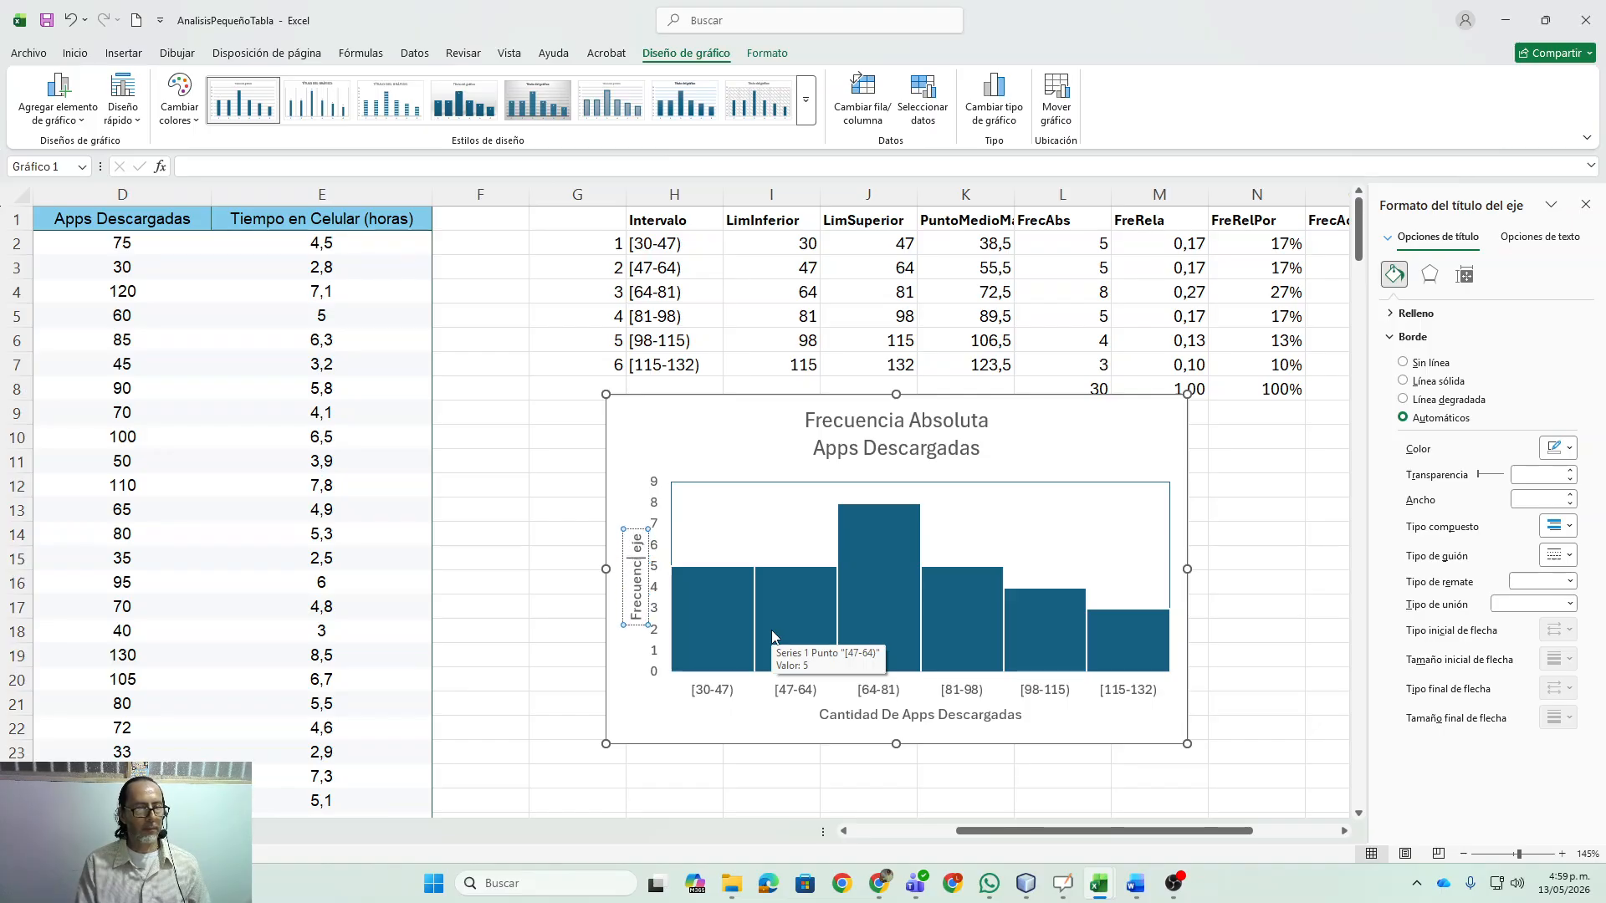
{"action": "key", "text": "Delete"}
{"action": "key", "text": "Delete"}
{"action": "key", "text": "Delete"}
{"action": "key", "text": "Delete"}
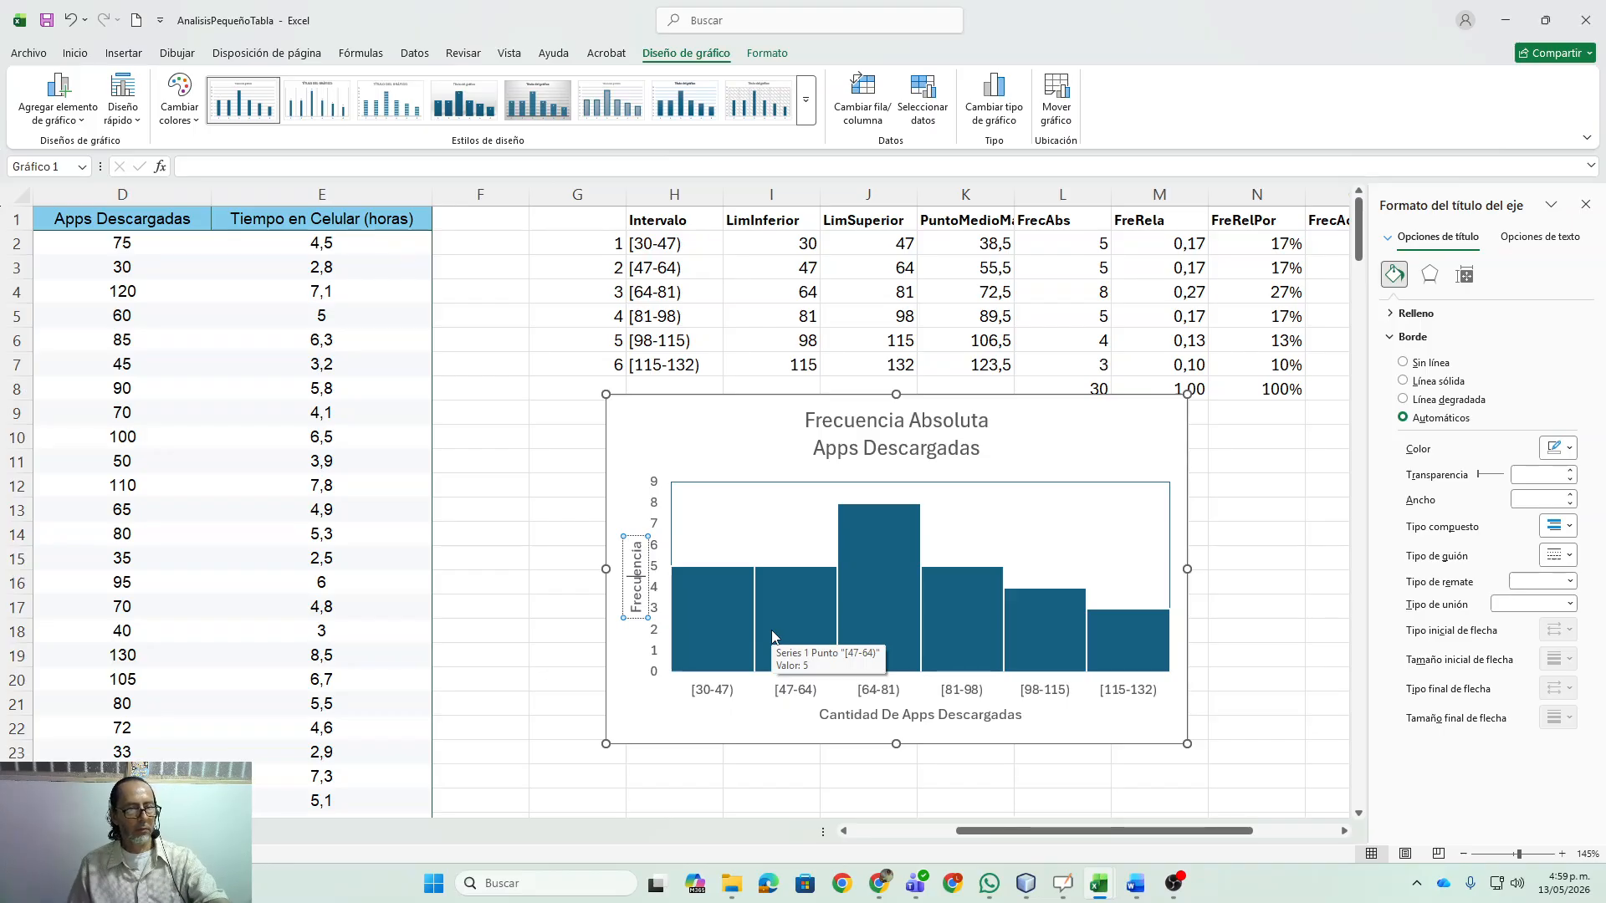
{"action": "left_click", "coordinate": [630, 665]}
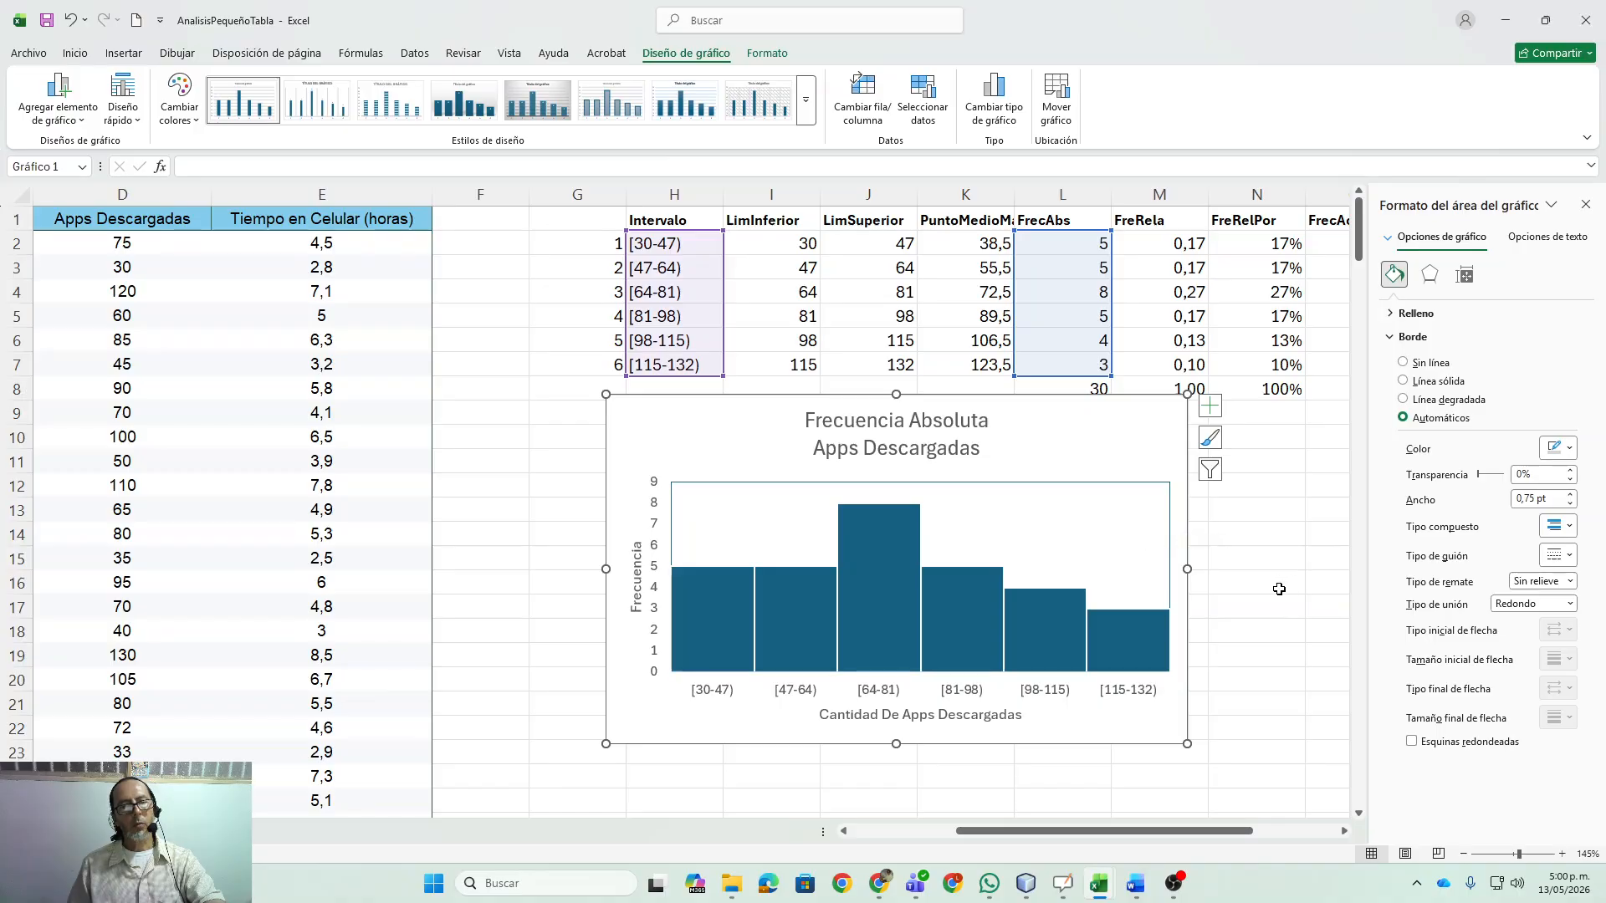
{"action": "left_click", "coordinate": [1586, 204]}
{"action": "left_click", "coordinate": [1381, 532]}
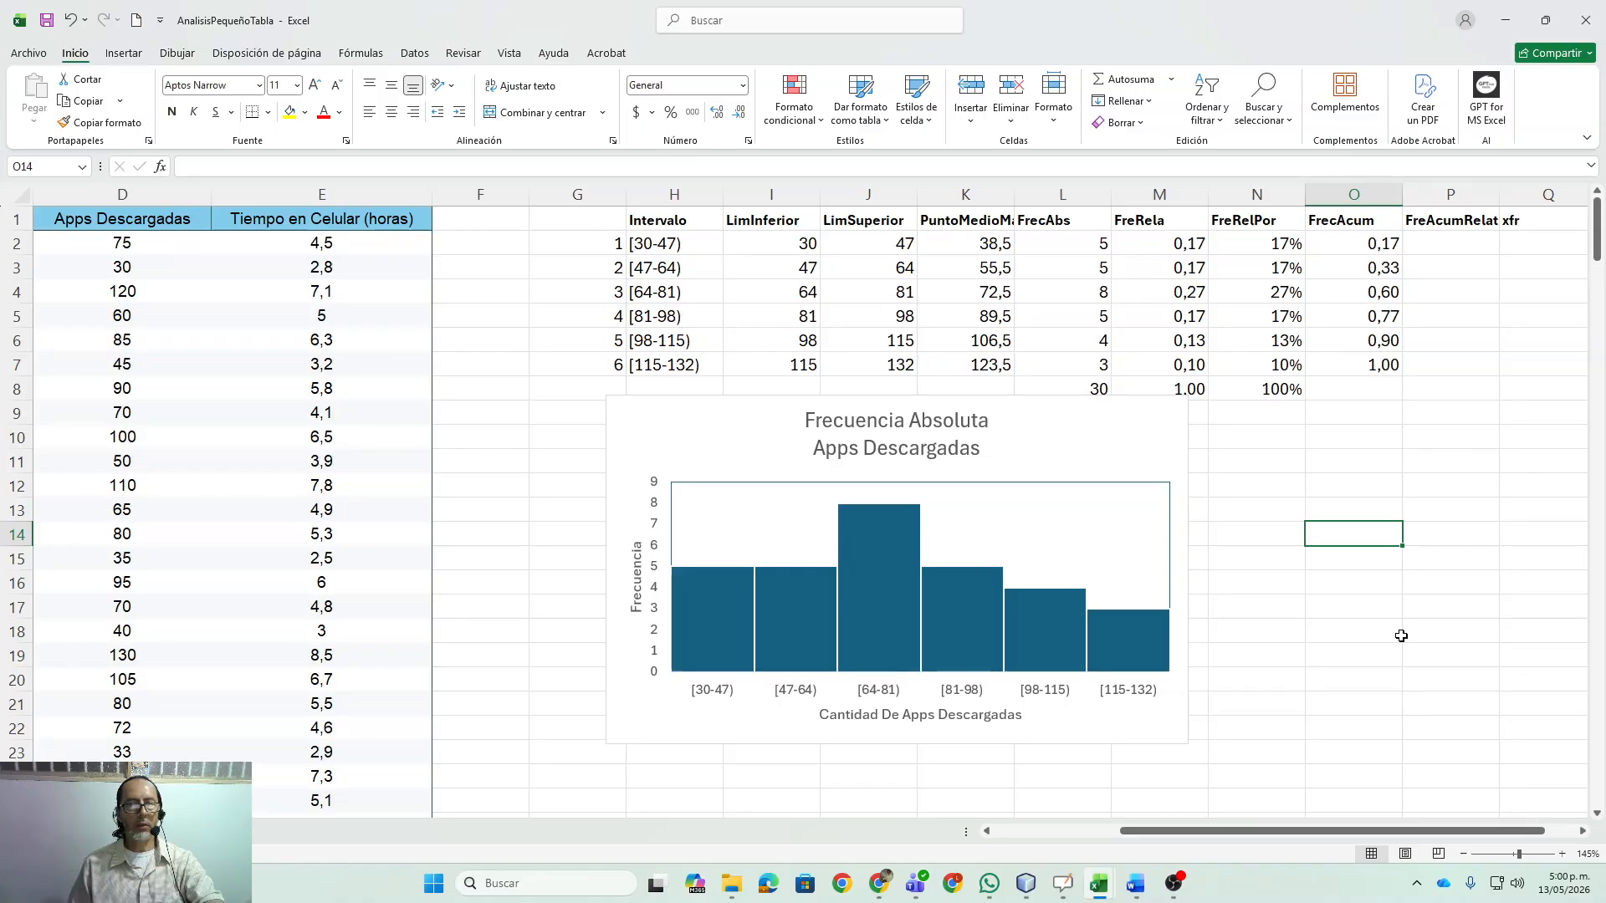
- Move the histogram beside the range and class-width cells in H15:I20, below the frequency table, so it no longer covers them
{"action": "scroll", "coordinate": [1401, 636], "scroll_direction": "down", "scroll_amount": 4}
{"action": "scroll", "coordinate": [1398, 640], "scroll_direction": "up", "scroll_amount": 3}
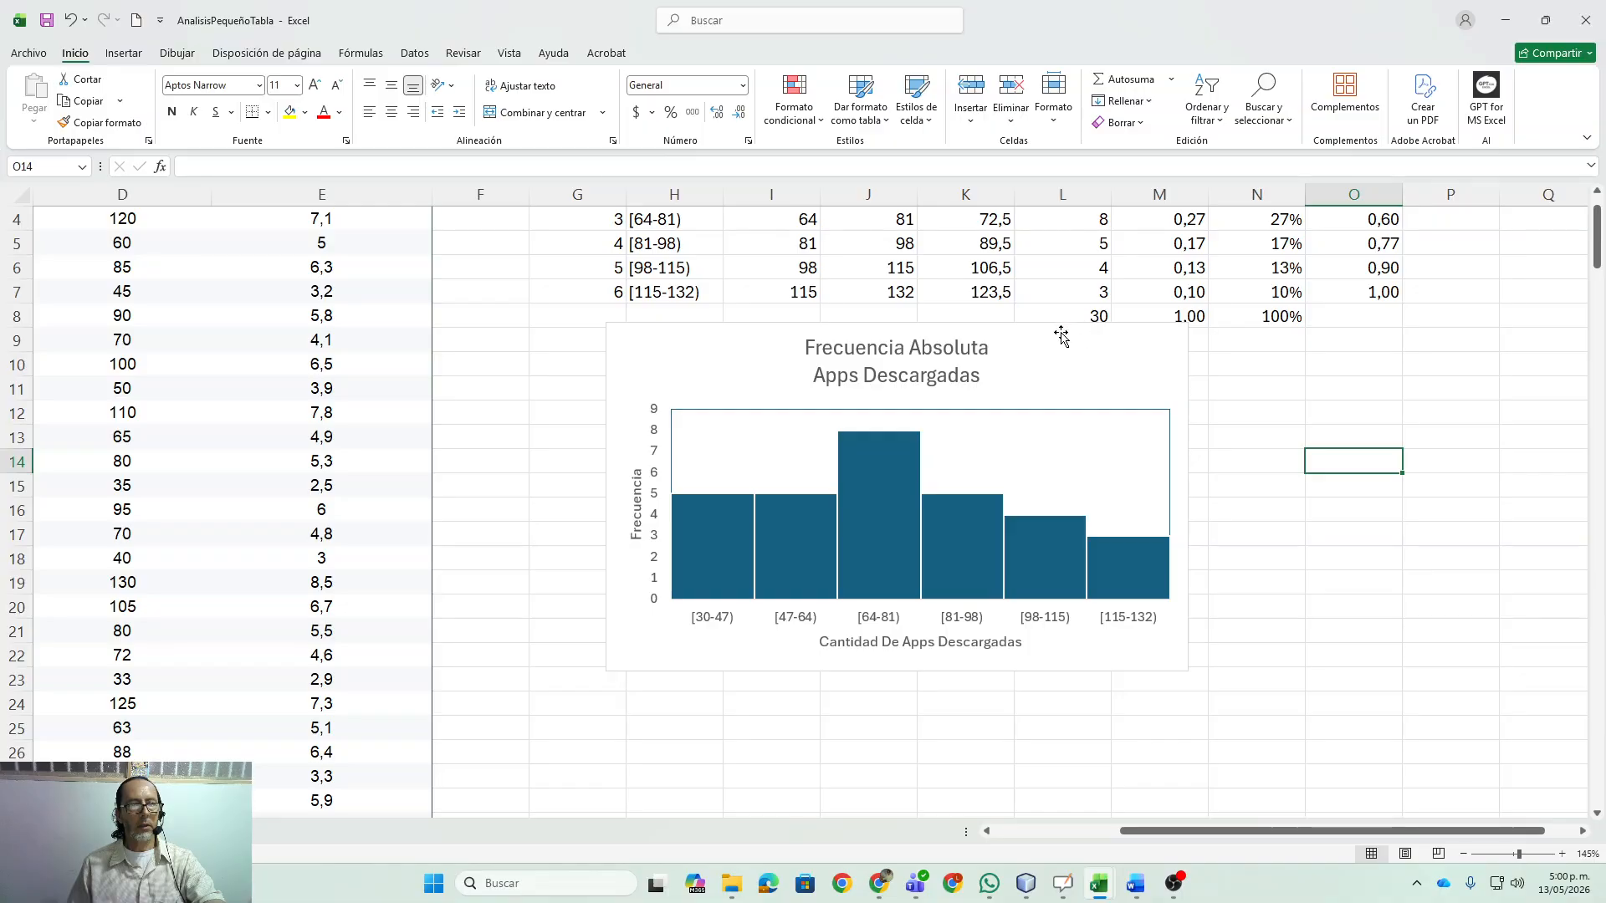
{"action": "mouse_move", "coordinate": [1088, 345]}
{"action": "left_mouse_down"}
{"action": "mouse_move", "coordinate": [1287, 387]}
{"action": "mouse_move", "coordinate": [1292, 342]}
{"action": "left_mouse_up"}
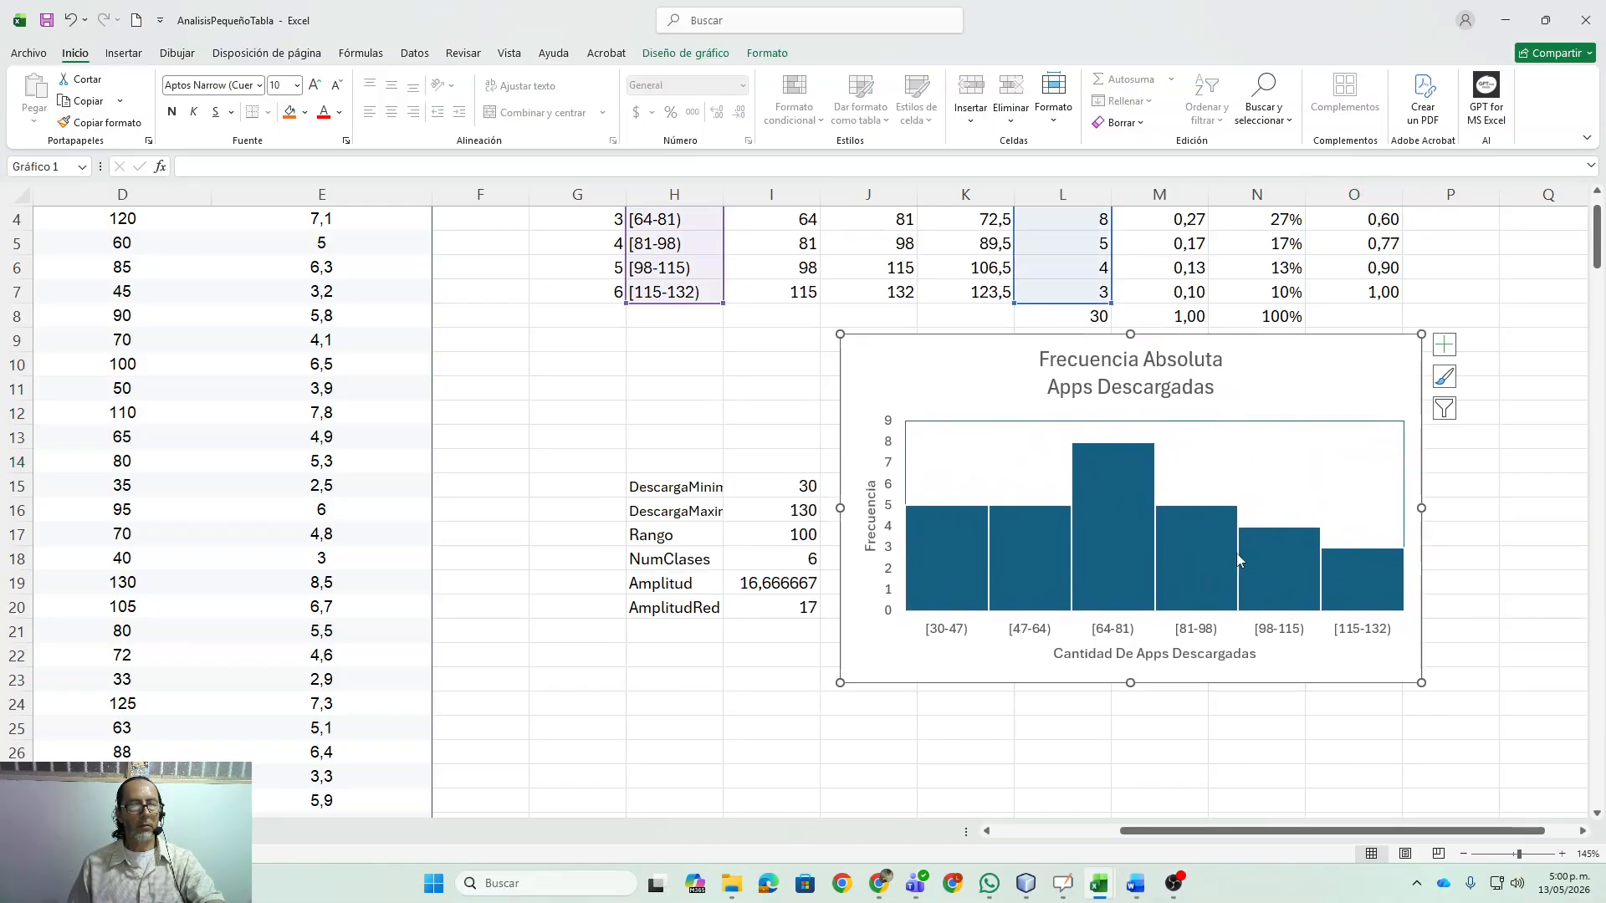
{"action": "left_click", "coordinate": [745, 699]}
{"action": "scroll", "coordinate": [1444, 575], "scroll_direction": "up", "scroll_amount": 1}
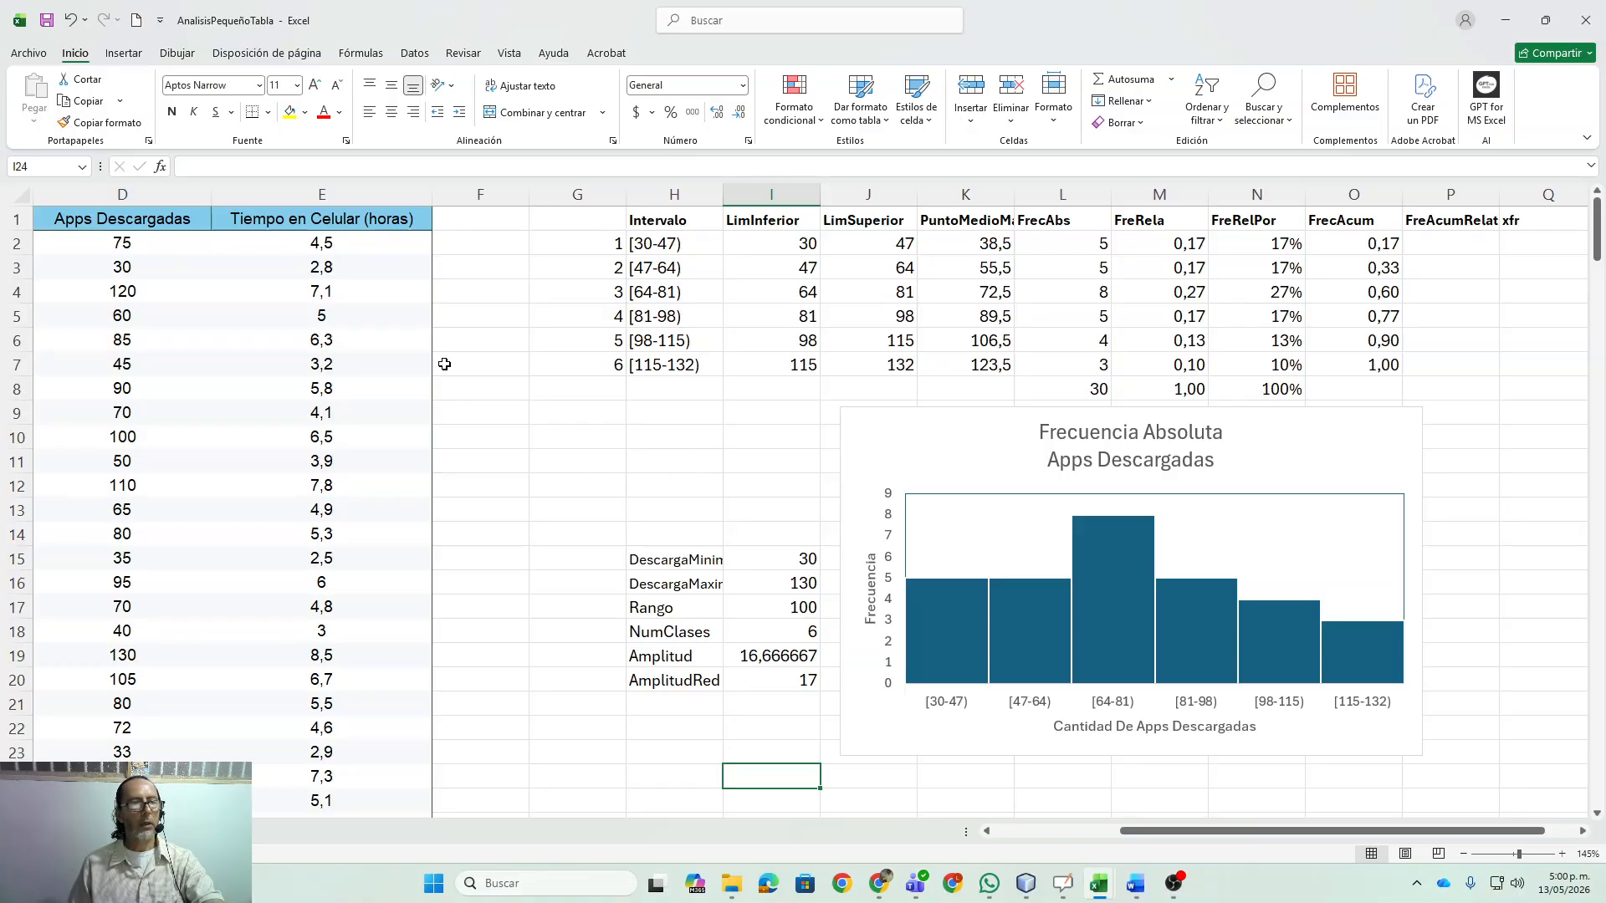
- Save the AnalisisPequeñoTabla workbook with the finished frequency table and histogram
{"action": "left_click", "coordinate": [47, 19]}
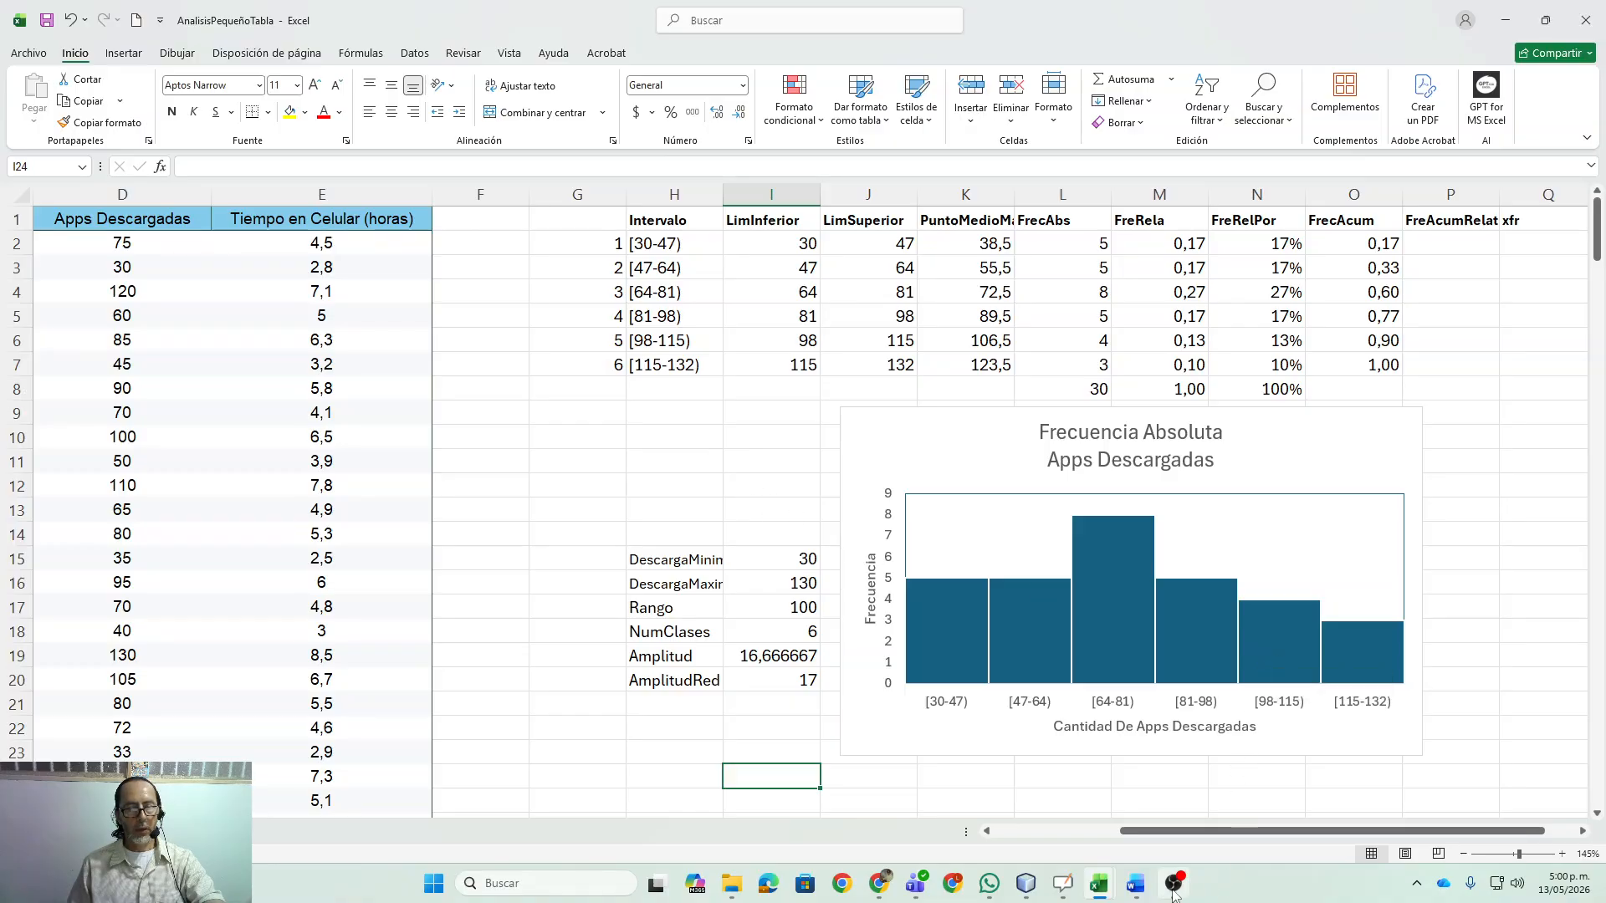
{"action": "mouse_move", "coordinate": [1175, 892]}
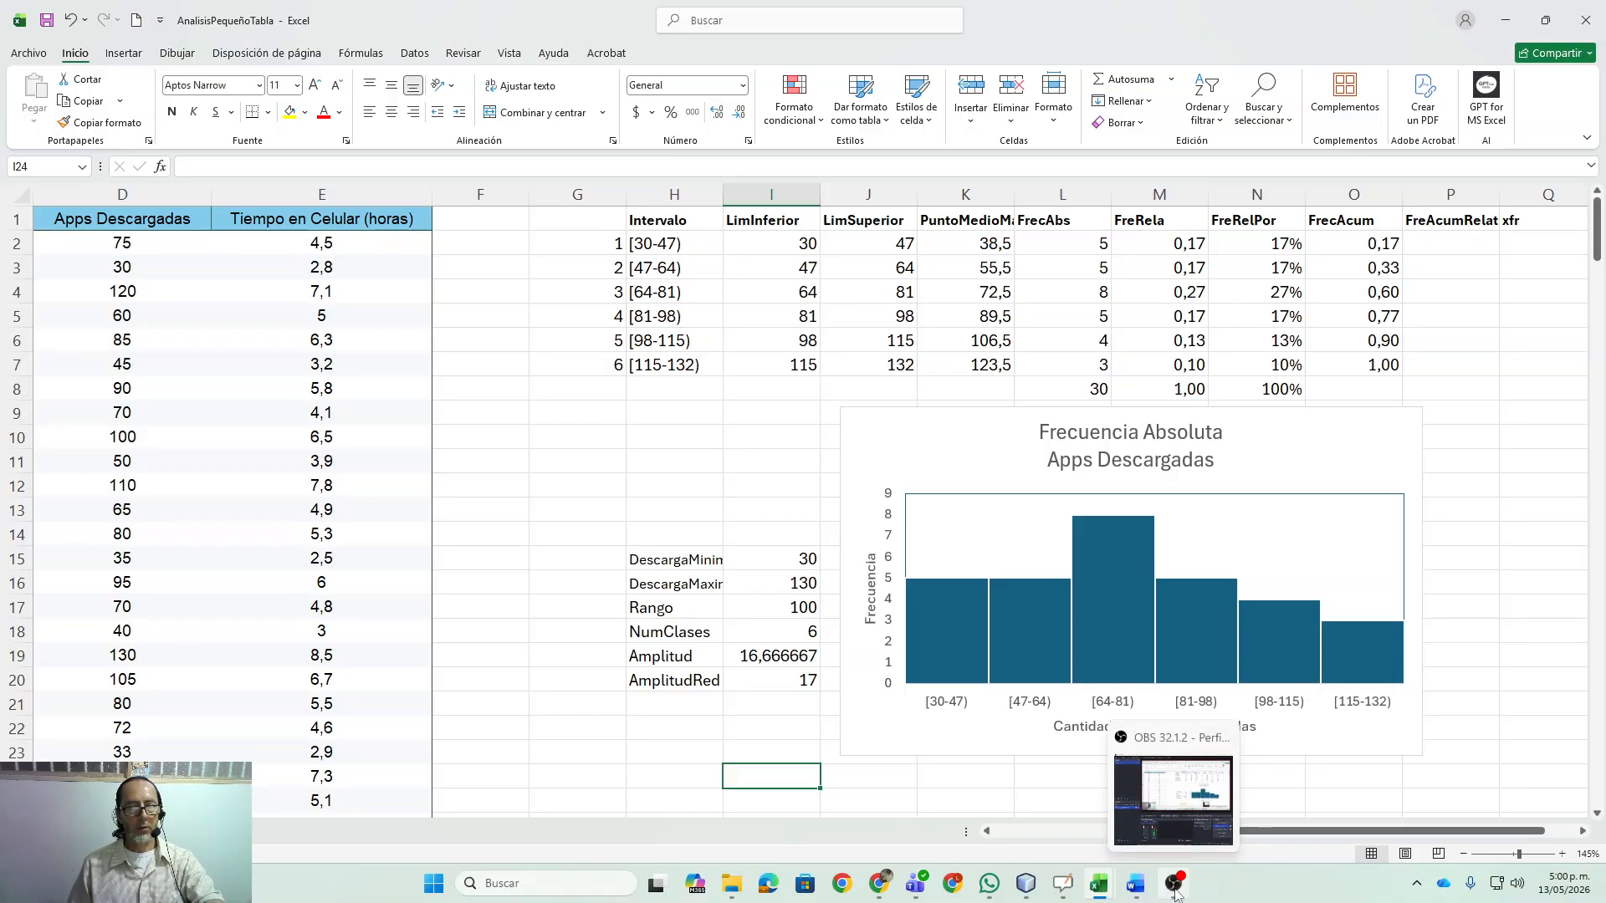